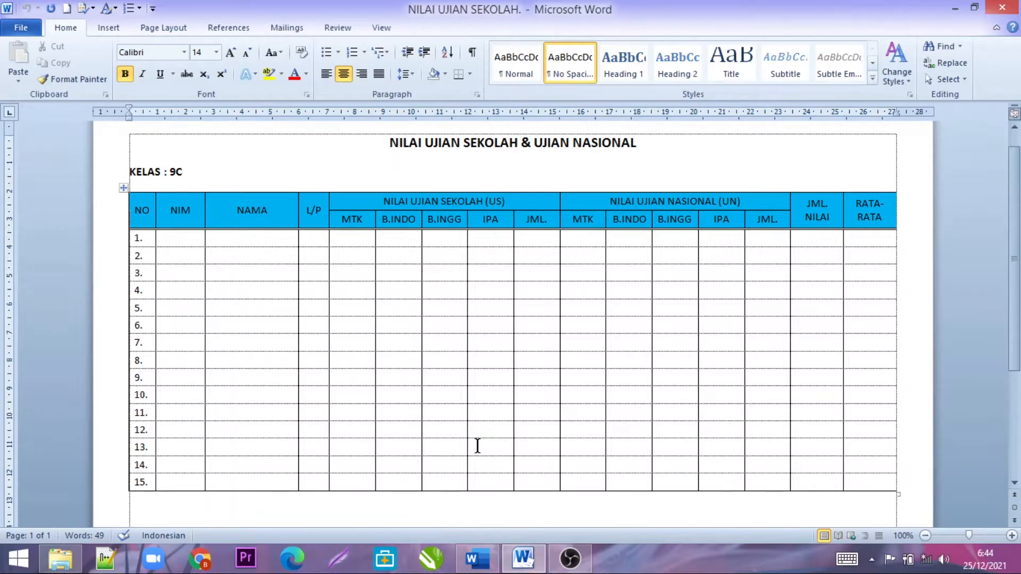
# Step: Look over the two finished exam score tables for reference and create a new blank document
pyautogui.click(485, 567)
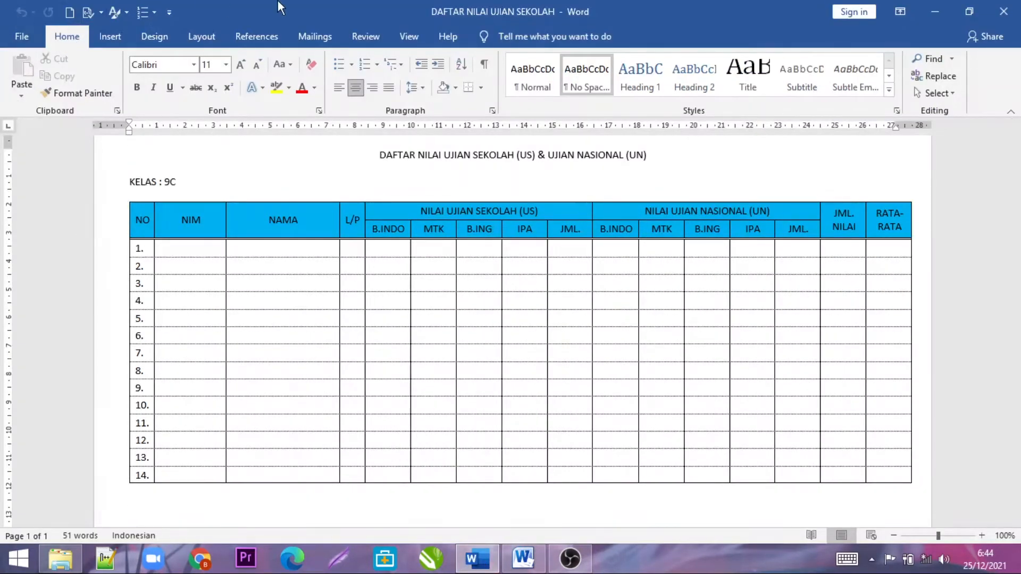
pyautogui.click(536, 568)
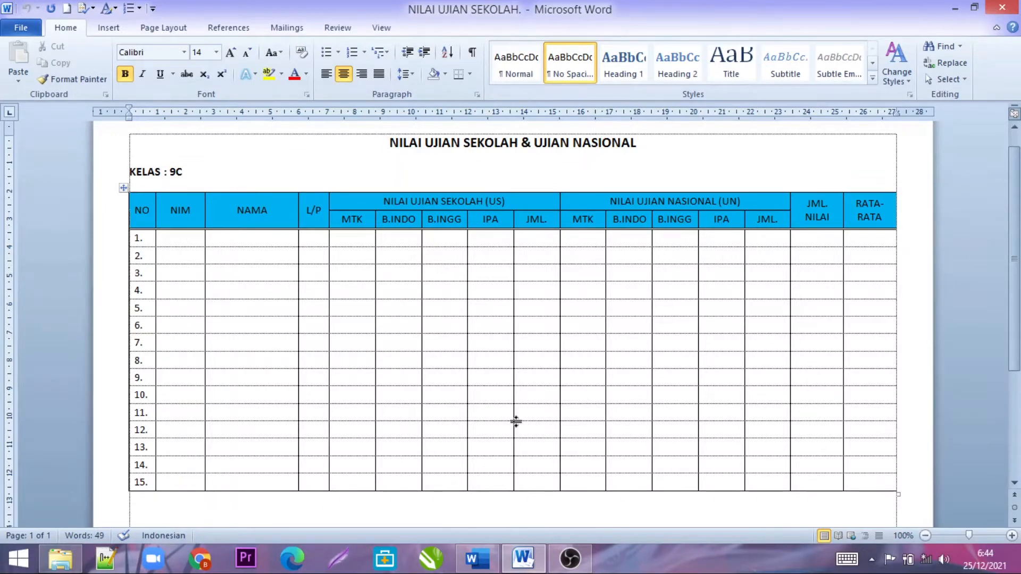
pyautogui.hotkey('ctrl', 'n')
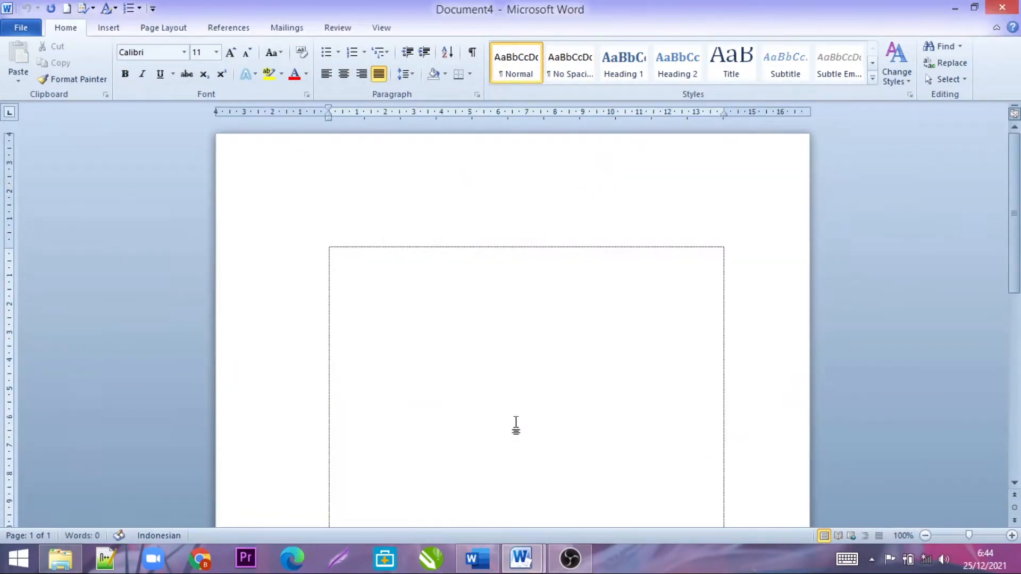
# Step: Set the page to A4 size, Landscape orientation and Narrow margins
pyautogui.scroll(-3, 542, 373)
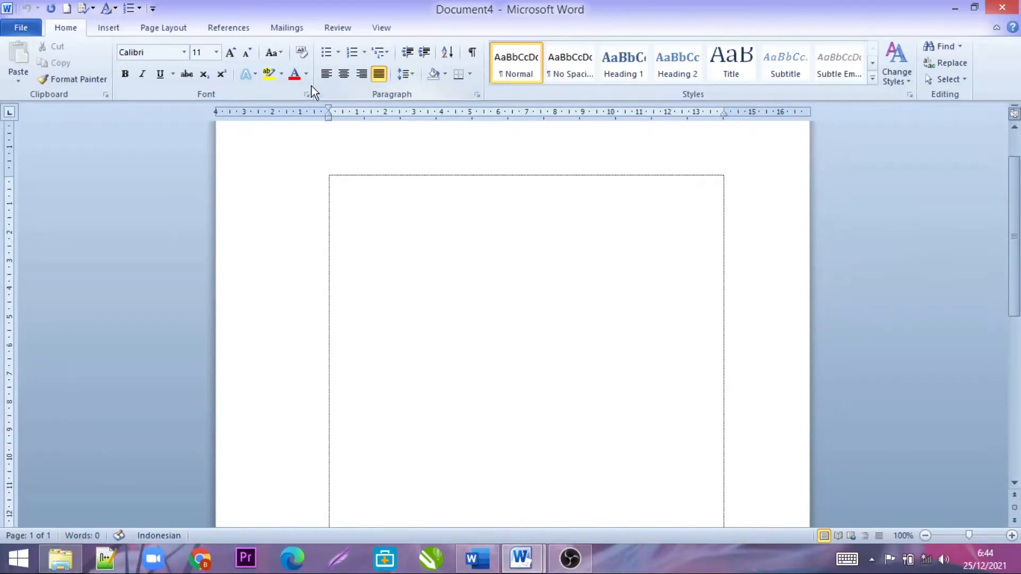
pyautogui.click(176, 33)
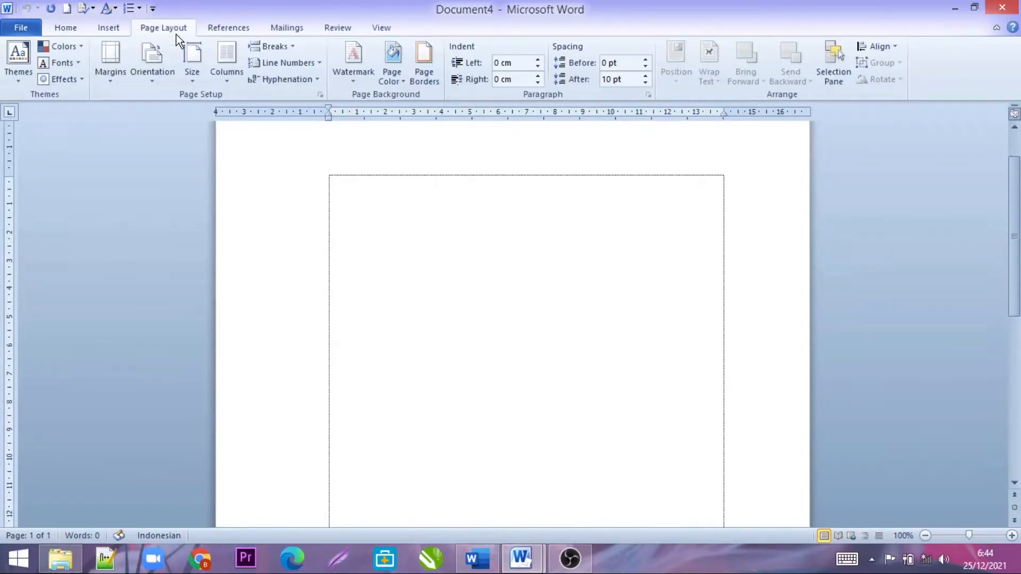
pyautogui.click(199, 76)
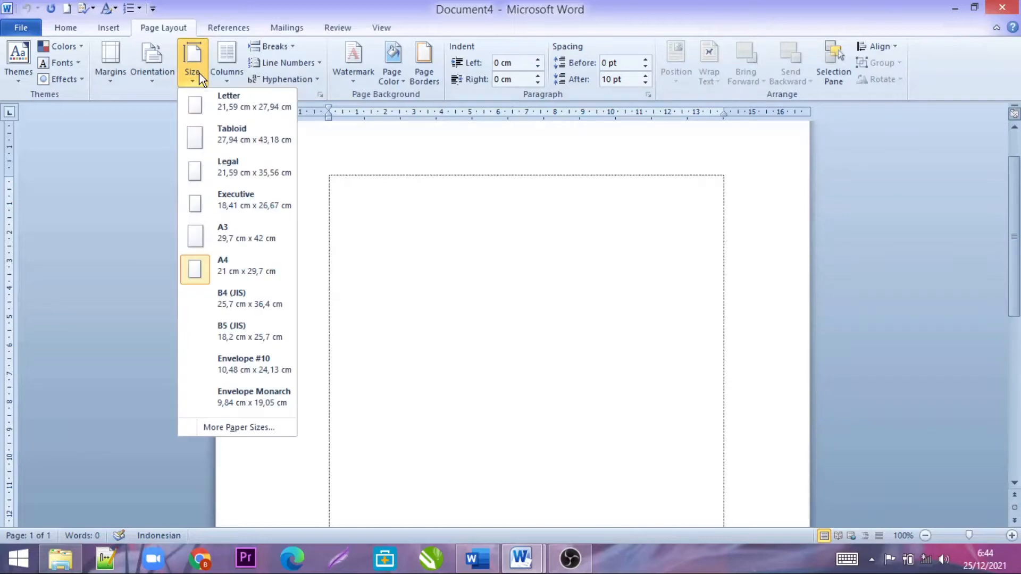
pyautogui.click(225, 270)
pyautogui.click(149, 71)
pyautogui.click(170, 138)
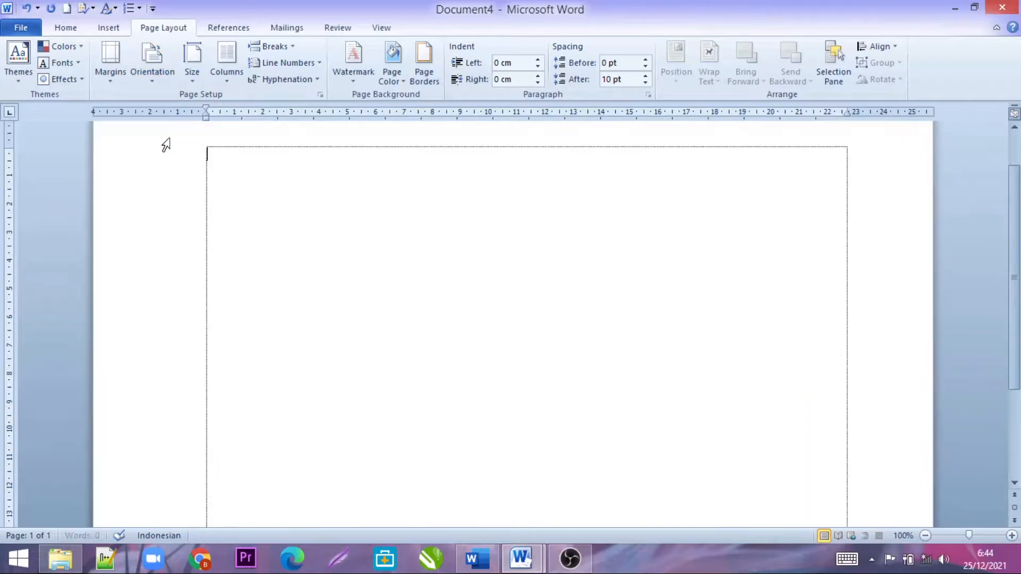
pyautogui.click(105, 58)
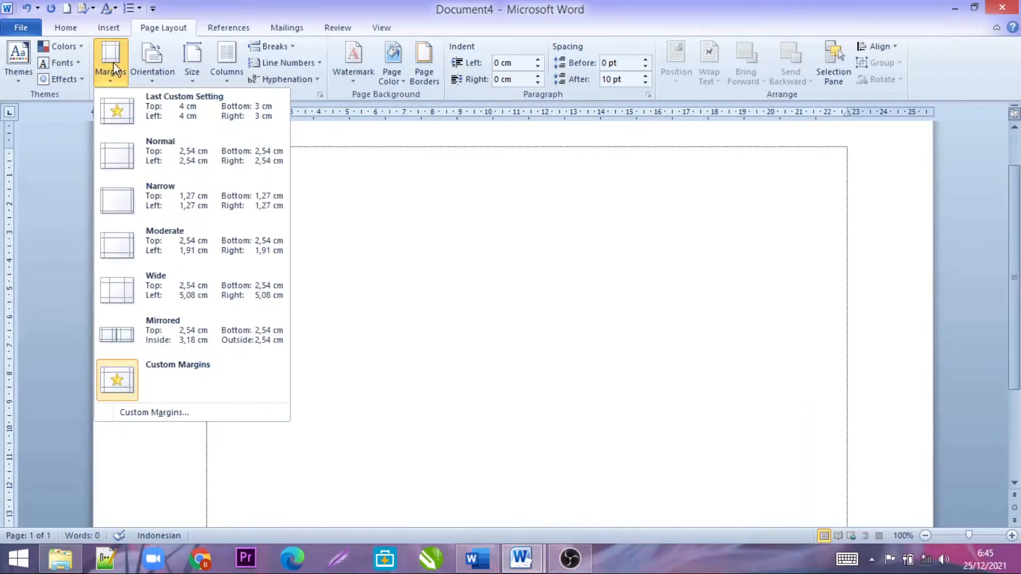
pyautogui.click(173, 189)
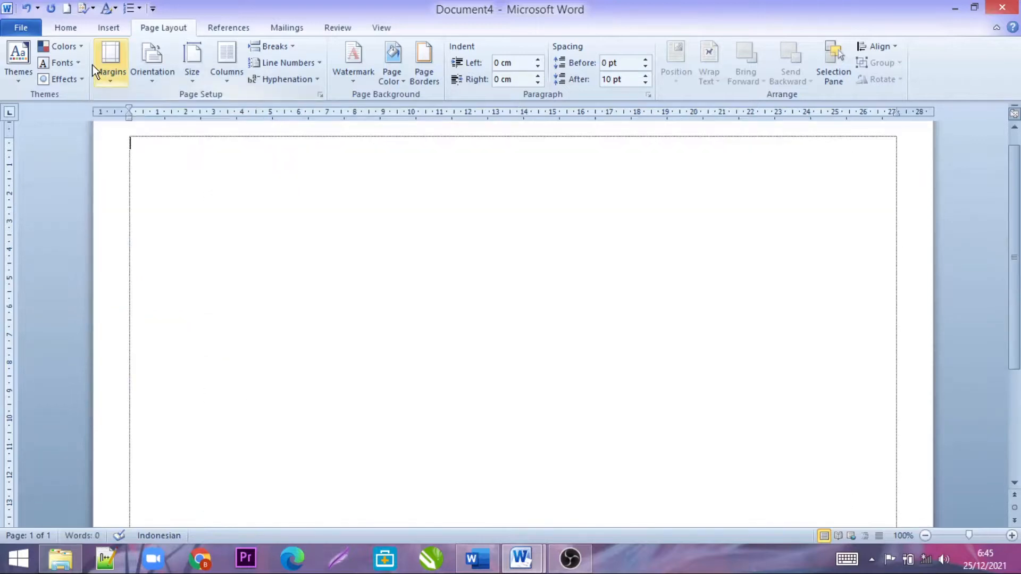
# Step: Apply the No Spacing style and center the first line, checking the heading in the NILAI UJIAN SEKOLAH document
pyautogui.click(68, 30)
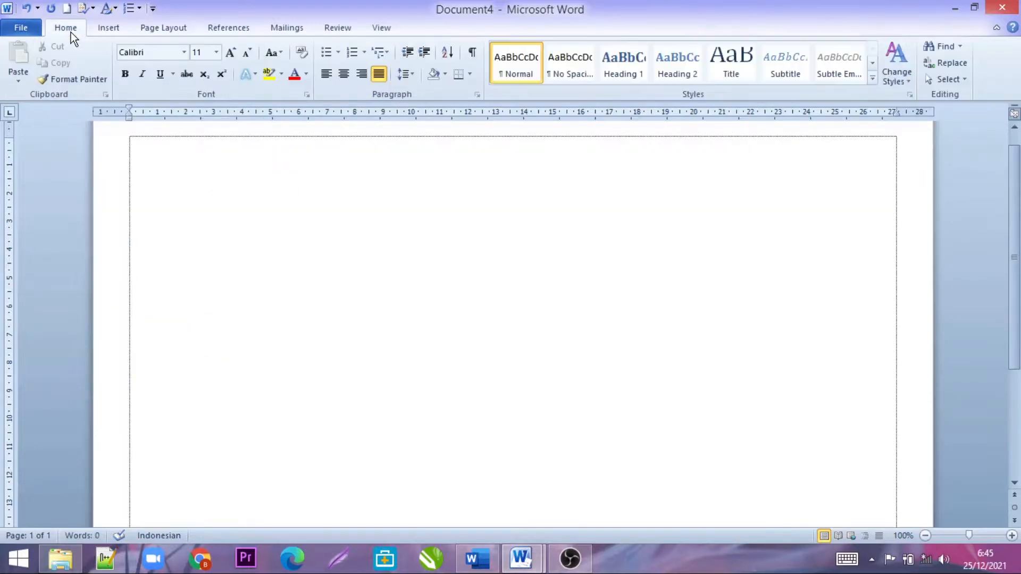
pyautogui.click(569, 69)
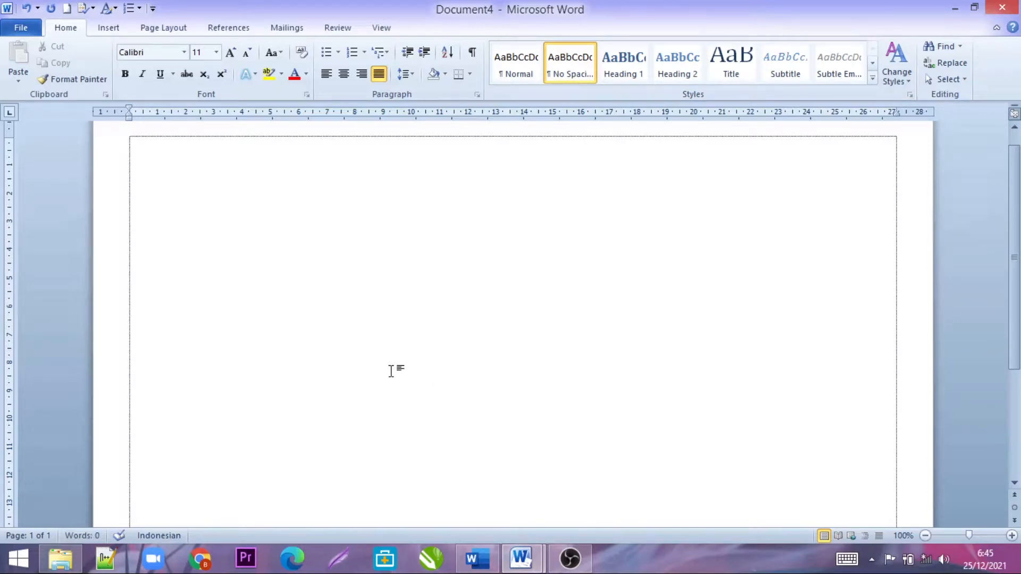
pyautogui.click(481, 559)
pyautogui.moveTo(481, 559)
pyautogui.click(452, 494)
pyautogui.click(389, 144)
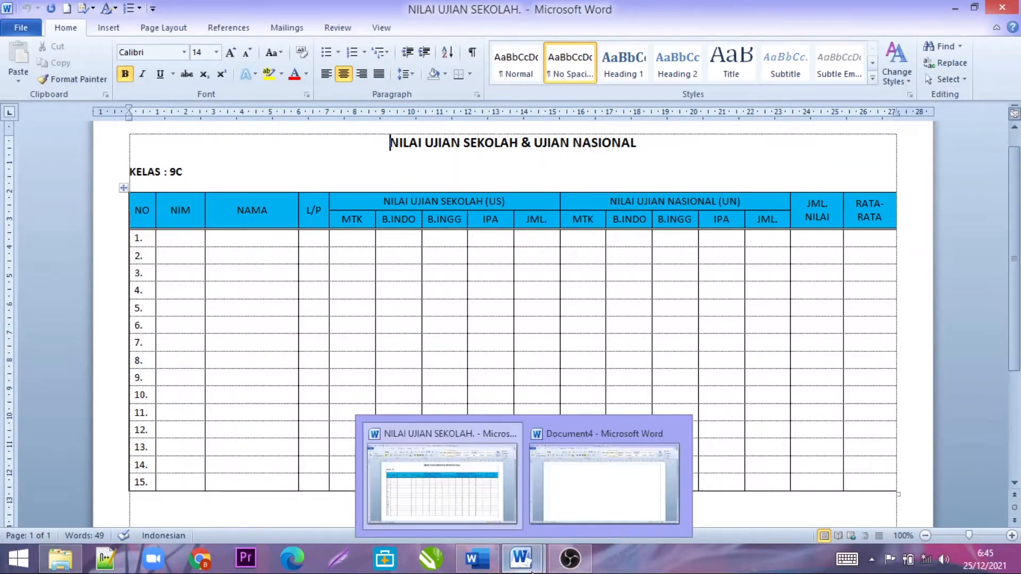
pyautogui.moveTo(523, 558)
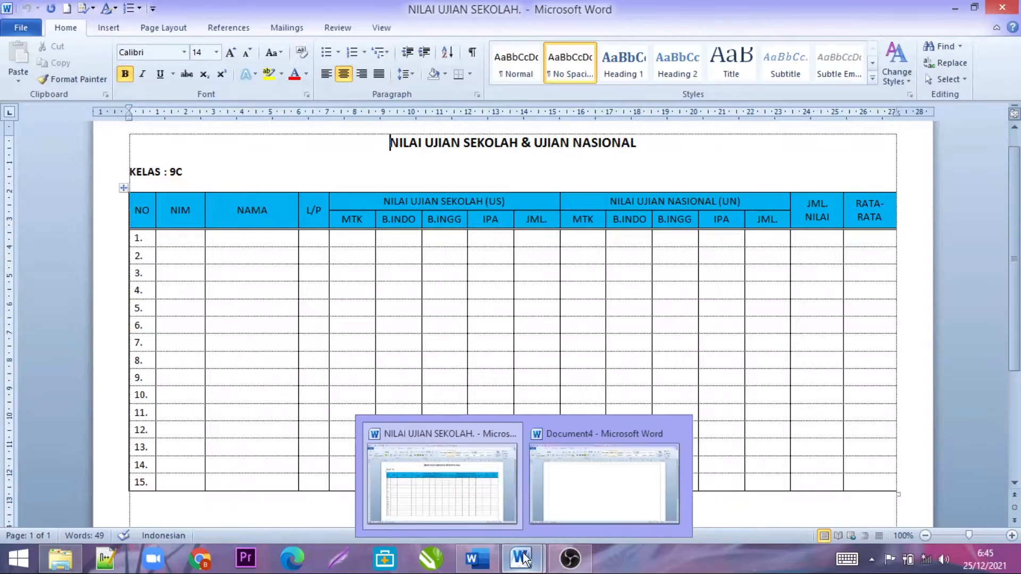
pyautogui.click(548, 485)
pyautogui.click(342, 77)
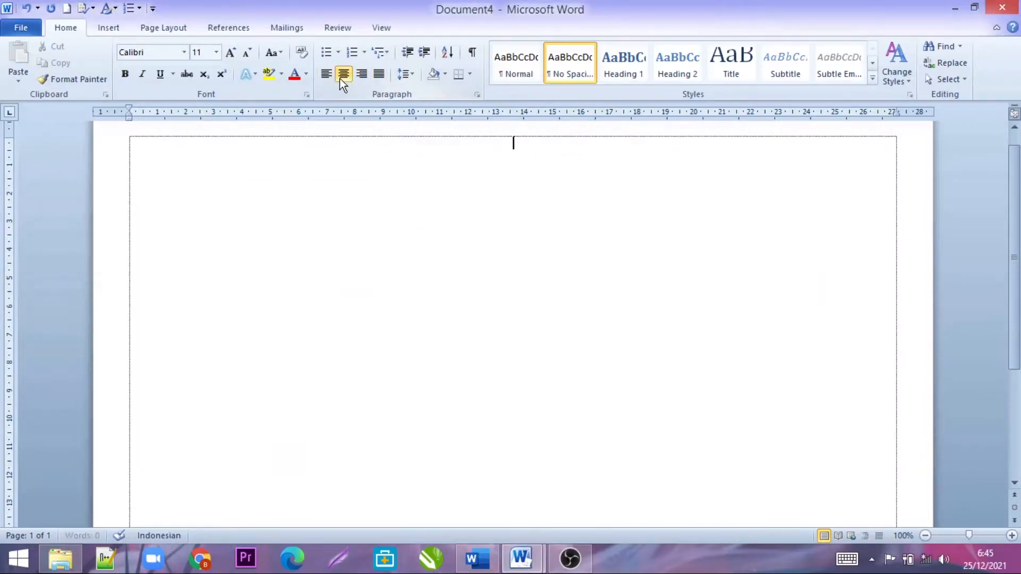
# Step: Enter the title "NILAI UJIAN SEKOLAH & UJIAN NASIONAL" on the centered first line
pyautogui.write('nil')
pyautogui.press('BackSpace')
pyautogui.press('BackSpace')
pyautogui.press('BackSpace')
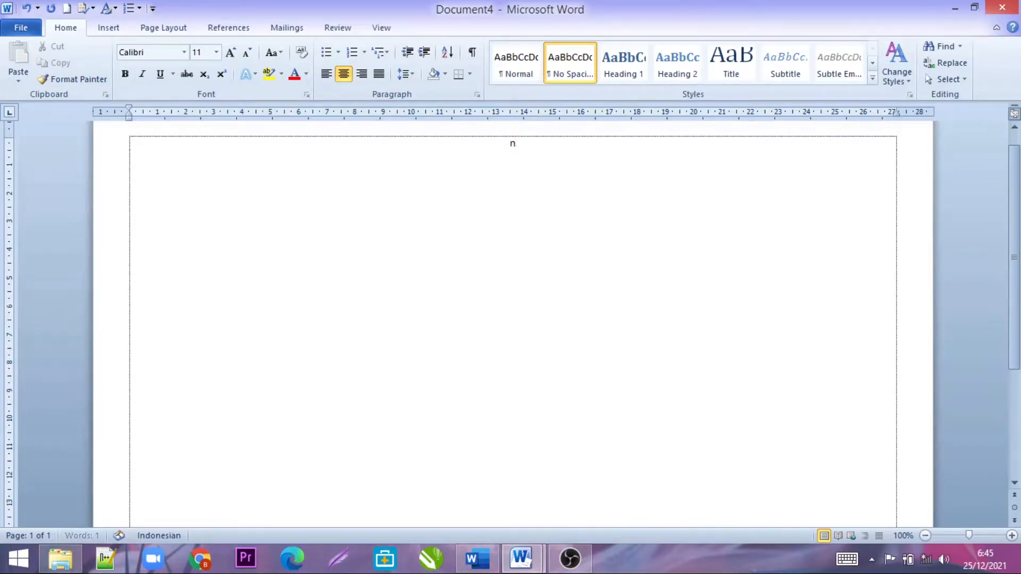
pyautogui.write('NILAI UJIAN SEKOLAH ')
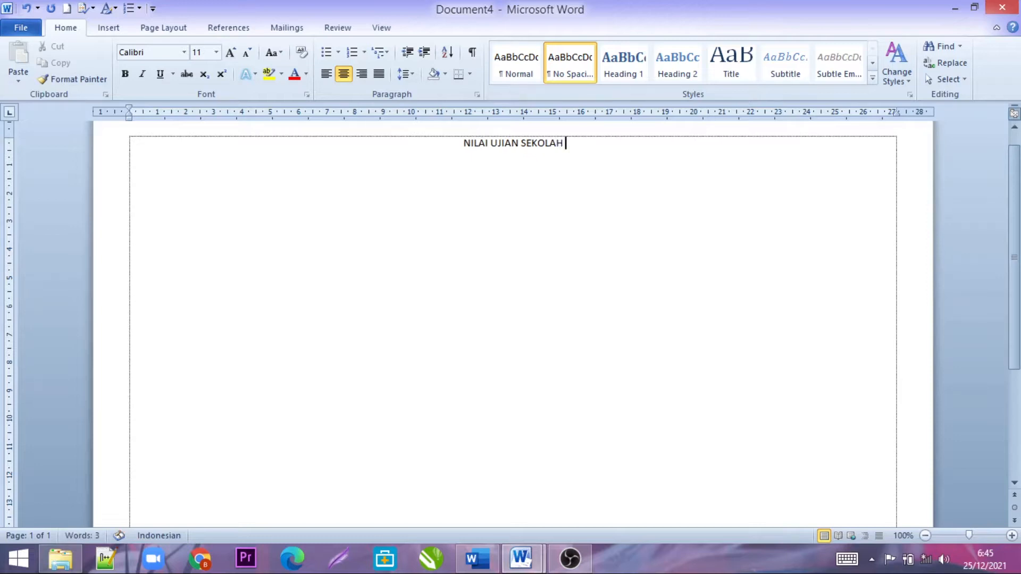
pyautogui.write('& ')
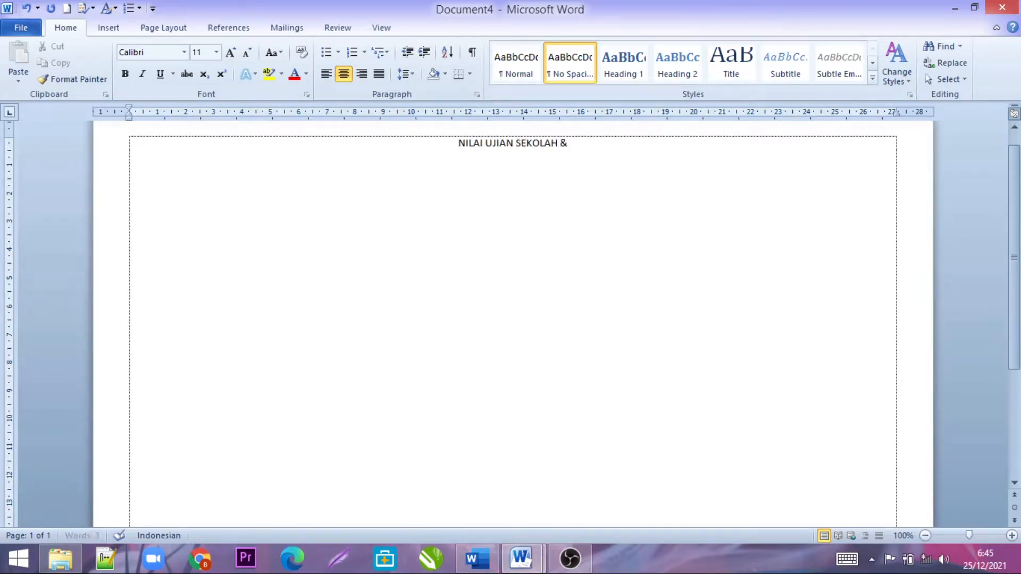
pyautogui.write('UJIAN')
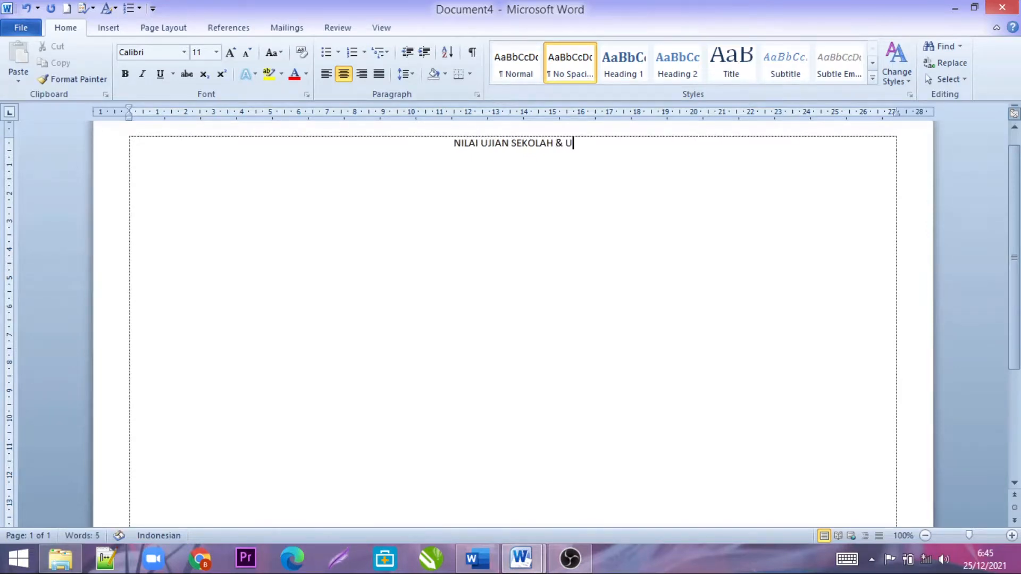
pyautogui.write(' NA')
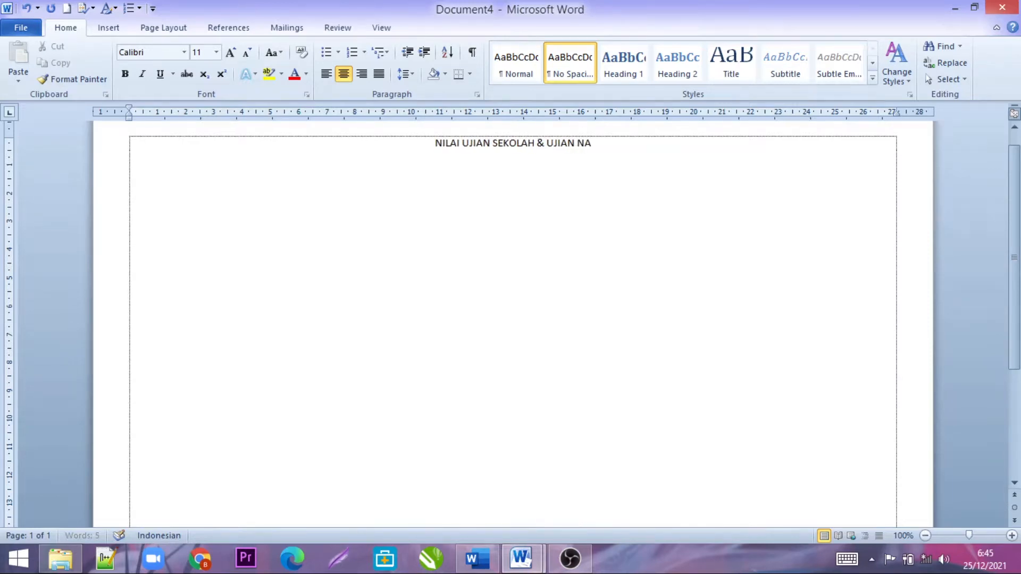
pyautogui.write('SIONAL')
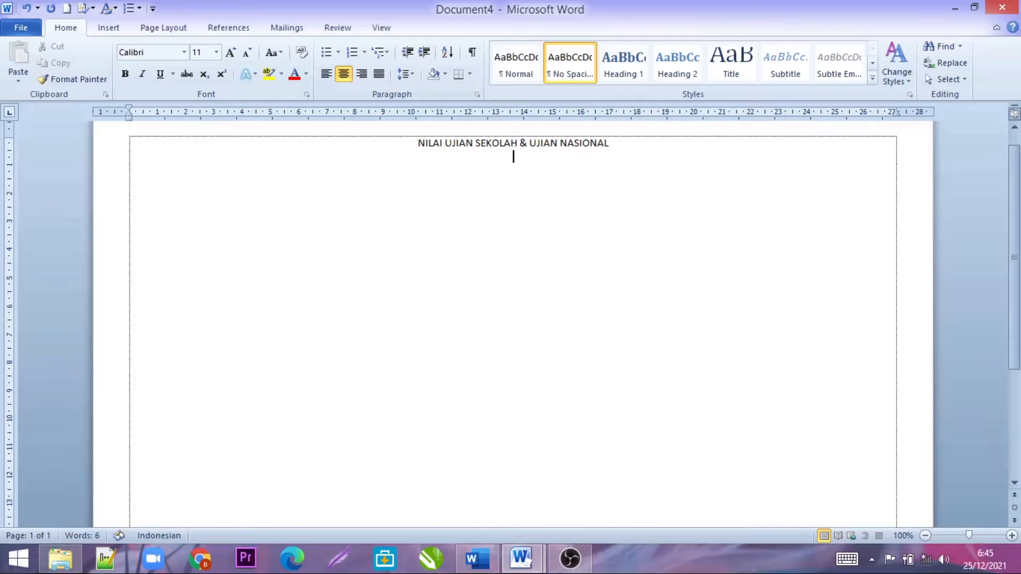
# Step: Add the left-aligned line "KELAS : 9C" below the title, followed by a blank line
pyautogui.click(324, 72)
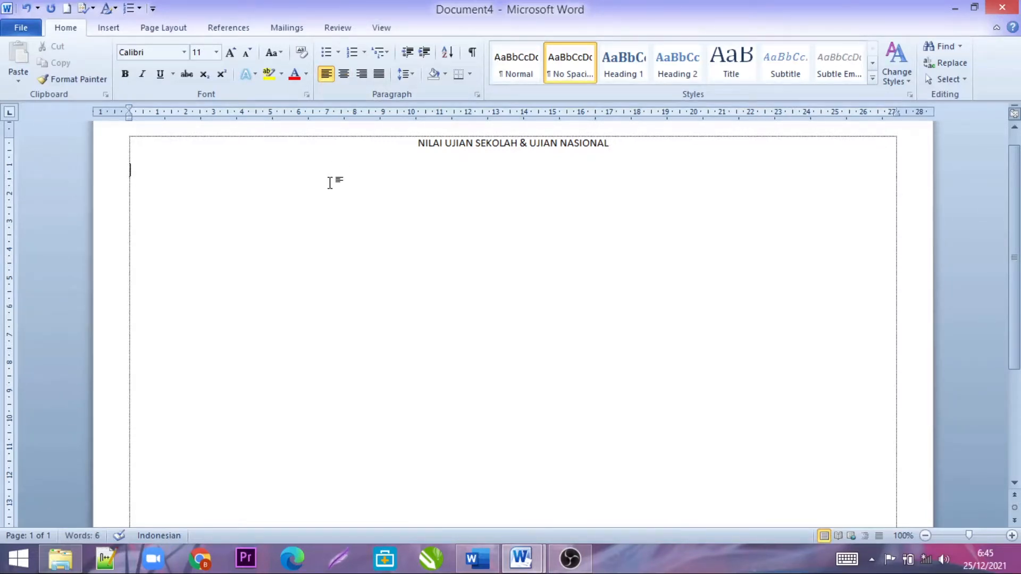
pyautogui.write('KELAS : 9C')
pyautogui.press('Return')
pyautogui.press('Return')
# Step: Check the reference table's layout and insert a table with 16 columns and 17 rows below the class line
pyautogui.moveTo(532, 563)
pyautogui.click(459, 488)
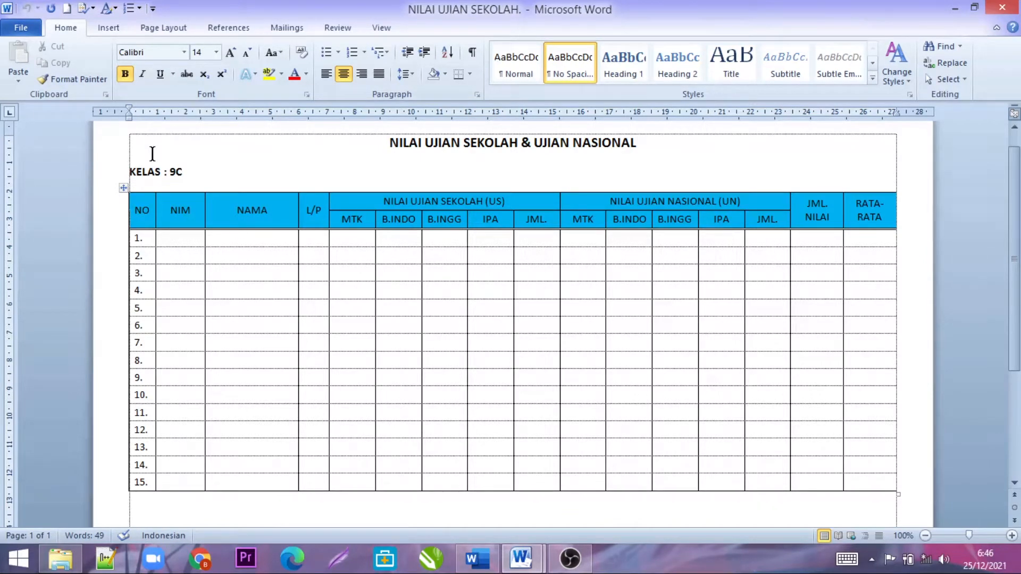
pyautogui.moveTo(521, 558)
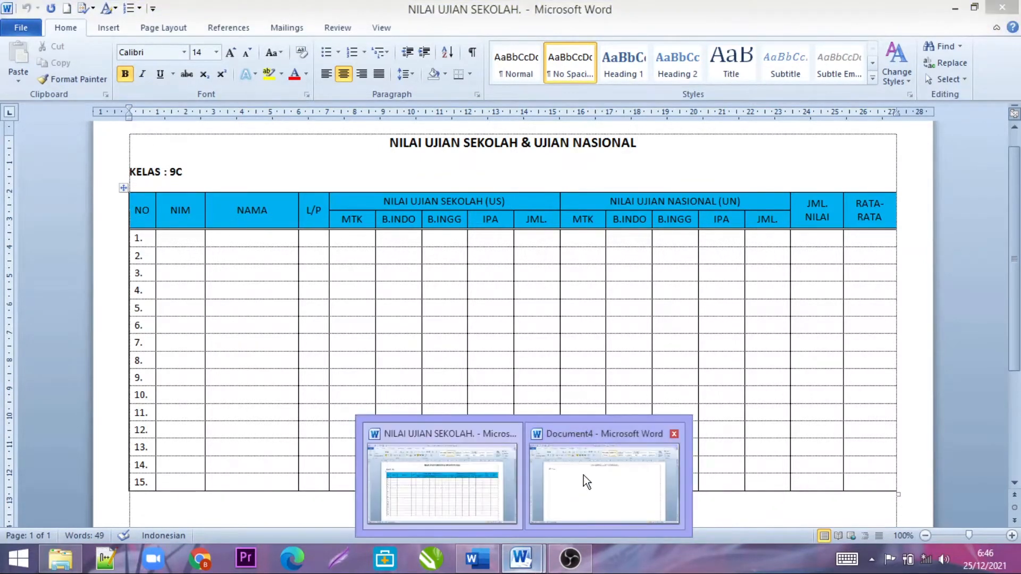
pyautogui.click(574, 497)
pyautogui.click(115, 32)
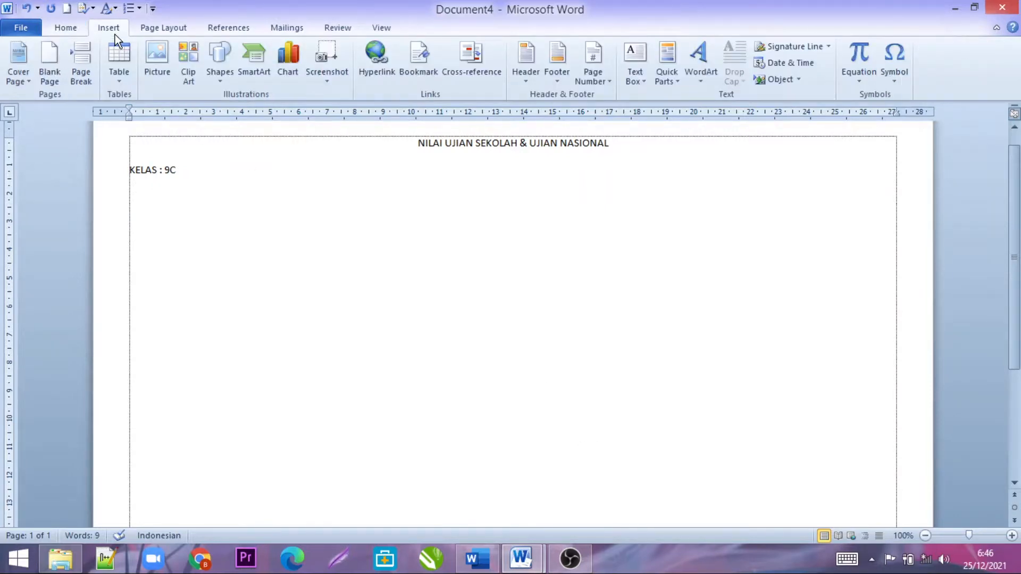
pyautogui.click(121, 81)
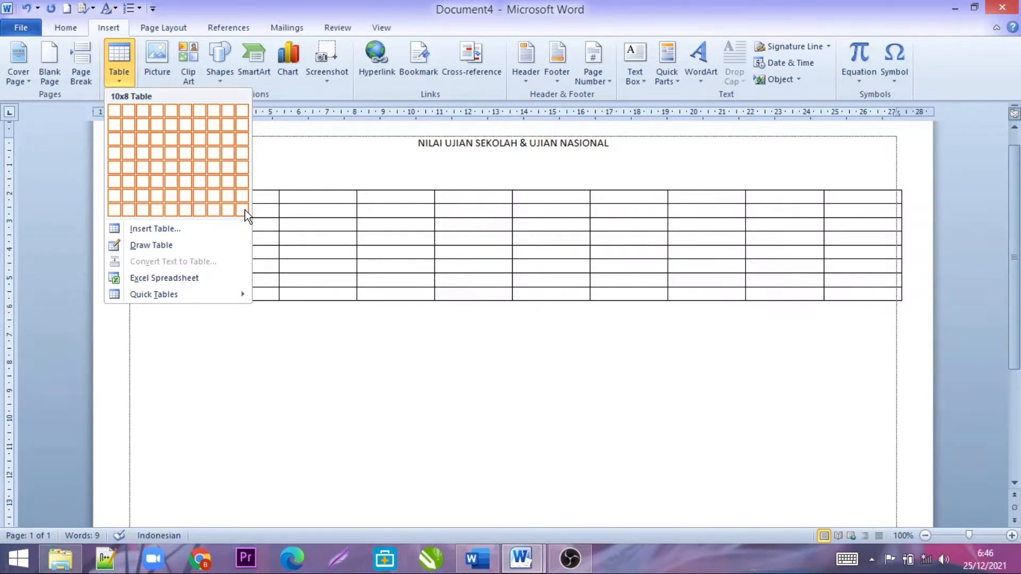
pyautogui.click(150, 231)
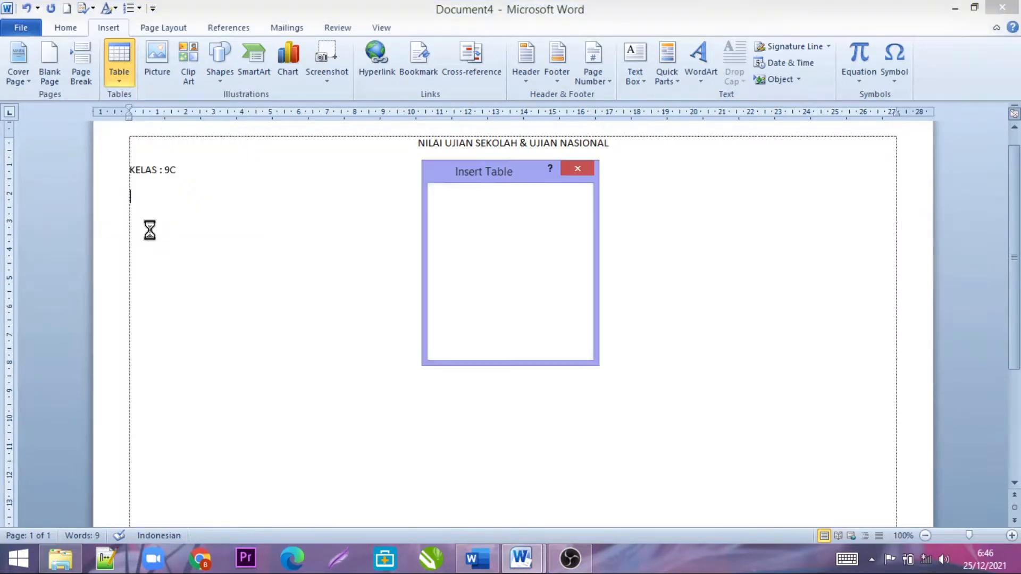
pyautogui.write('16')
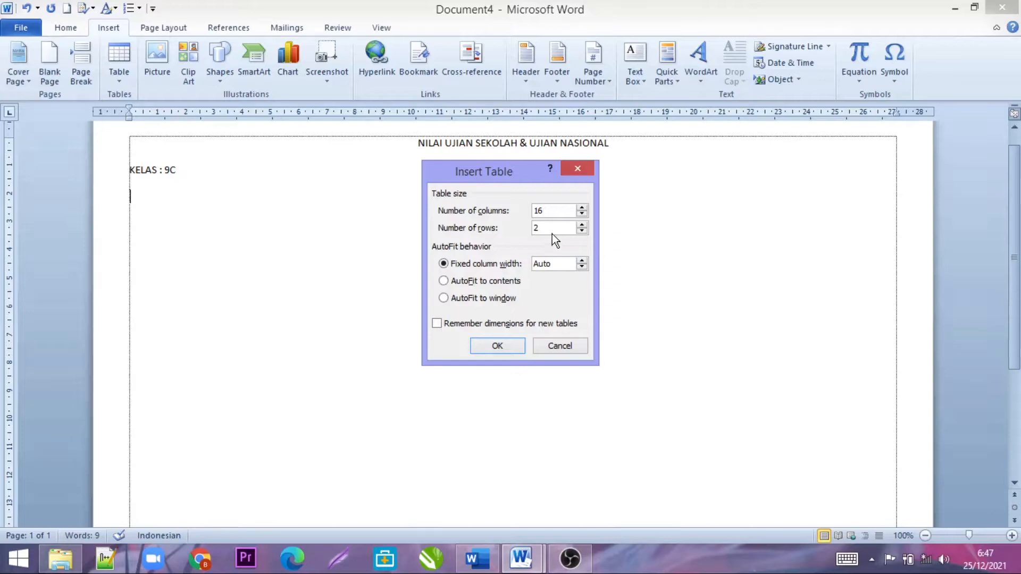
pyautogui.press('BackSpace')
pyautogui.write('17')
pyautogui.click(493, 350)
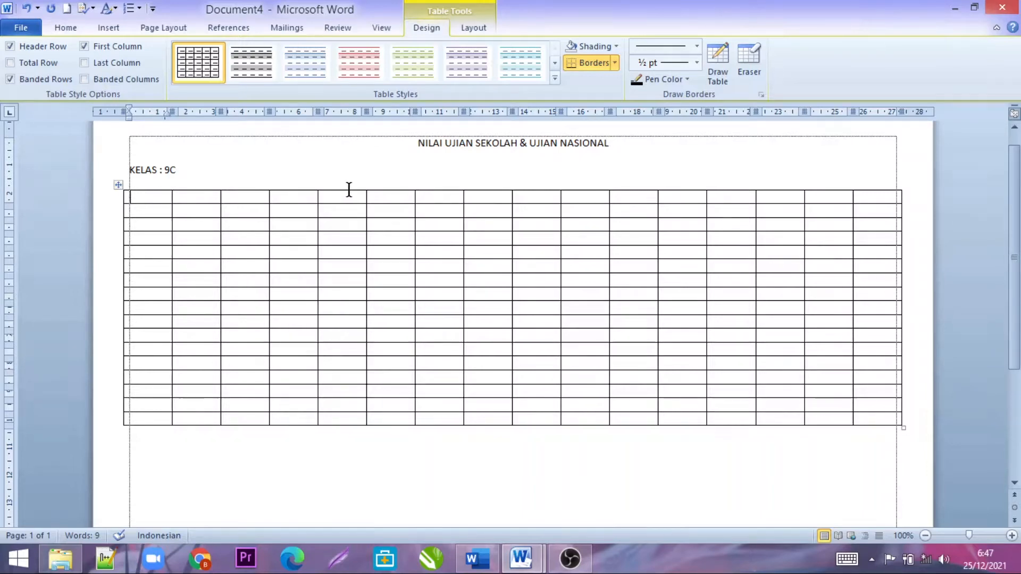
# Step: Following the reference table, enter the headings NO, NIM, NAMA and L/P in the first four cells of the first row
pyautogui.moveTo(521, 559)
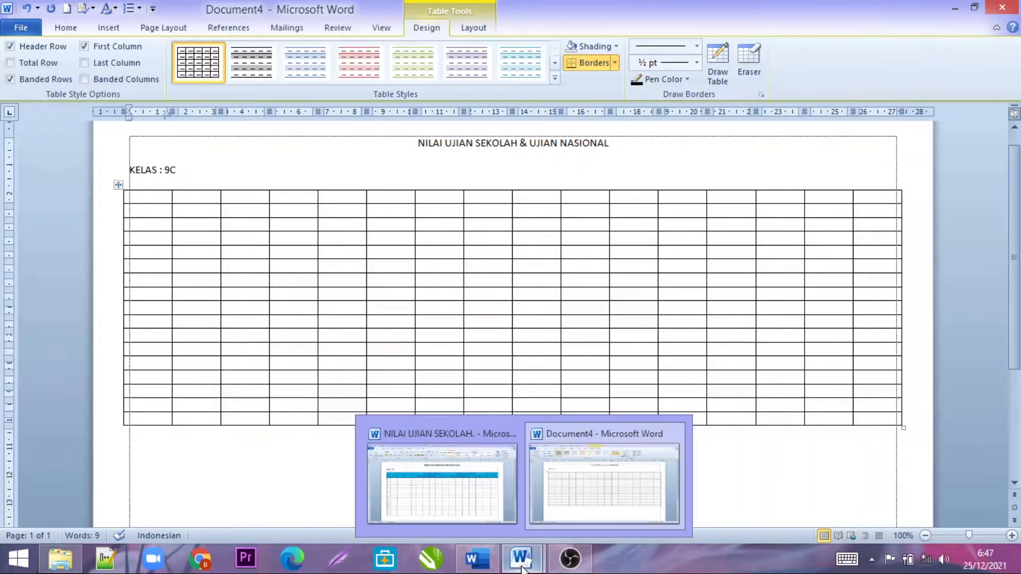
pyautogui.click(470, 494)
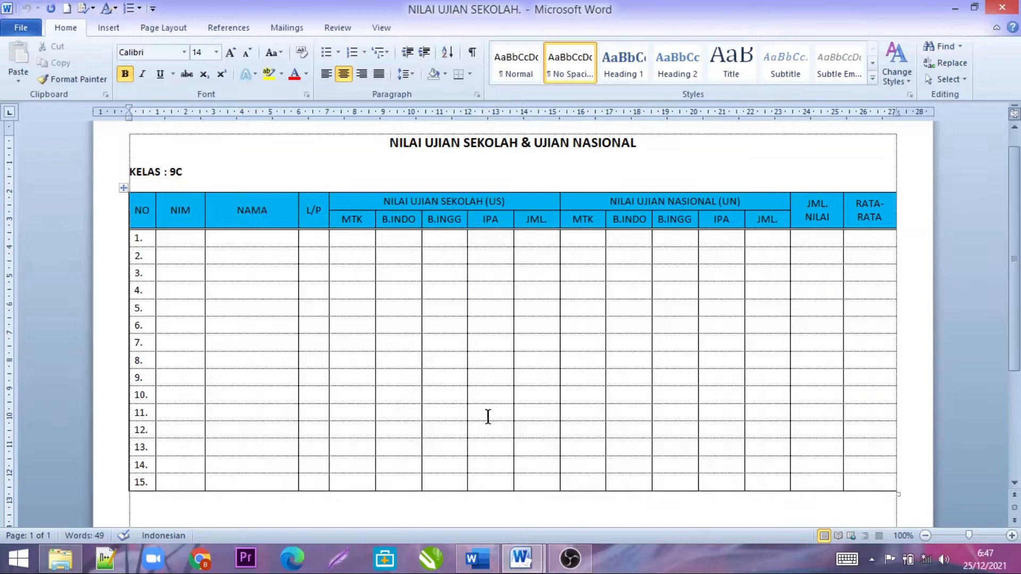
pyautogui.moveTo(534, 561)
pyautogui.click(557, 486)
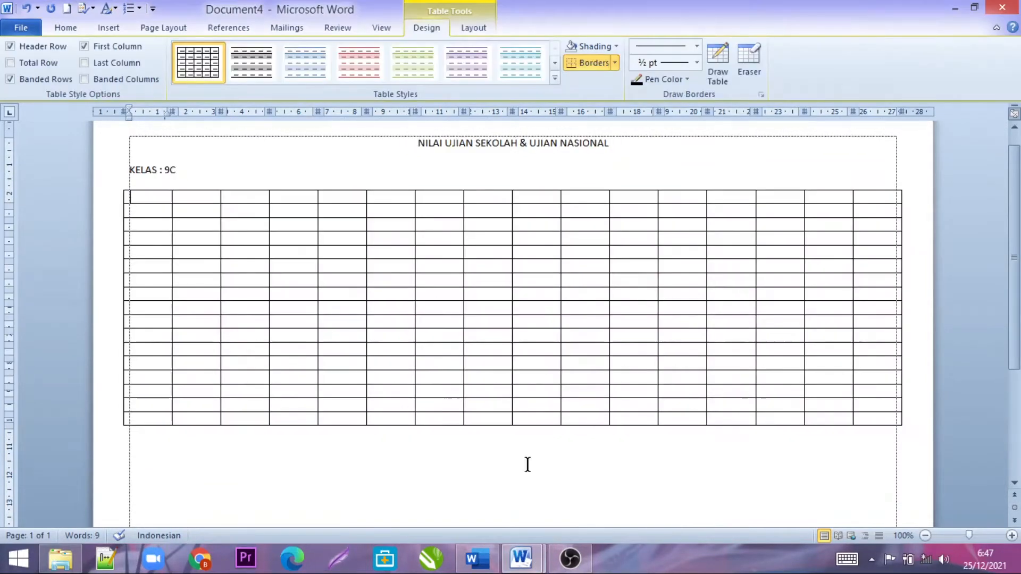
pyautogui.write('NO')
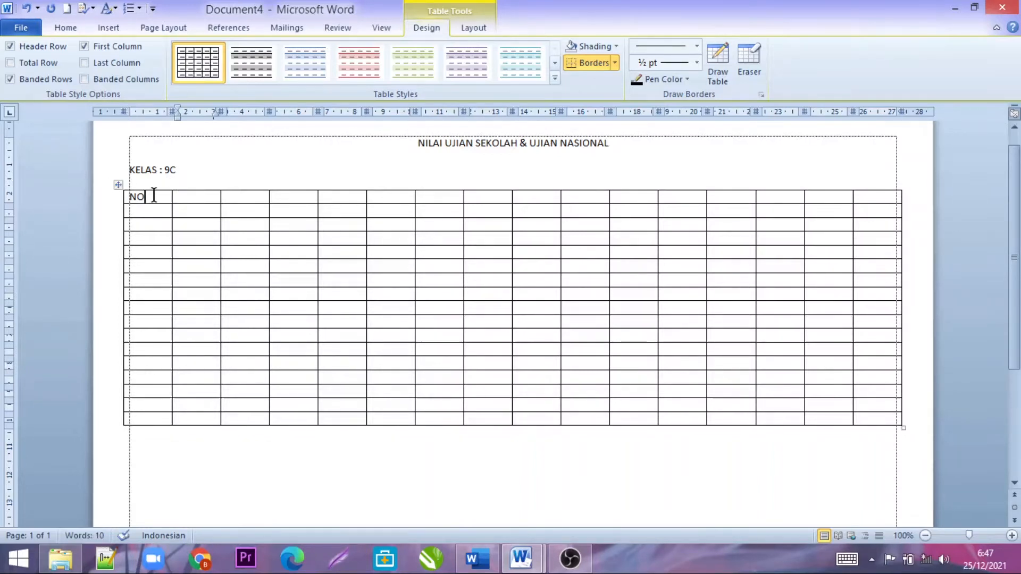
pyautogui.click(189, 201)
pyautogui.write('N')
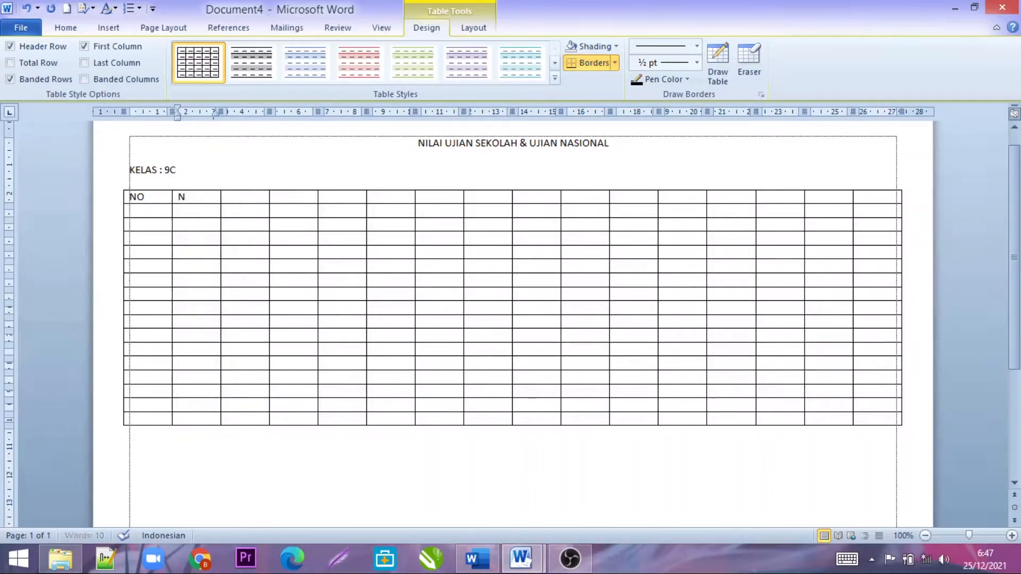
pyautogui.write('IM')
pyautogui.press('Tab')
pyautogui.write('NAMA')
pyautogui.press('Tab')
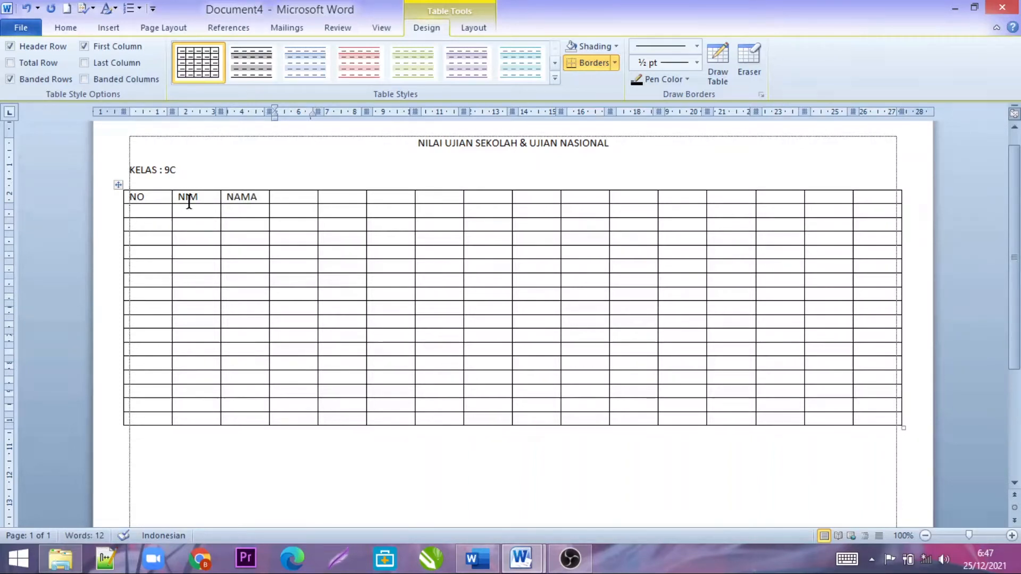
pyautogui.write('L/P')
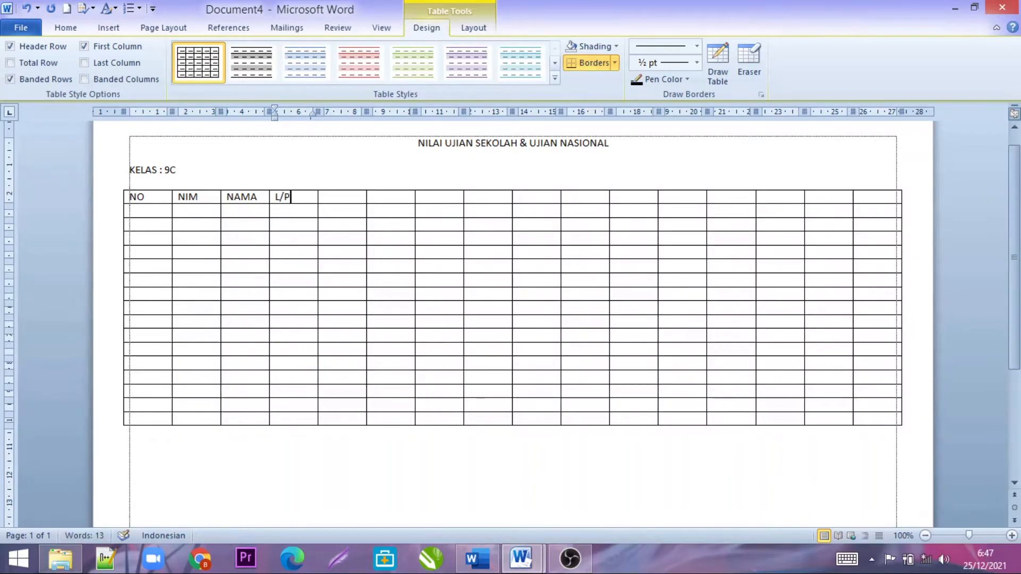
# Step: Following the reference table, merge the five empty first-row cells after L/P into one cell
pyautogui.moveTo(521, 558)
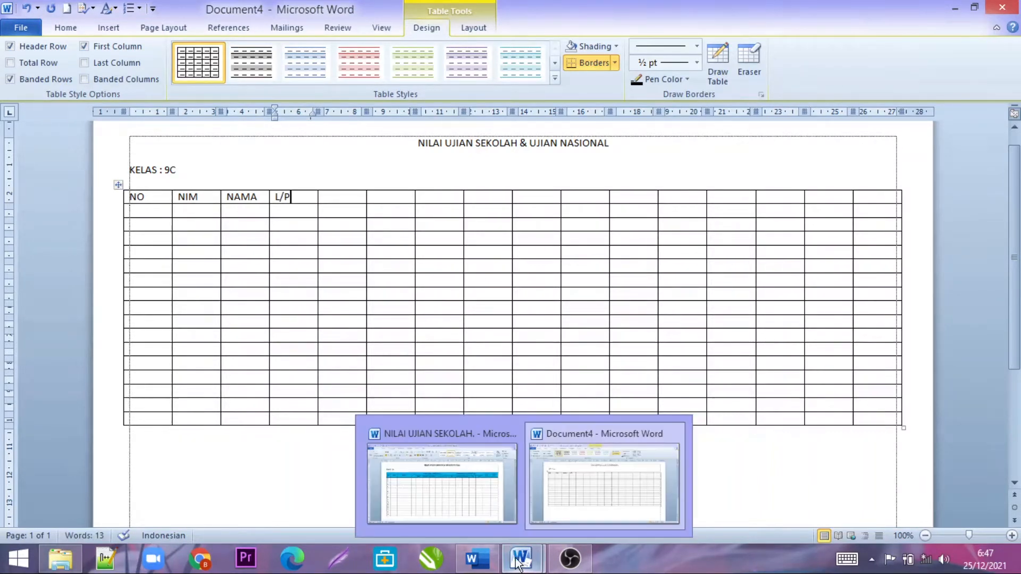
pyautogui.click(494, 499)
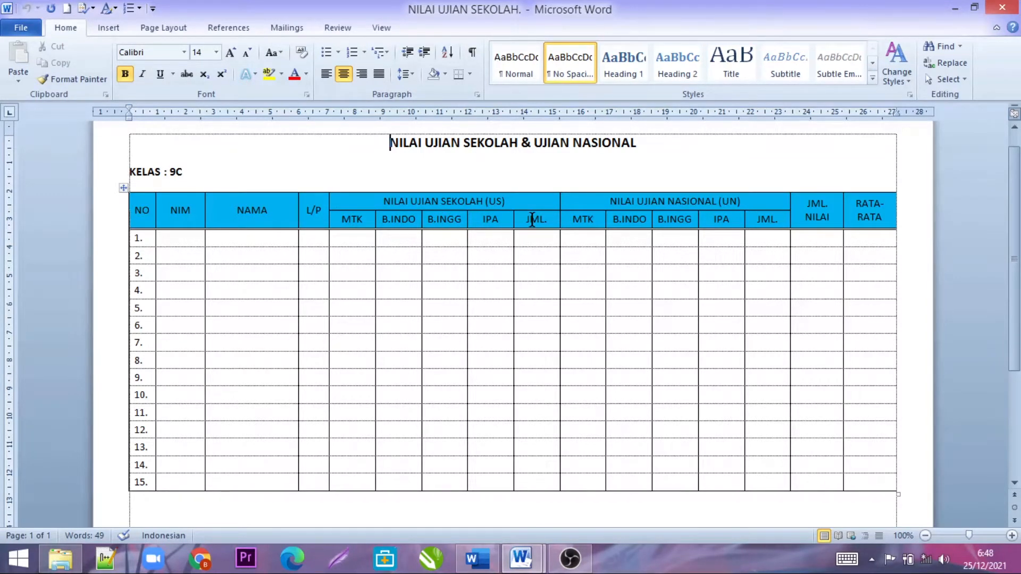
pyautogui.moveTo(521, 558)
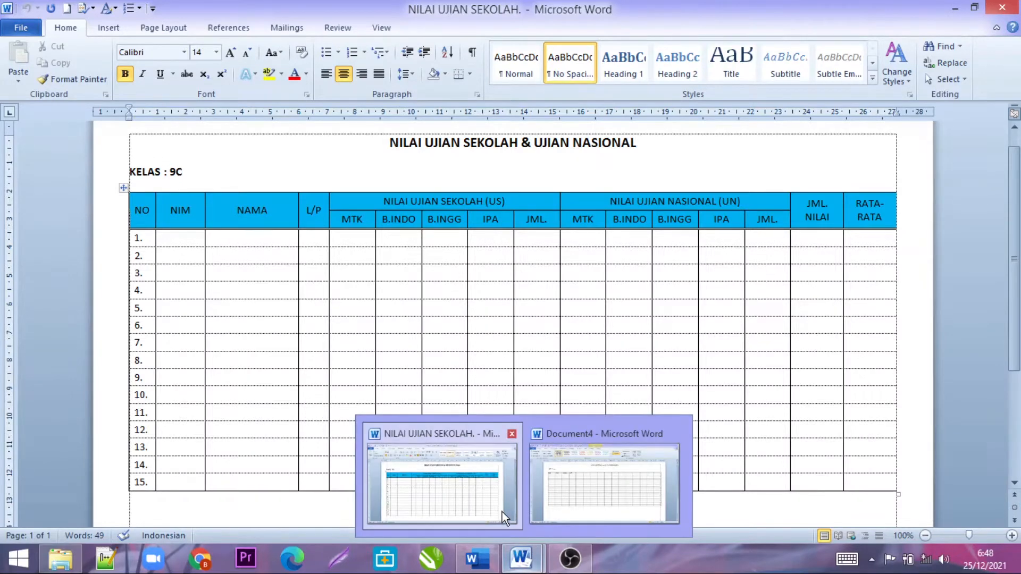
pyautogui.click(585, 499)
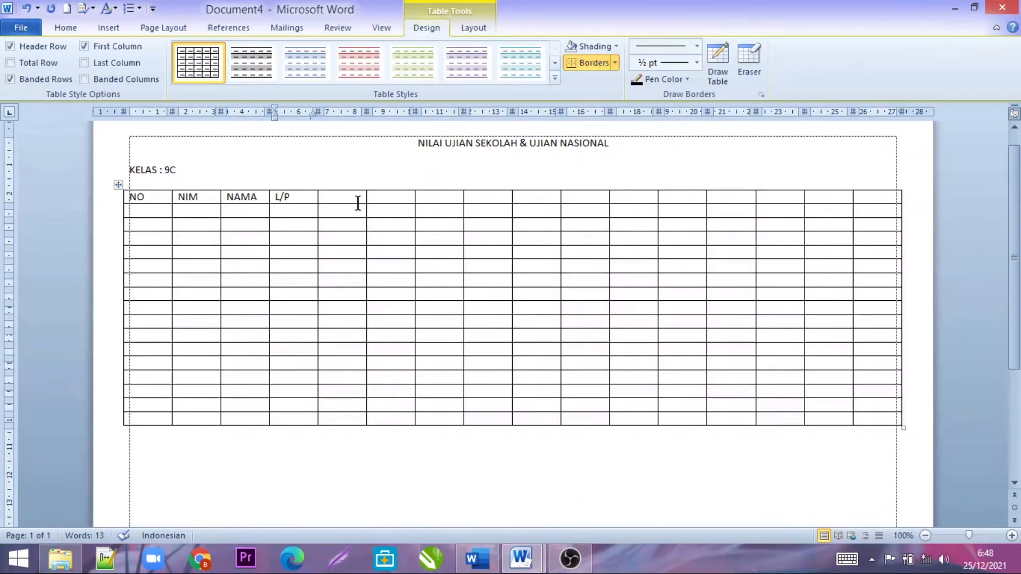
pyautogui.click(343, 195)
pyautogui.moveTo(343, 195); pyautogui.dragTo(526, 197)
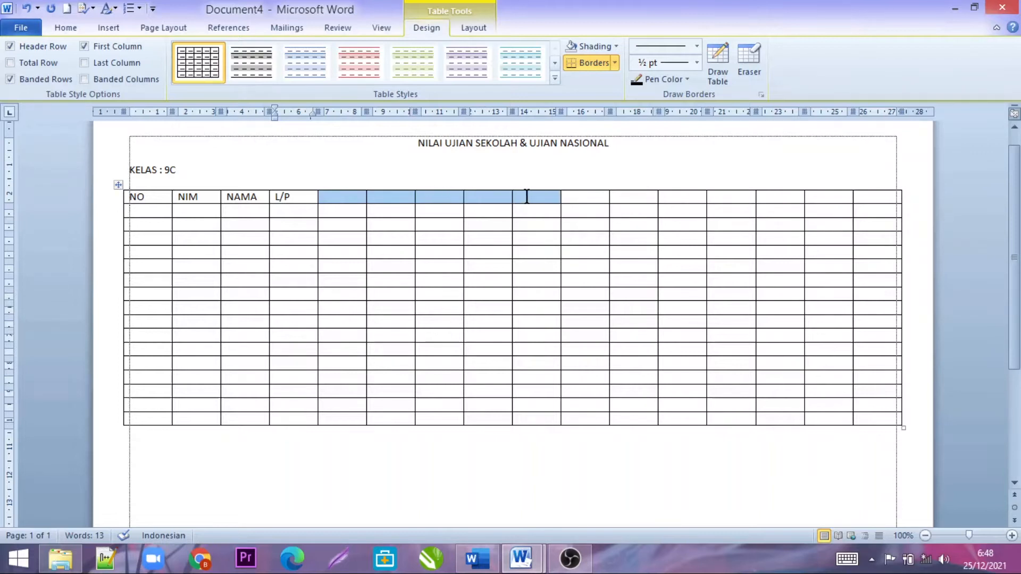
pyautogui.rightClick(474, 196)
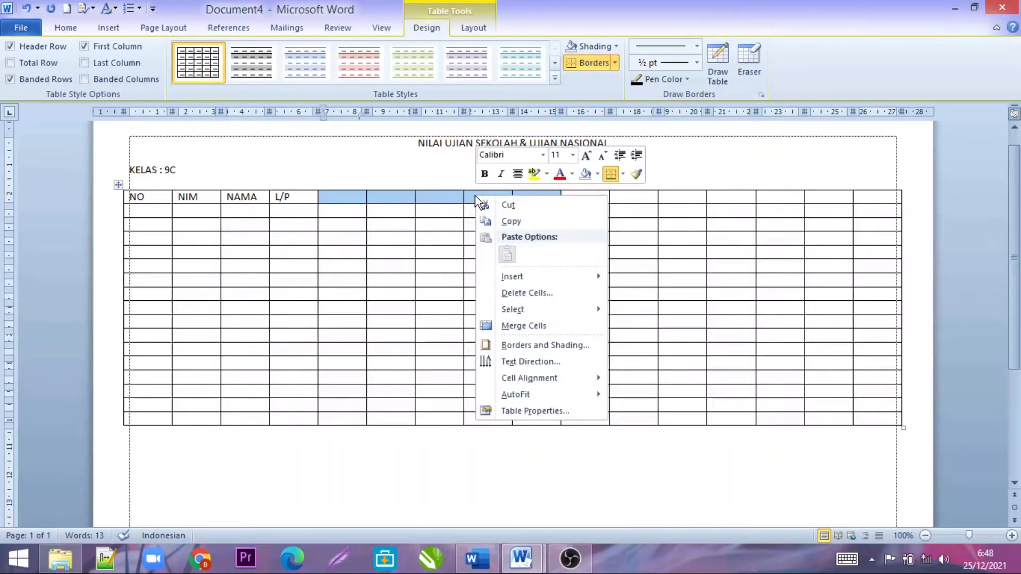
pyautogui.click(543, 327)
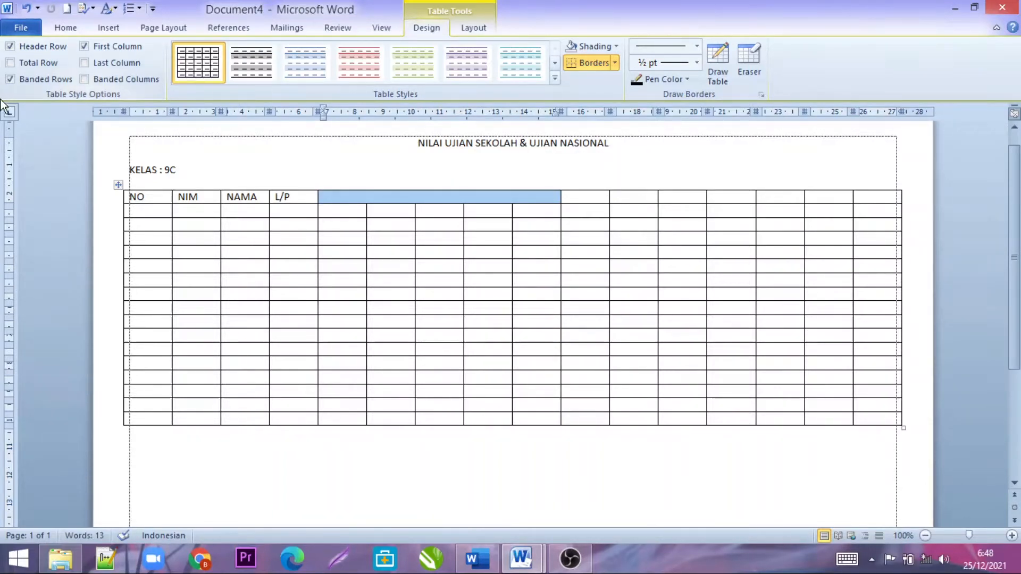
pyautogui.click(26, 8)
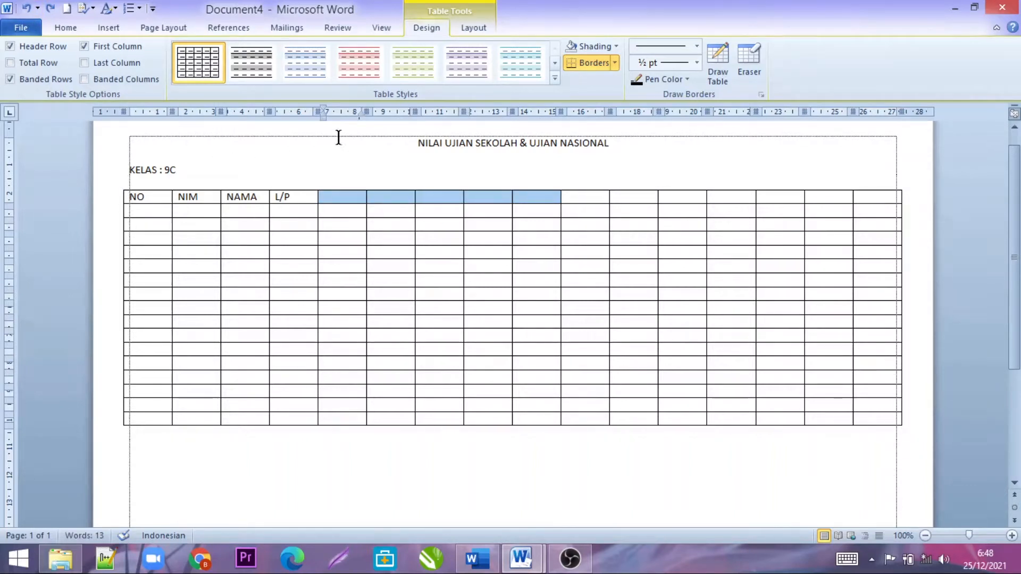
pyautogui.click(473, 28)
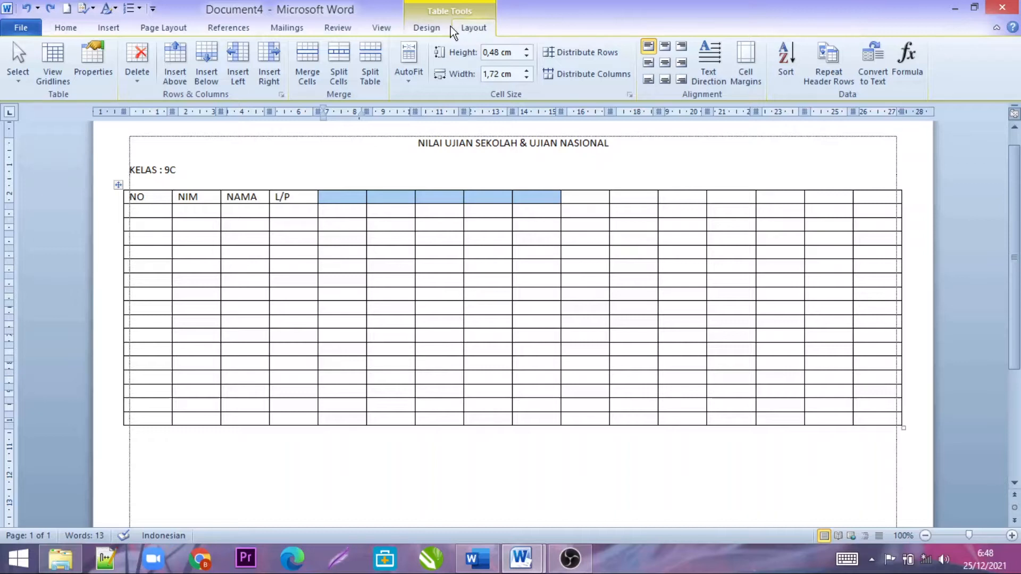
pyautogui.click(308, 75)
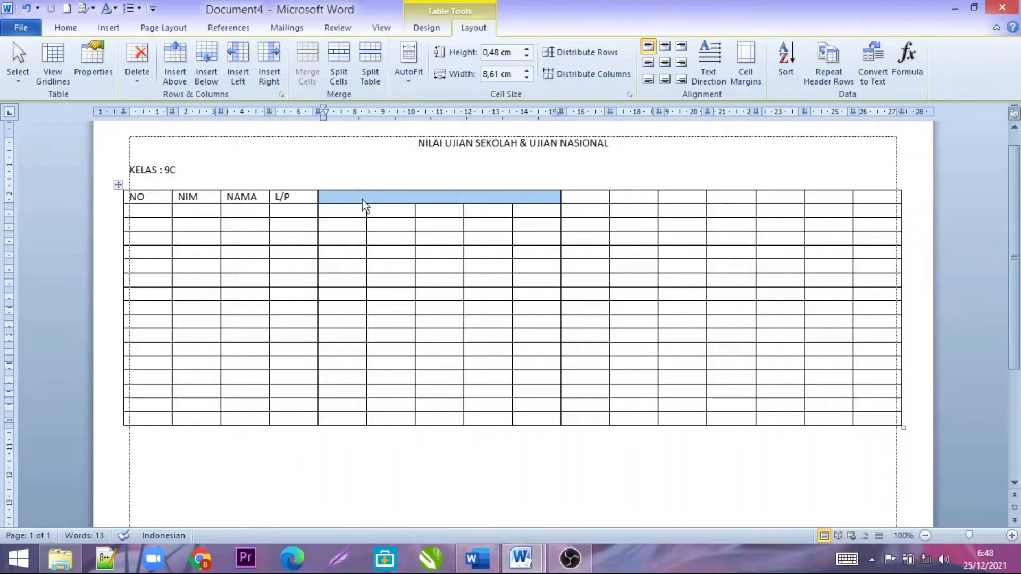
# Step: Enter the heading "NILAI UJIAN SEKOLAH (US)" in the merged first-row cell
pyautogui.click(394, 200)
pyautogui.write('N')
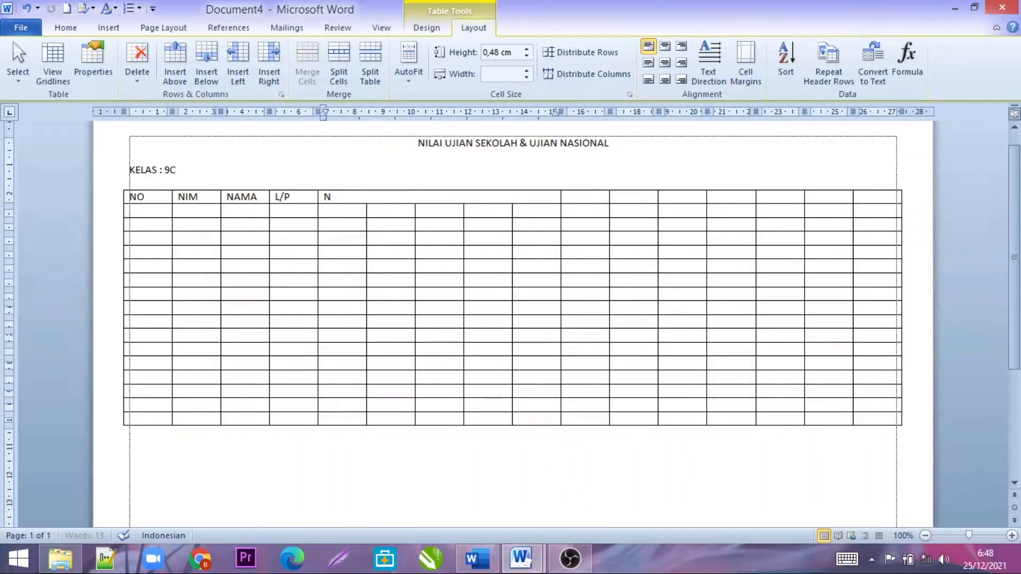
pyautogui.write('ILA')
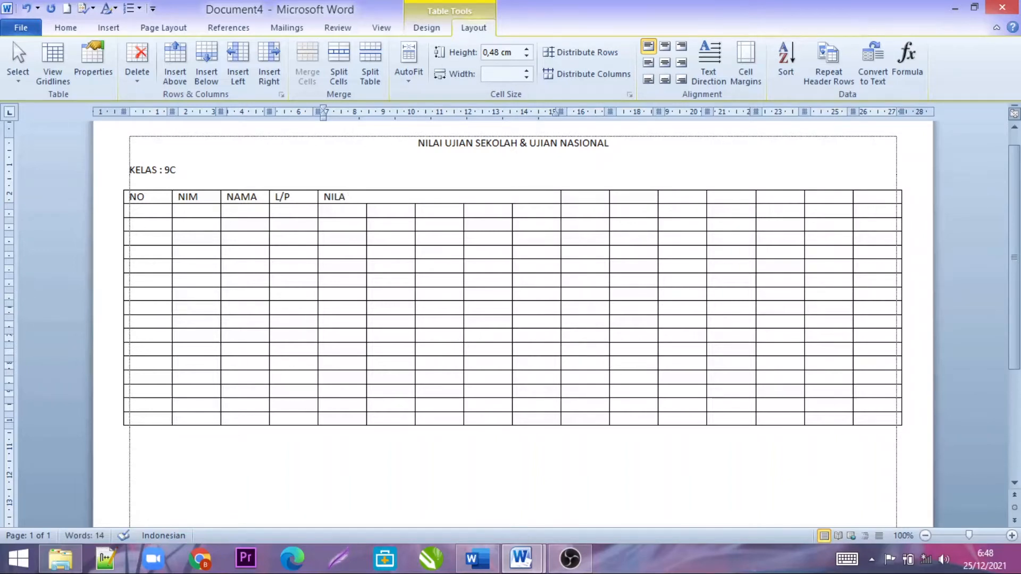
pyautogui.write('I UJIAN SEKOLAH')
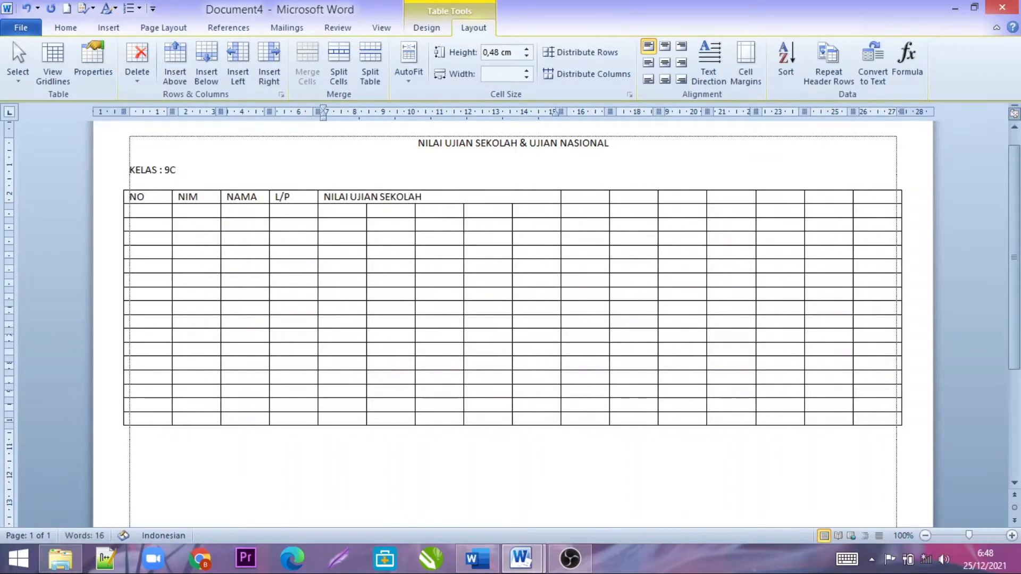
pyautogui.write(' (US')
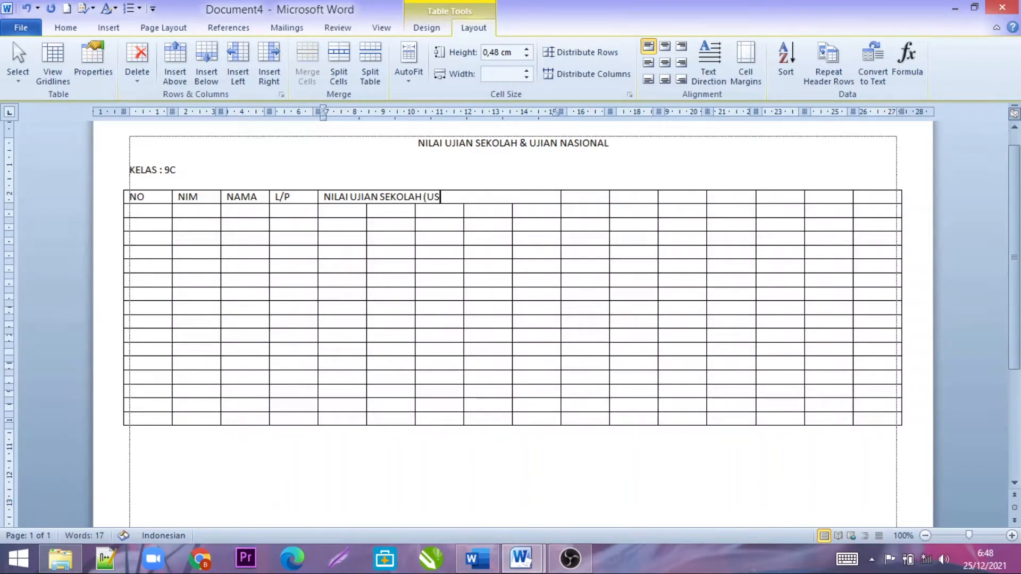
pyautogui.write(')')
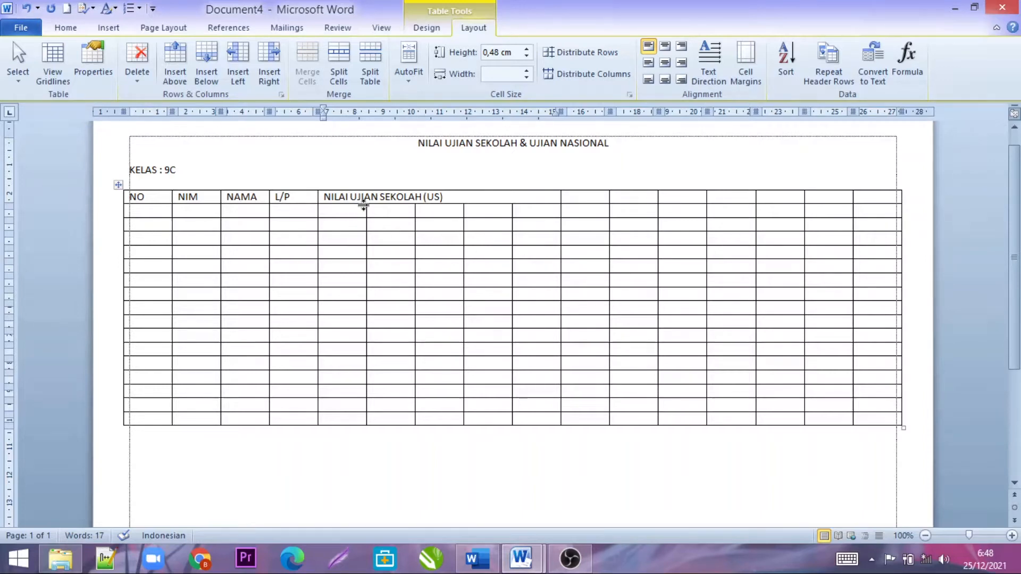
# Step: Following the reference table, enter the subheadings "MTK" and "B,INDO" in the first two cells below NILAI UJIAN SEKOLAH (US)
pyautogui.moveTo(517, 558)
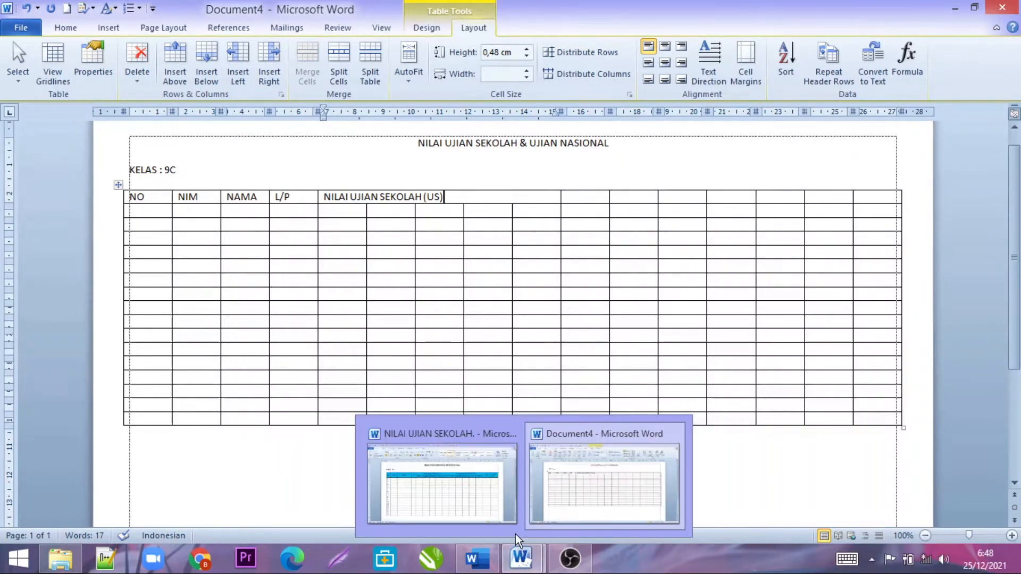
pyautogui.click(483, 465)
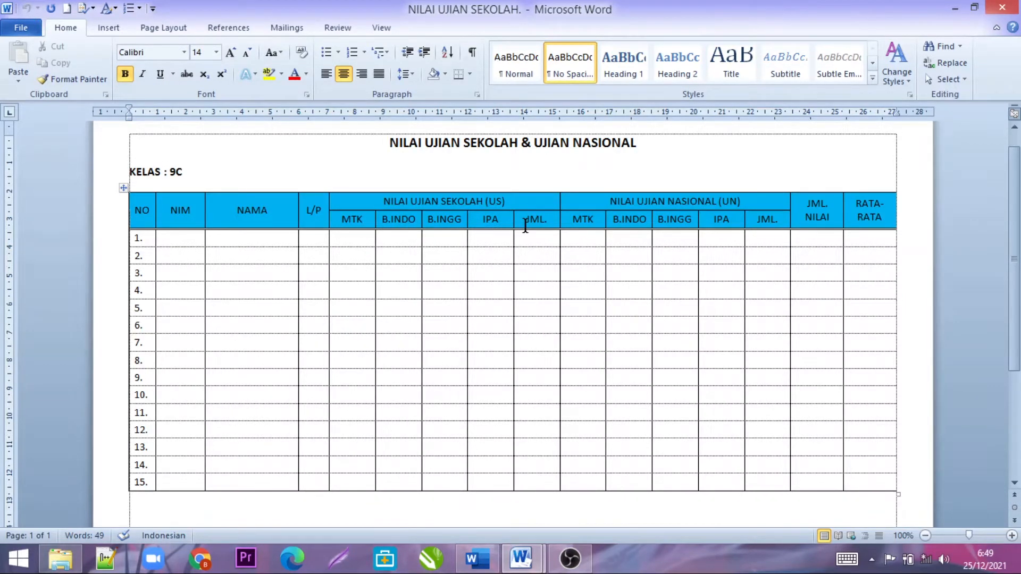
pyautogui.moveTo(523, 558)
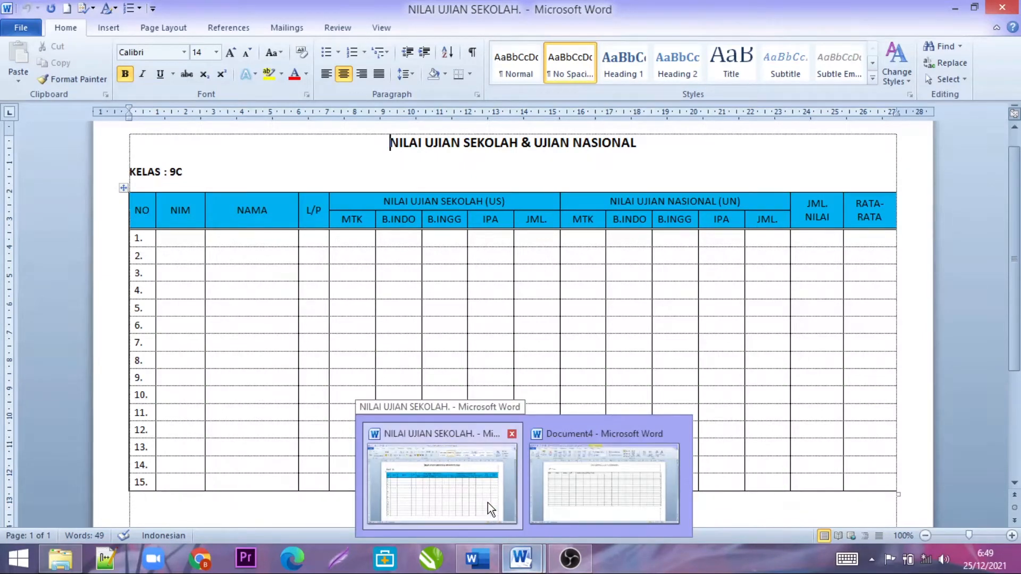
pyautogui.click(598, 492)
pyautogui.click(357, 213)
pyautogui.write('MT')
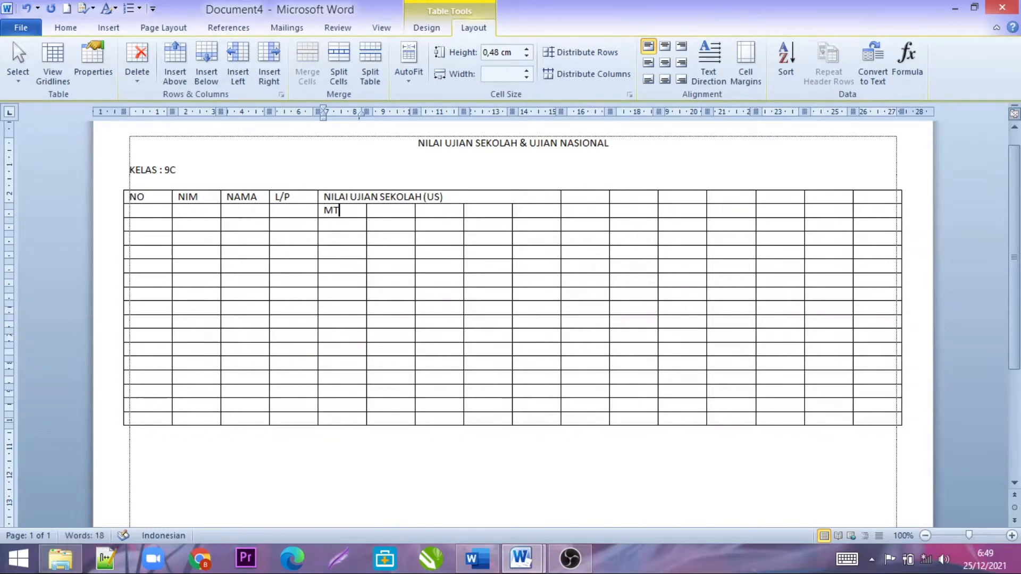
pyautogui.write('K')
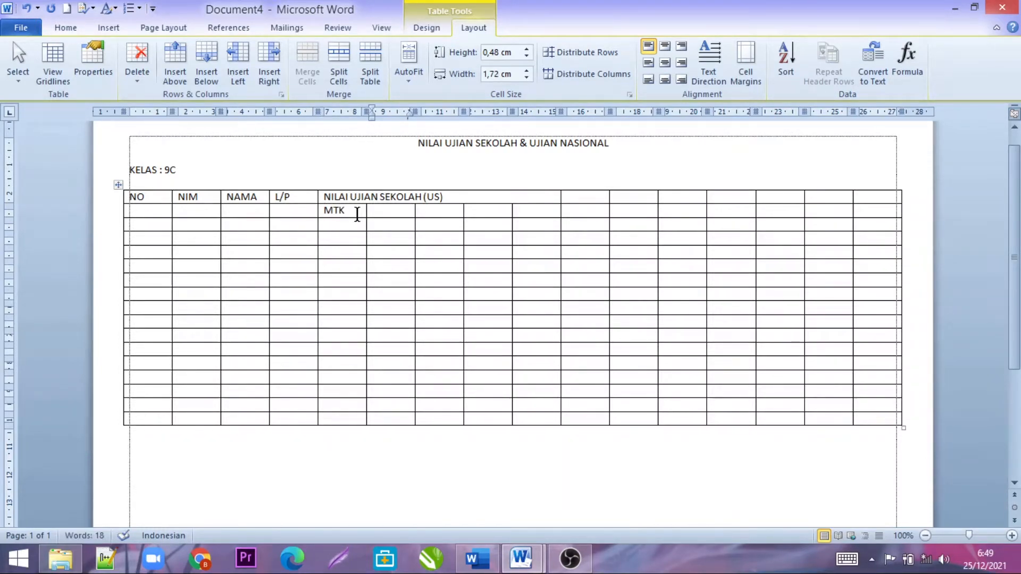
pyautogui.write('B,I')
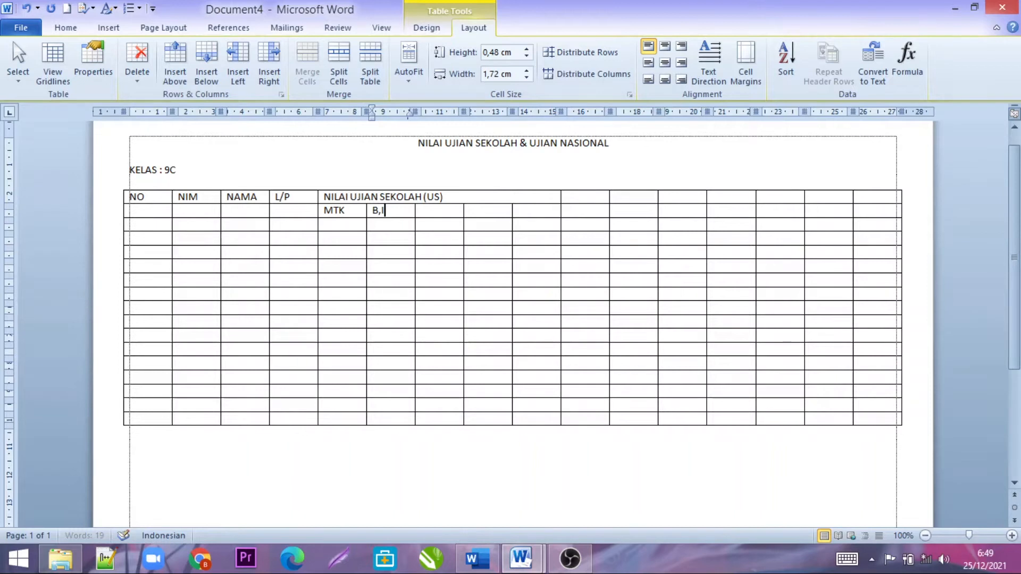
pyautogui.write('NDO')
pyautogui.press('Tab')
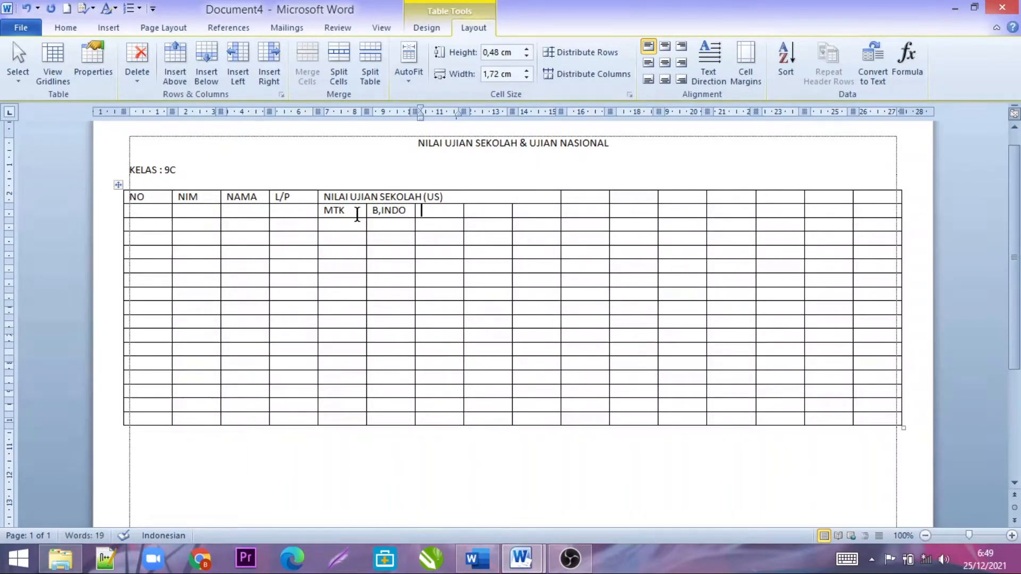
# Step: Enter the subheadings "B.ING", "IPA" and "JML." in the remaining three cells below NILAI UJIAN SEKOLAH (US)
pyautogui.write('B')
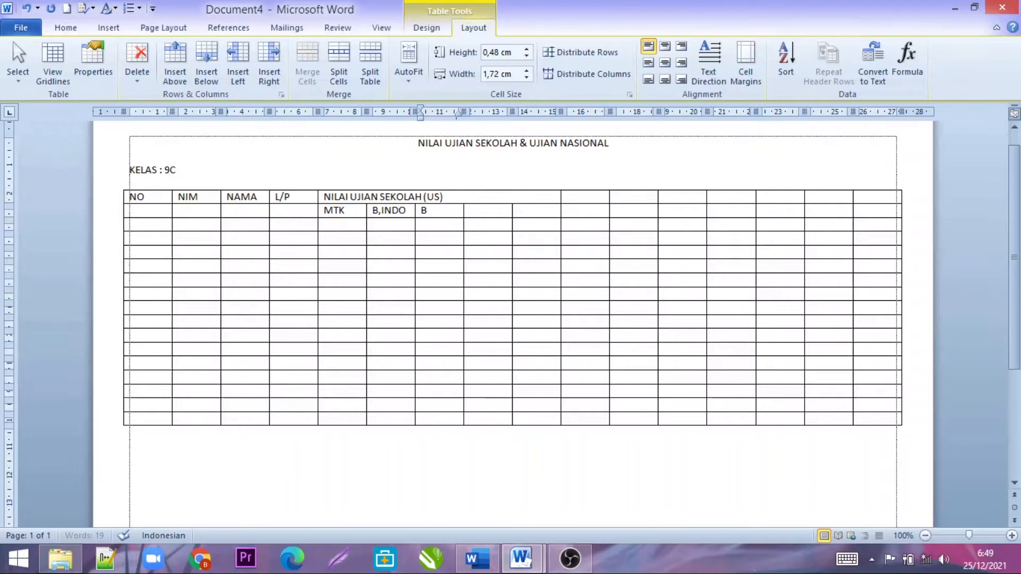
pyautogui.write('.ING')
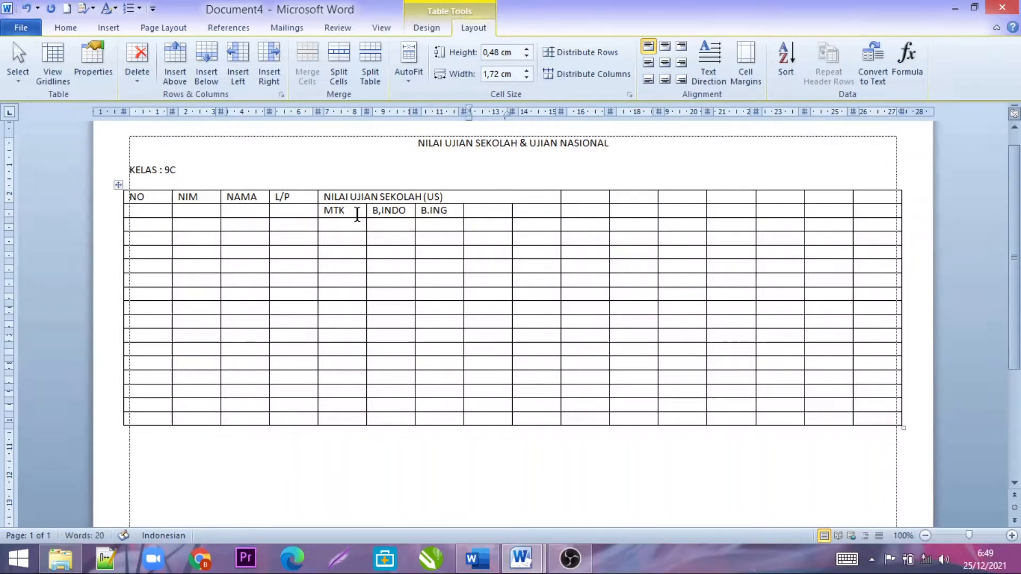
pyautogui.press('Tab')
pyautogui.write('IP')
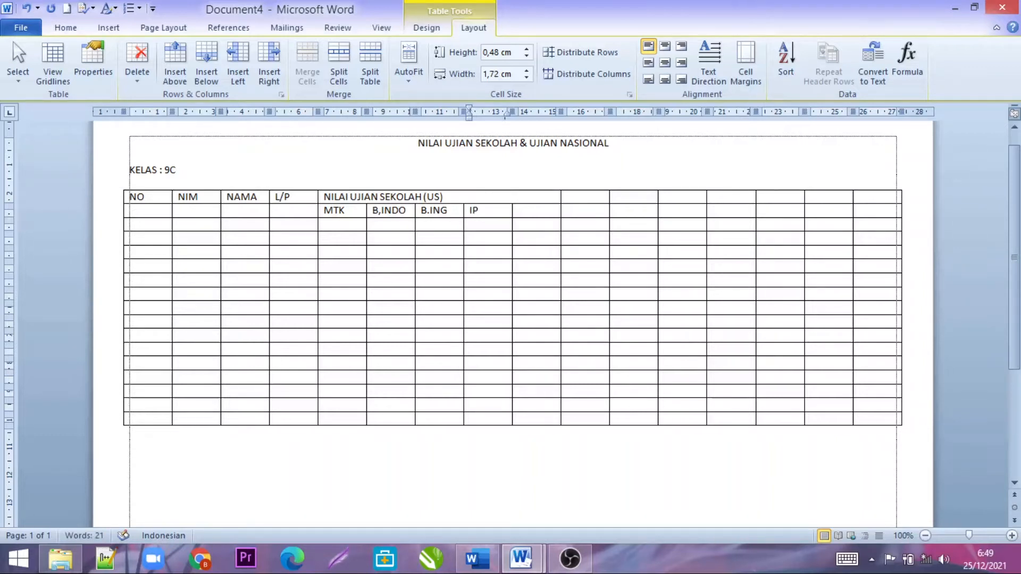
pyautogui.write('A')
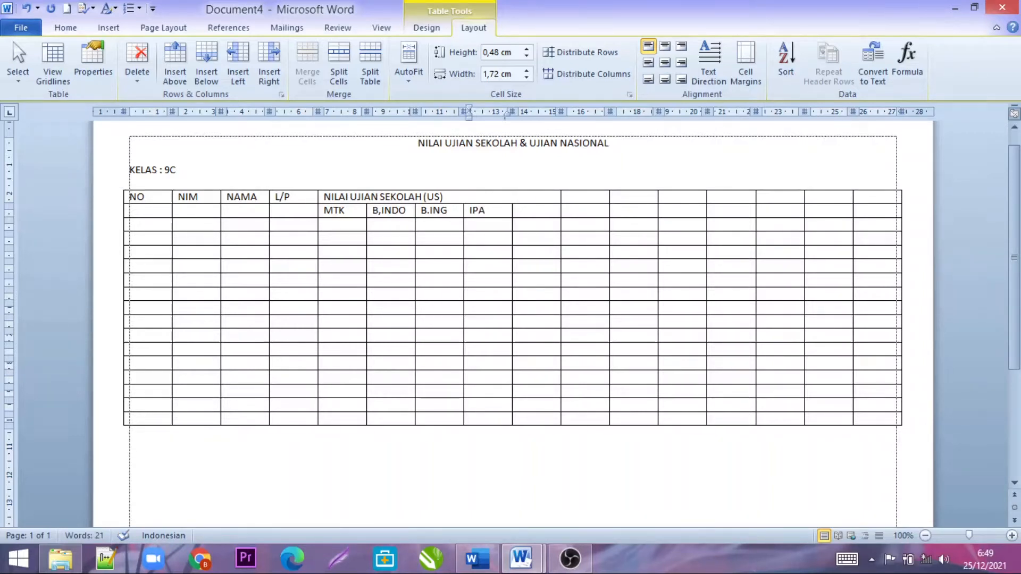
pyautogui.press('Tab')
pyautogui.write('JML.')
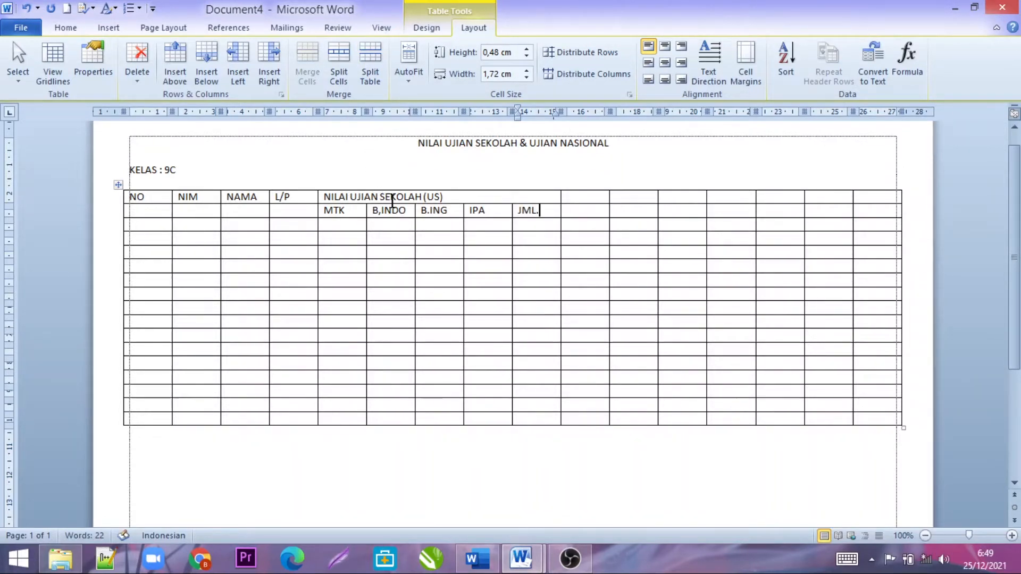
# Step: Replace the comma in the "B,INDO" subheading with a period so it reads "B.INDO"
pyautogui.click(384, 211)
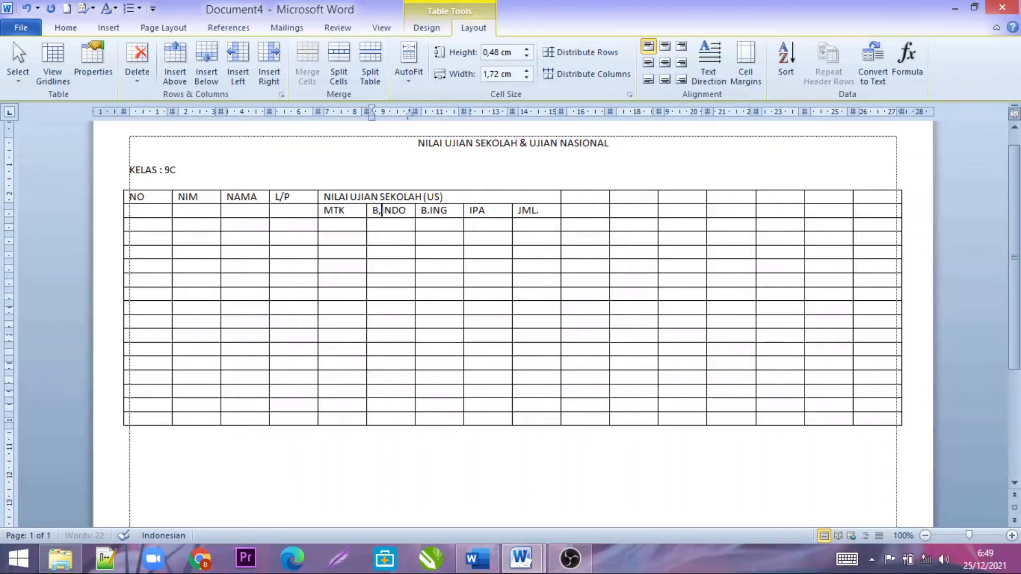
pyautogui.press('BackSpace')
pyautogui.write('.')
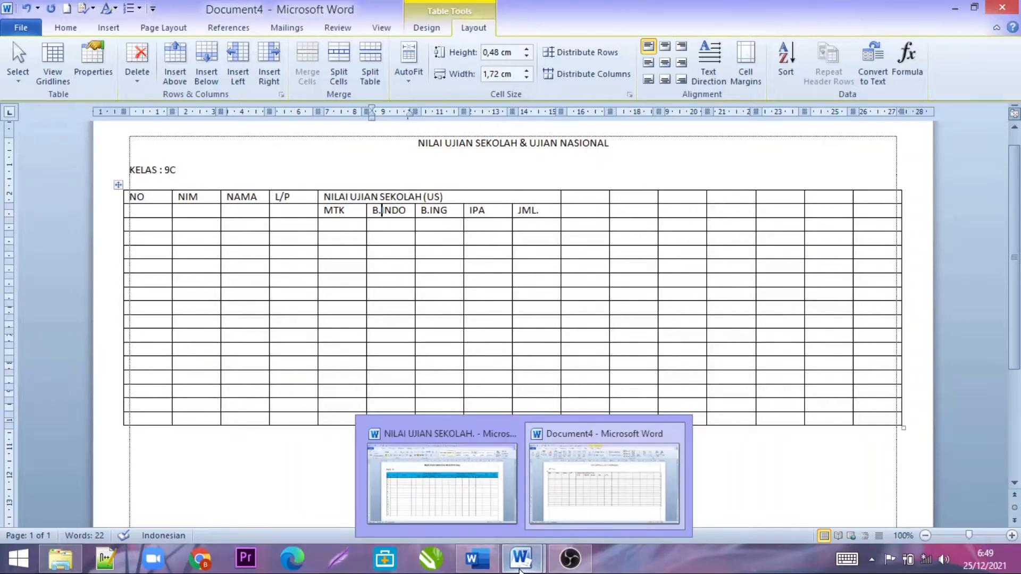
# Step: Check the reference table's headings and merge the five empty first-row cells after NILAI UJIAN SEKOLAH (US)
pyautogui.click(567, 501)
pyautogui.moveTo(521, 558)
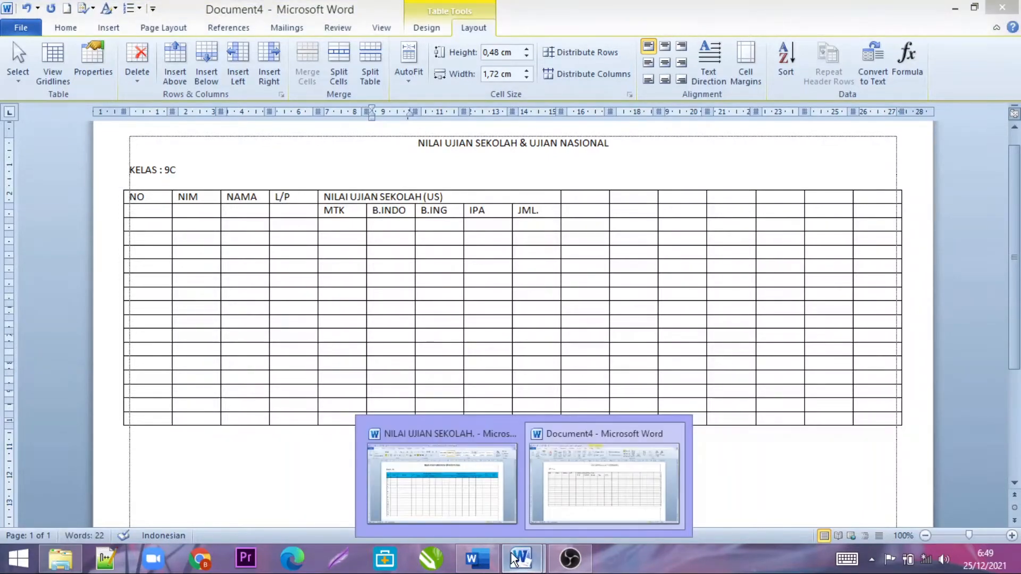
pyautogui.click(491, 456)
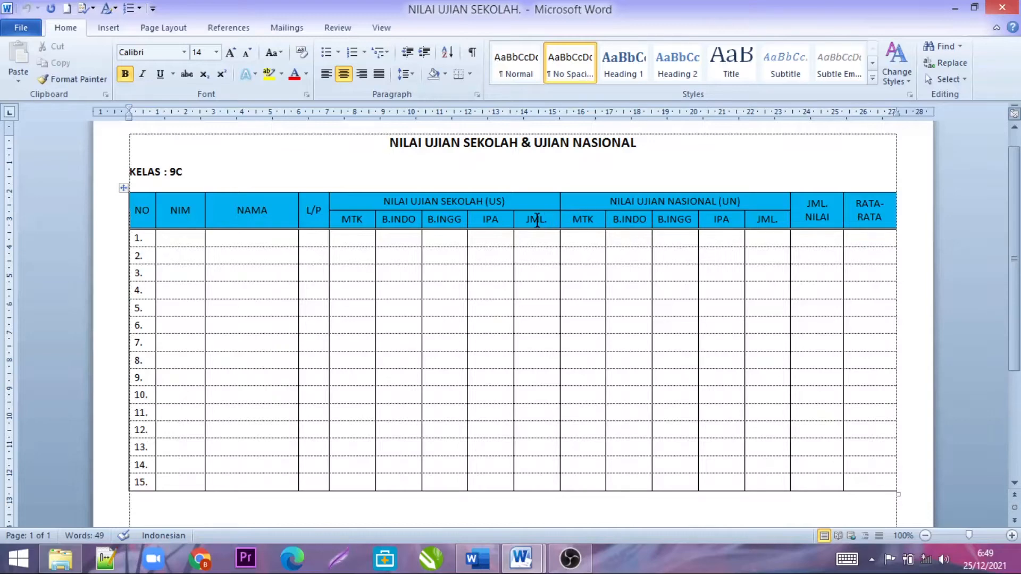
pyautogui.click(477, 558)
pyautogui.moveTo(521, 558)
pyautogui.click(568, 492)
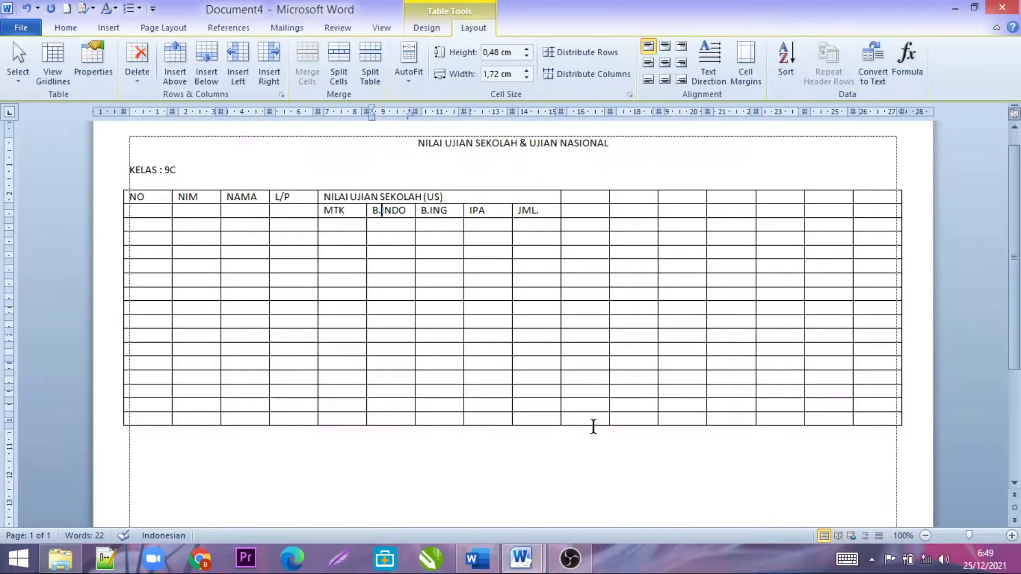
pyautogui.moveTo(582, 197); pyautogui.dragTo(779, 208)
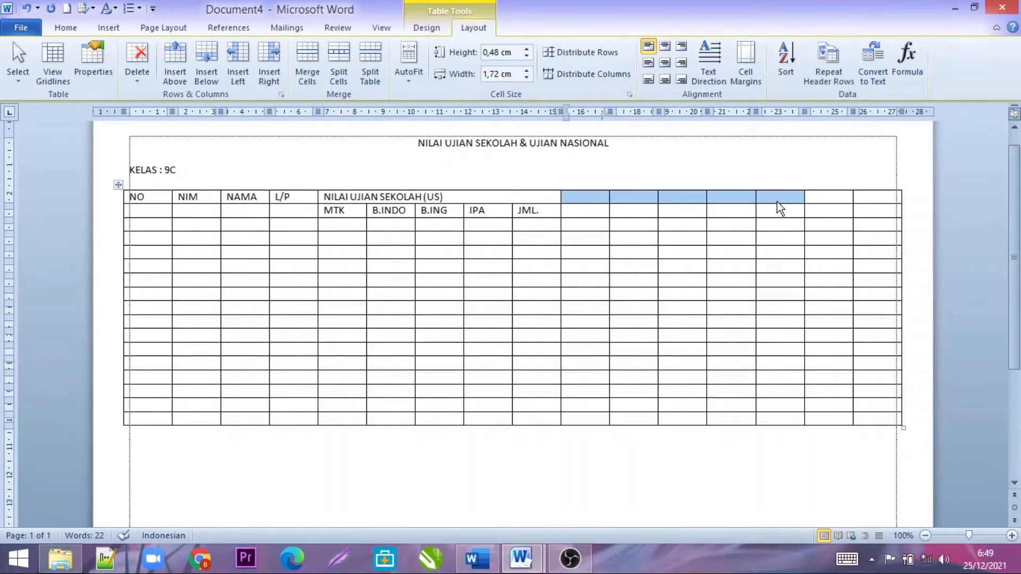
pyautogui.rightClick(726, 198)
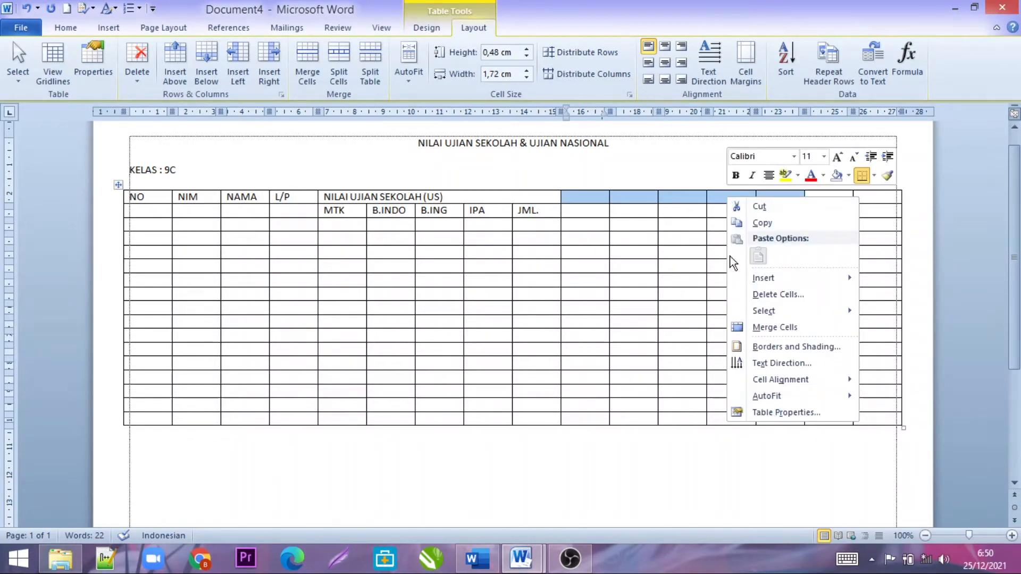
pyautogui.click(752, 330)
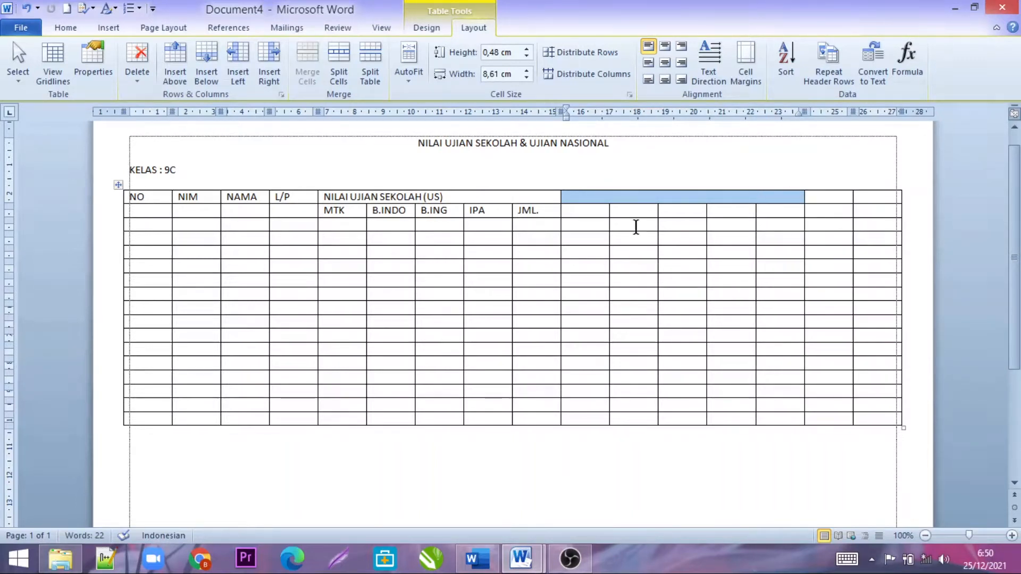
# Step: Enter the heading "NILAI UJIAN NASIONAL (UN)" in the merged cell to the right of NILAI UJIAN SEKOLAH (US)
pyautogui.click(613, 194)
pyautogui.write('NILAI UJI')
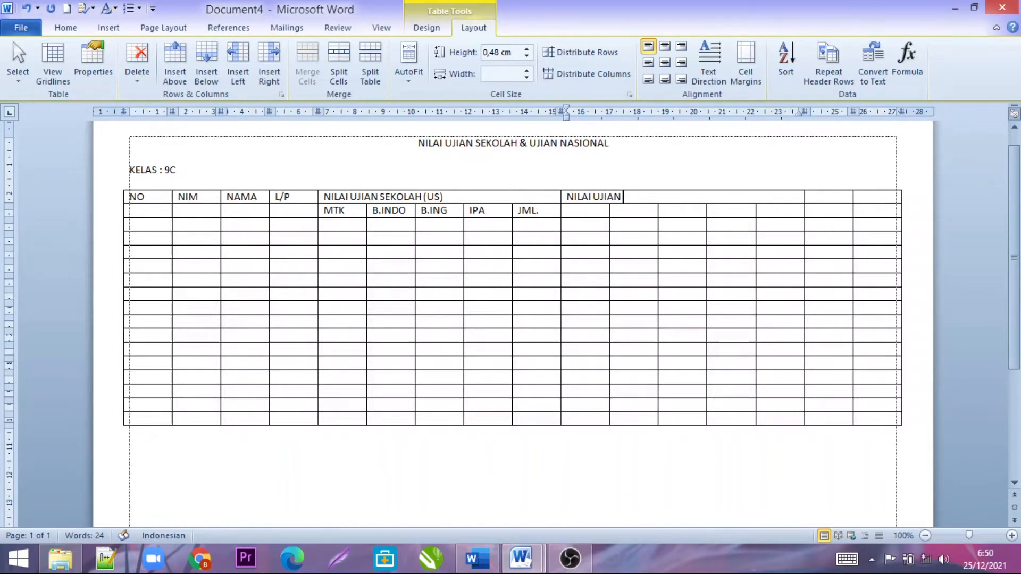
pyautogui.write('AN NASIONAL')
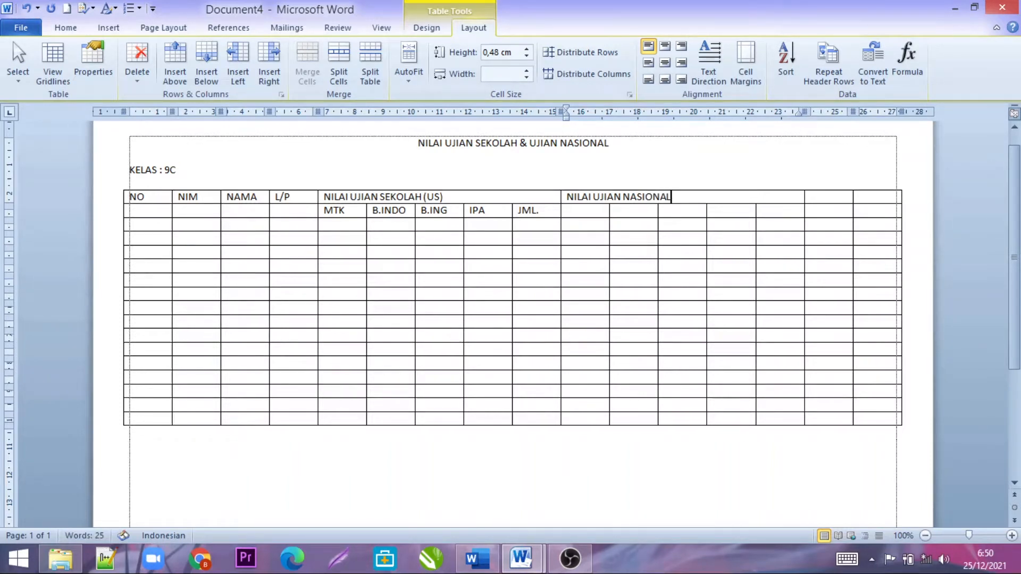
pyautogui.write(' (')
pyautogui.write('US')
pyautogui.write(')')
pyautogui.press('BackSpace')
pyautogui.press('BackSpace')
pyautogui.write('N')
pyautogui.write(')')
# Step: Copy the subheadings MTK, B.INDO, B.ING, IPA and JML. into the five cells below NILAI UJIAN NASIONAL (UN)
pyautogui.moveTo(540, 211); pyautogui.dragTo(355, 217)
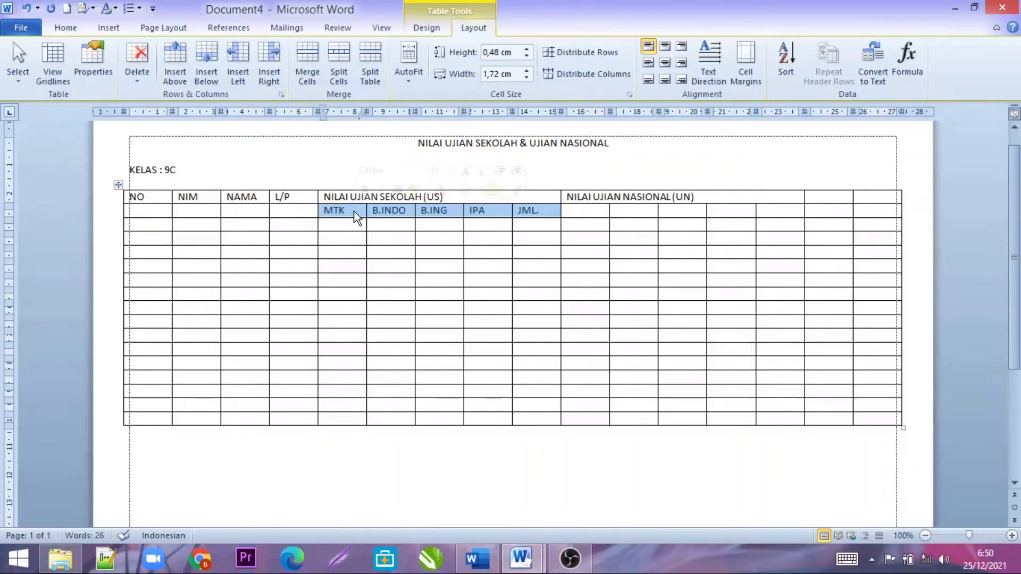
pyautogui.rightClick(355, 217)
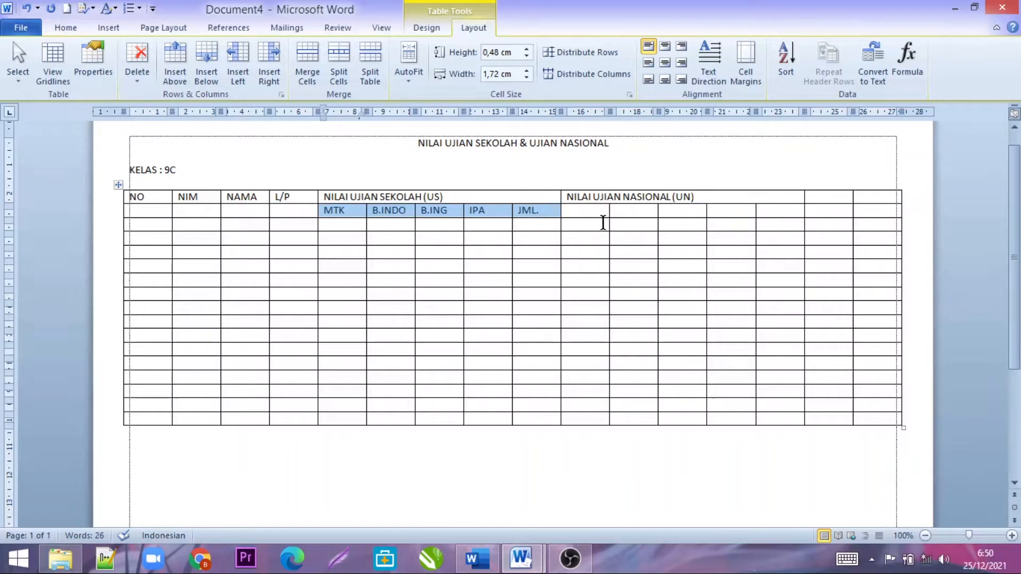
pyautogui.click(575, 210)
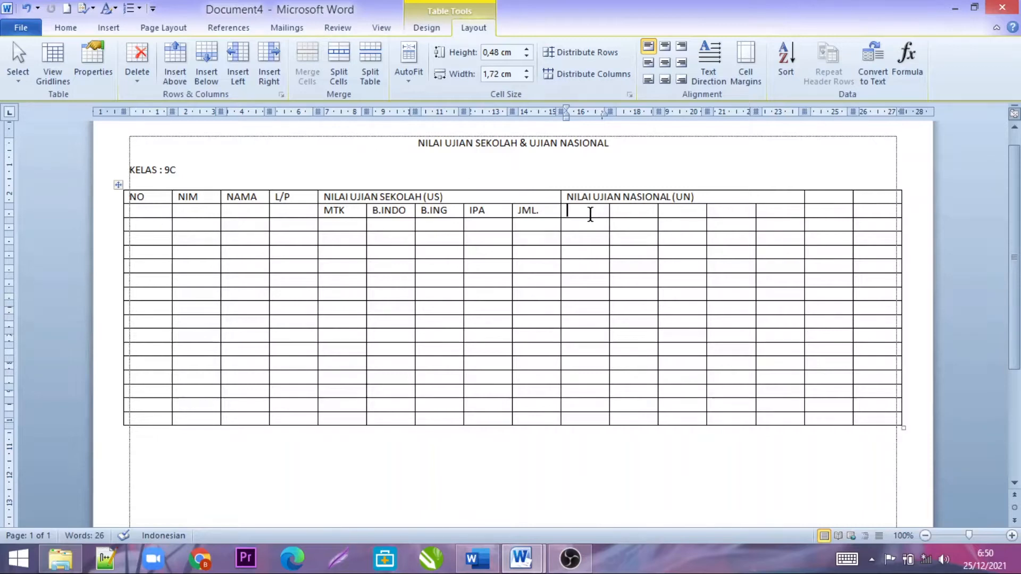
pyautogui.rightClick(590, 213)
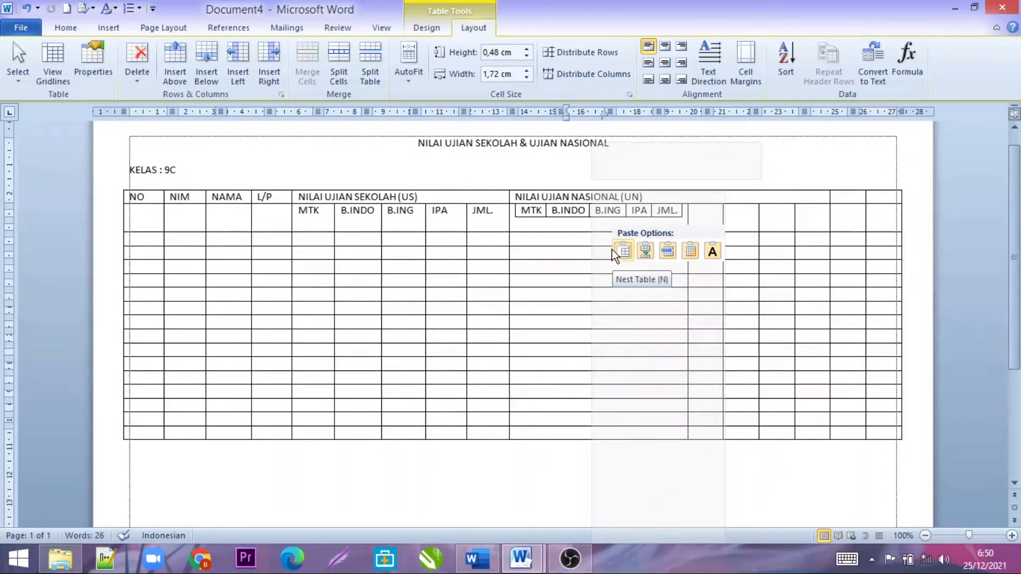
pyautogui.click(69, 26)
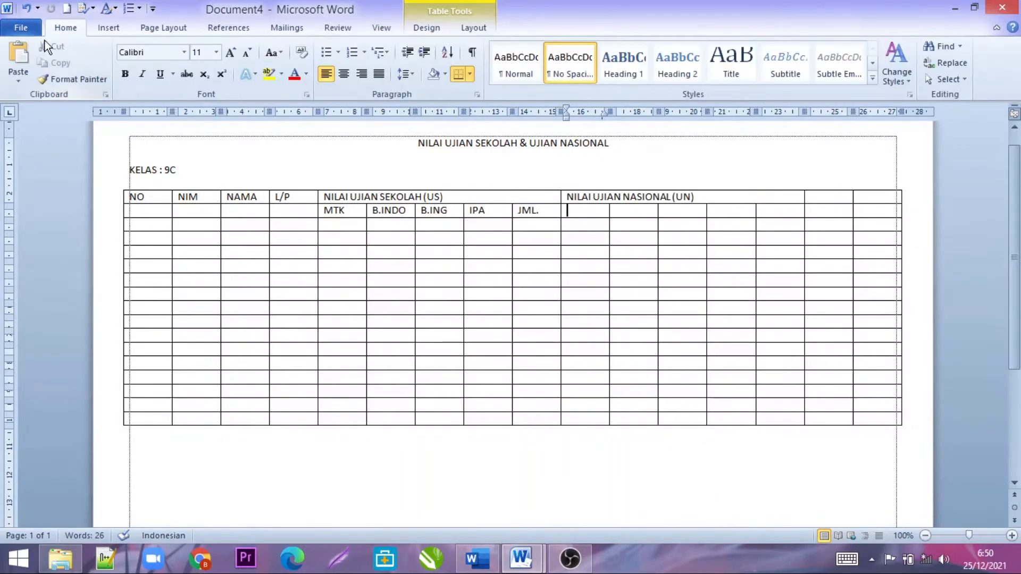
pyautogui.click(20, 57)
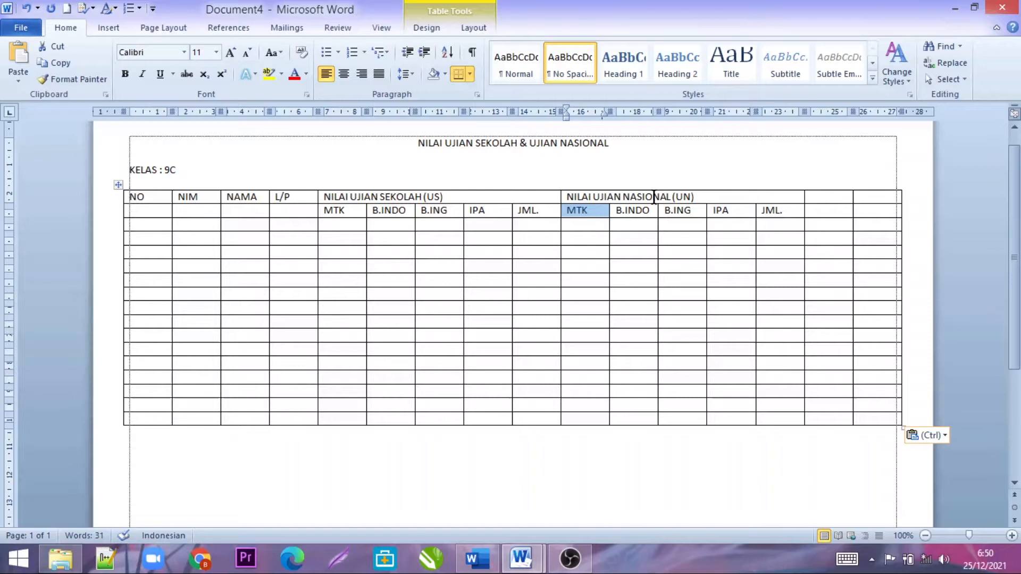
pyautogui.click(773, 211)
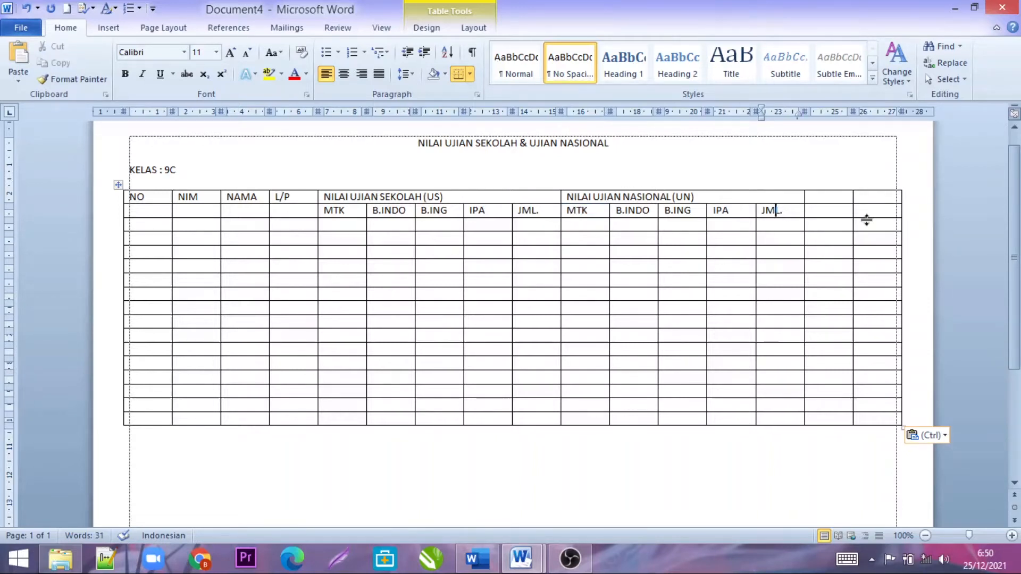
# Step: Following the reference table, enter "JML. NILAI" on two lines and "RATA-RATA" in the last two first-row cells
pyautogui.moveTo(565, 570)
pyautogui.moveTo(521, 558)
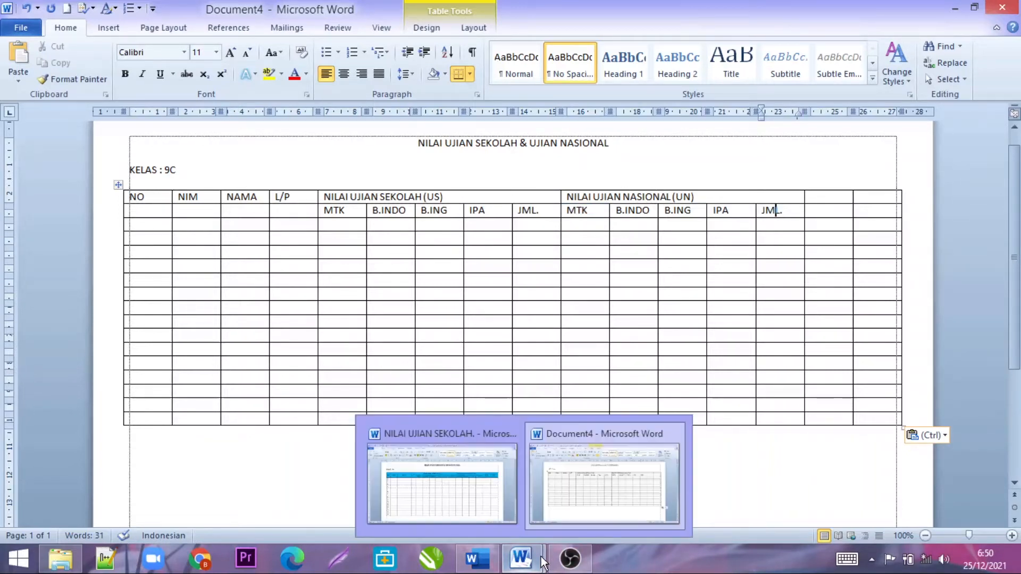
pyautogui.click(482, 487)
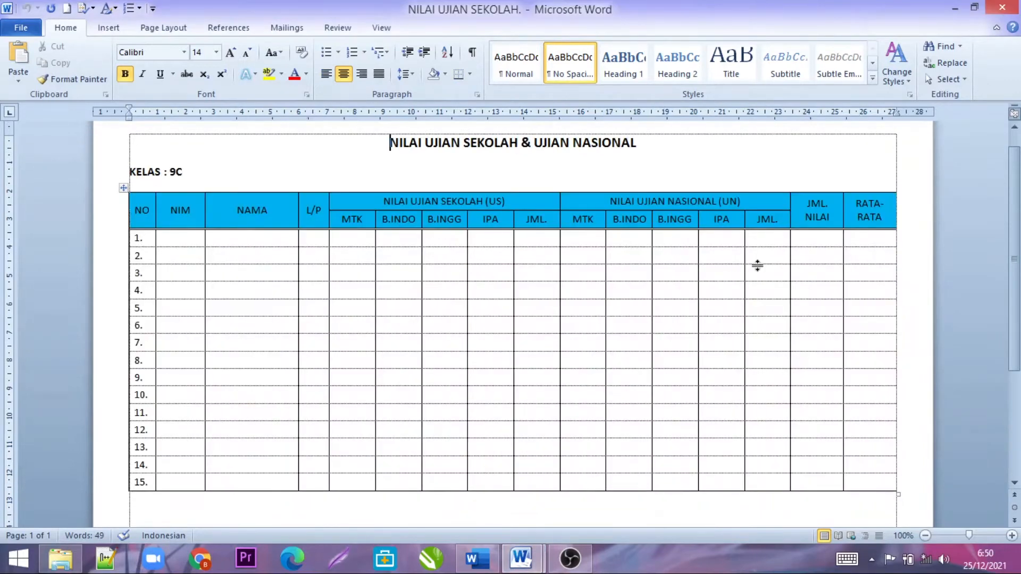
pyautogui.moveTo(521, 558)
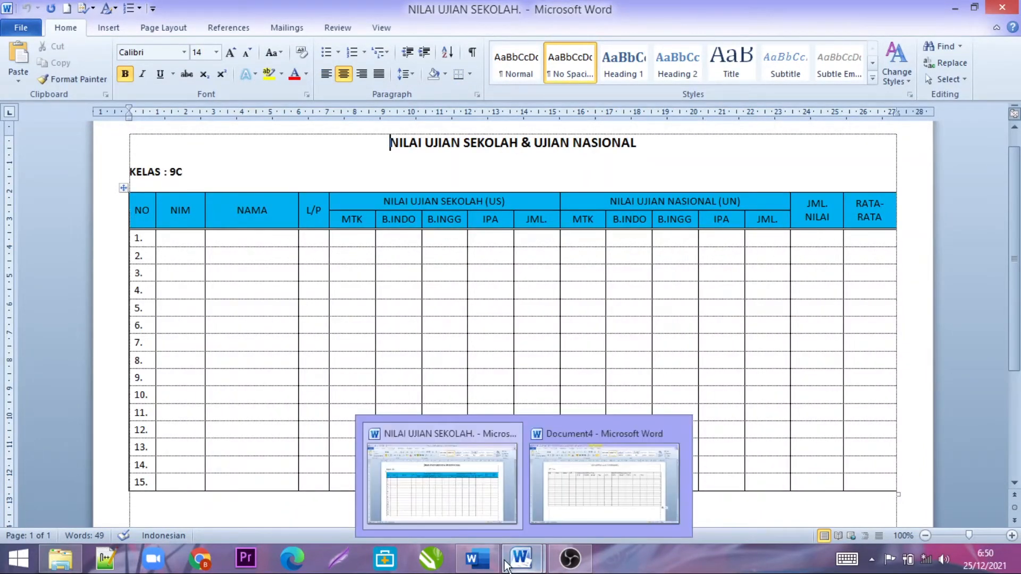
pyautogui.click(606, 492)
pyautogui.click(816, 197)
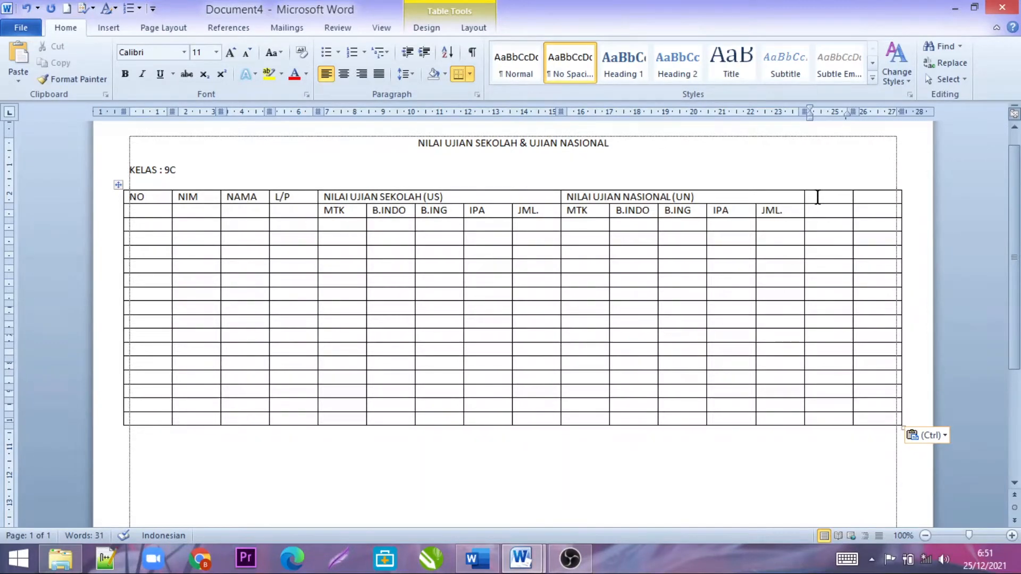
pyautogui.write('JML.')
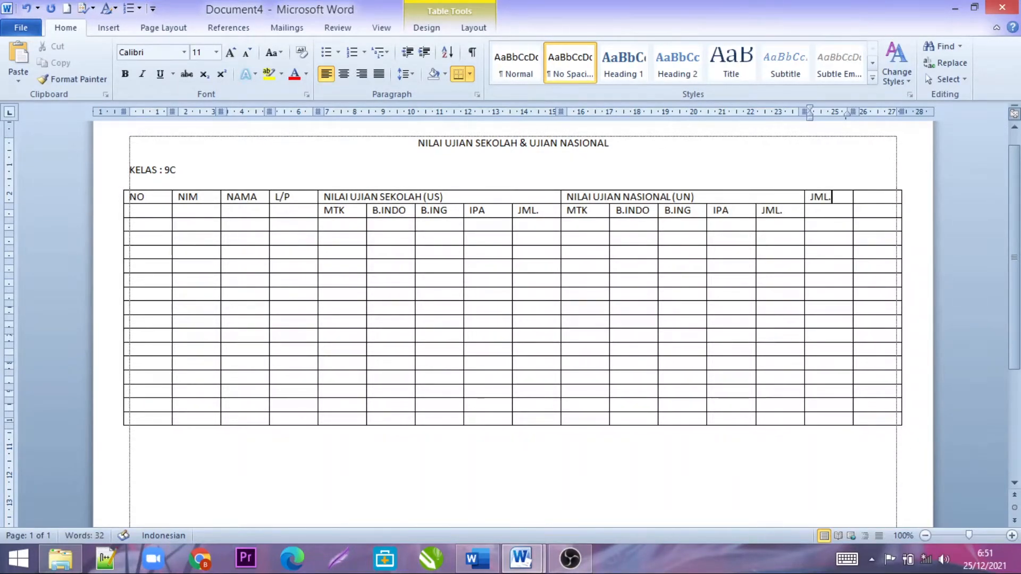
pyautogui.press('Return')
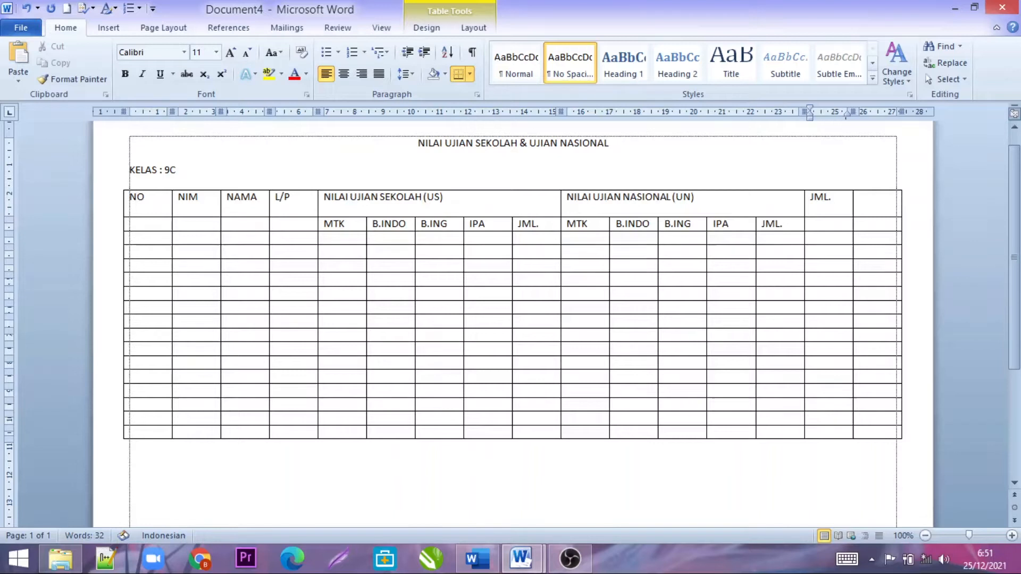
pyautogui.write('NILAI')
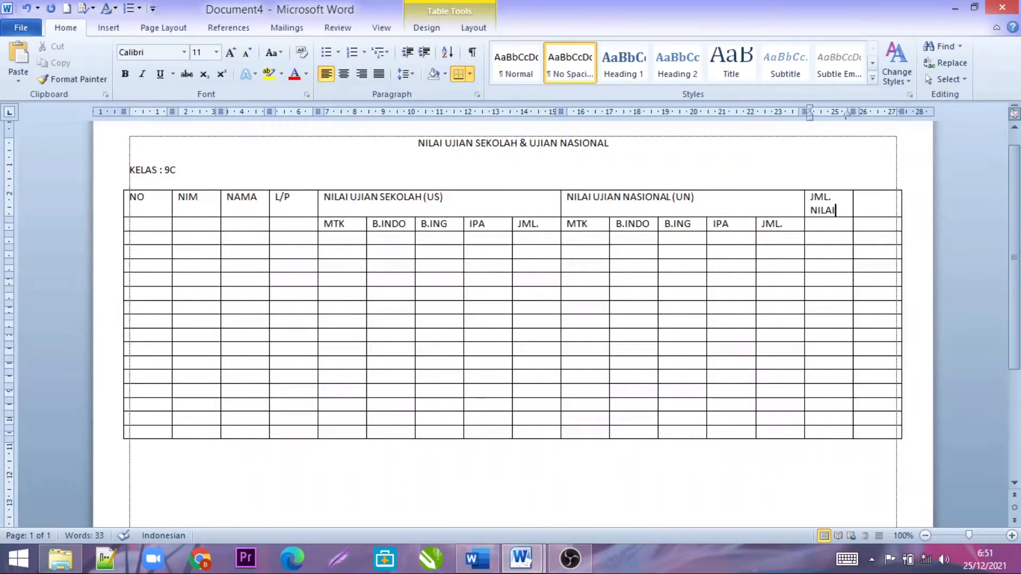
pyautogui.press('Tab')
pyautogui.write('RATA-RATA')
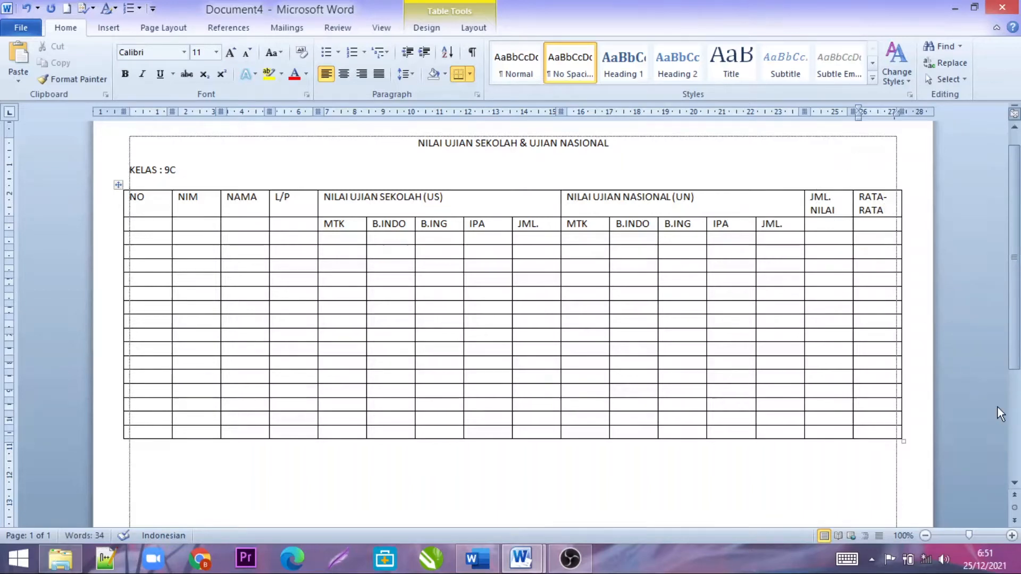
# Step: Check the header layout in the reference table and merge the NO heading cell with the empty cell below it
pyautogui.moveTo(521, 559)
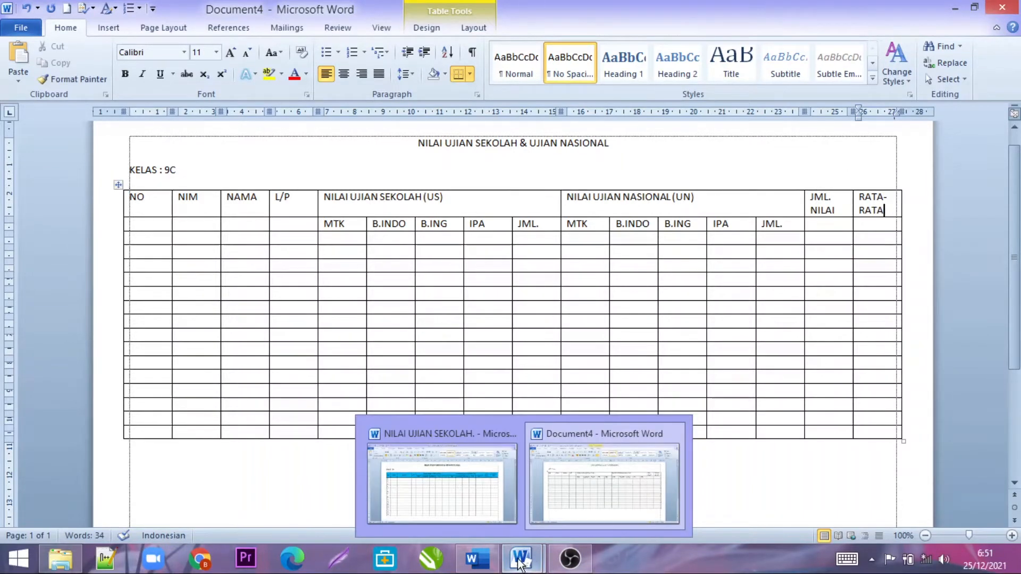
pyautogui.click(459, 494)
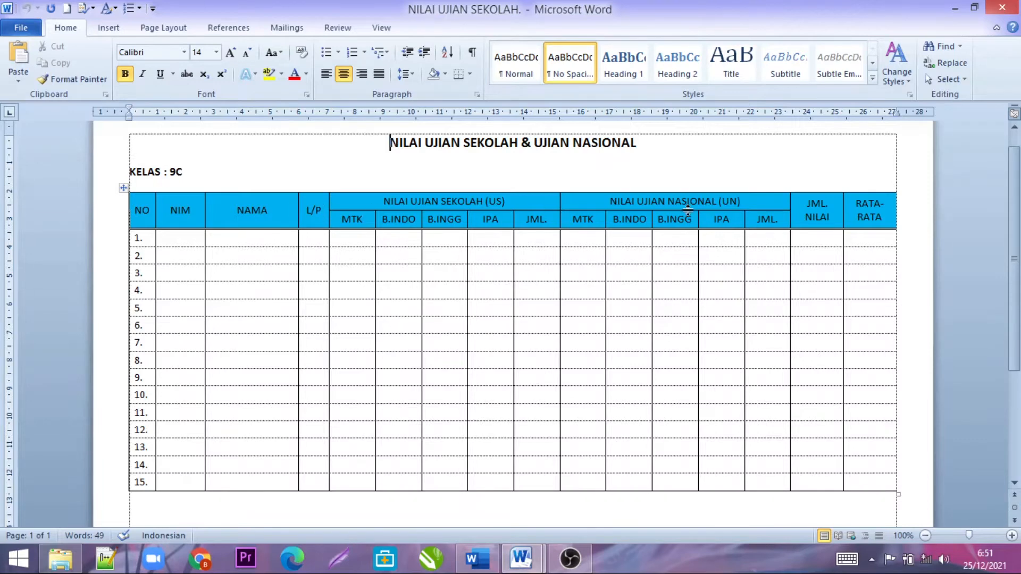
pyautogui.moveTo(521, 564)
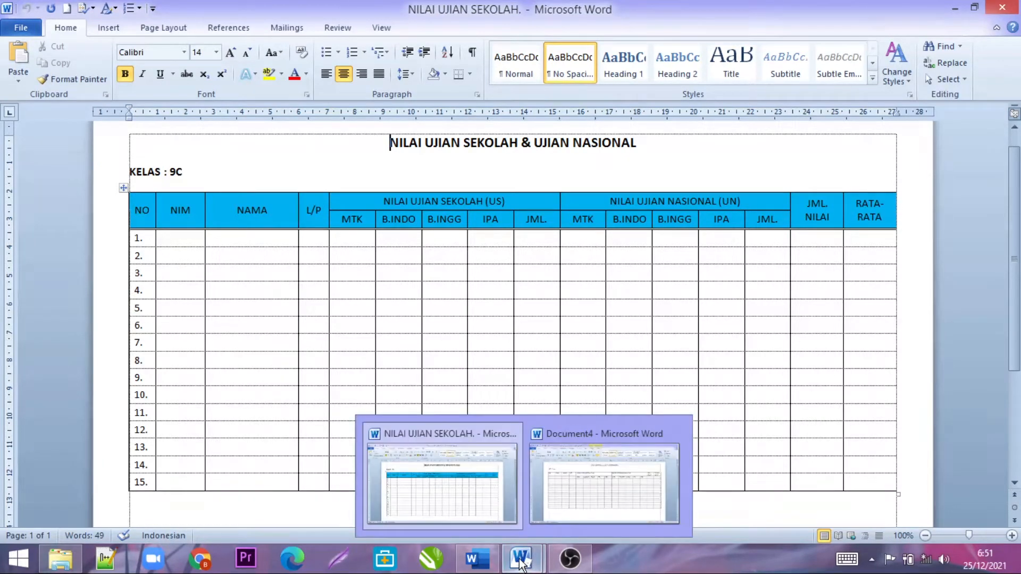
pyautogui.click(604, 484)
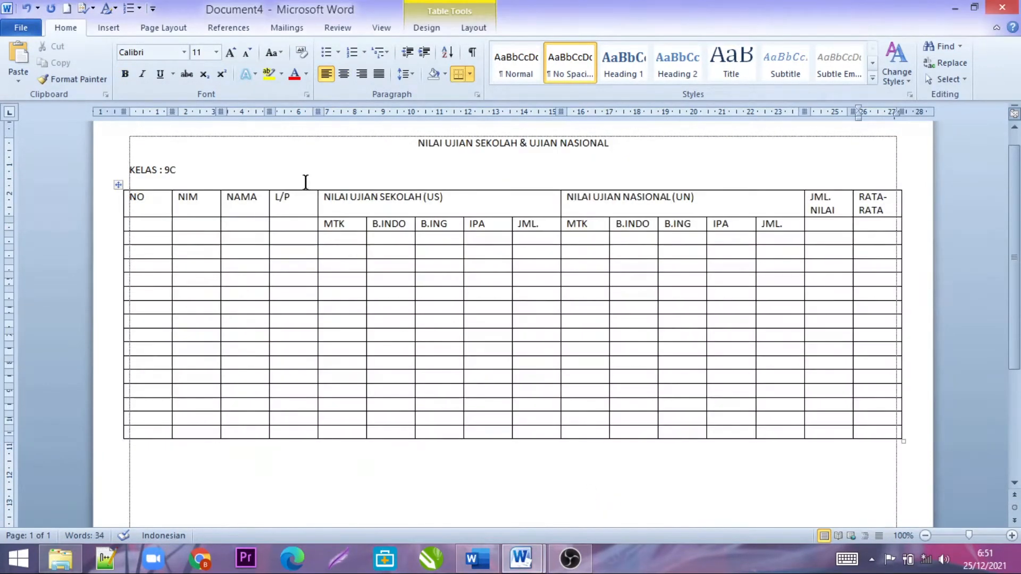
pyautogui.moveTo(158, 205); pyautogui.dragTo(158, 227)
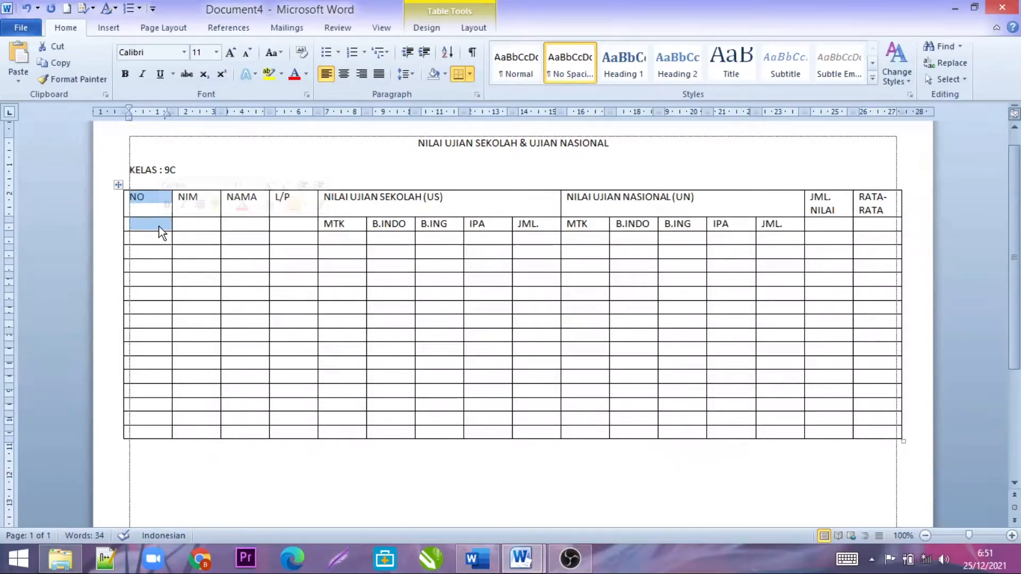
pyautogui.rightClick(158, 227)
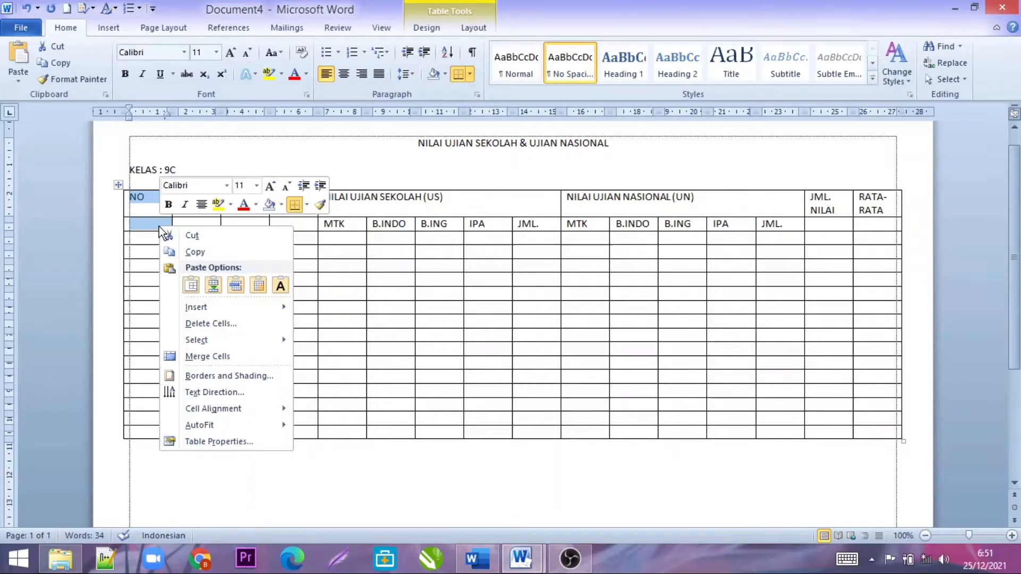
pyautogui.click(225, 356)
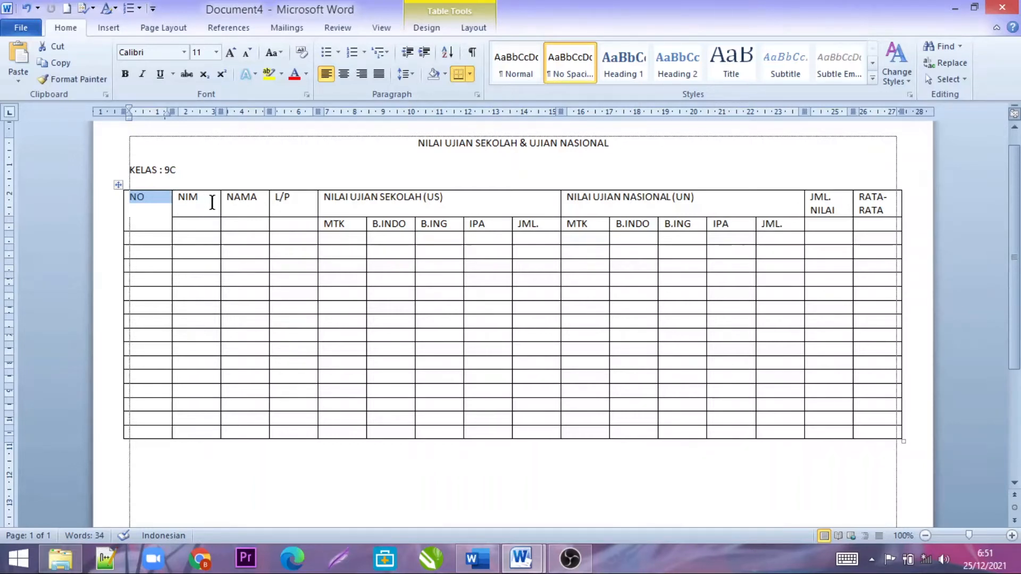
# Step: Merge the NIM, NAMA and L/P heading cells each with the empty cell directly below
pyautogui.moveTo(212, 203); pyautogui.dragTo(213, 222)
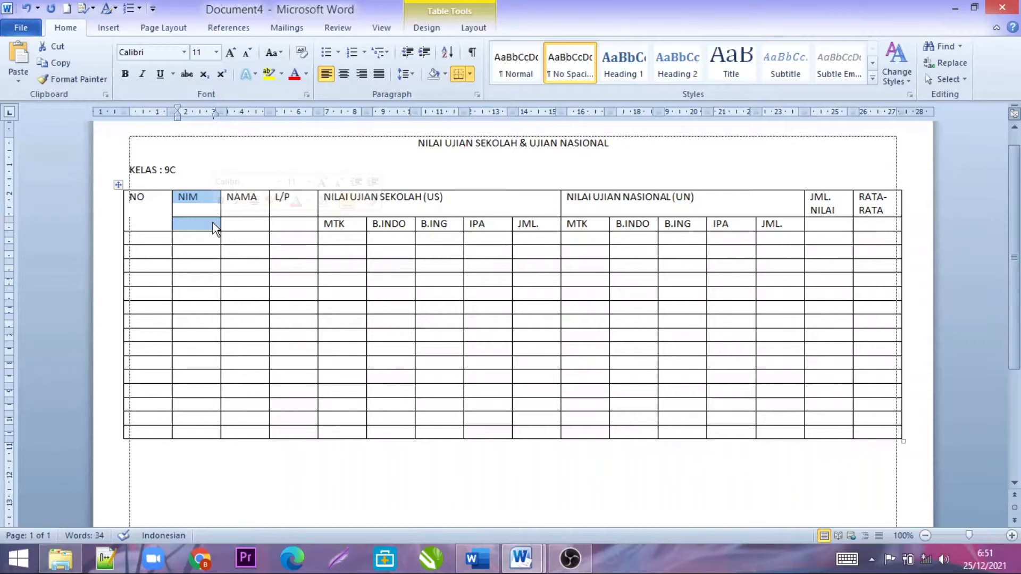
pyautogui.press('F4')
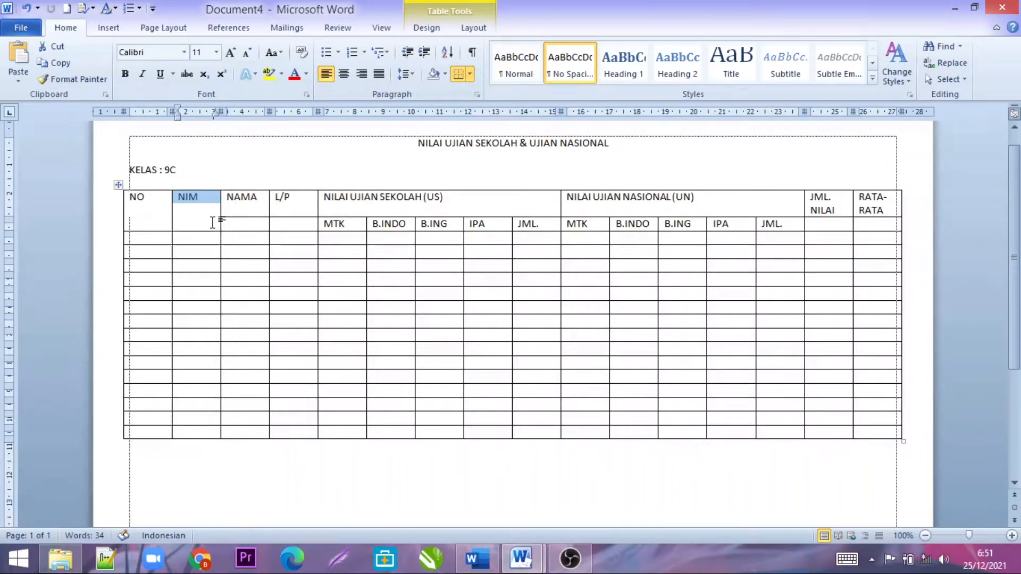
pyautogui.moveTo(262, 201); pyautogui.dragTo(263, 218)
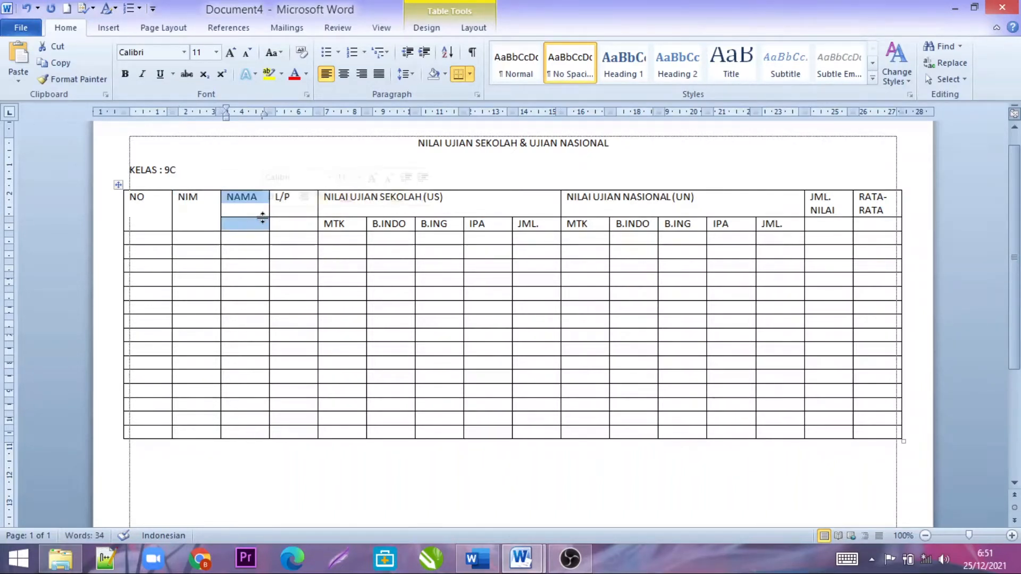
pyautogui.press('F4')
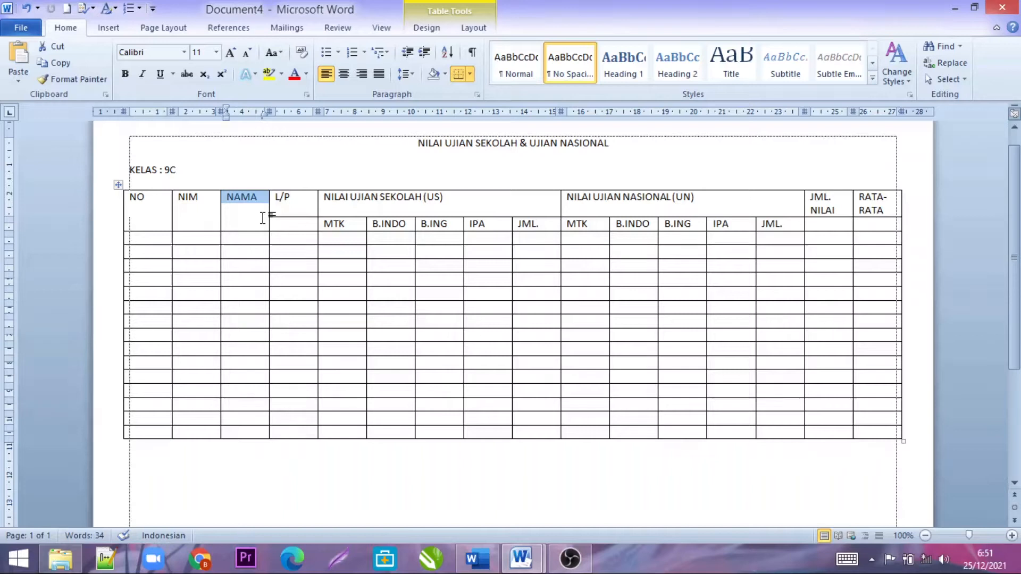
pyautogui.moveTo(300, 201); pyautogui.dragTo(303, 229)
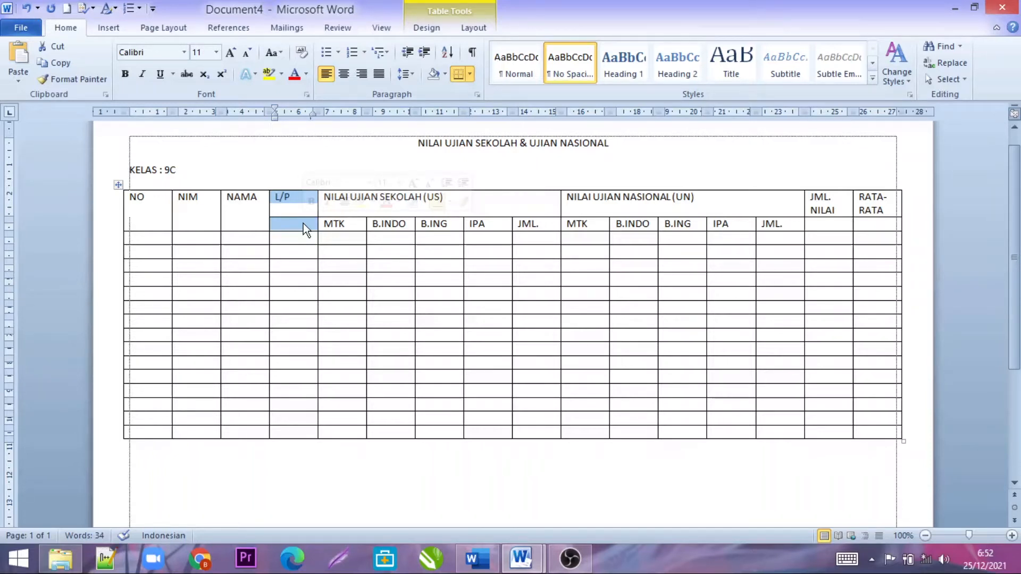
pyautogui.press('F4')
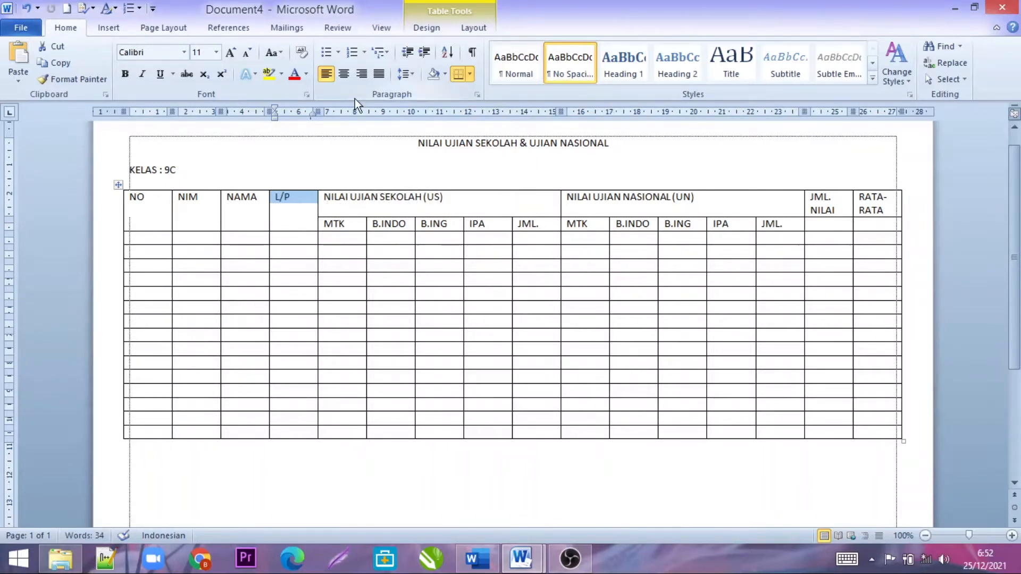
# Step: Merge the JML. NILAI and RATA-RATA heading cells each with the empty cell directly below
pyautogui.moveTo(845, 200); pyautogui.dragTo(893, 225)
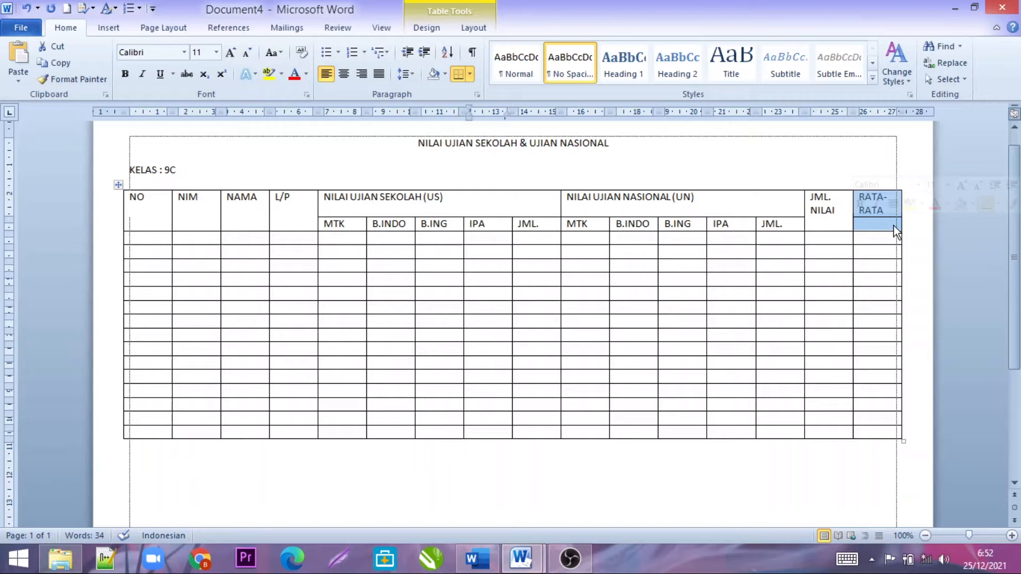
pyautogui.press('F4')
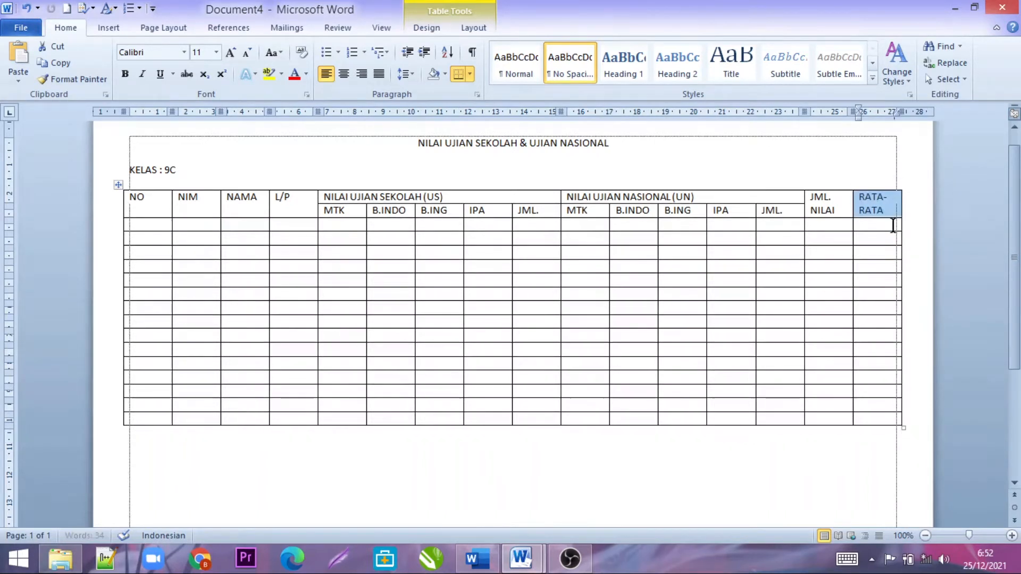
pyautogui.click(671, 319)
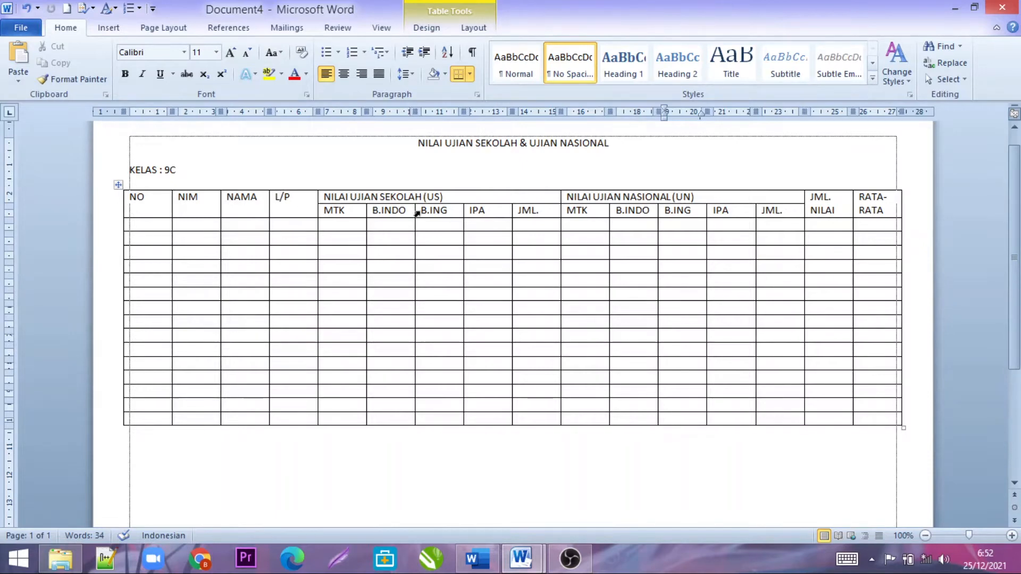
# Step: Check the cell alignment in the reference table and center the text of every table cell horizontally and vertically
pyautogui.moveTo(526, 565)
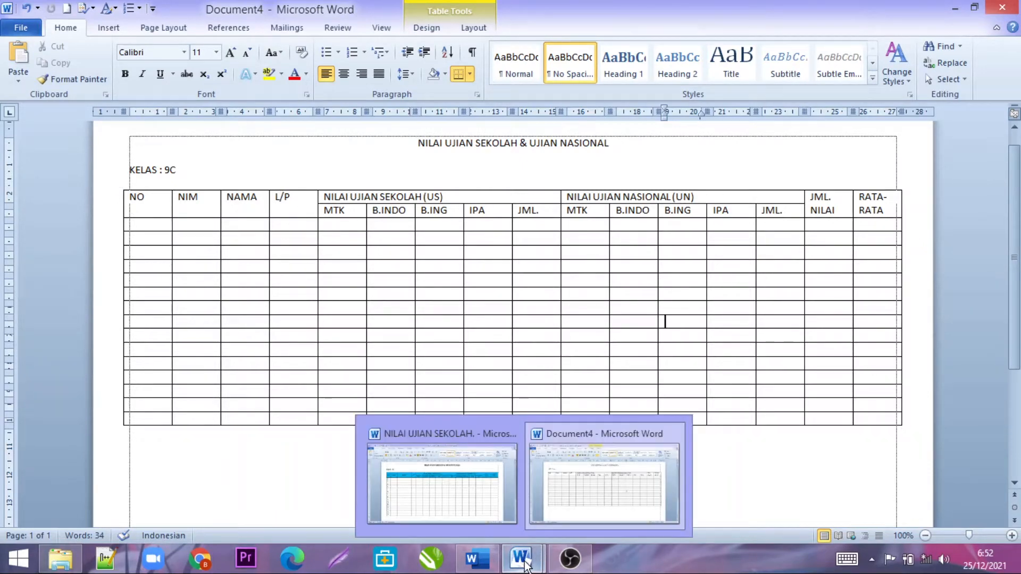
pyautogui.click(483, 500)
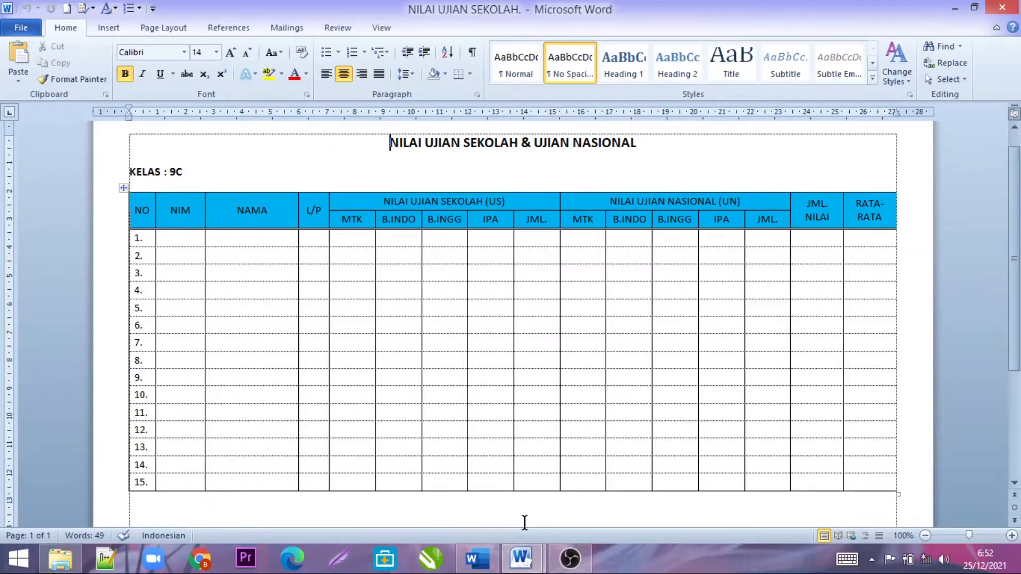
pyautogui.moveTo(518, 556)
pyautogui.click(617, 484)
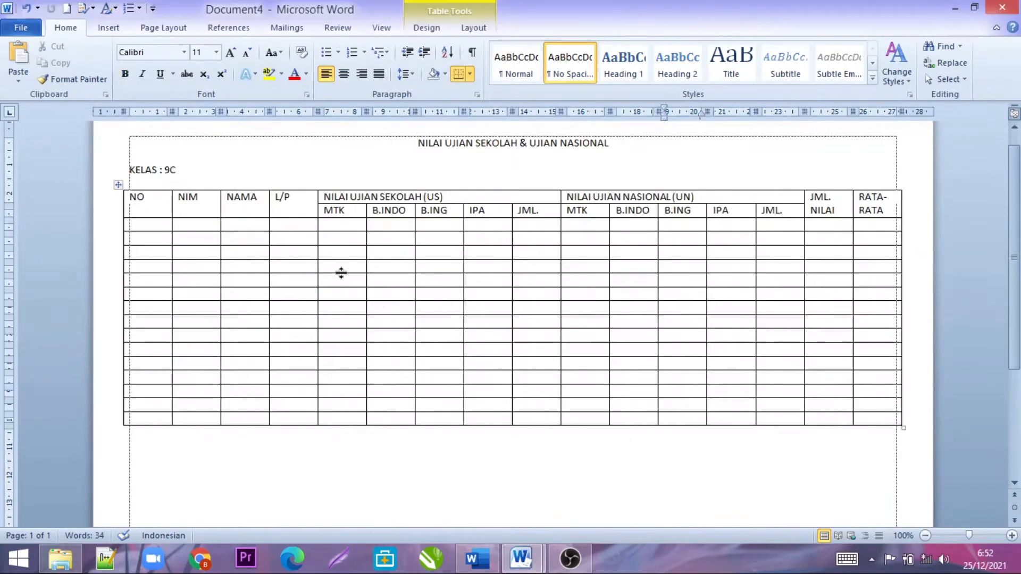
pyautogui.moveTo(159, 206); pyautogui.dragTo(756, 376)
pyautogui.click(449, 181)
pyautogui.click(467, 281)
pyautogui.click(118, 185)
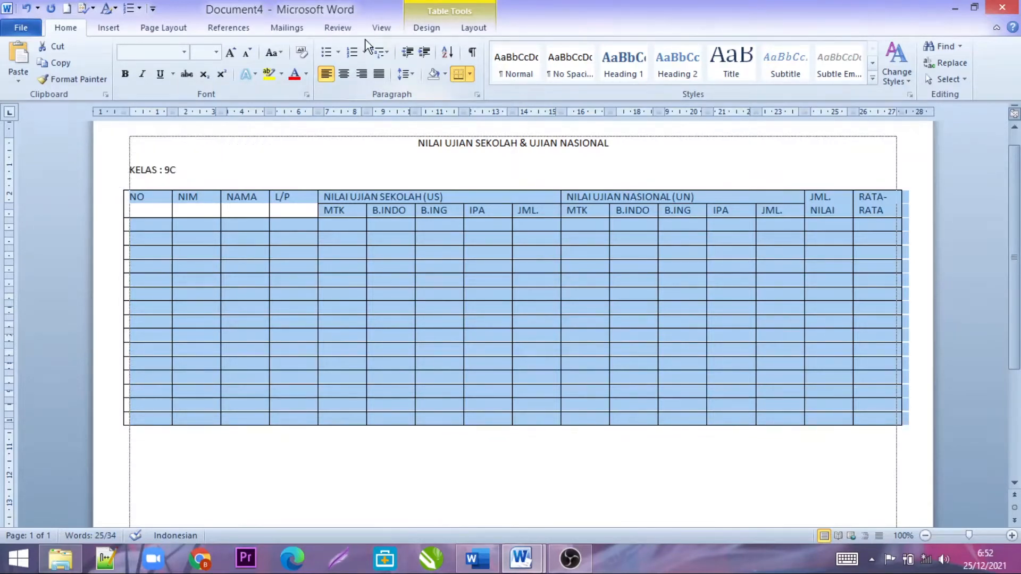
pyautogui.click(467, 29)
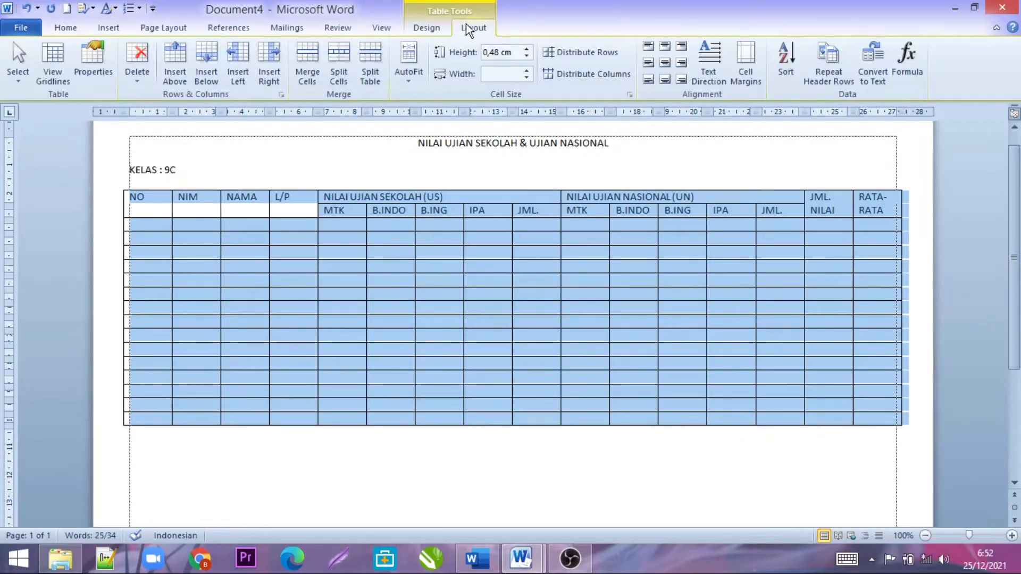
pyautogui.click(664, 63)
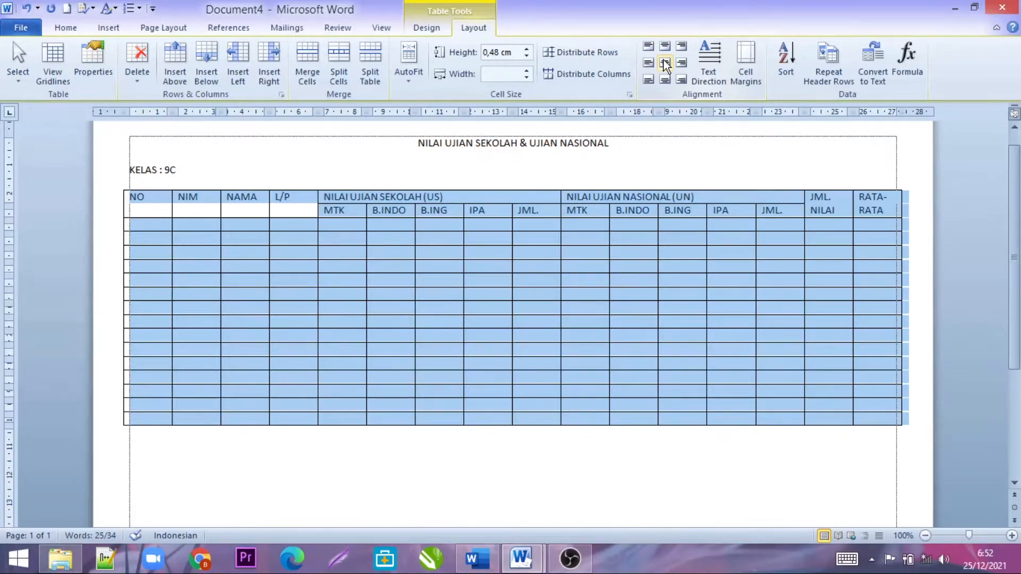
pyautogui.click(665, 63)
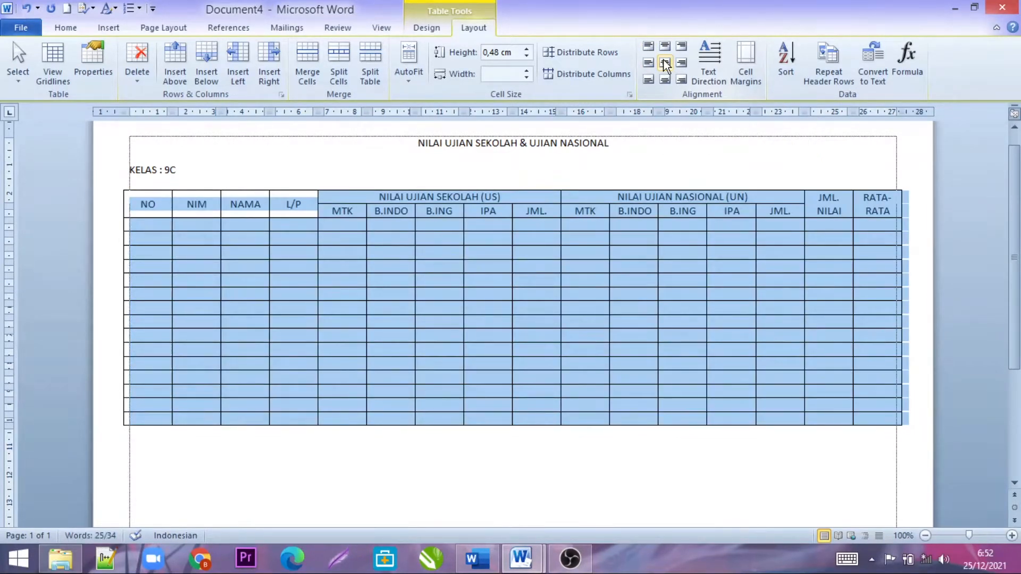
pyautogui.click(666, 49)
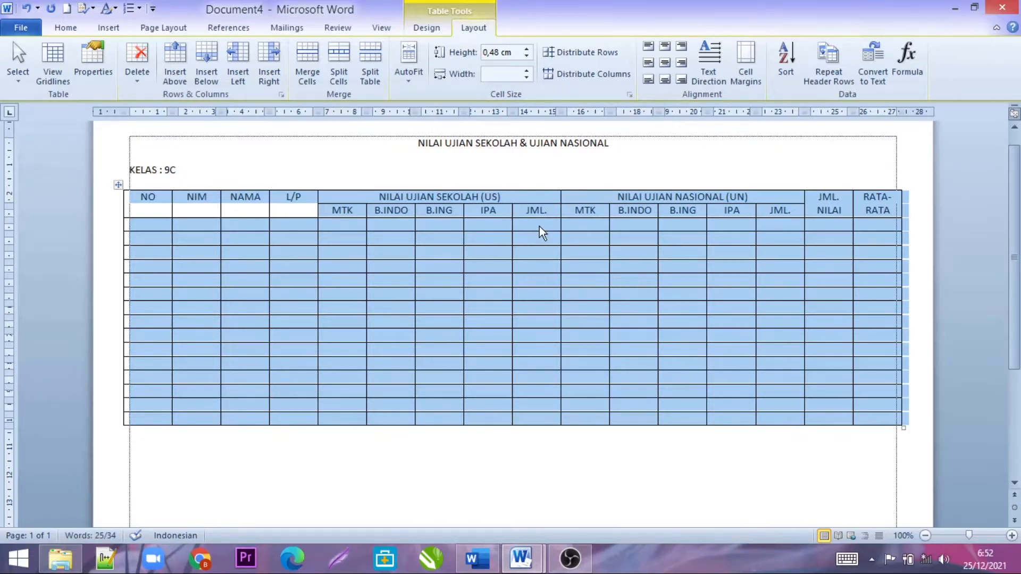
pyautogui.click(664, 63)
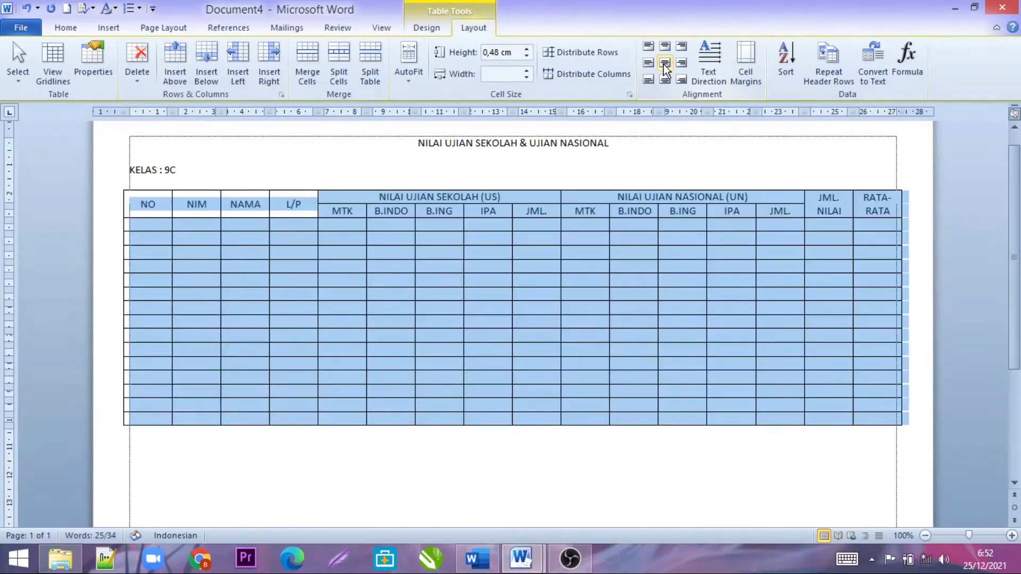
pyautogui.click(617, 269)
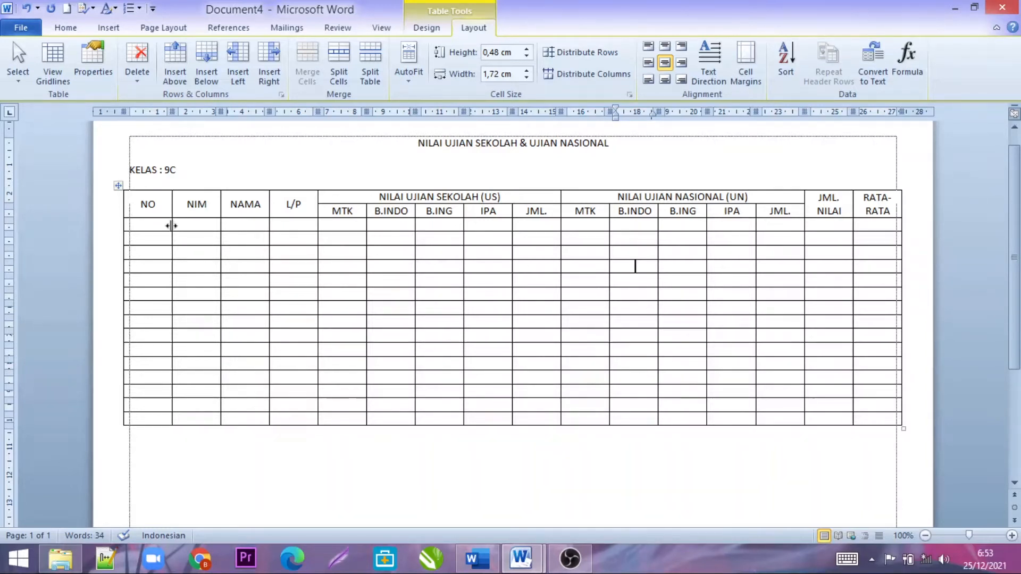
# Step: Narrow the NO column to about 0.9 cm by moving the border between the NO and NIM columns
pyautogui.moveTo(172, 226); pyautogui.dragTo(157, 228)
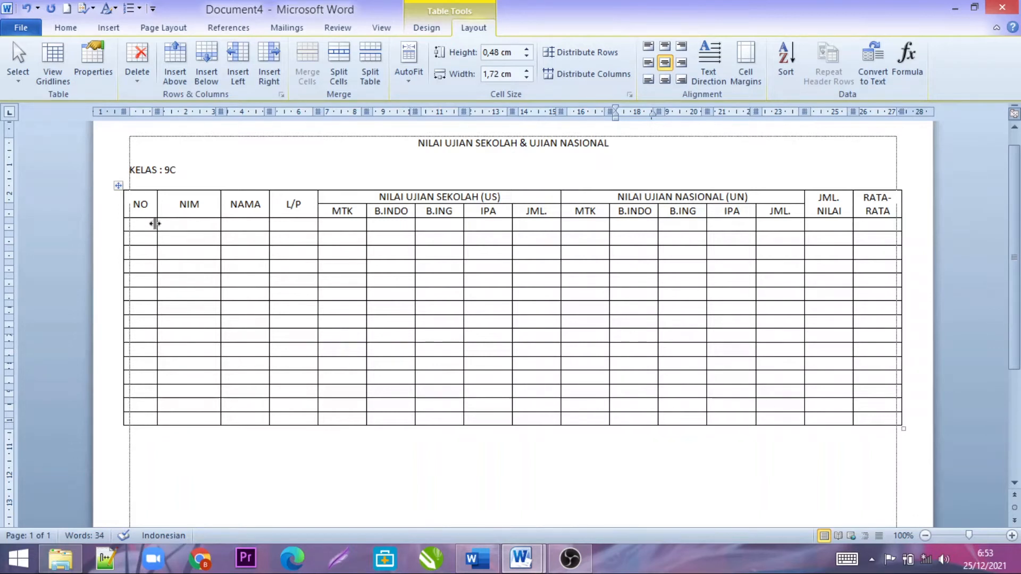
pyautogui.moveTo(157, 224); pyautogui.dragTo(179, 226)
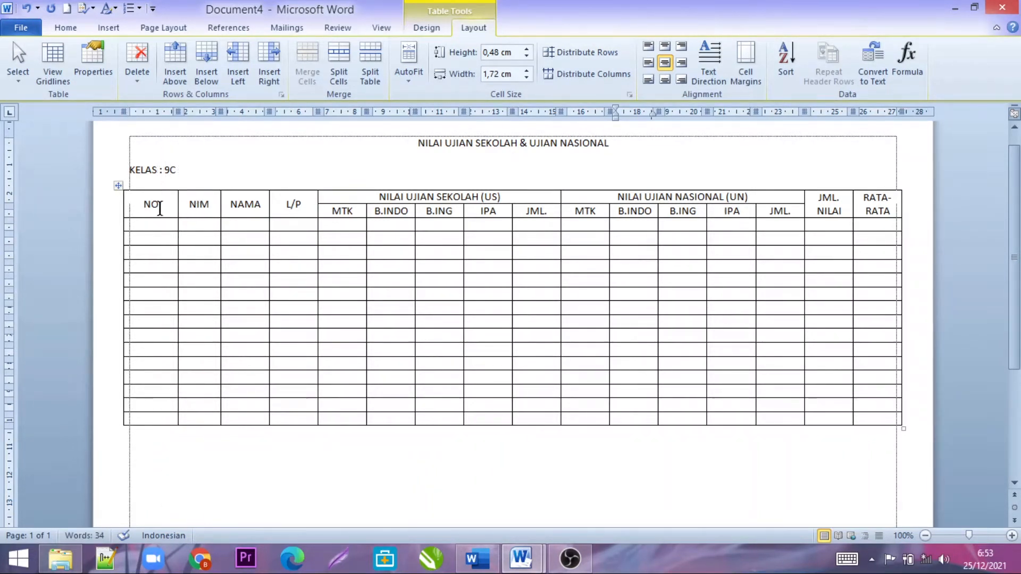
pyautogui.moveTo(178, 230); pyautogui.dragTo(156, 230)
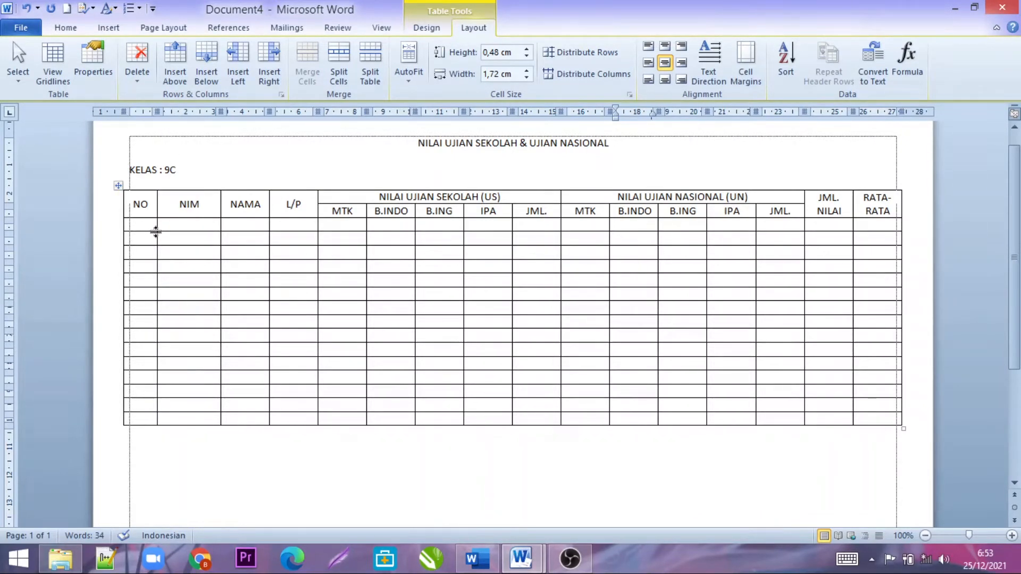
pyautogui.moveTo(155, 229); pyautogui.dragTo(150, 229)
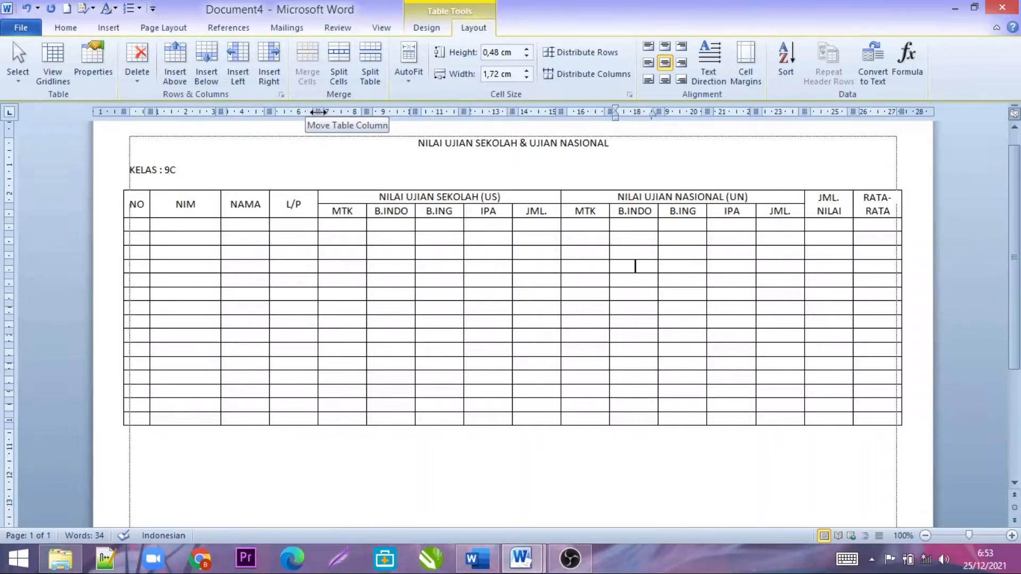
# Step: Narrow the L/P column to about 1 cm and widen the NAMA column to about 2 cm
pyautogui.moveTo(318, 112); pyautogui.dragTo(304, 116)
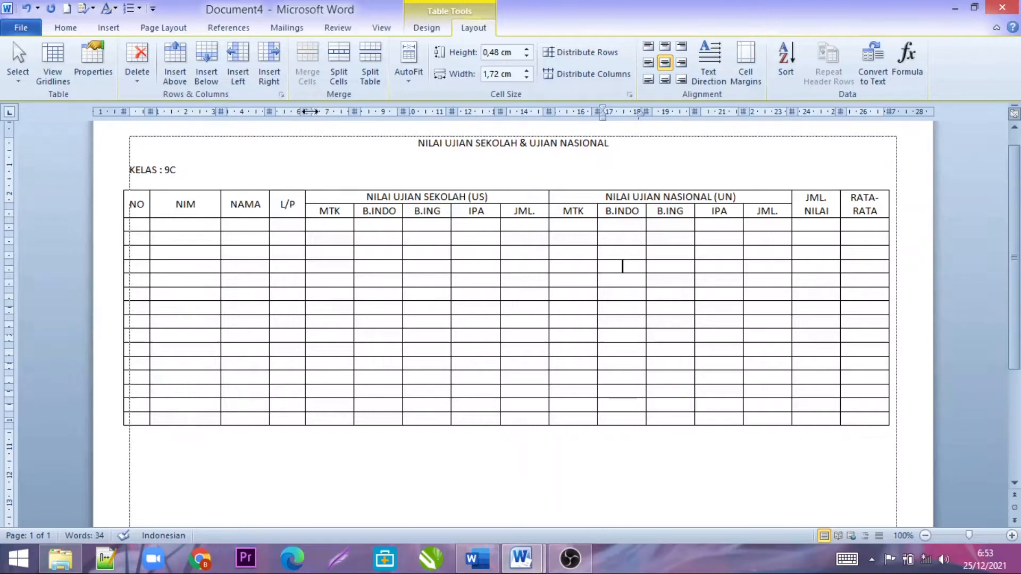
pyautogui.moveTo(305, 113); pyautogui.dragTo(301, 113)
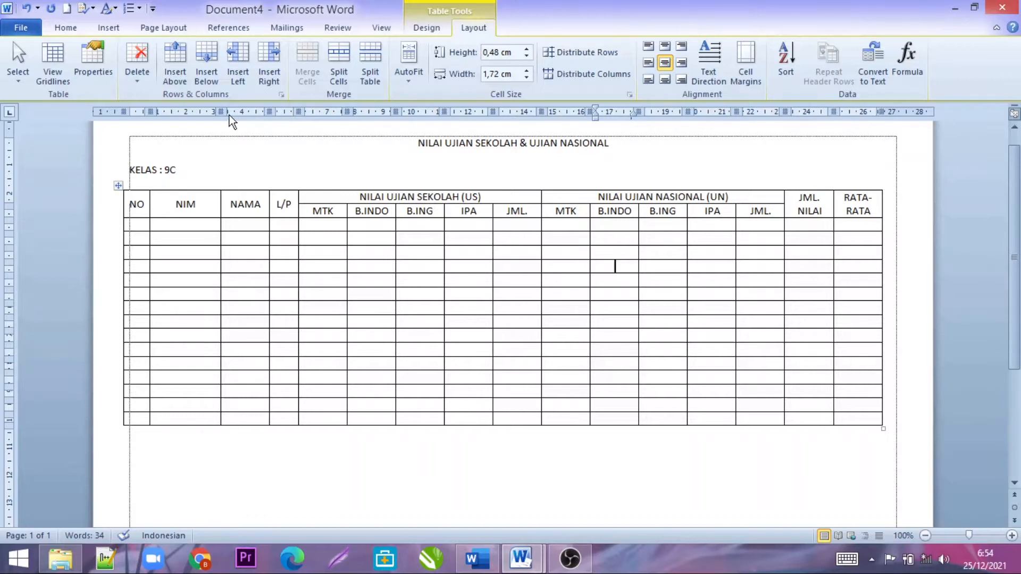
pyautogui.moveTo(269, 111); pyautogui.dragTo(277, 112)
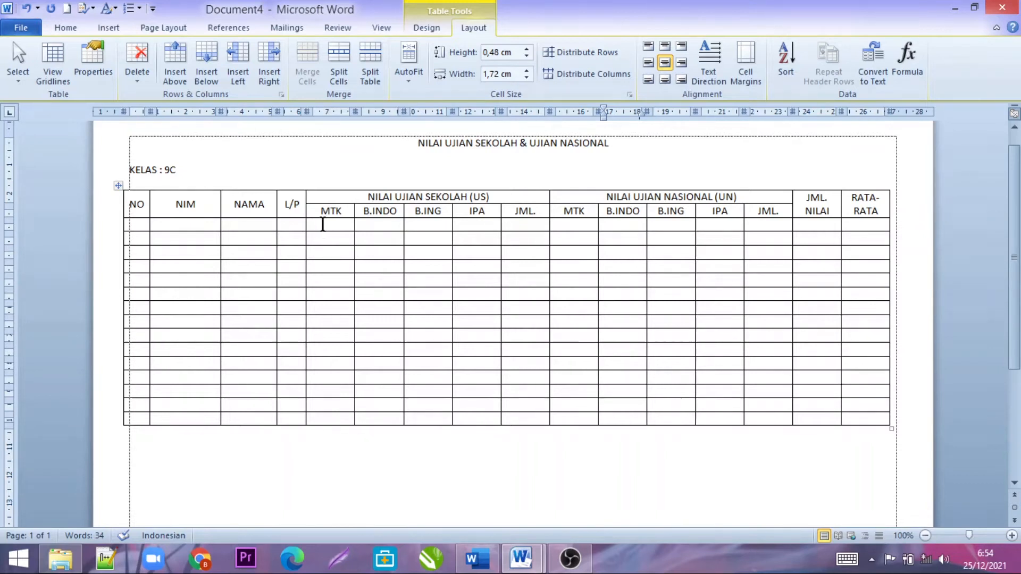
# Step: Set the preferred width of the ten score columns under NILAI UJIAN SEKOLAH and NILAI UJIAN NASIONAL to 1,5 cm
pyautogui.moveTo(322, 224); pyautogui.dragTo(766, 416)
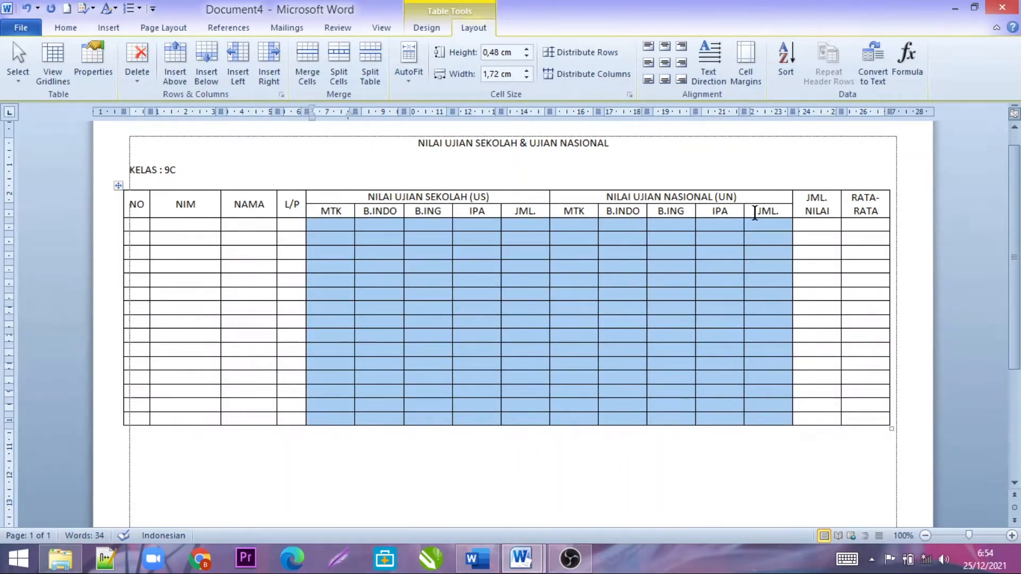
pyautogui.rightClick(430, 261)
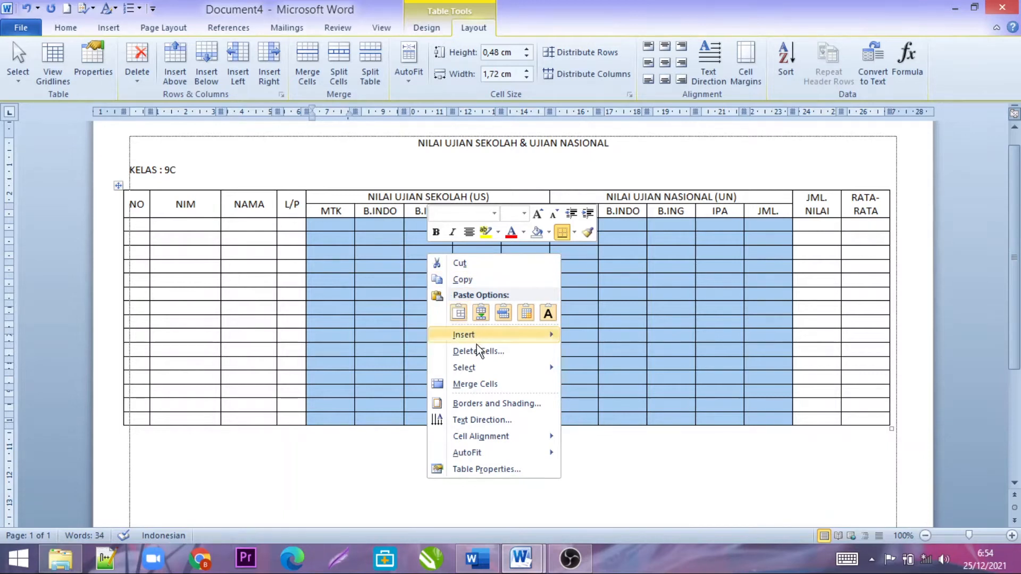
pyautogui.click(498, 469)
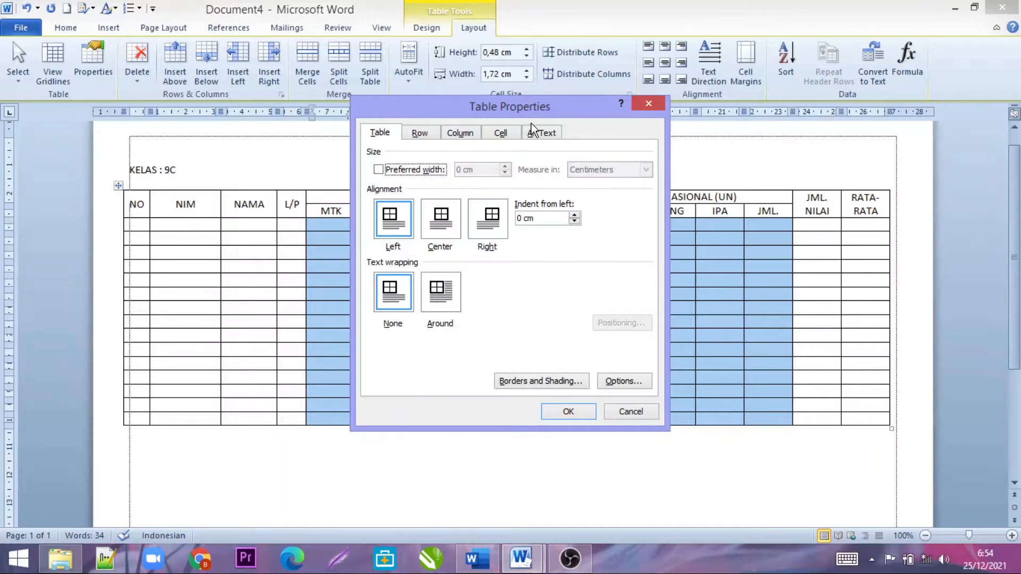
pyautogui.click(464, 136)
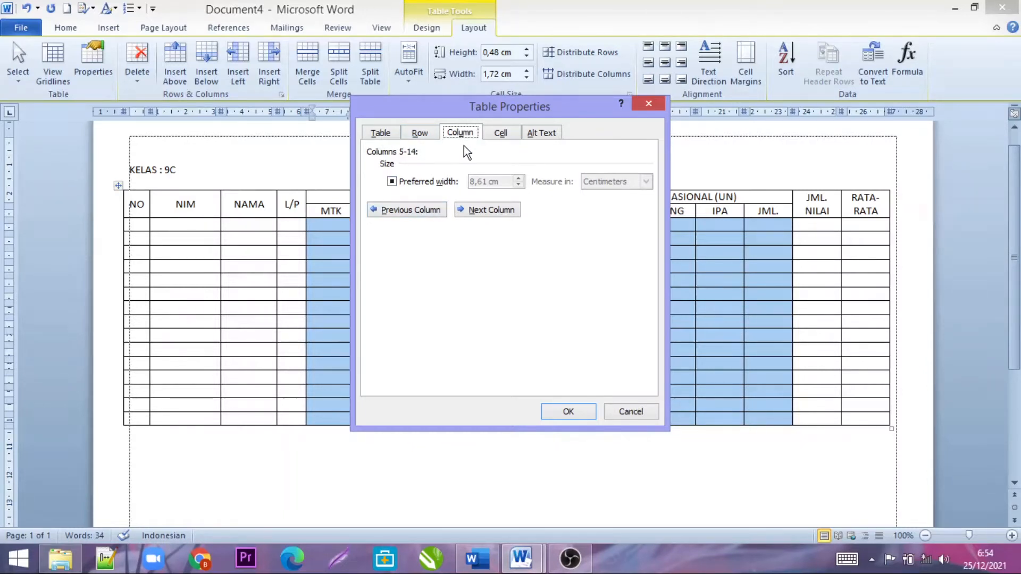
pyautogui.click(392, 182)
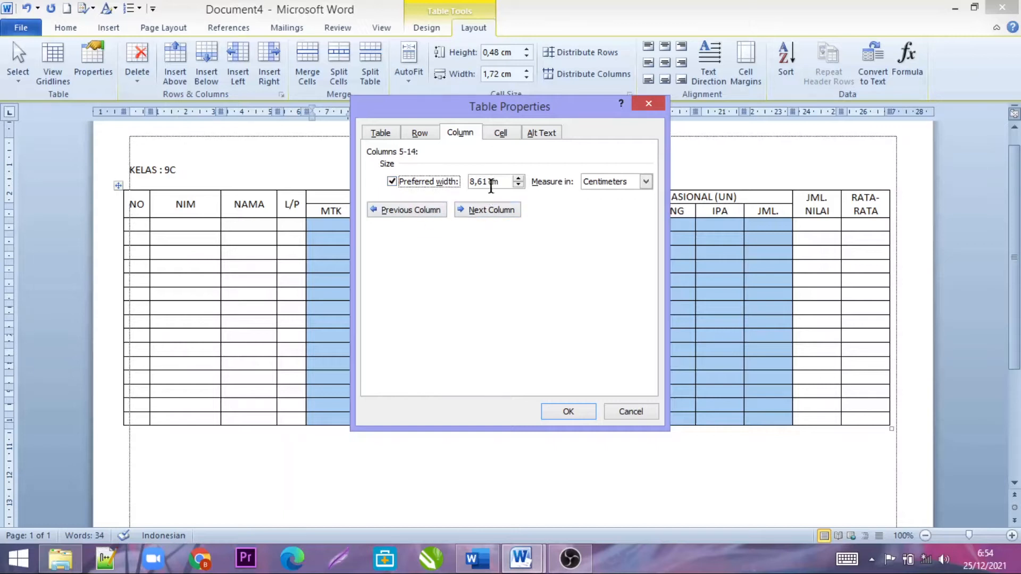
pyautogui.moveTo(504, 182); pyautogui.dragTo(458, 189)
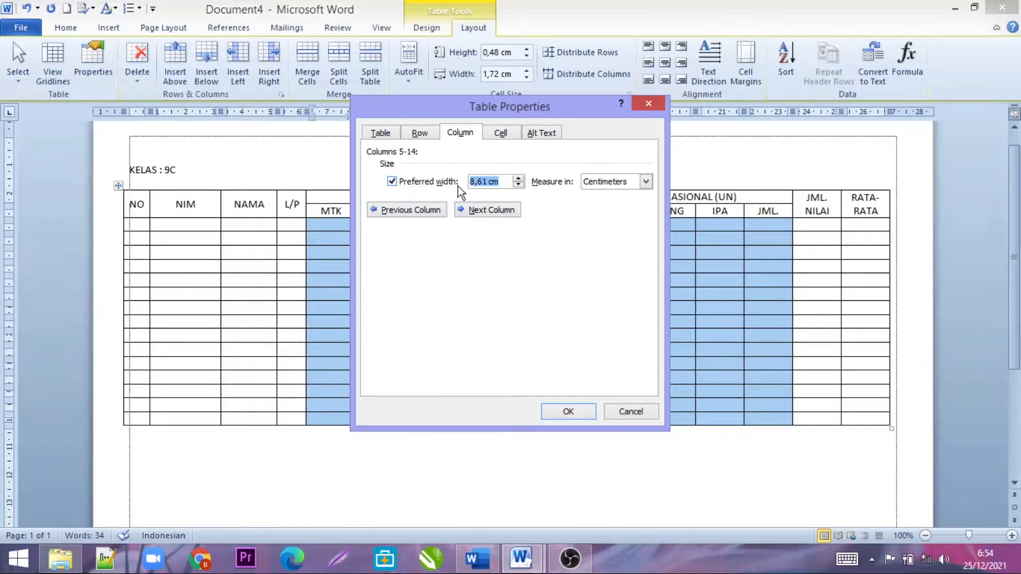
pyautogui.write('1')
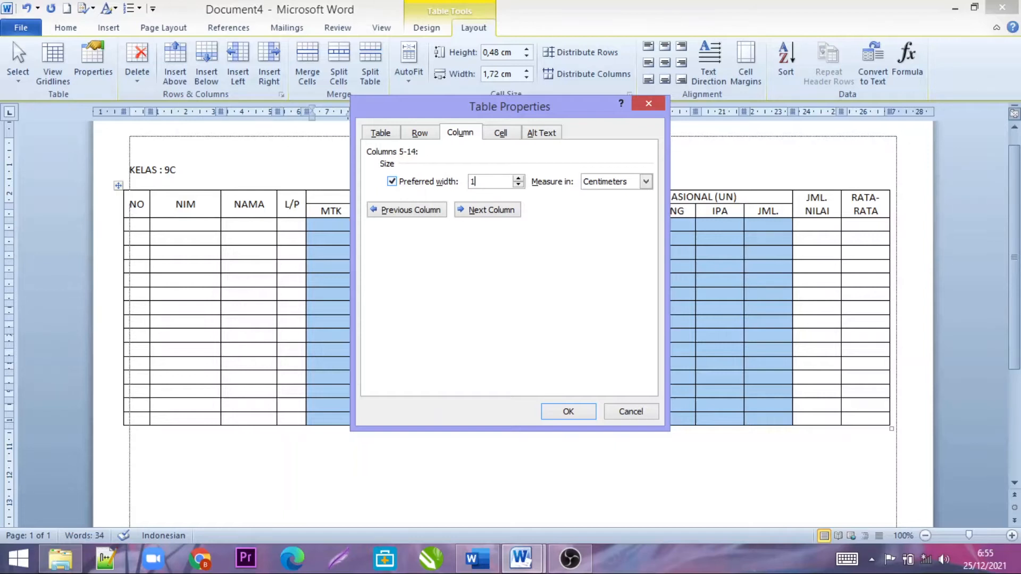
pyautogui.write(',5')
pyautogui.click(569, 412)
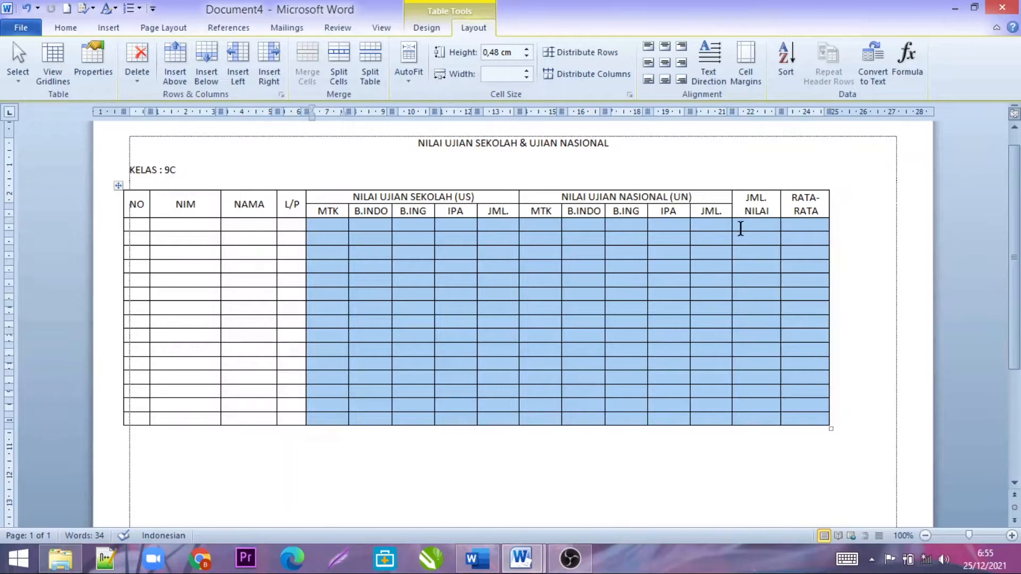
pyautogui.click(741, 229)
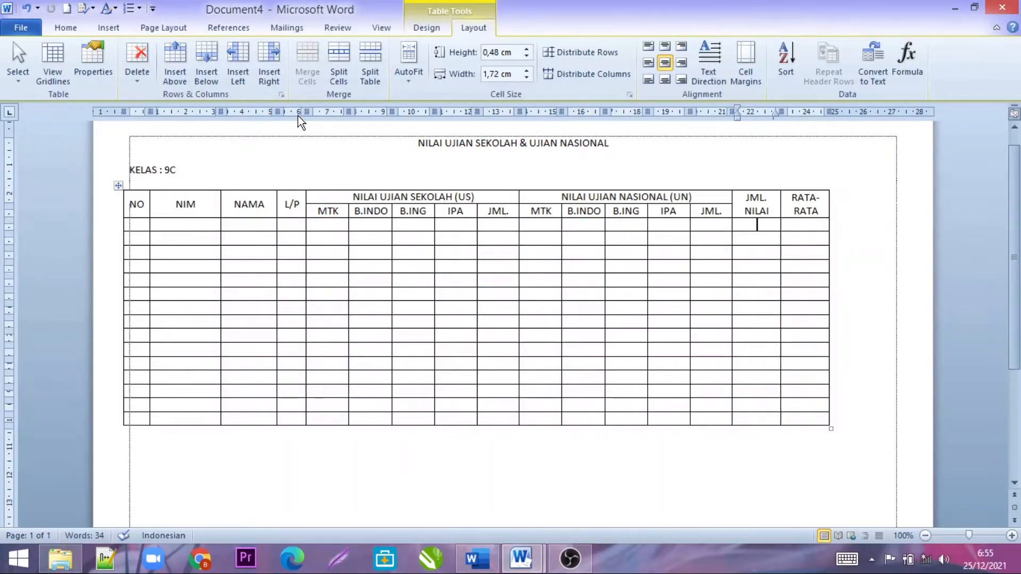
# Step: Hide the document rulers and show them again
pyautogui.click(375, 28)
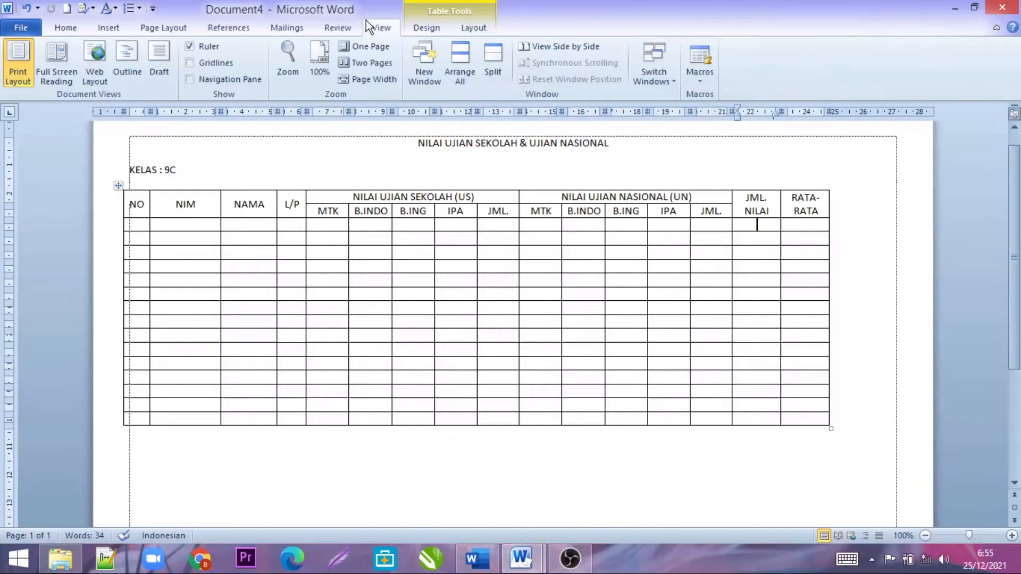
pyautogui.click(190, 47)
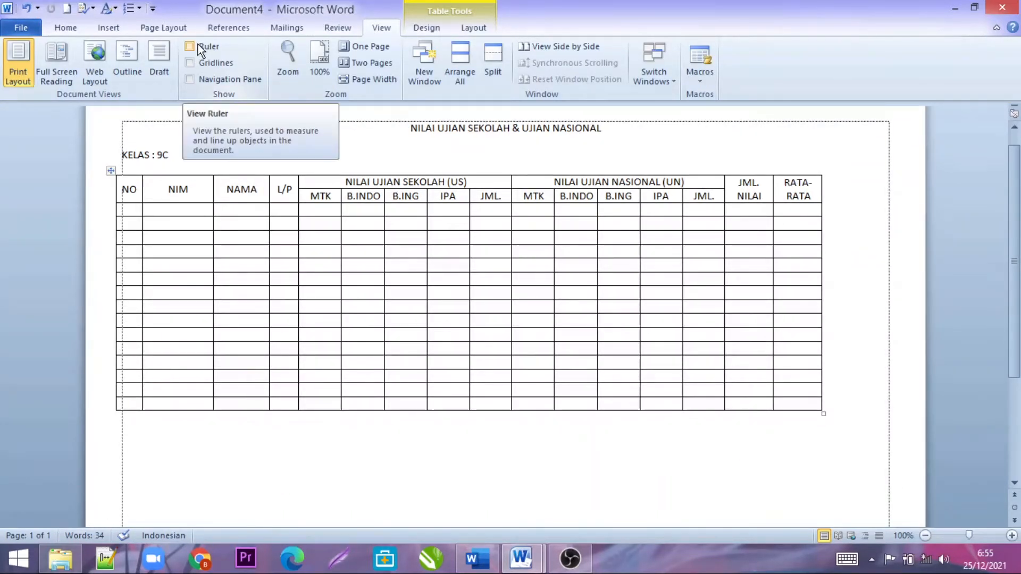
pyautogui.click(193, 45)
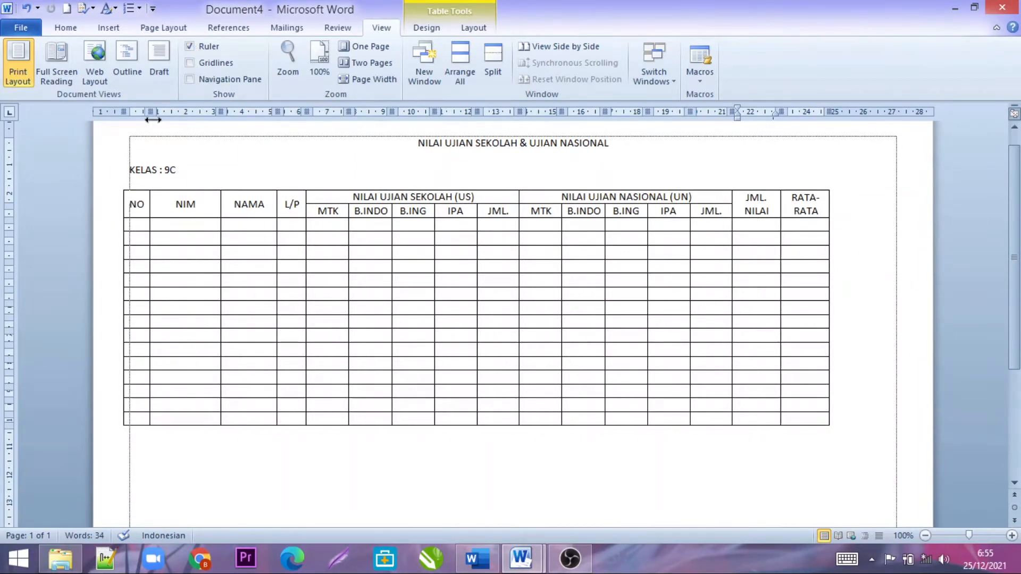
# Step: Set the measurement units for the display to Centimeters in the advanced Word options
pyautogui.click(11, 22)
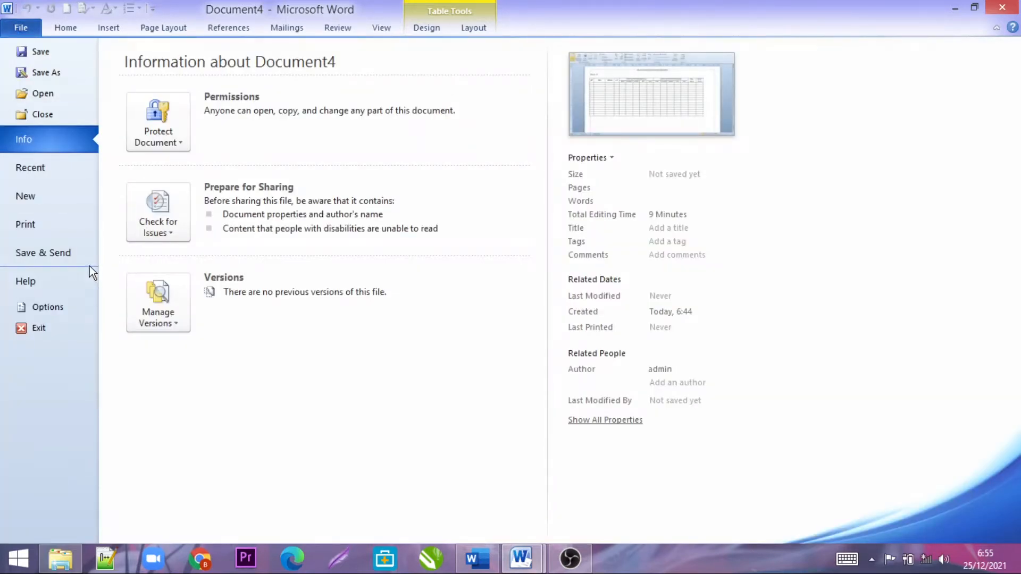
pyautogui.click(50, 306)
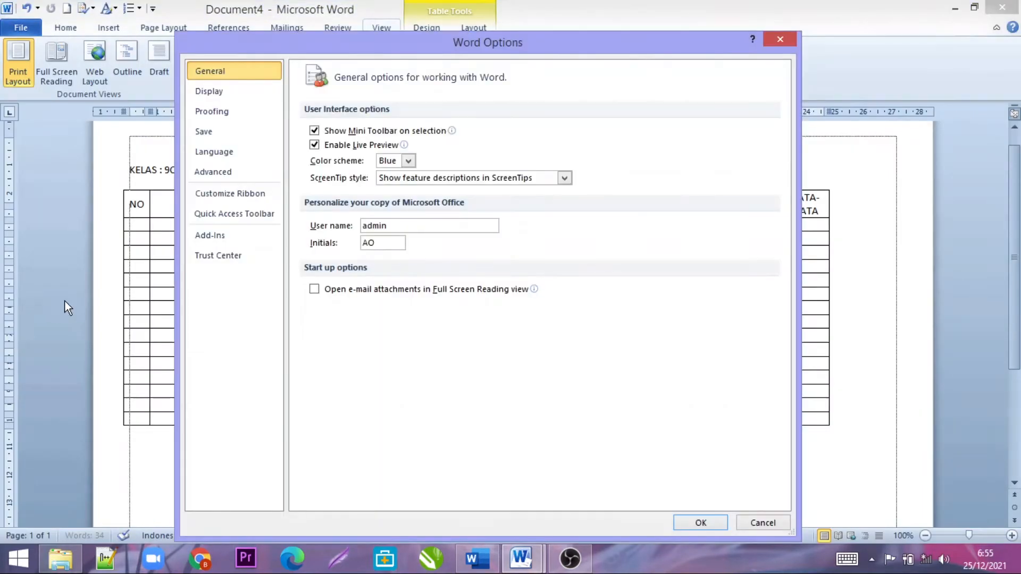
pyautogui.click(234, 172)
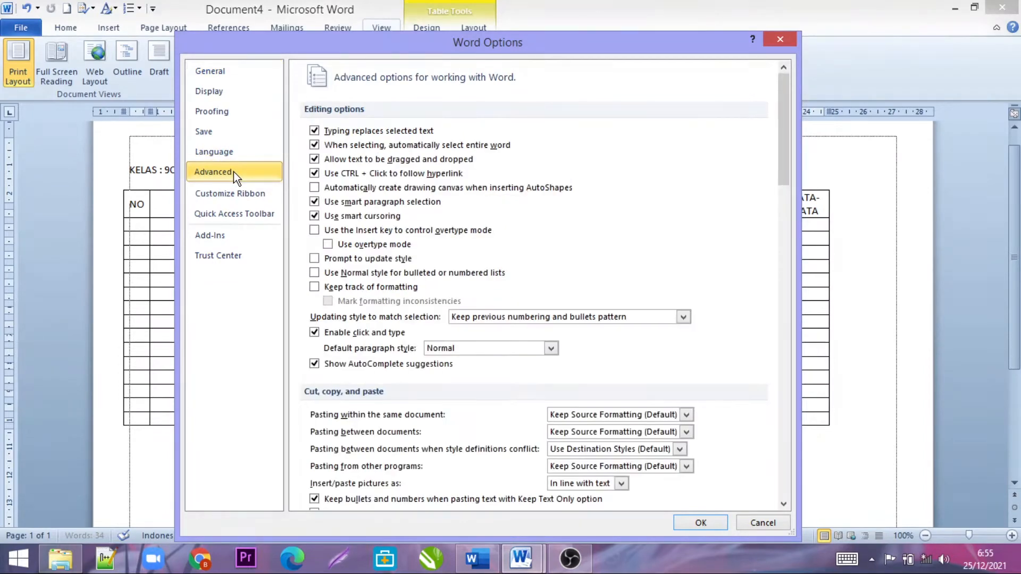
pyautogui.scroll(-3, 432, 244)
pyautogui.scroll(-10, 432, 244)
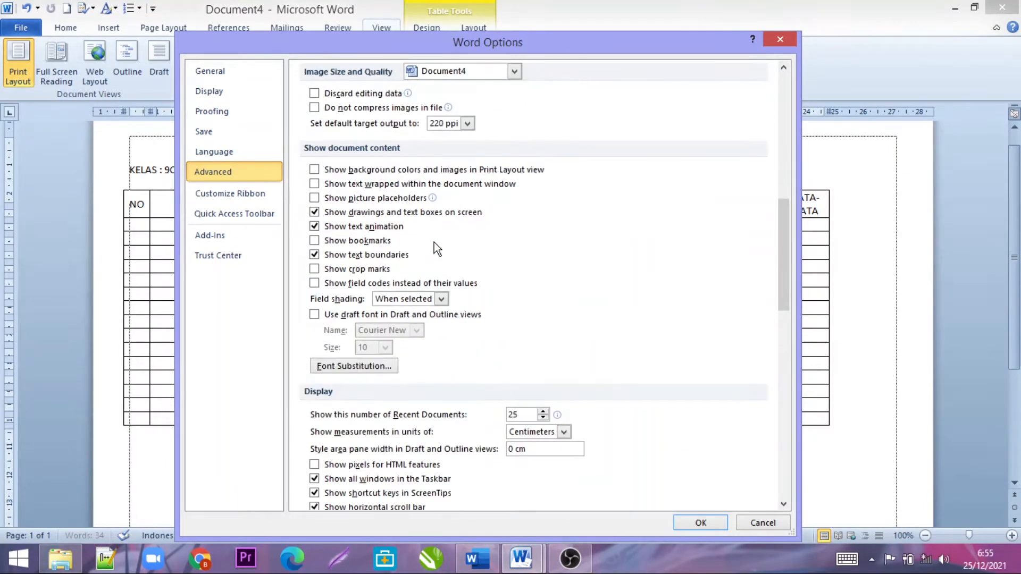
pyautogui.scroll(-3, 433, 236)
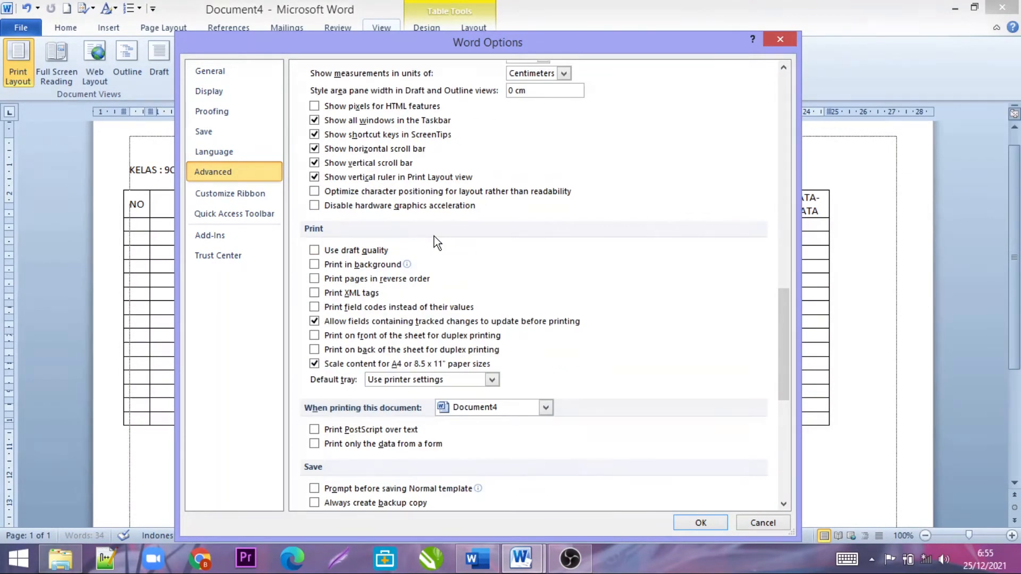
pyautogui.scroll(-5, 434, 236)
pyautogui.scroll(7, 434, 236)
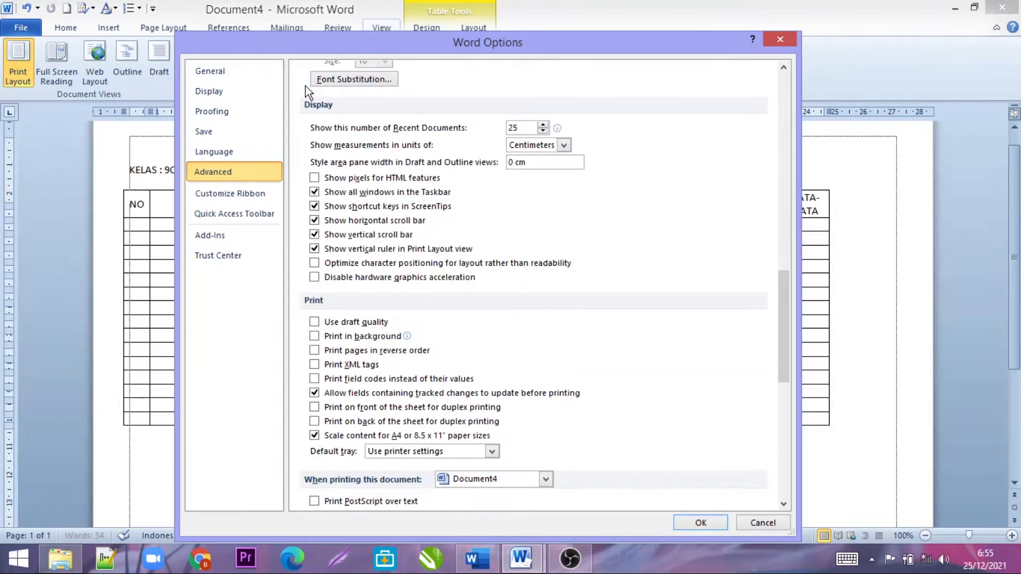
pyautogui.click(570, 146)
pyautogui.click(549, 175)
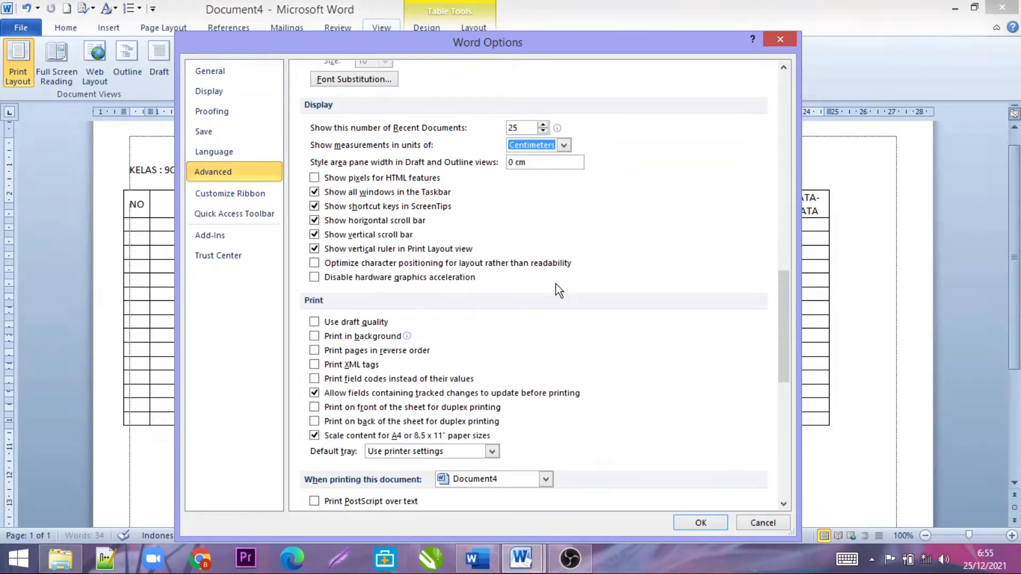
pyautogui.click(716, 528)
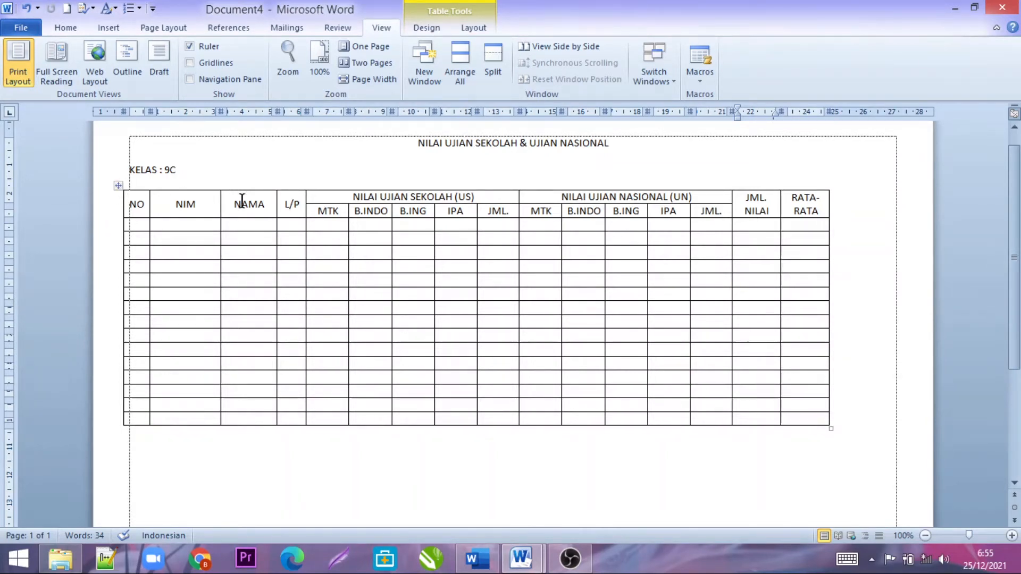
# Step: Widen the NAMA column to about 4.2 cm and align the table's left edge with the left page margin
pyautogui.moveTo(274, 113); pyautogui.dragTo(339, 108)
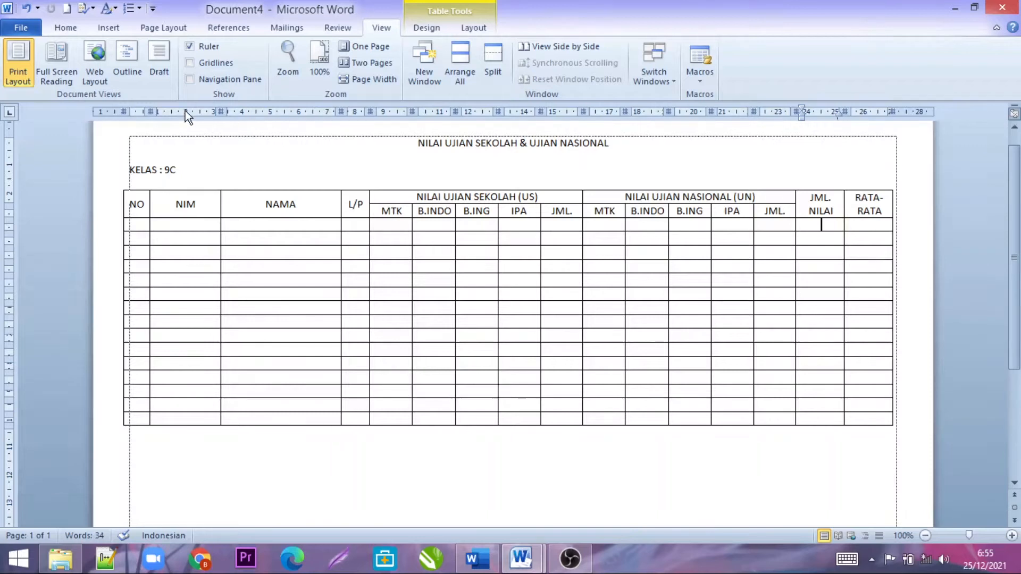
pyautogui.moveTo(131, 111); pyautogui.dragTo(135, 112)
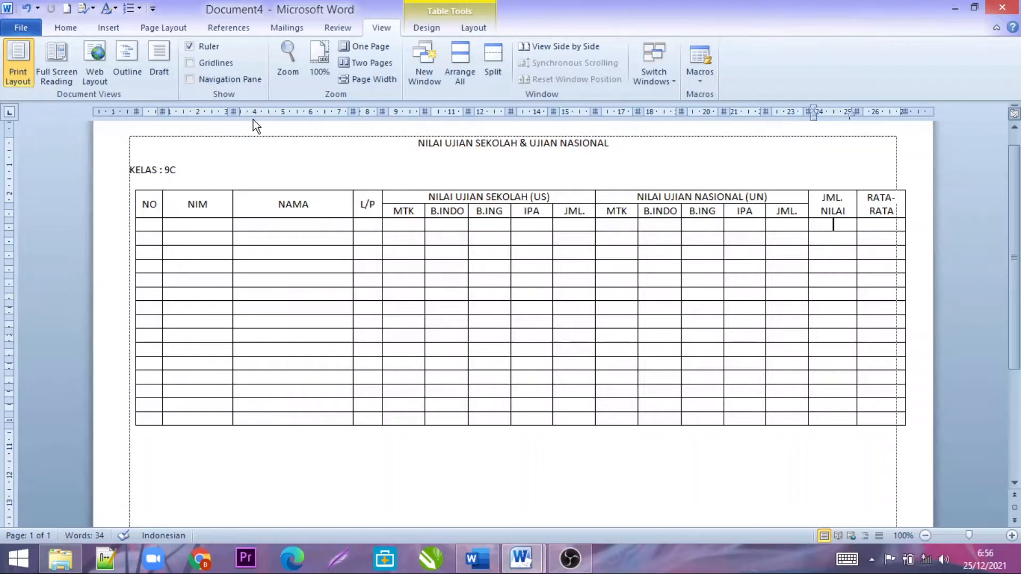
pyautogui.moveTo(142, 111); pyautogui.dragTo(129, 115)
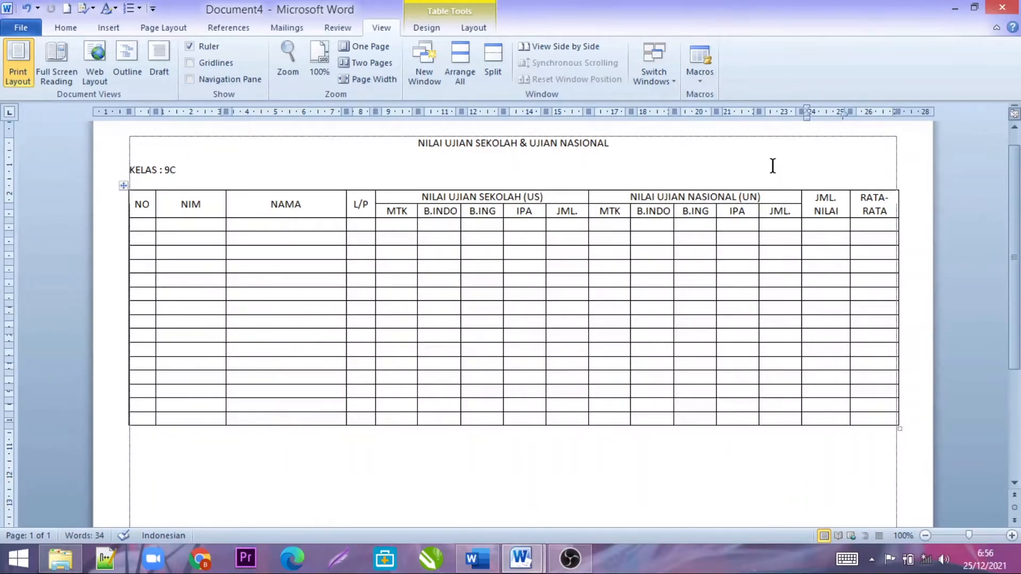
# Step: Try narrowing the RATA-RATA column and making the first blank row taller by moving their borders, undoing each change
pyautogui.moveTo(897, 112); pyautogui.dragTo(892, 112)
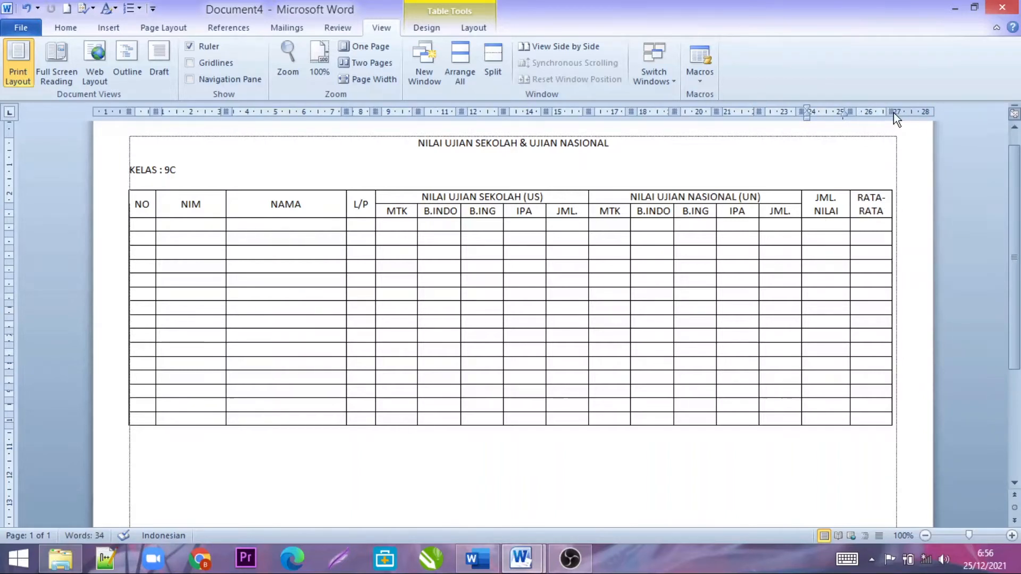
pyautogui.click(26, 8)
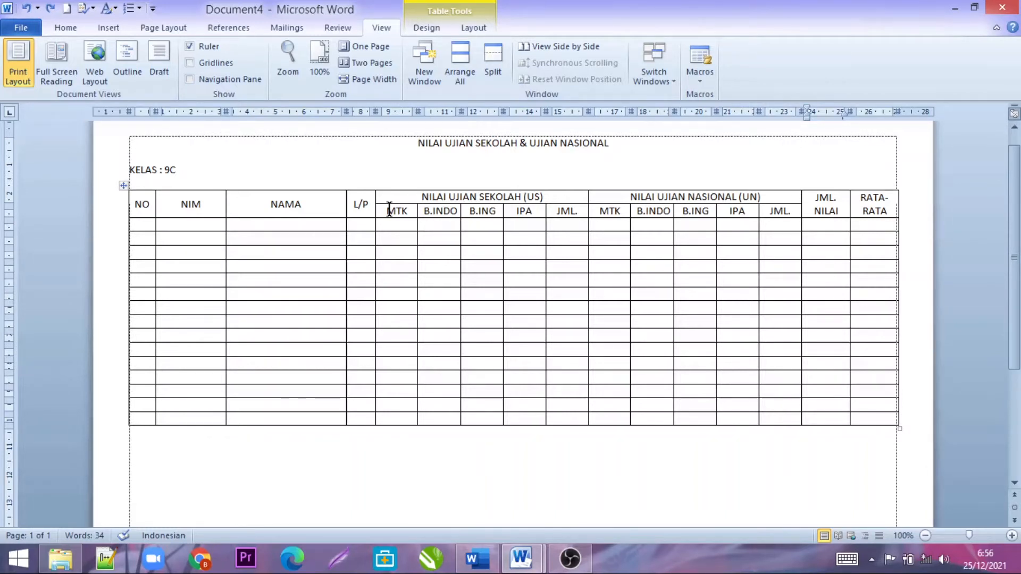
pyautogui.scroll(-2, 303, 278)
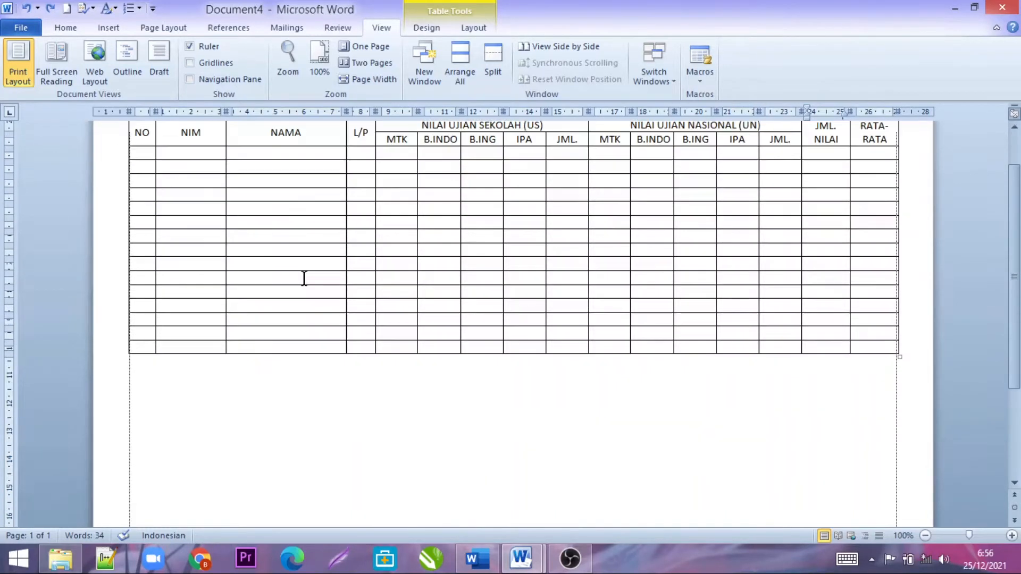
pyautogui.scroll(3, 209, 232)
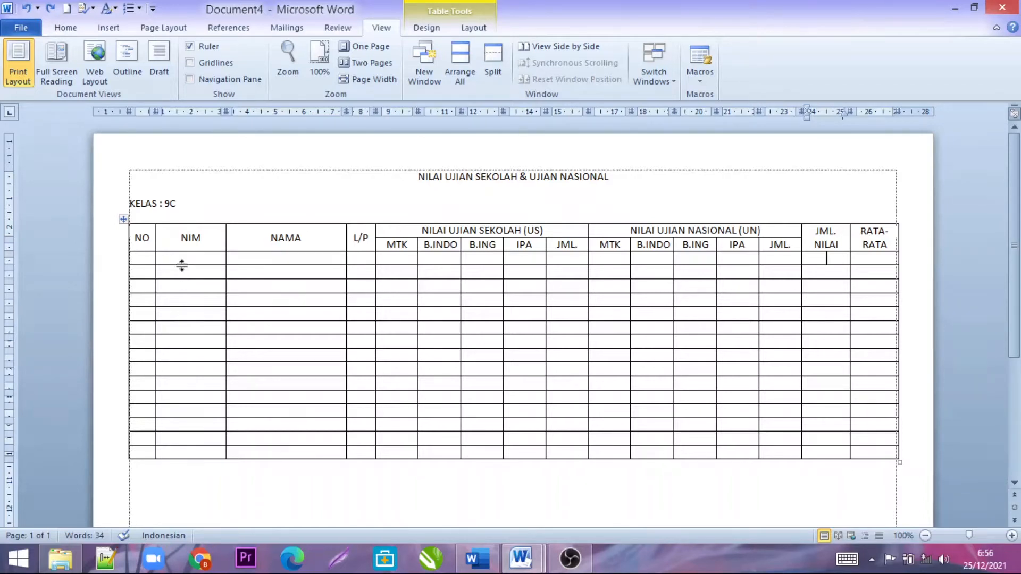
pyautogui.moveTo(182, 265); pyautogui.dragTo(182, 277)
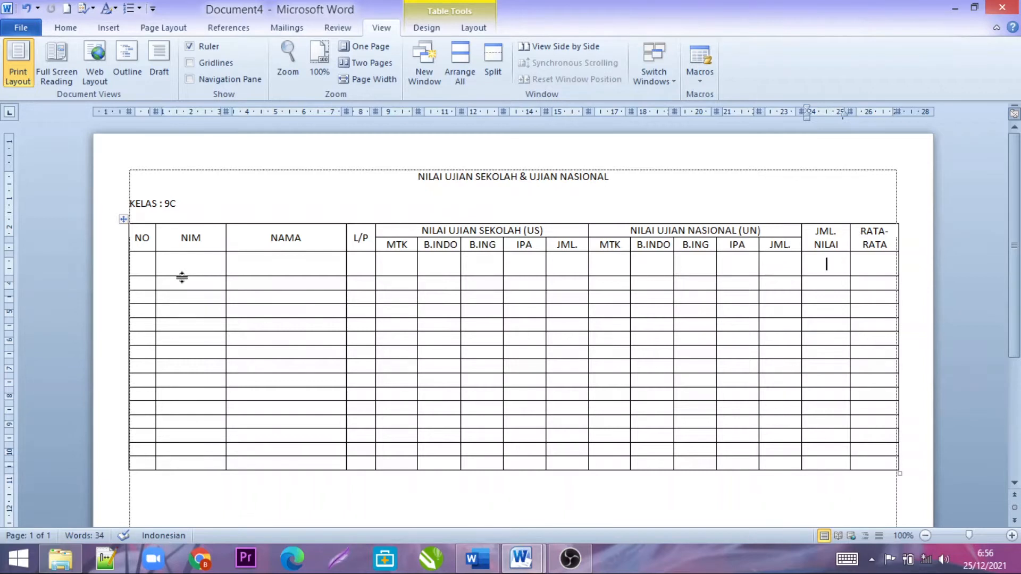
pyautogui.click(26, 8)
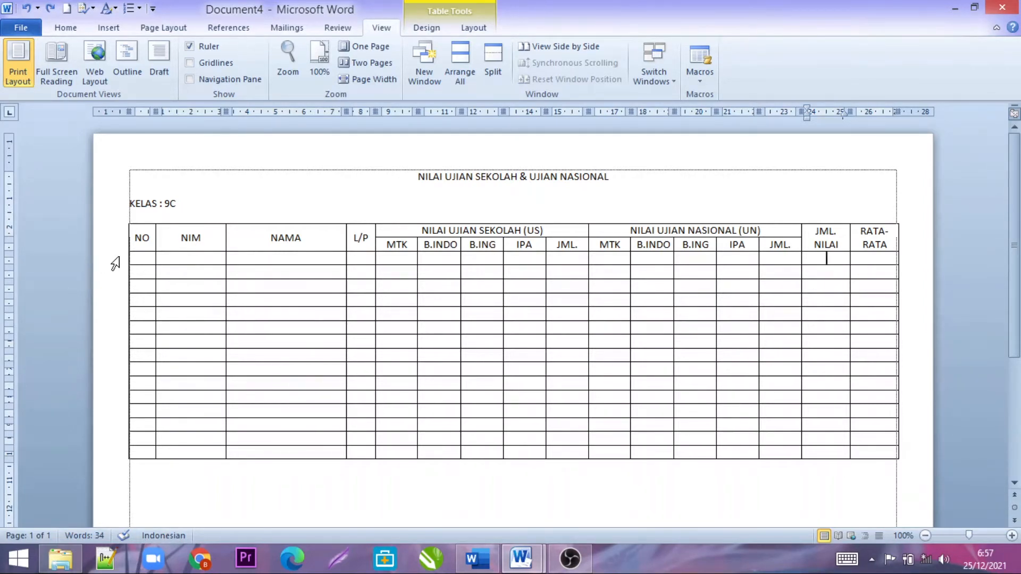
pyautogui.click(228, 245)
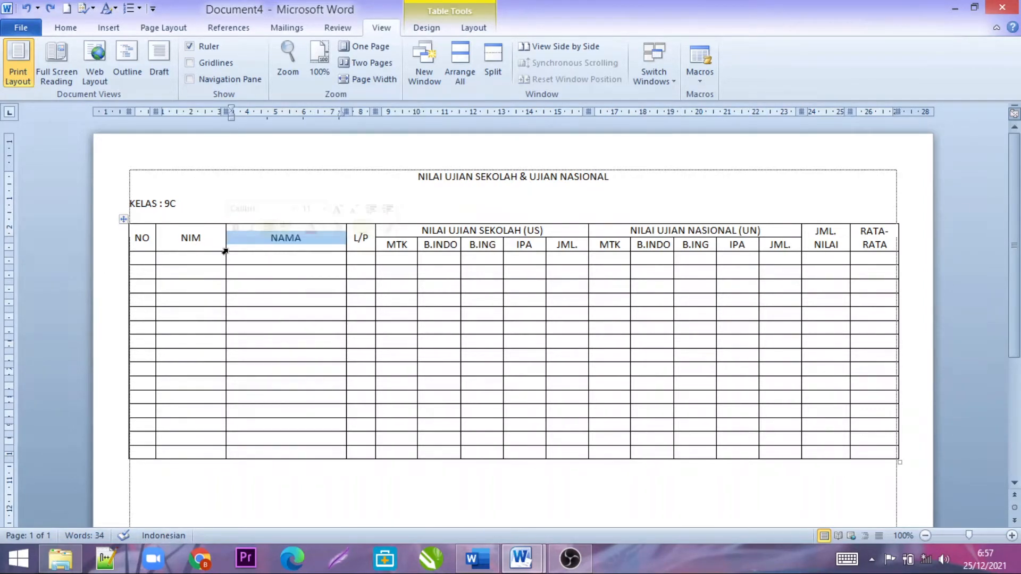
pyautogui.click(124, 221)
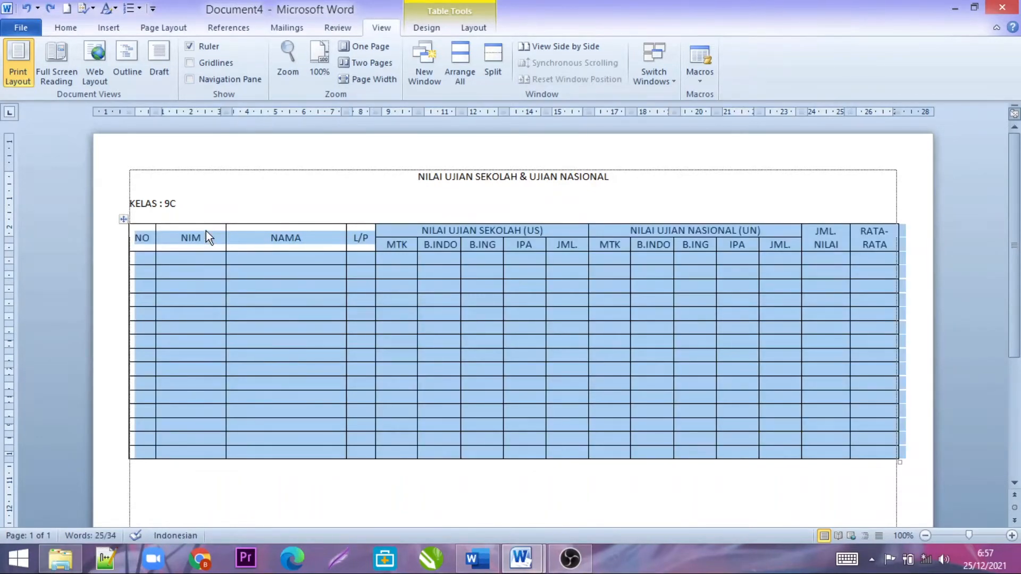
pyautogui.click(111, 246)
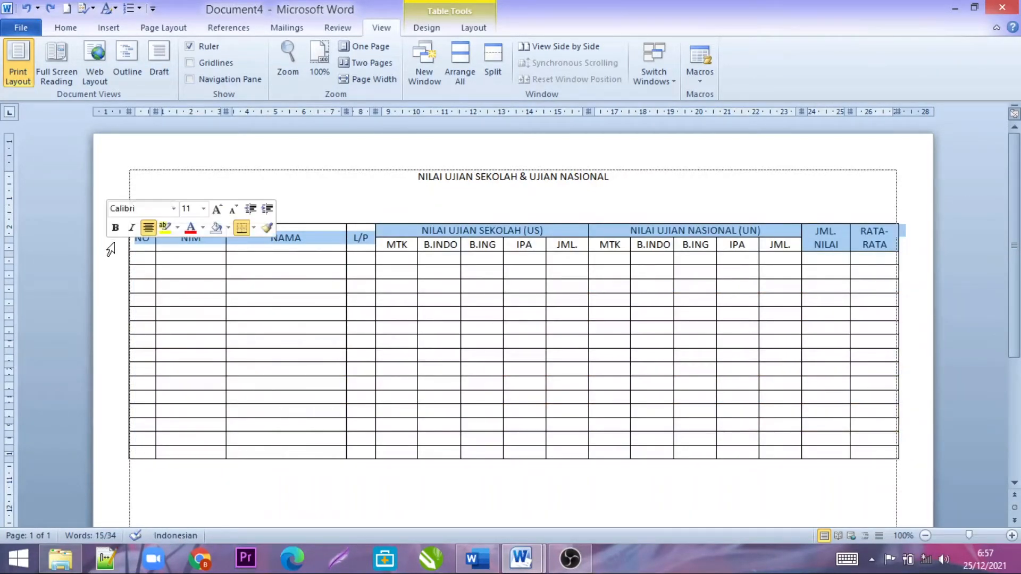
pyautogui.moveTo(115, 249); pyautogui.dragTo(109, 461)
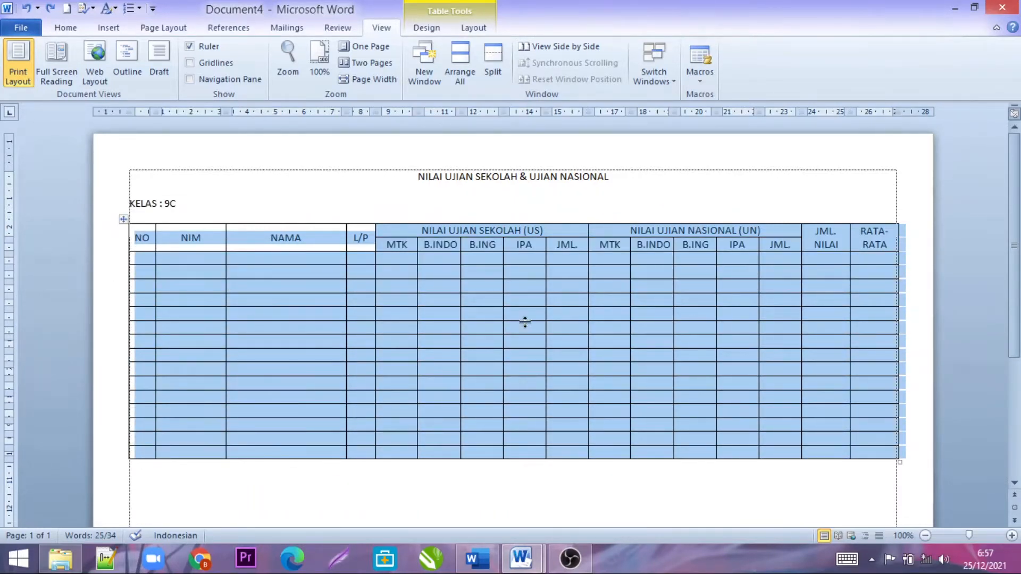
pyautogui.click(227, 183)
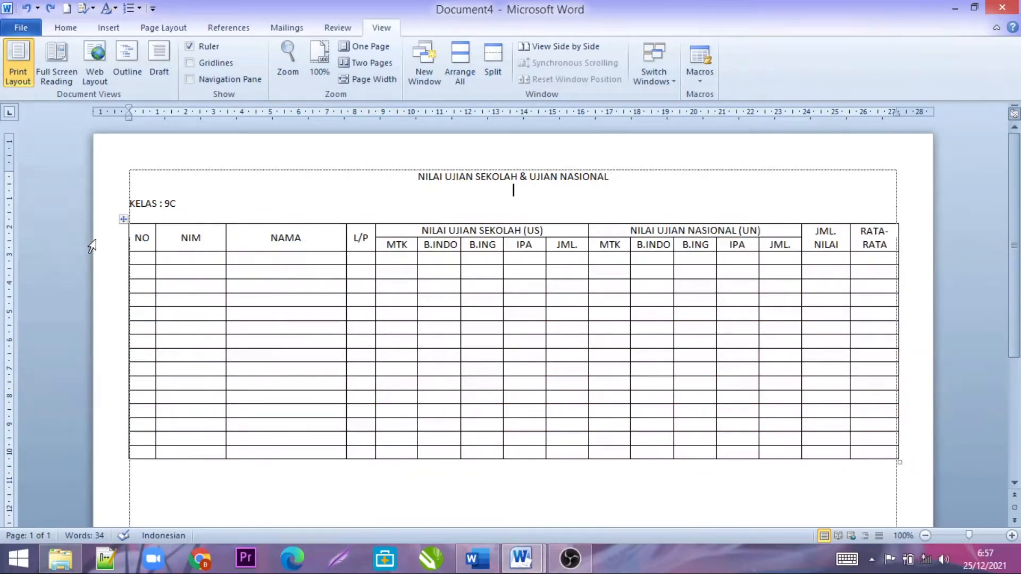
pyautogui.moveTo(105, 273); pyautogui.dragTo(104, 384)
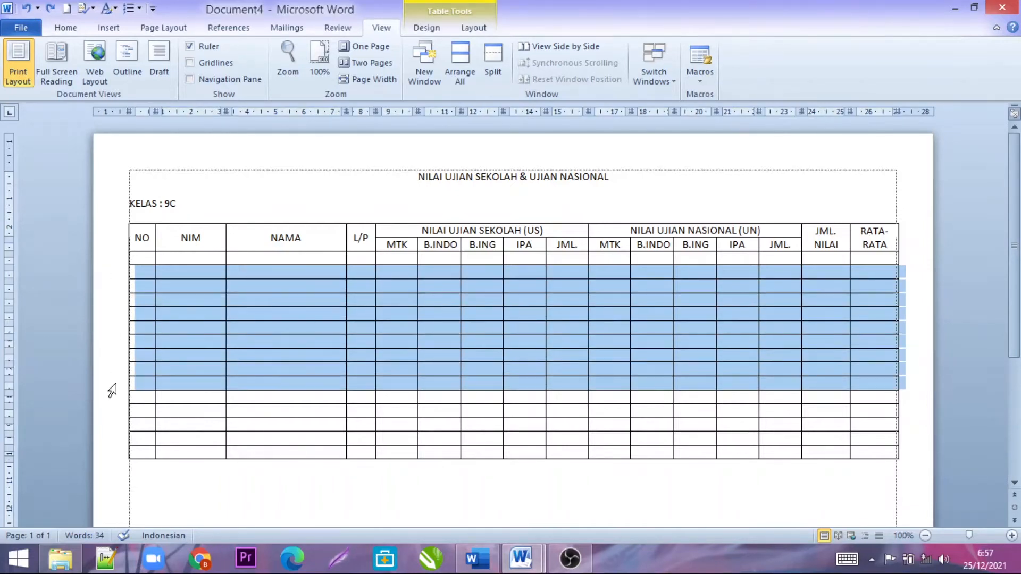
pyautogui.click(106, 277)
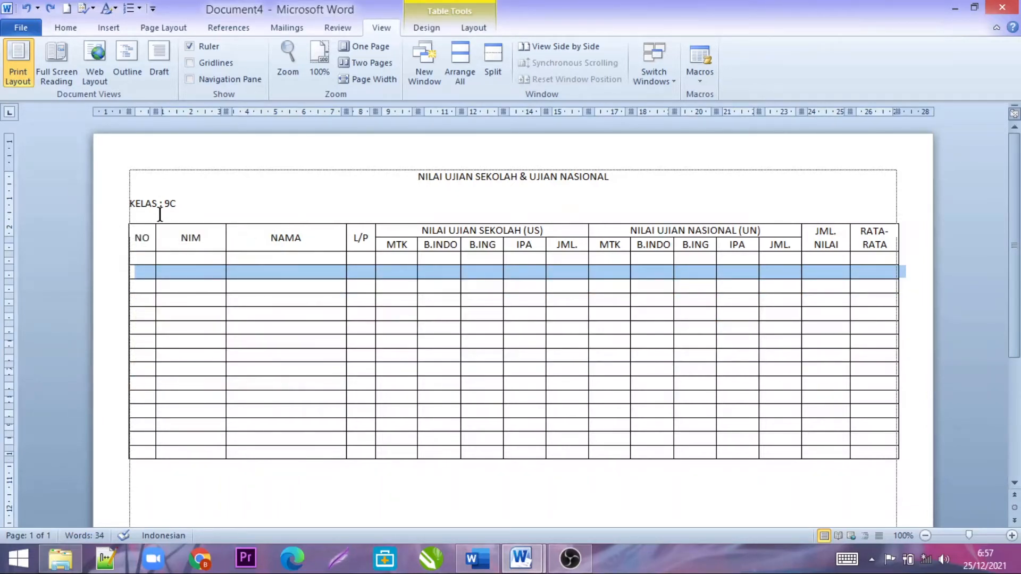
# Step: Specify an "At least" height for all 17 rows of the score table, making every row slightly taller
pyautogui.click(124, 219)
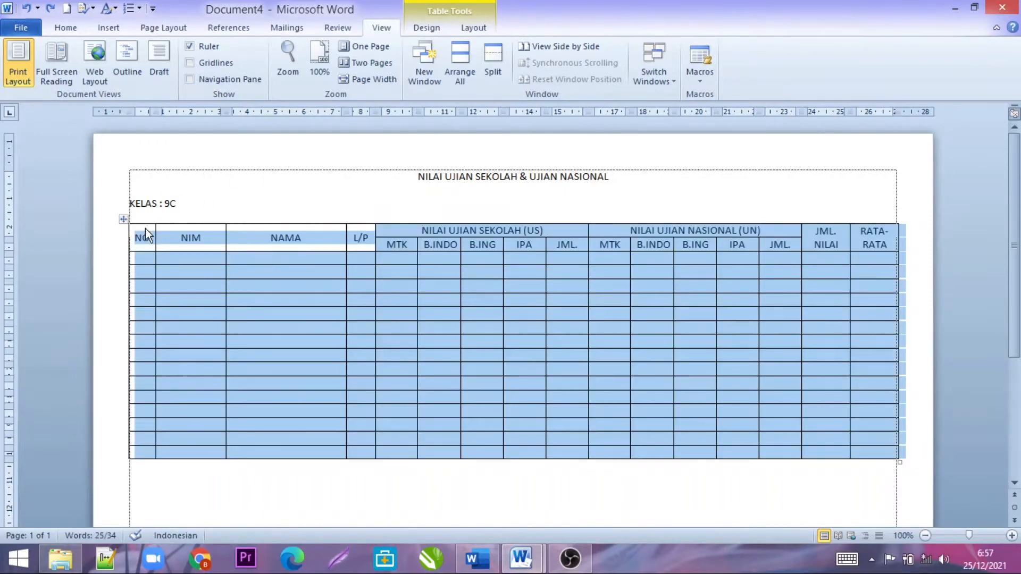
pyautogui.rightClick(266, 273)
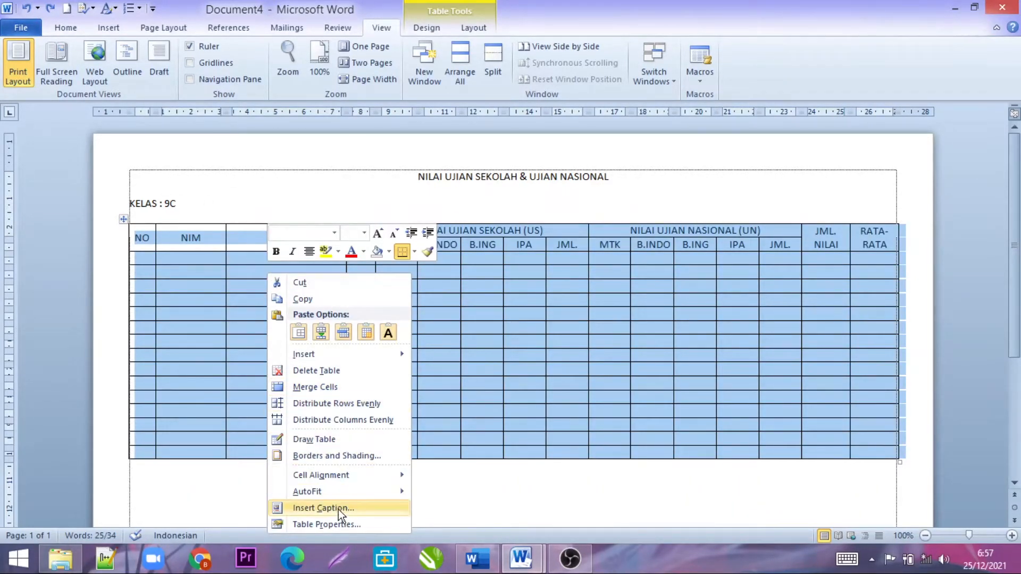
pyautogui.click(340, 525)
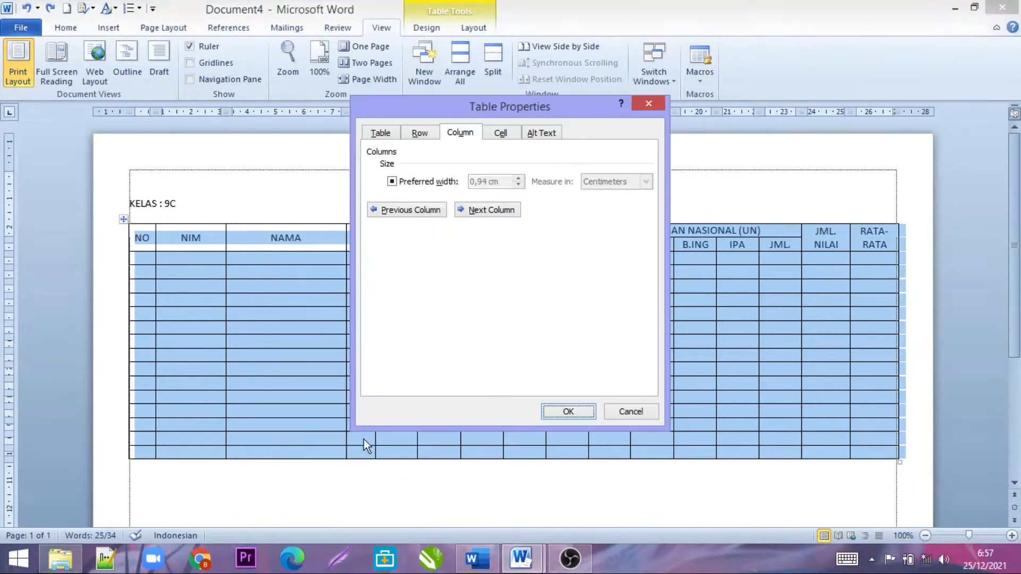
pyautogui.click(427, 133)
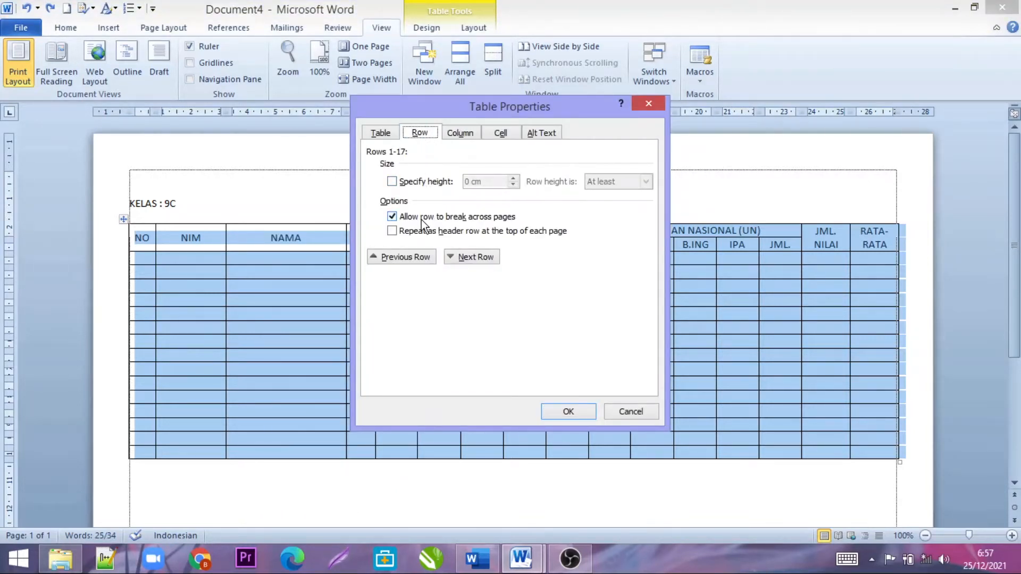
pyautogui.click(392, 181)
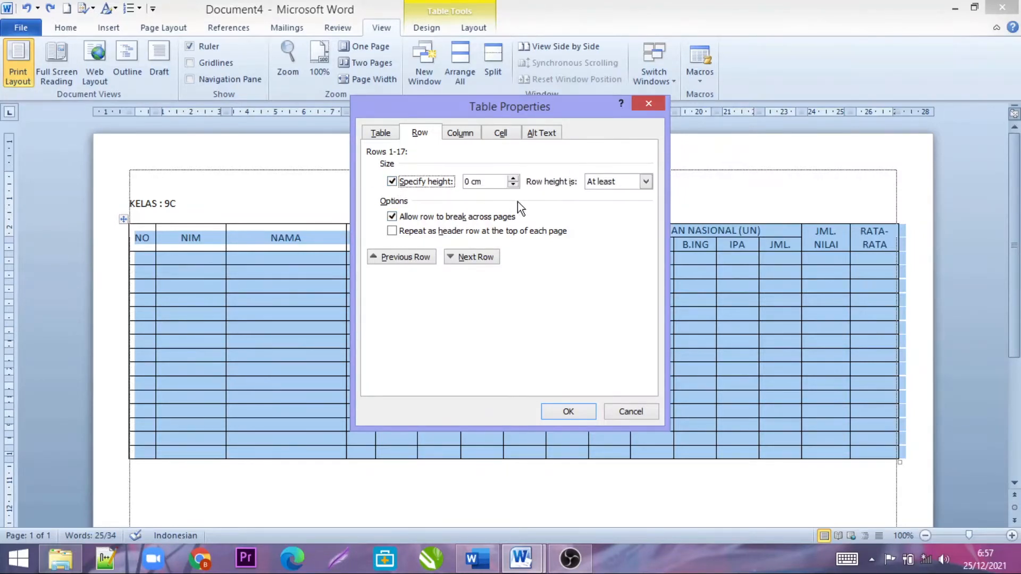
pyautogui.click(513, 179)
pyautogui.click(514, 178)
pyautogui.moveTo(577, 100); pyautogui.dragTo(741, 76)
pyautogui.click(731, 388)
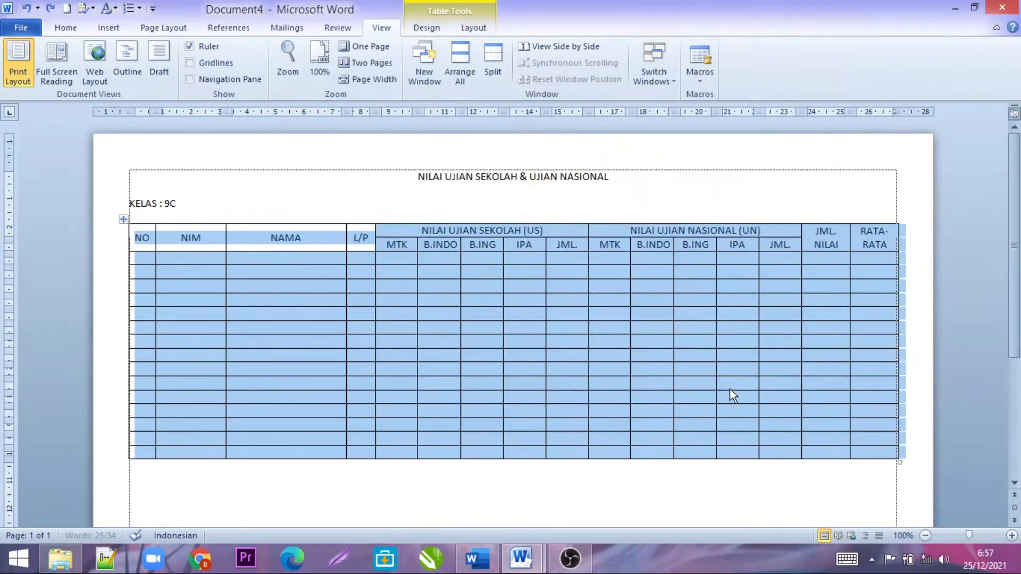
pyautogui.scroll(-2, 729, 292)
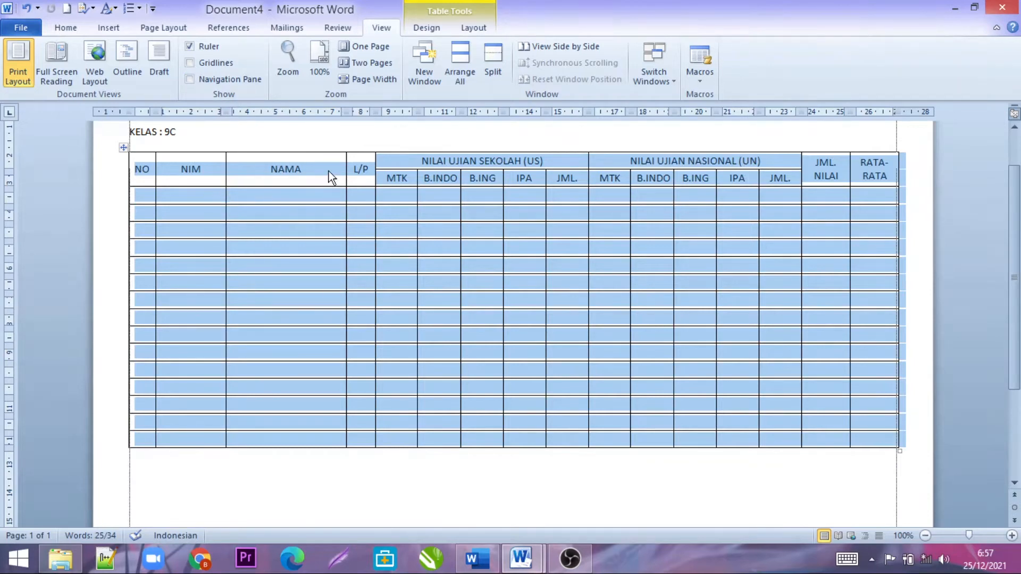
pyautogui.click(360, 263)
pyautogui.scroll(1, 471, 298)
# Step: Switch to the NILAI UJIAN SEKOLAH reference document and examine its table's numbering, header shading and borders at 124% zoom
pyautogui.moveTo(521, 558)
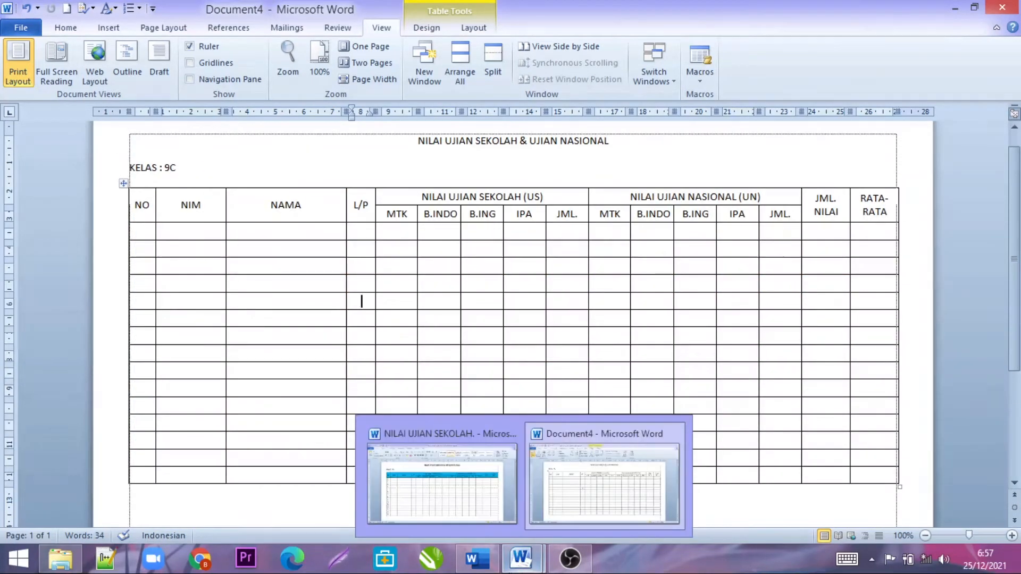
pyautogui.click(483, 496)
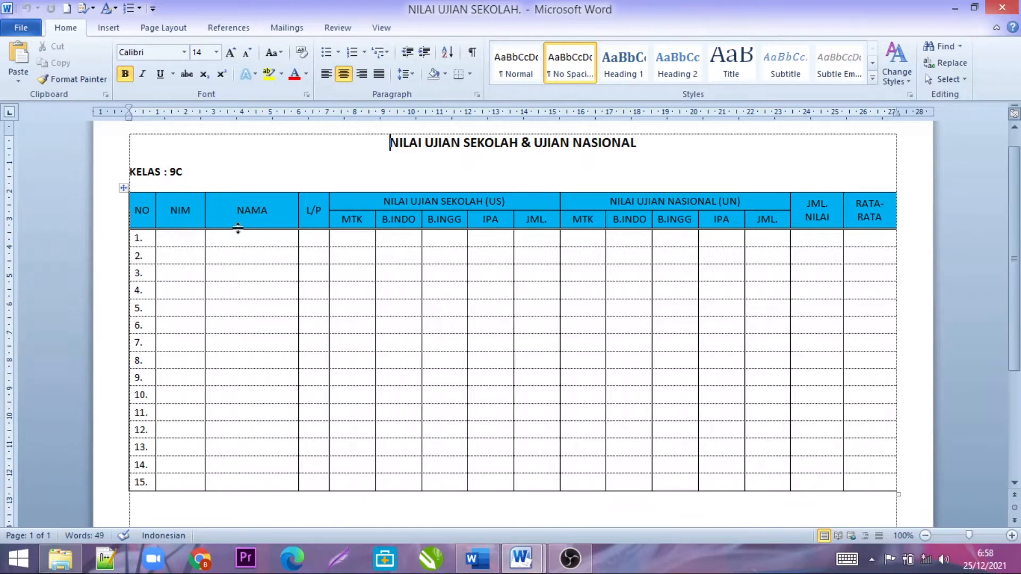
pyautogui.click(972, 534)
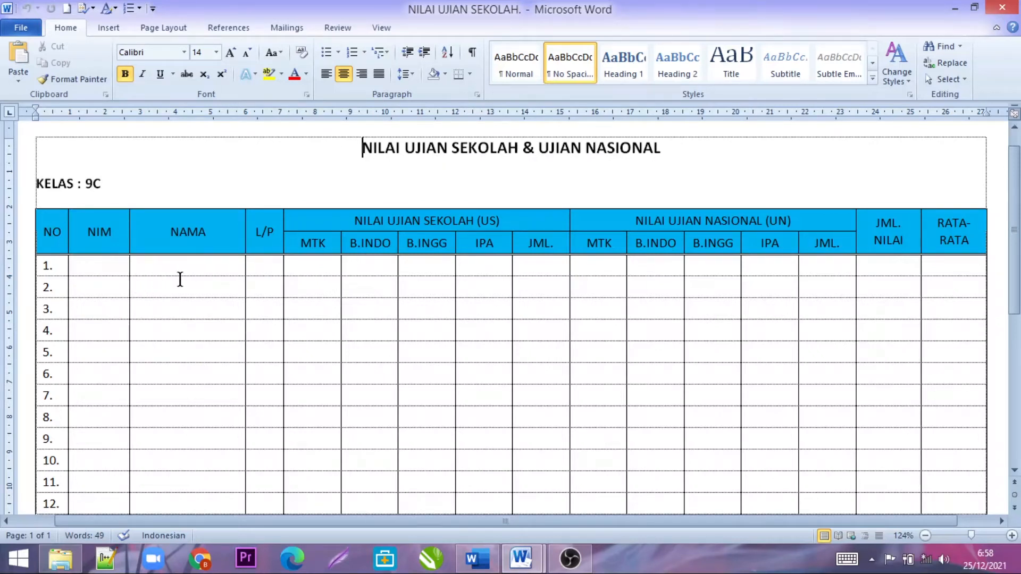
pyautogui.scroll(-1, 224, 279)
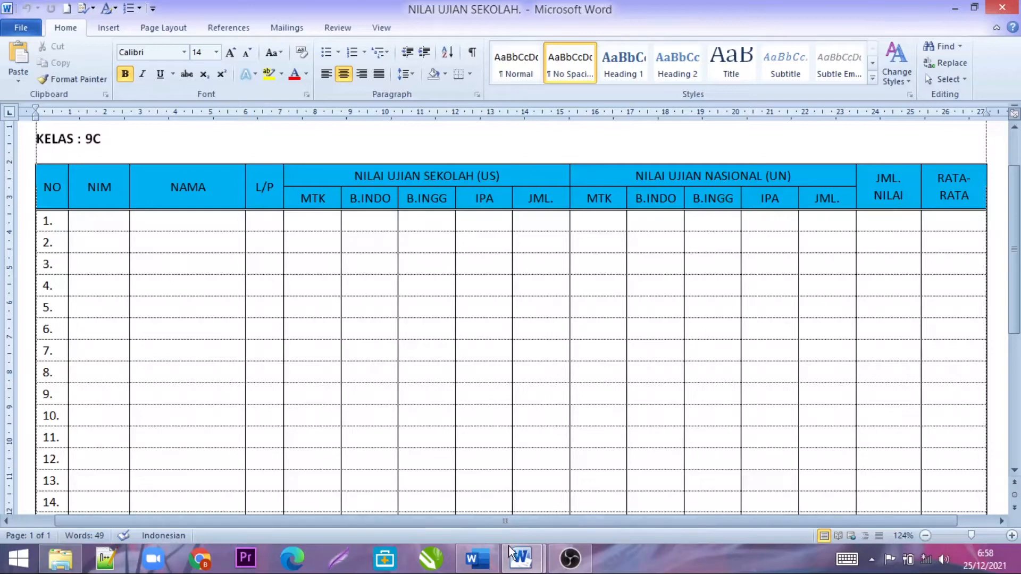
# Step: Switch to Document4 and select the whole first blank row below the table header
pyautogui.moveTo(521, 558)
pyautogui.click(583, 483)
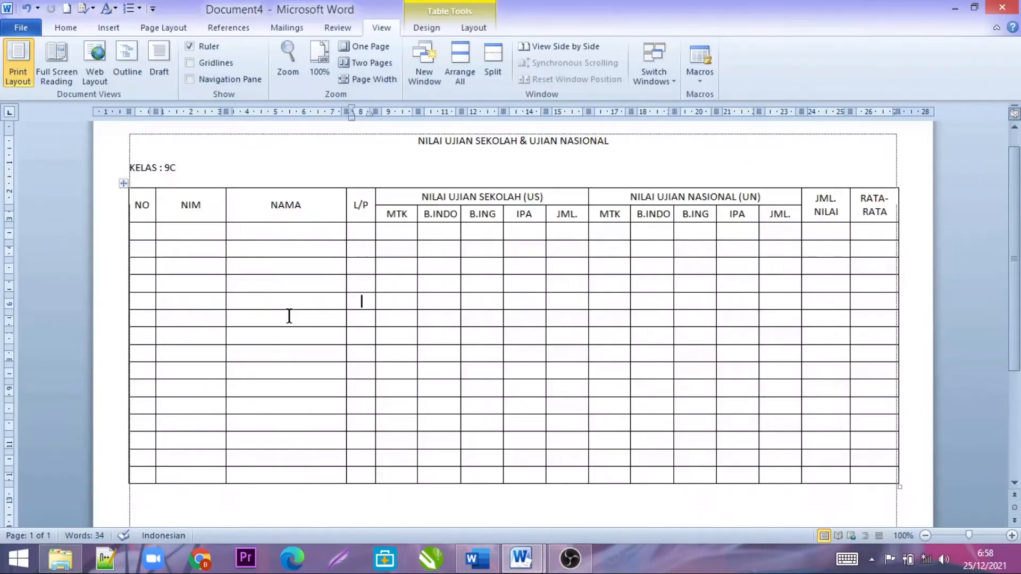
pyautogui.moveTo(139, 230); pyautogui.dragTo(886, 222)
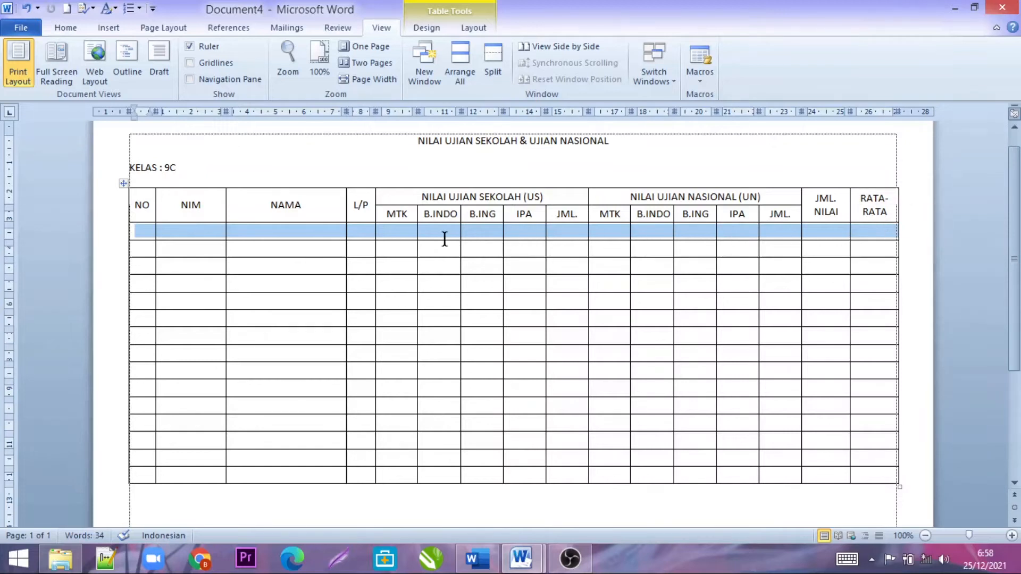
pyautogui.rightClick(429, 232)
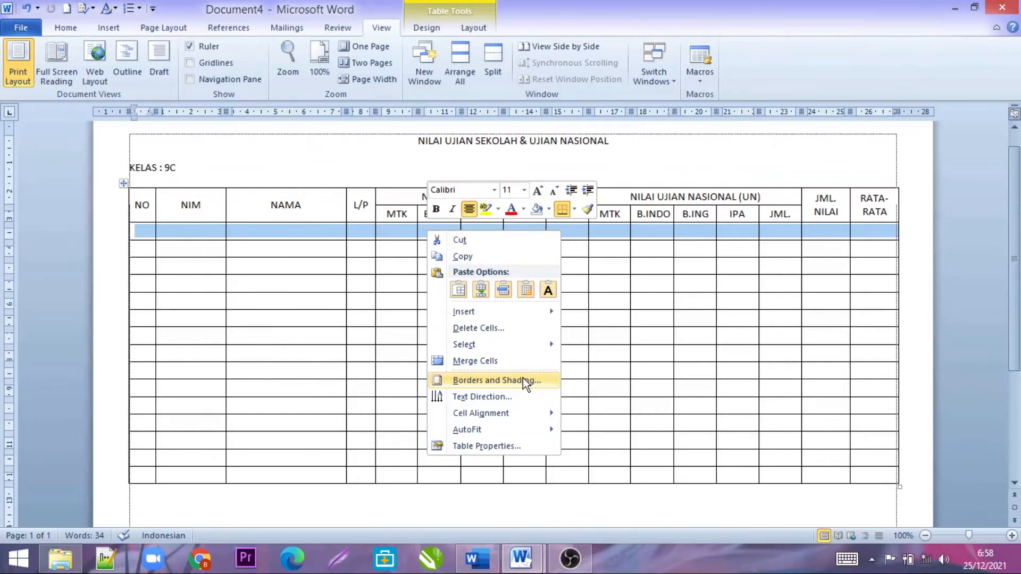
# Step: Switch to the DAFTAR NILAI UJIAN SEKOLAH document and examine the border settings of table row 1, leaving them unchanged
pyautogui.click(482, 558)
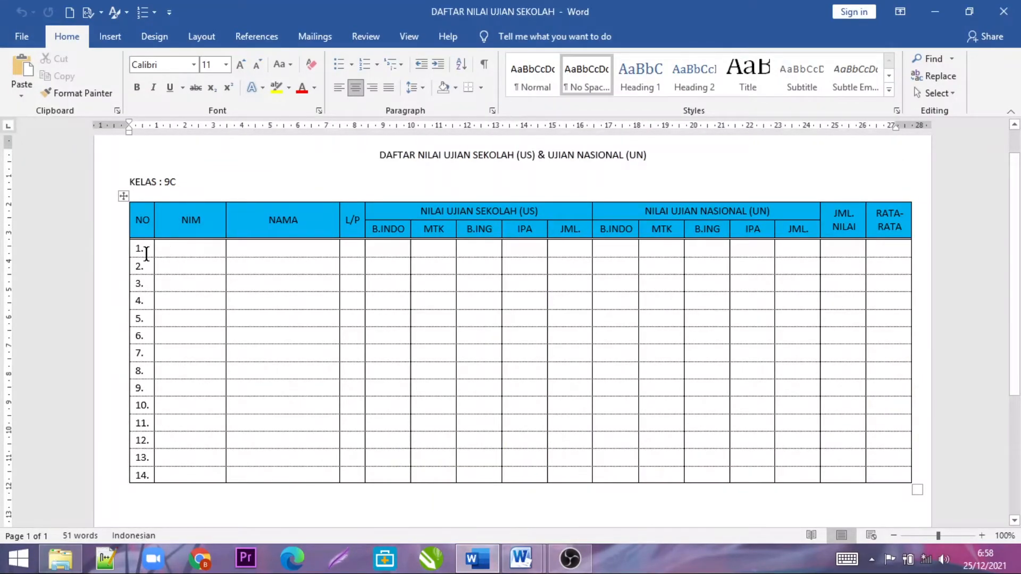
pyautogui.moveTo(145, 249); pyautogui.dragTo(899, 249)
pyautogui.rightClick(884, 249)
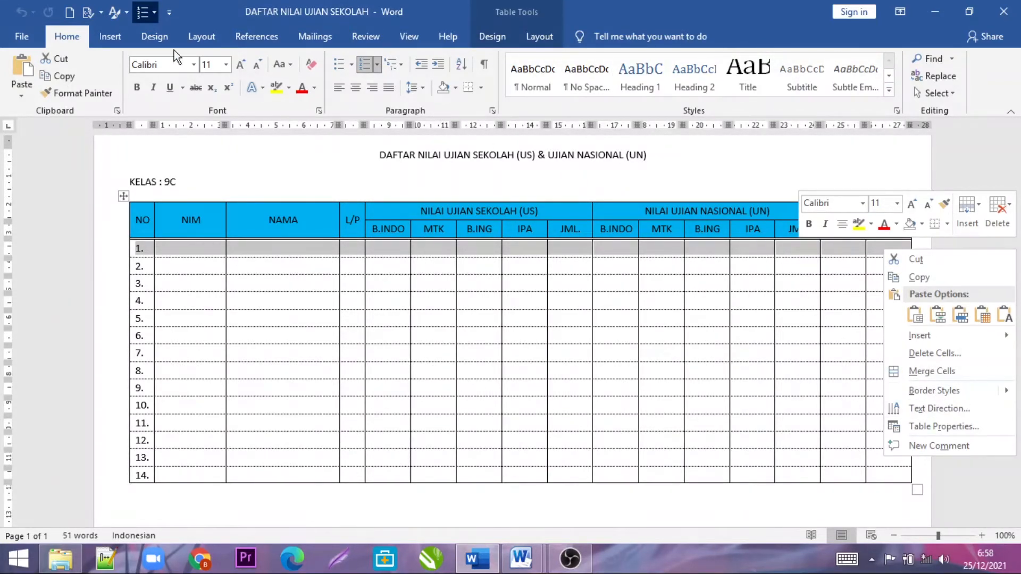
pyautogui.click(482, 88)
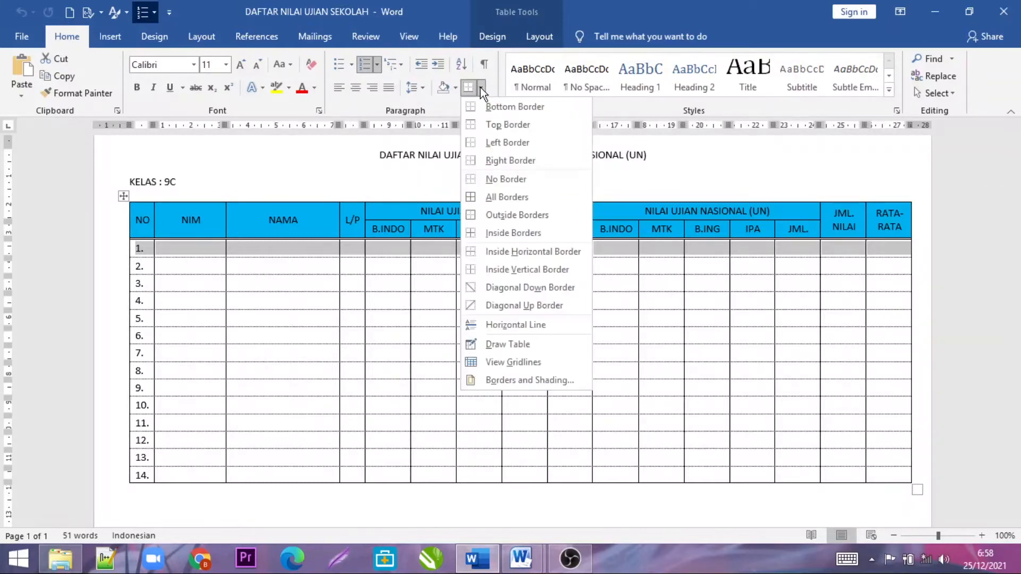
pyautogui.click(514, 380)
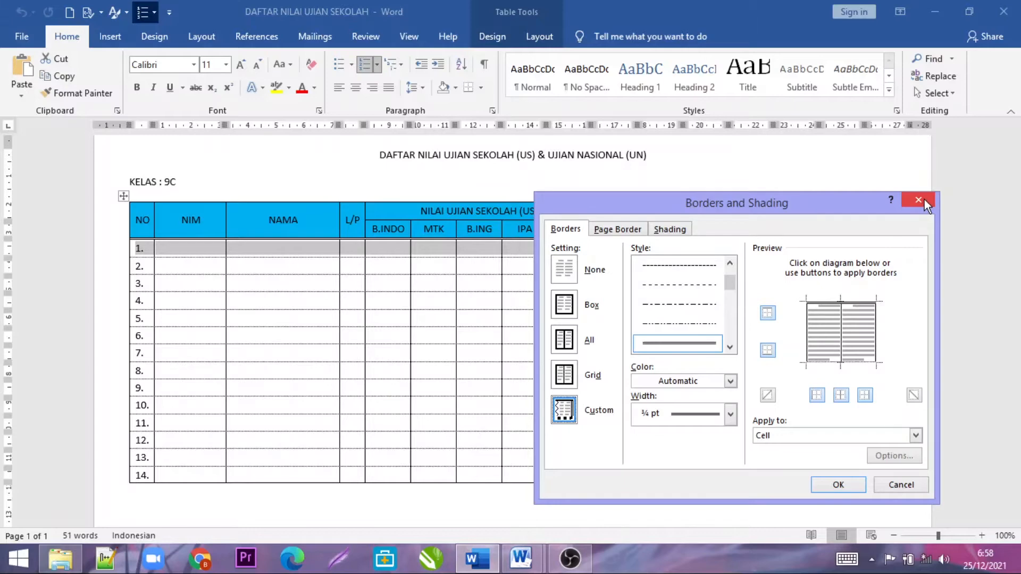
pyautogui.click(924, 199)
# Step: Return to Document4 and give the selected first blank row a custom double-line ½ pt top border
pyautogui.moveTo(520, 561)
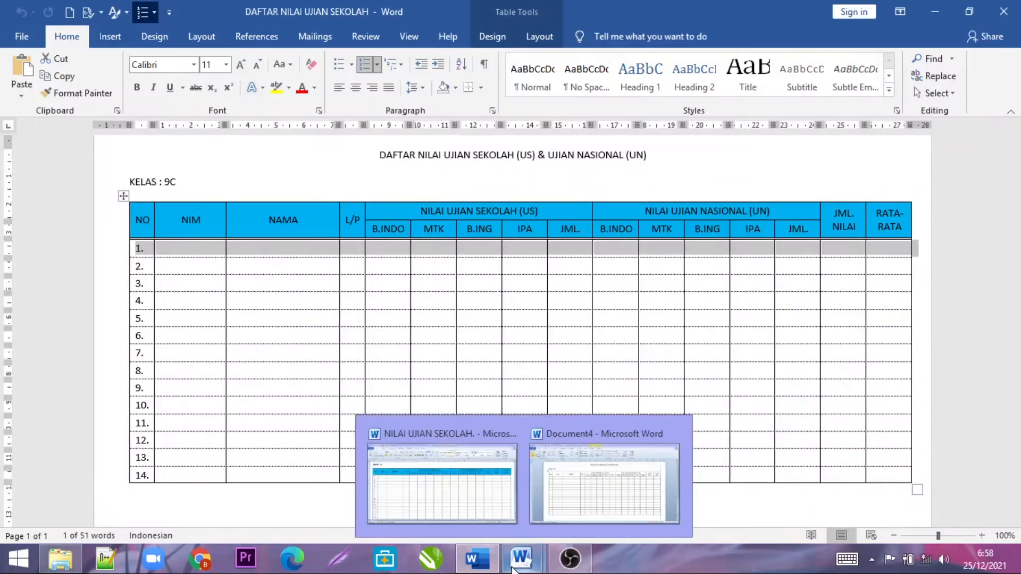
pyautogui.click(604, 479)
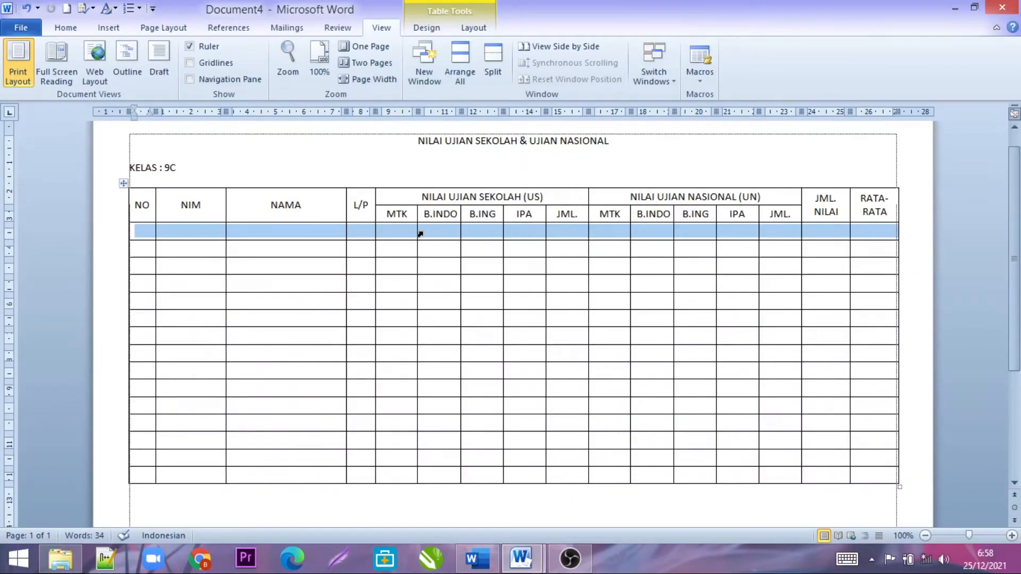
pyautogui.click(62, 29)
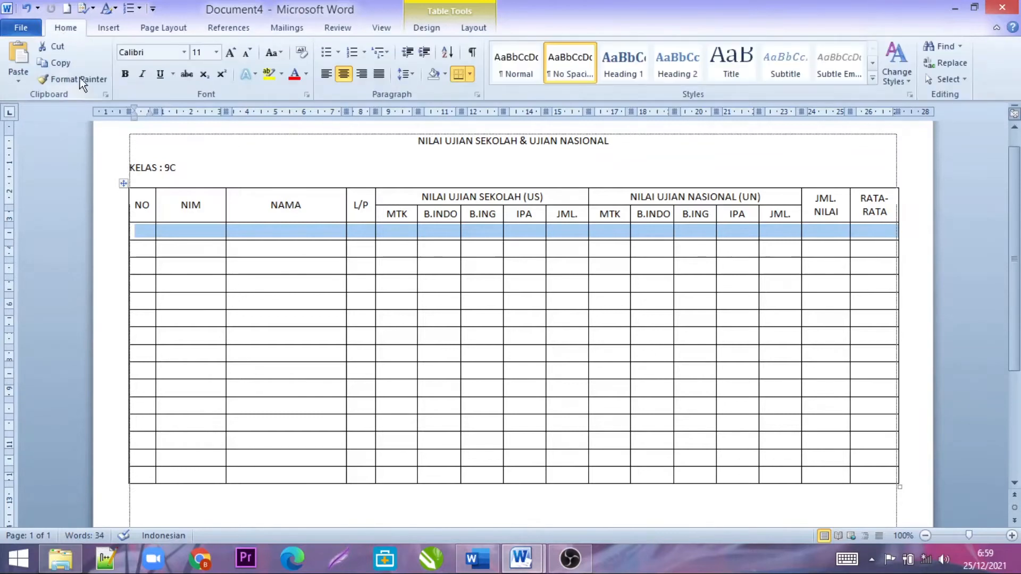
pyautogui.rightClick(425, 232)
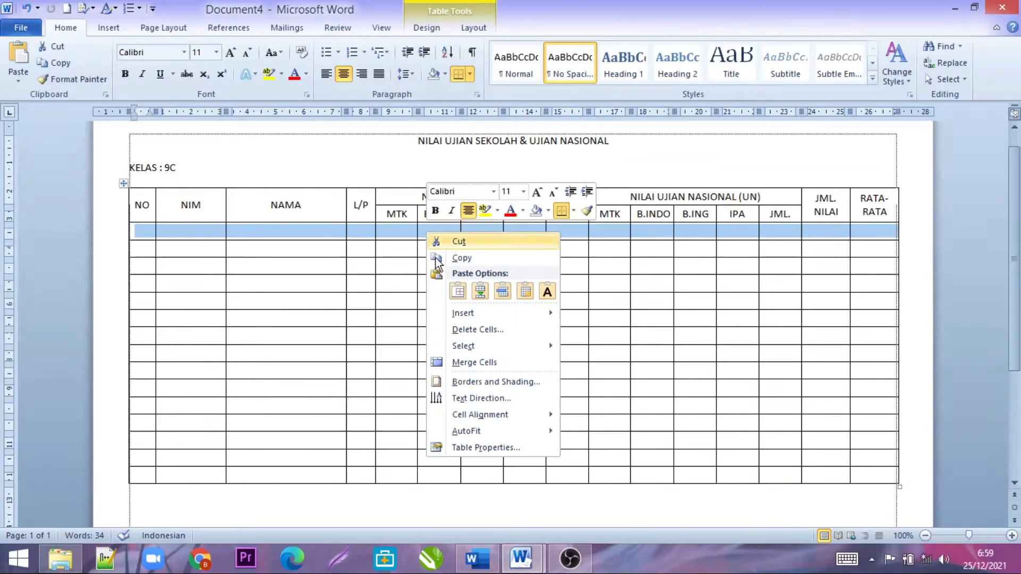
pyautogui.click(485, 383)
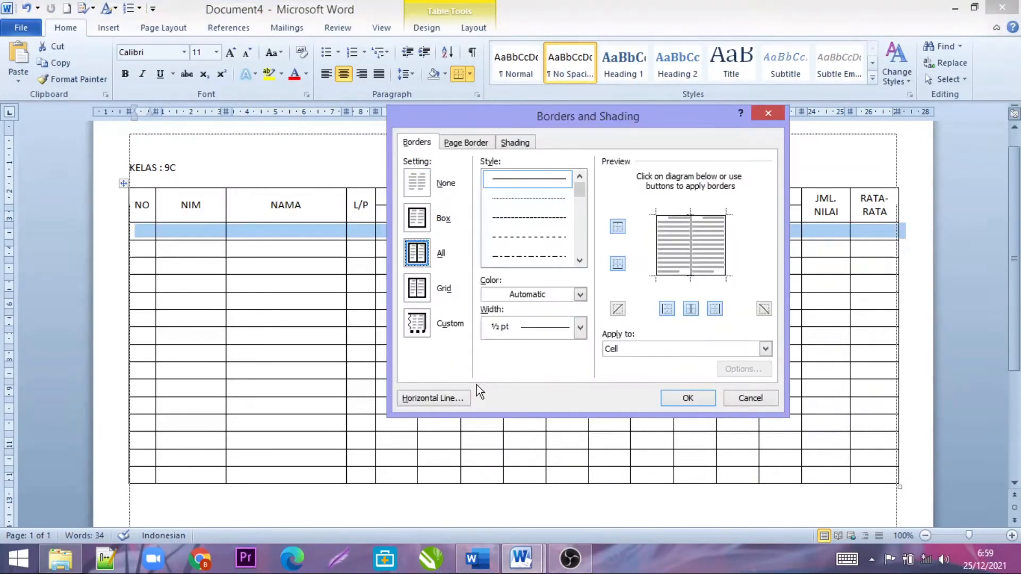
pyautogui.moveTo(576, 116)
pyautogui.mouseDown()
pyautogui.moveTo(721, 201)
pyautogui.moveTo(546, 316)
pyautogui.mouseUp()
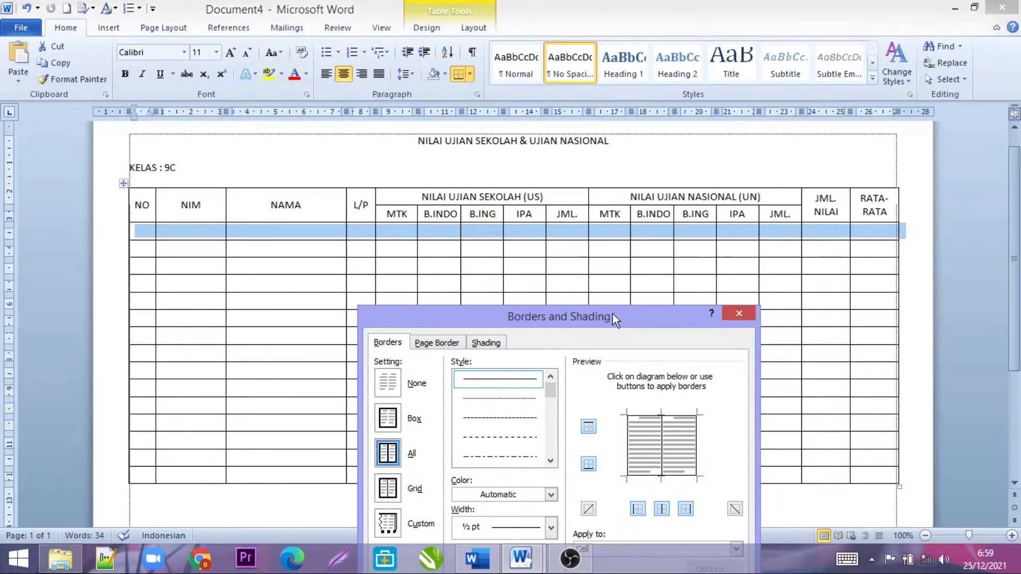
pyautogui.moveTo(612, 318); pyautogui.dragTo(623, 199)
pyautogui.click(401, 409)
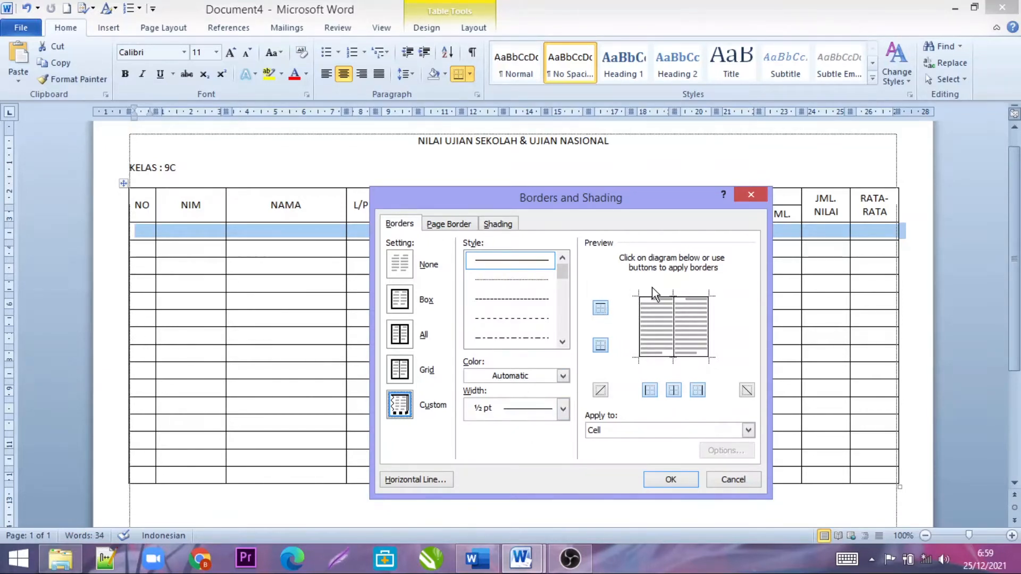
pyautogui.moveTo(565, 276); pyautogui.dragTo(564, 282)
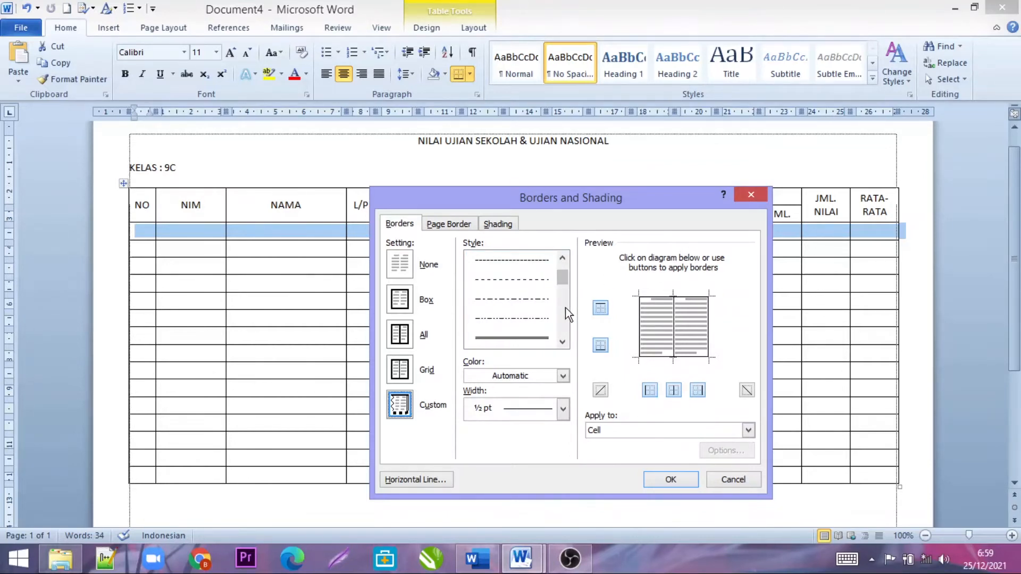
pyautogui.click(535, 343)
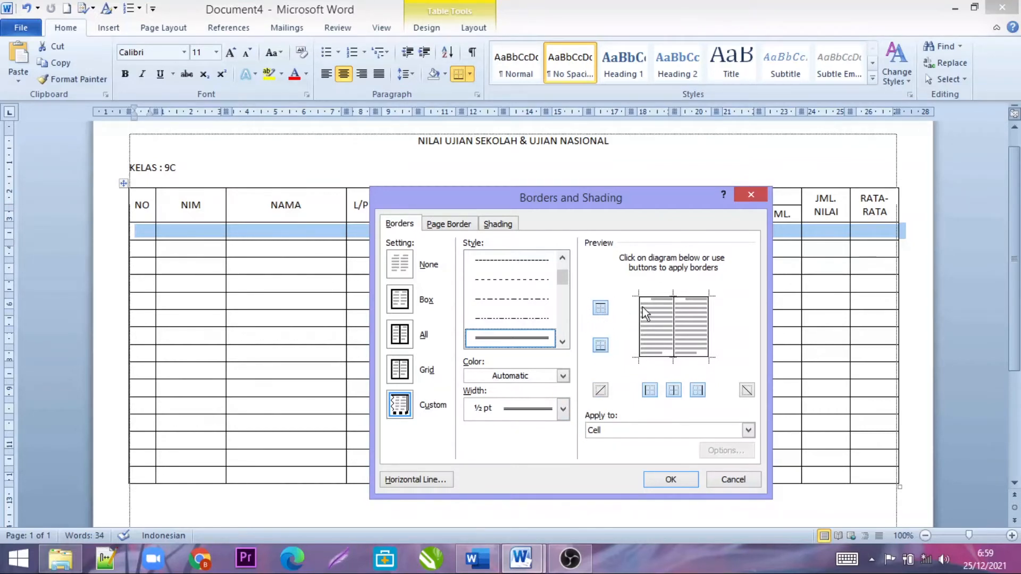
pyautogui.click(603, 309)
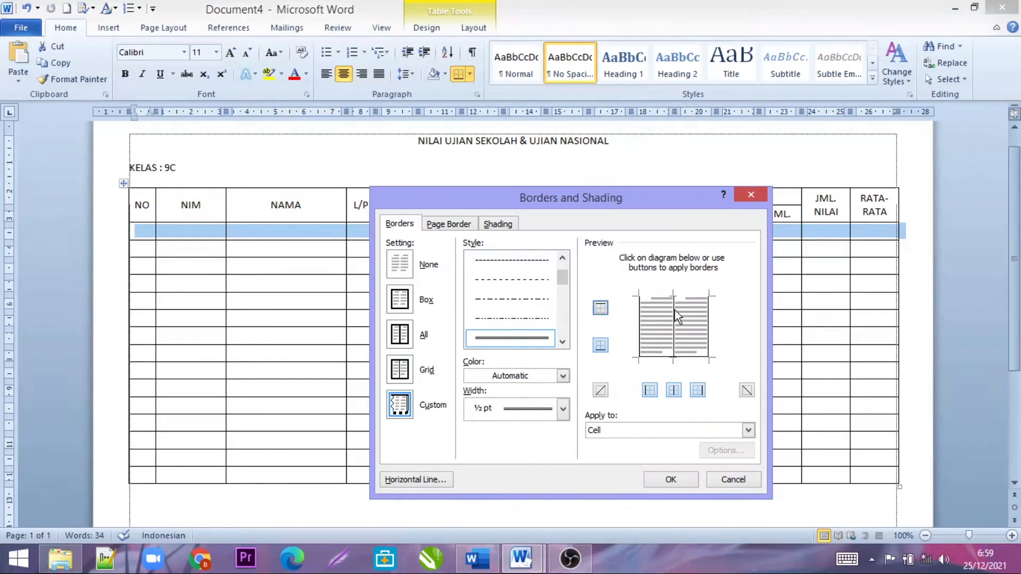
pyautogui.click(602, 310)
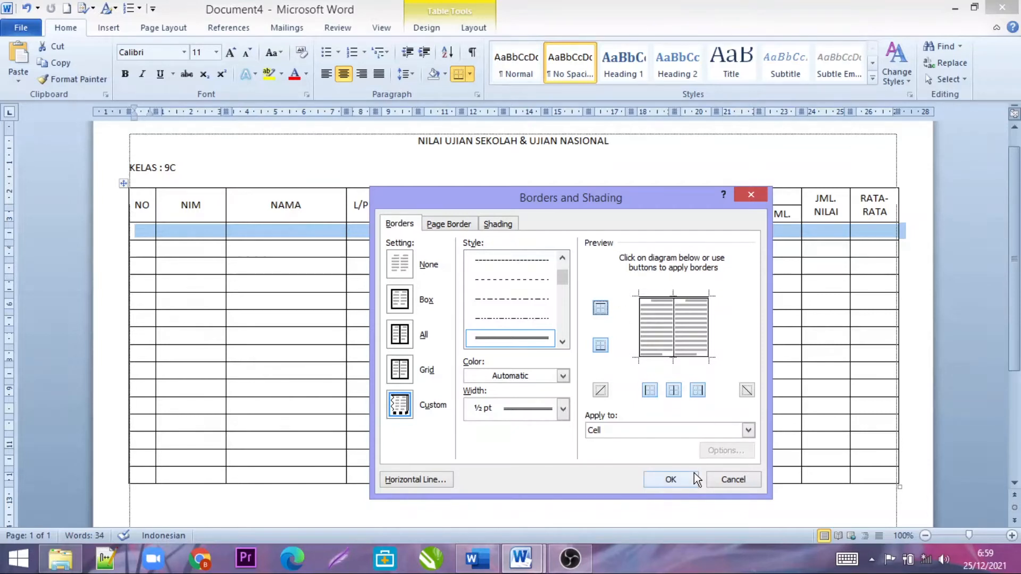
pyautogui.click(682, 484)
pyautogui.click(444, 317)
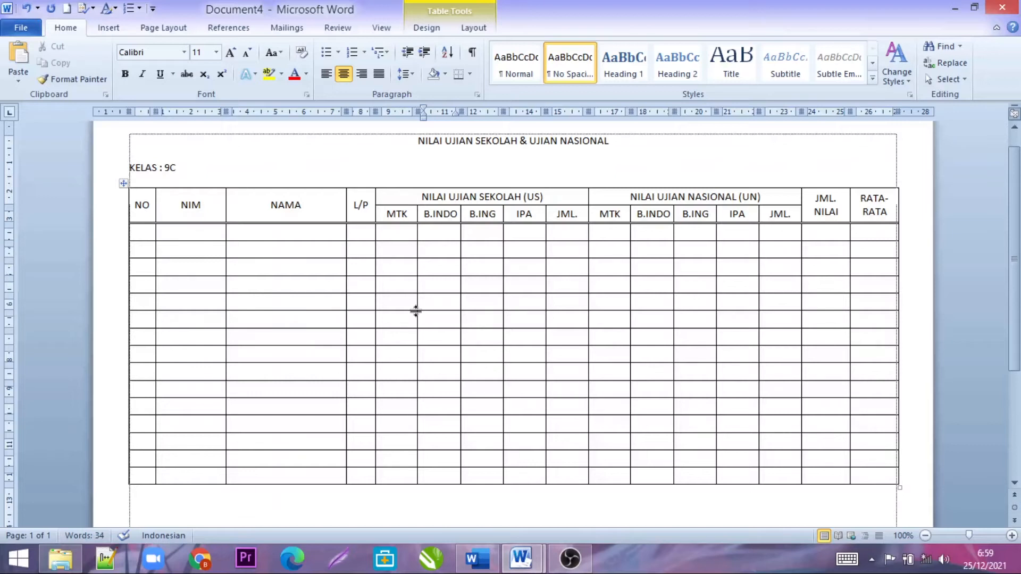
# Step: Apply All borders to the entire score table with a single solid line 1 pt wide
pyautogui.click(124, 183)
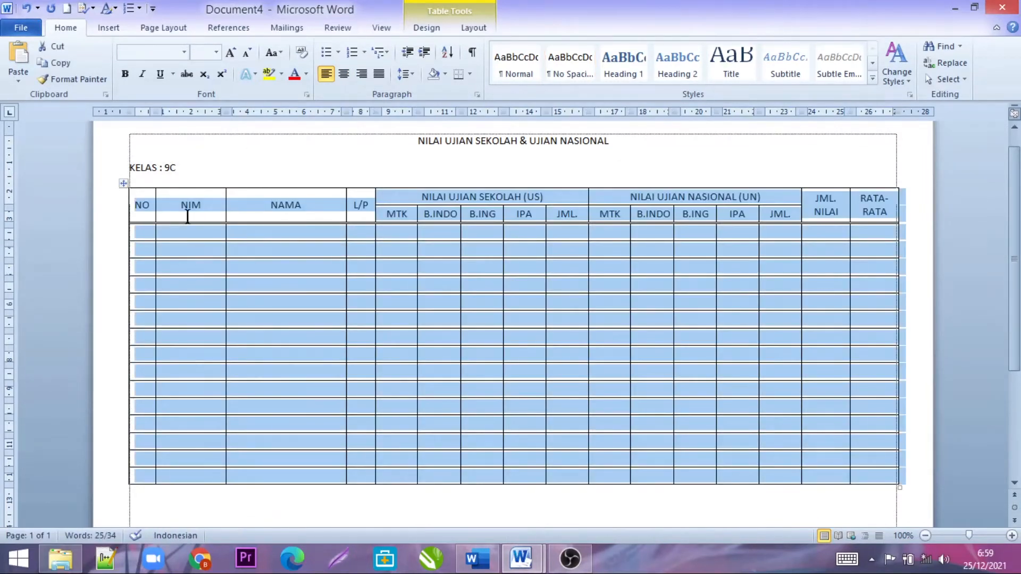
pyautogui.rightClick(325, 232)
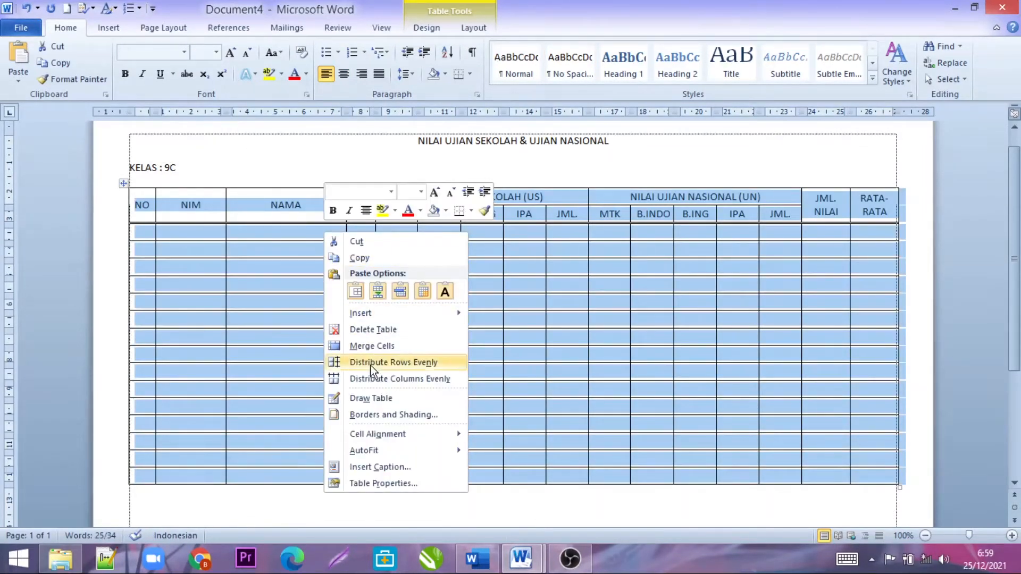
pyautogui.click(394, 418)
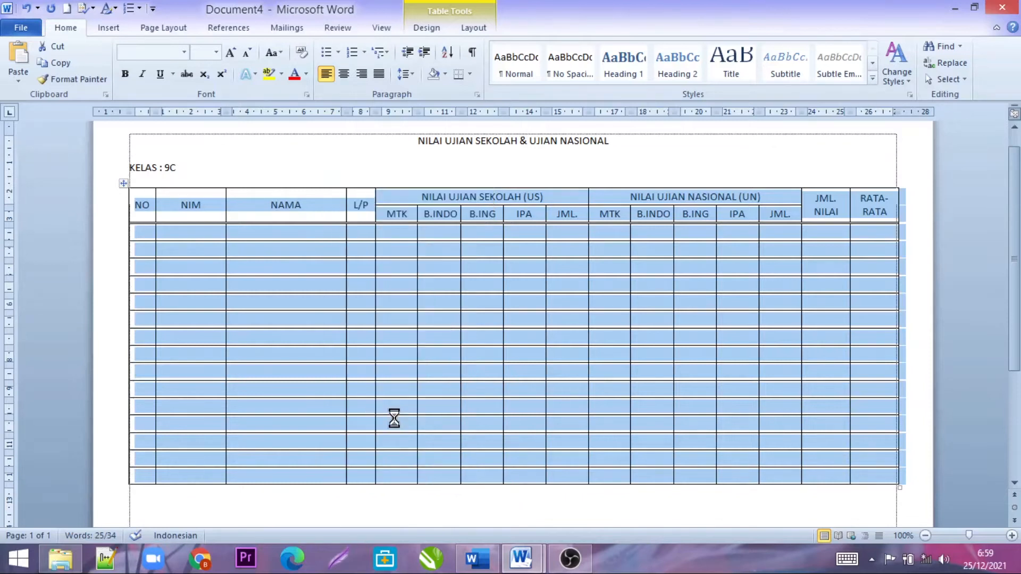
pyautogui.click(404, 336)
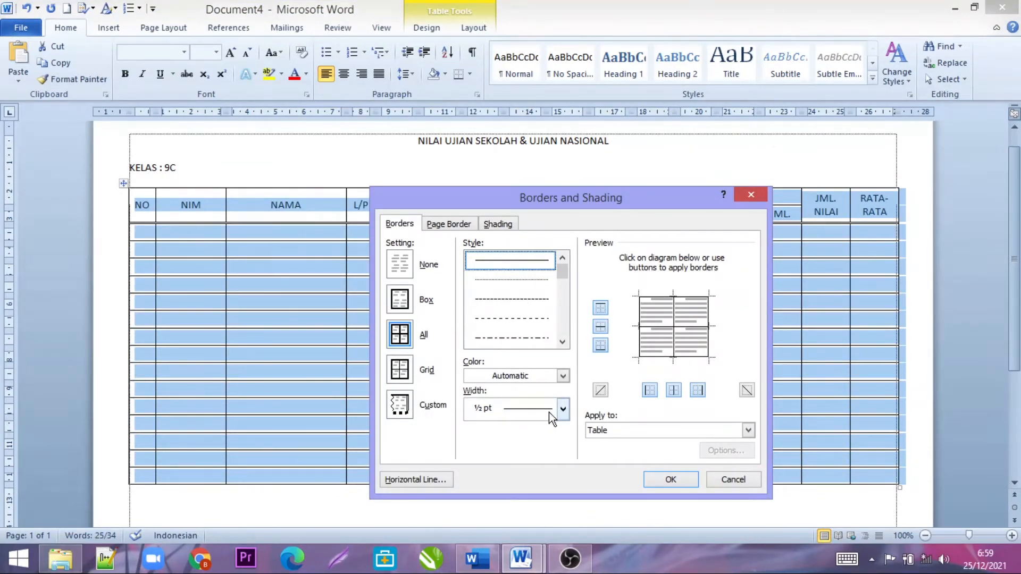
pyautogui.click(562, 409)
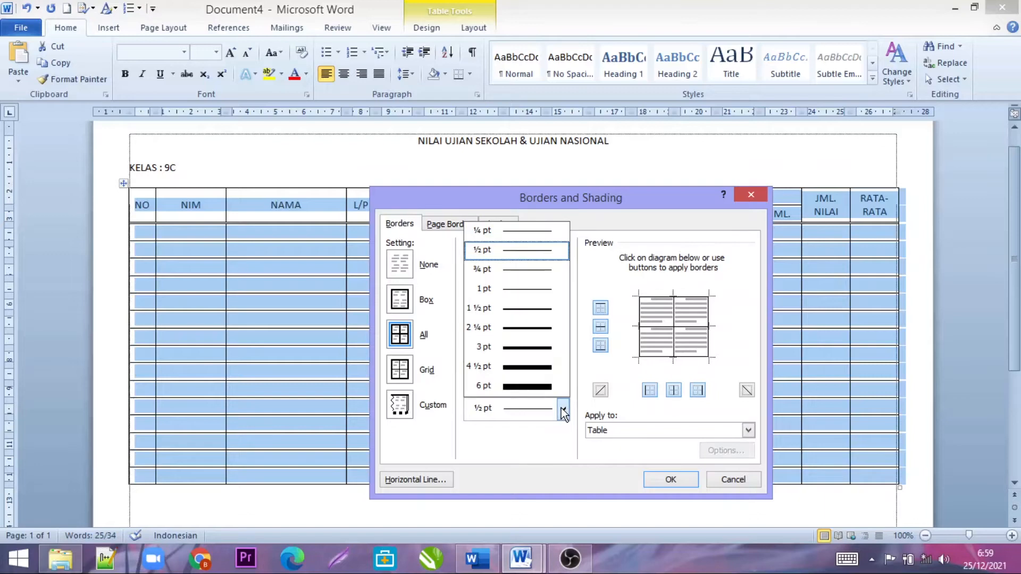
pyautogui.click(492, 290)
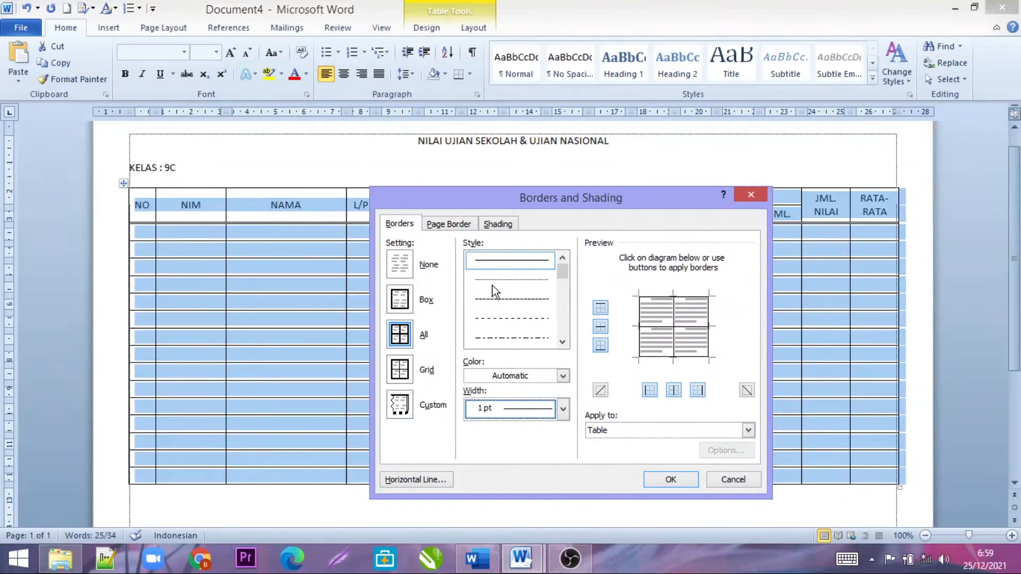
pyautogui.click(663, 479)
pyautogui.click(598, 385)
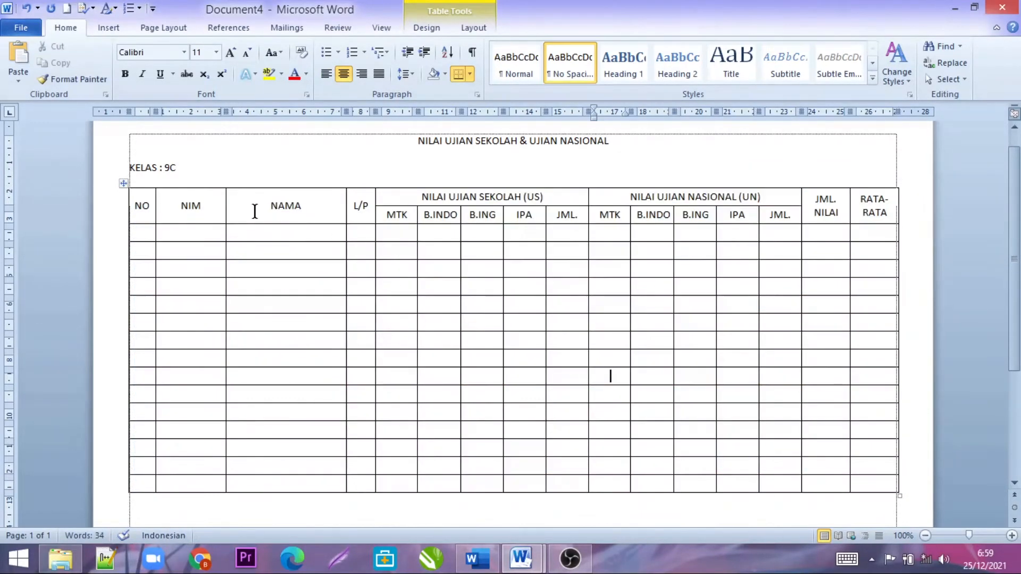
# Step: Set only the top border of the first blank row to a custom double line, ½ pt wide, in automatic color
pyautogui.click(154, 234)
pyautogui.moveTo(159, 234); pyautogui.dragTo(884, 235)
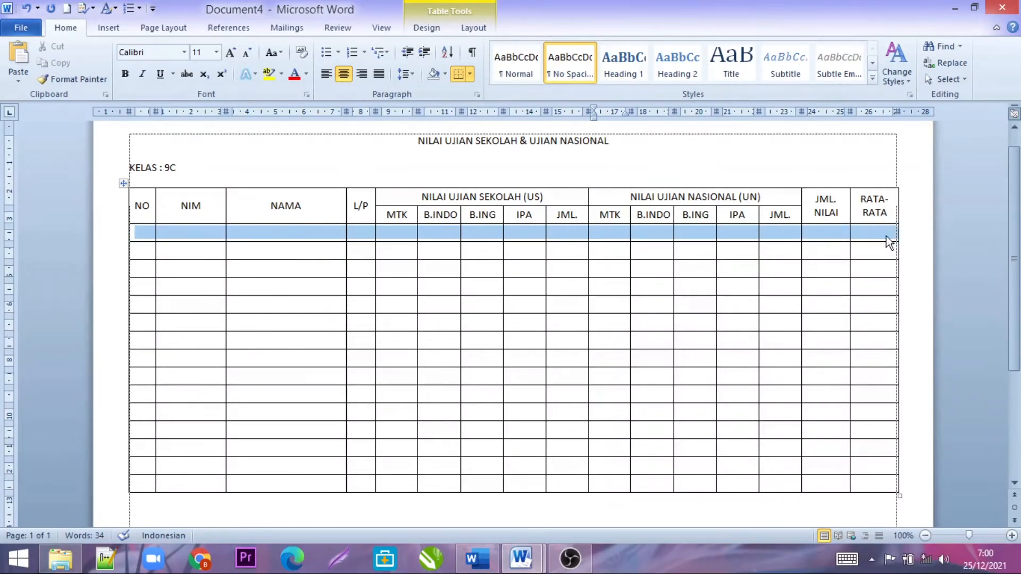
pyautogui.rightClick(728, 235)
pyautogui.click(776, 381)
pyautogui.click(405, 407)
pyautogui.moveTo(560, 270); pyautogui.dragTo(563, 284)
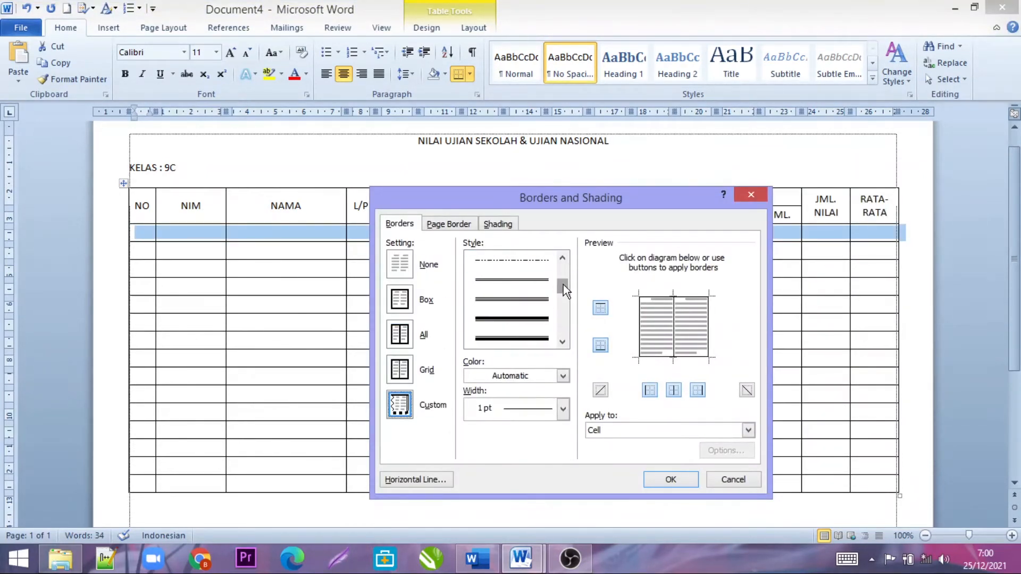
pyautogui.click(527, 274)
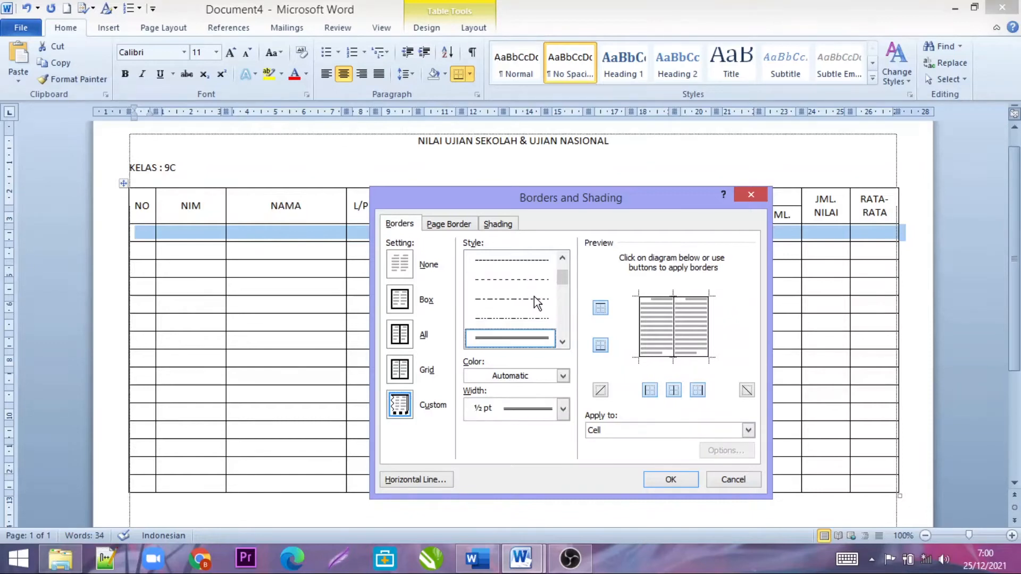
pyautogui.click(563, 376)
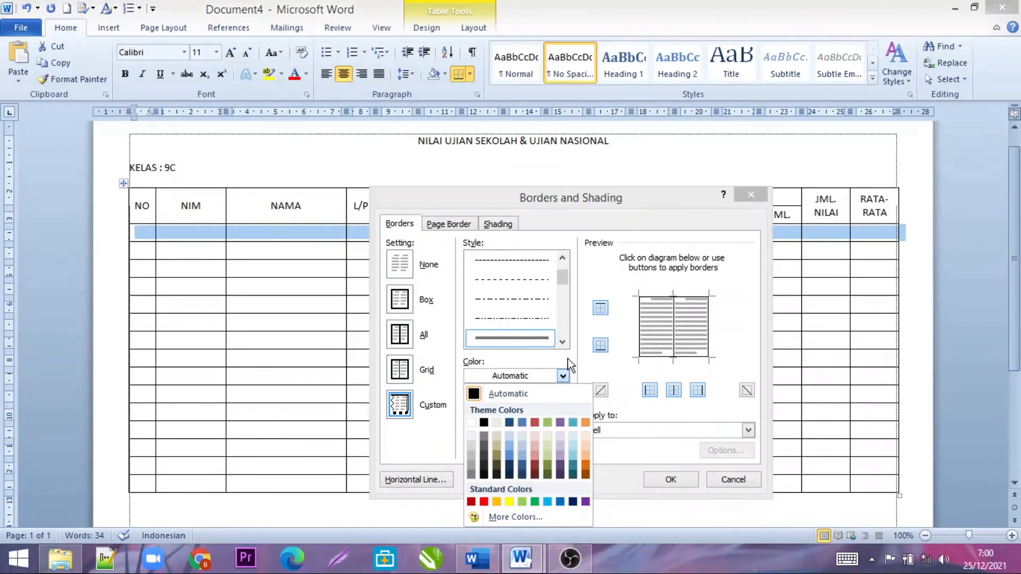
pyautogui.click(569, 364)
pyautogui.click(601, 308)
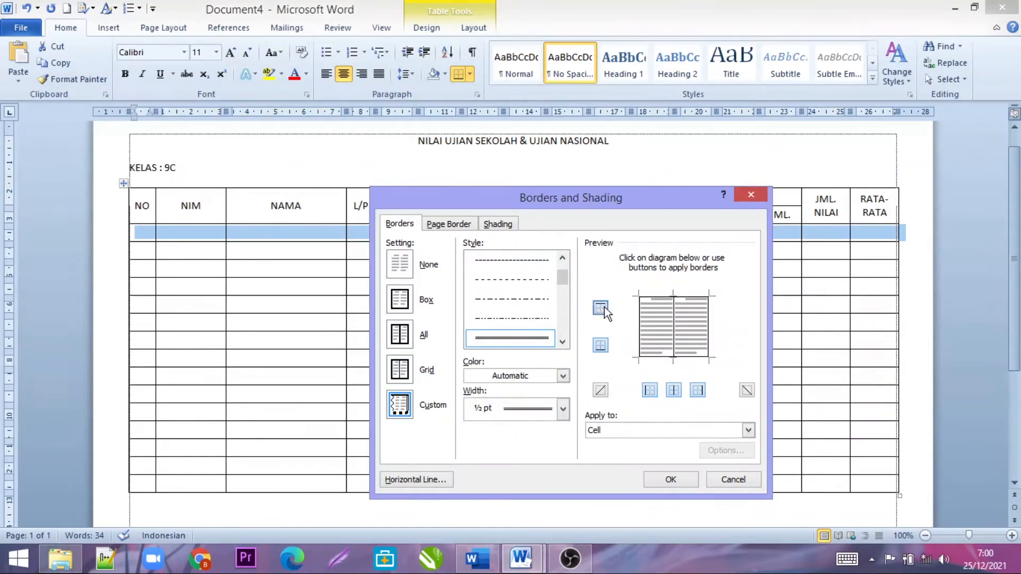
pyautogui.click(601, 309)
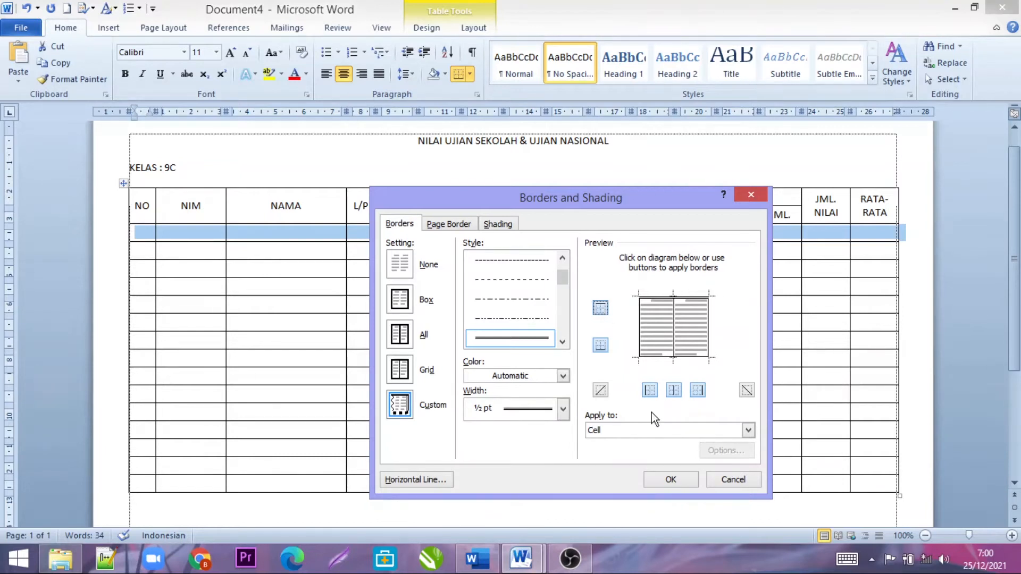
pyautogui.click(672, 478)
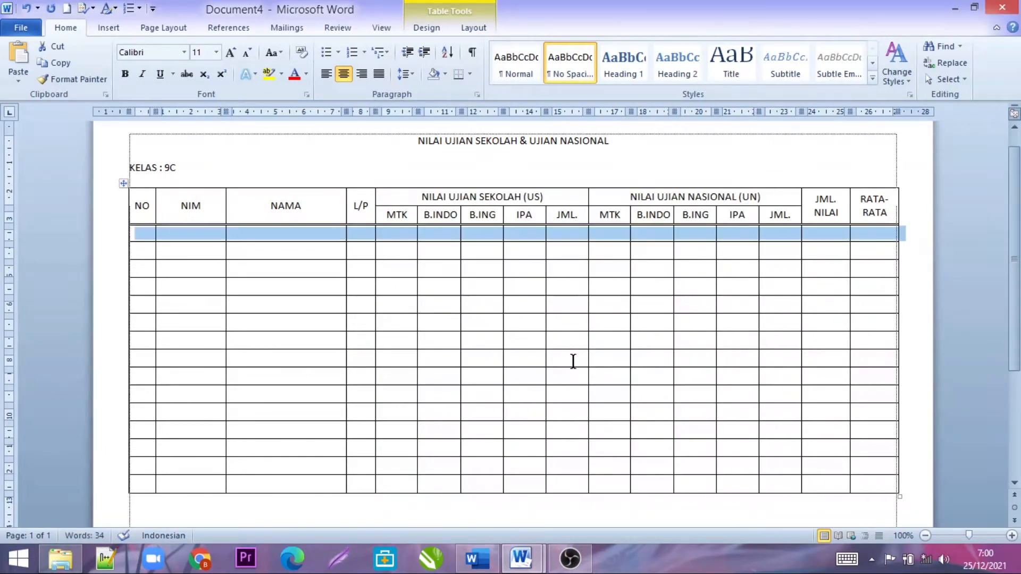
pyautogui.click(564, 353)
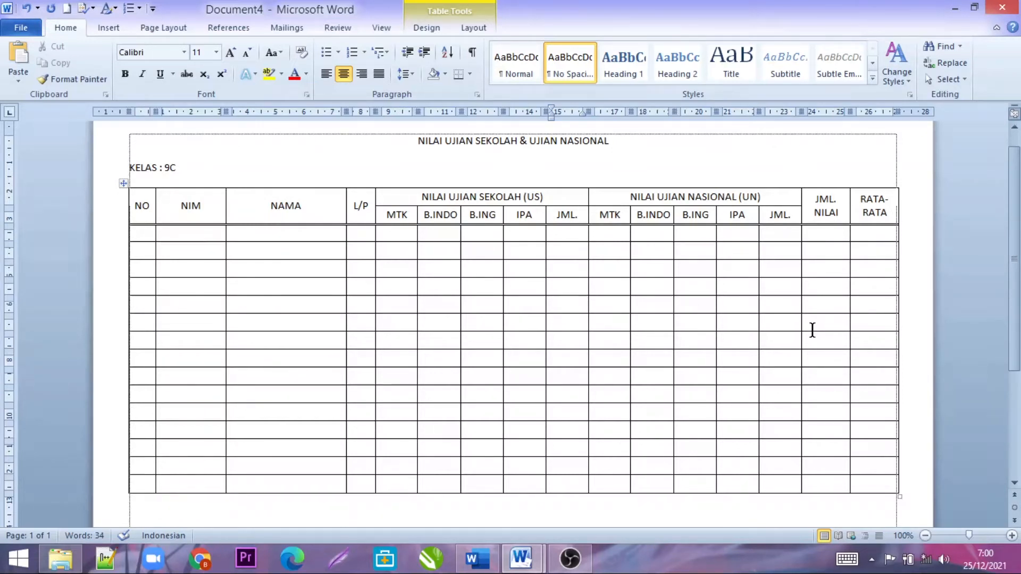
pyautogui.moveTo(107, 242); pyautogui.dragTo(99, 490)
pyautogui.click(139, 263)
pyautogui.moveTo(137, 239); pyautogui.dragTo(575, 505)
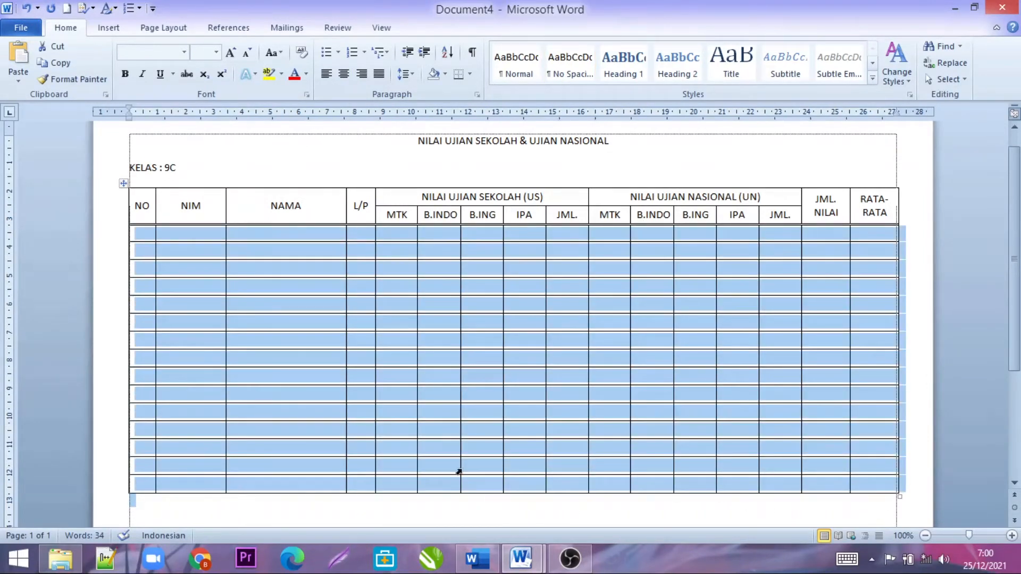
pyautogui.rightClick(399, 306)
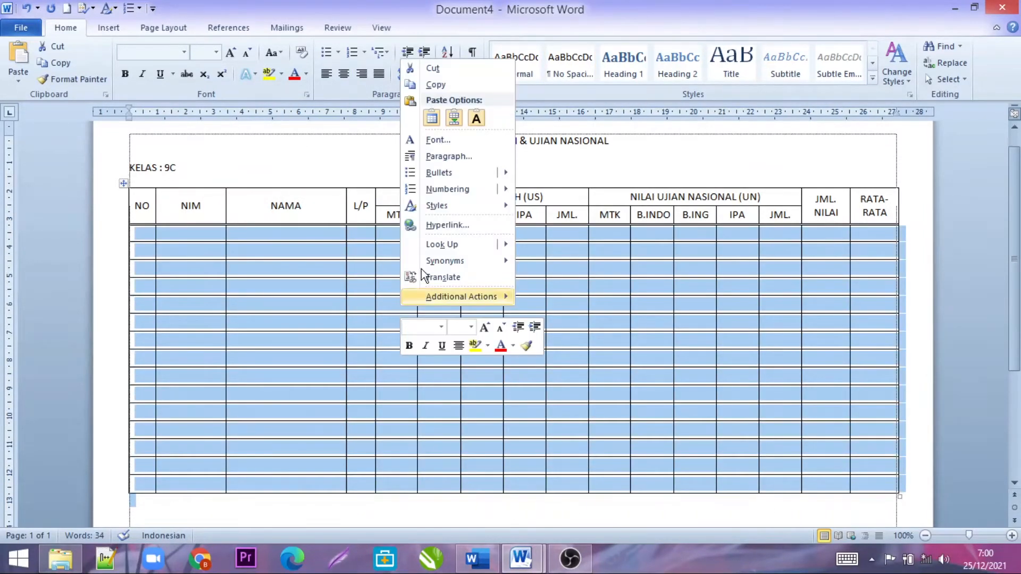
pyautogui.moveTo(448, 175)
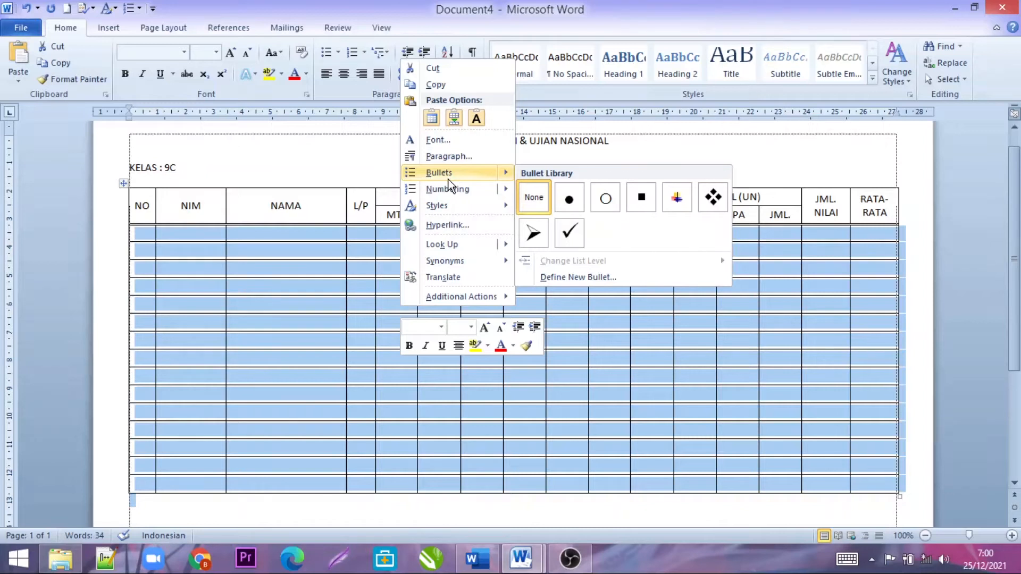
pyautogui.rightClick(610, 306)
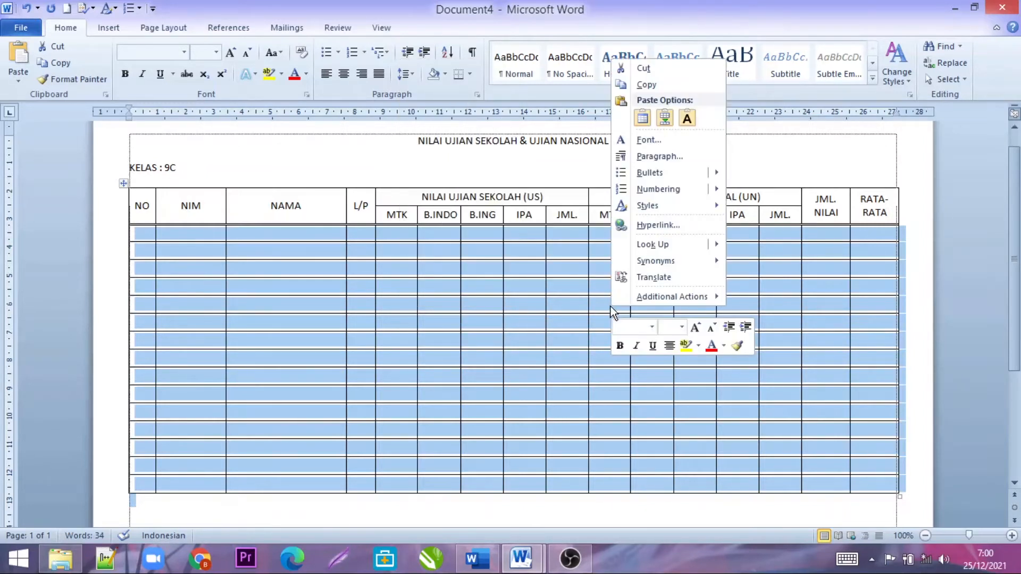
pyautogui.click(589, 317)
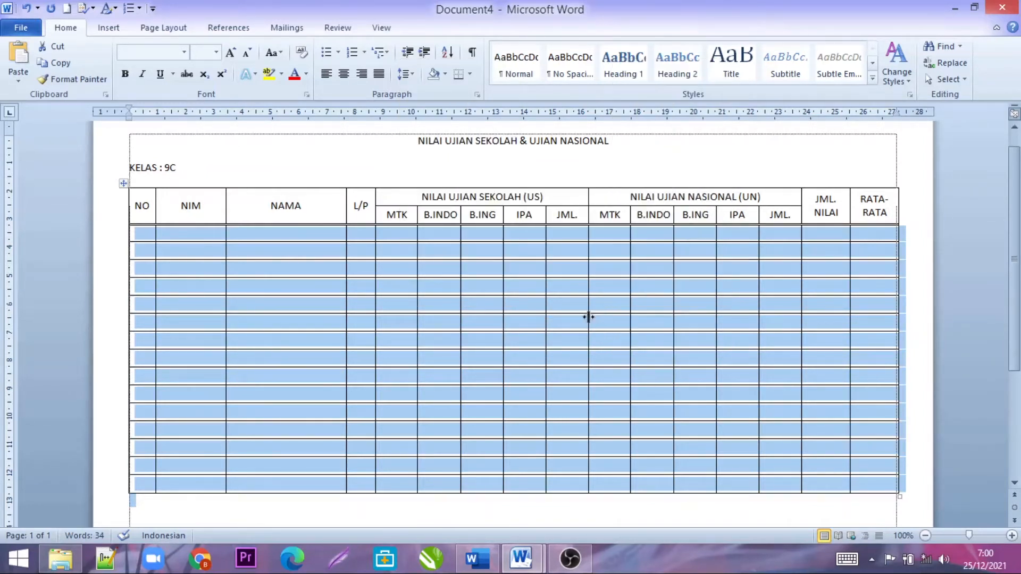
pyautogui.click(426, 301)
# Step: Set the inside horizontal borders of all blank table rows to a dotted line, ½ pt wide, in automatic color
pyautogui.moveTo(112, 238); pyautogui.dragTo(112, 494)
pyautogui.rightClick(200, 360)
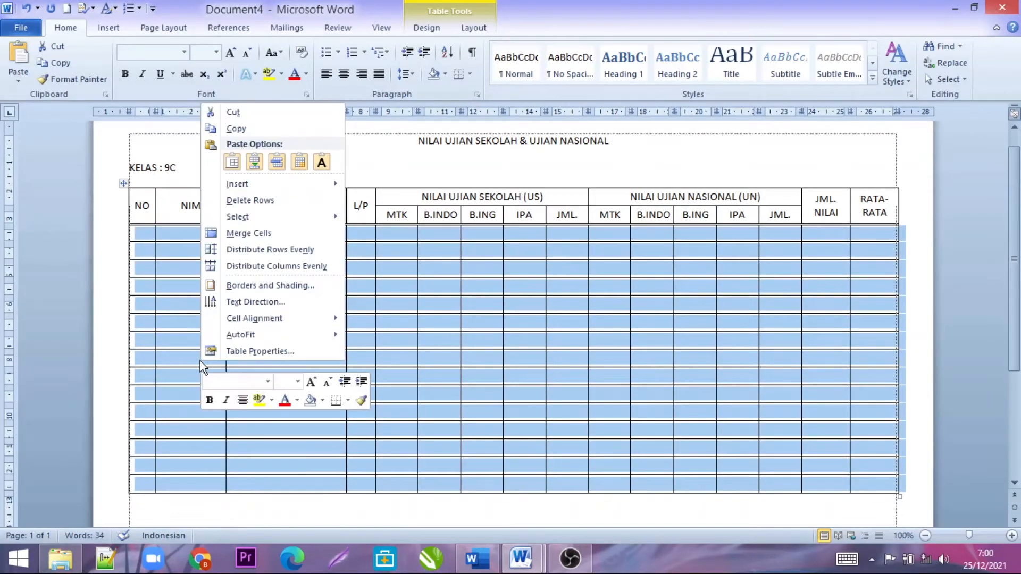
pyautogui.click(257, 289)
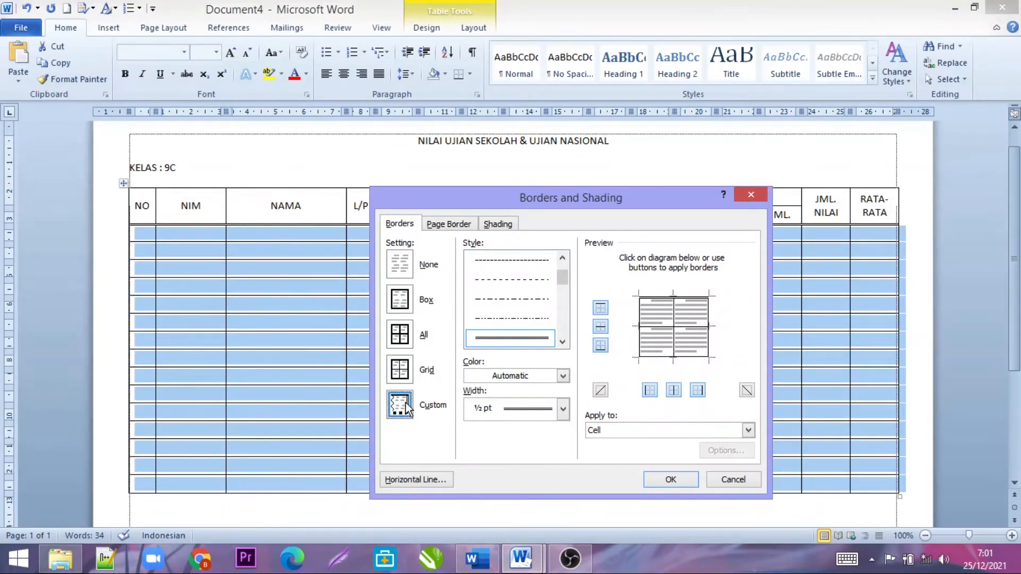
pyautogui.moveTo(567, 280); pyautogui.dragTo(565, 268)
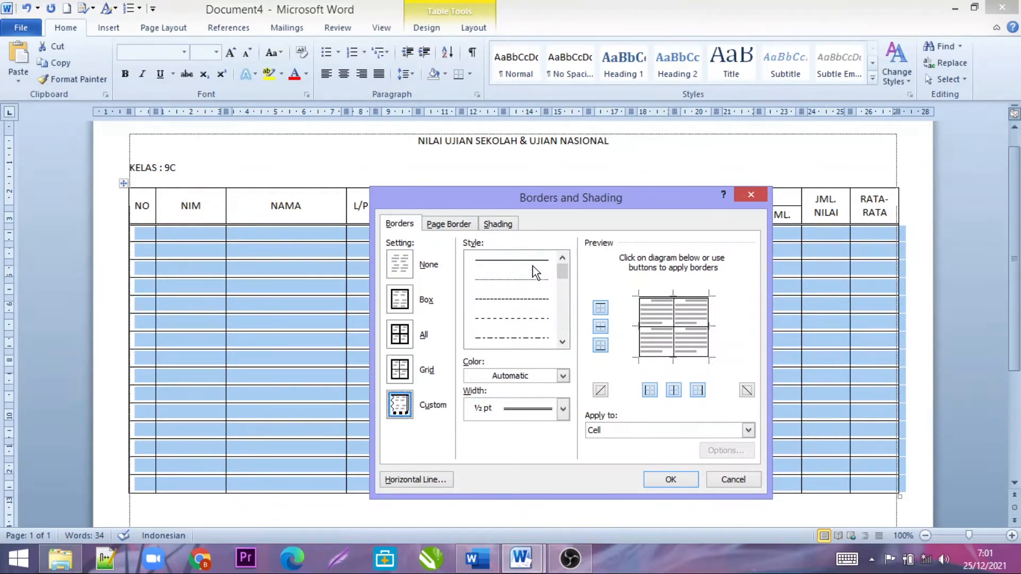
pyautogui.click(504, 281)
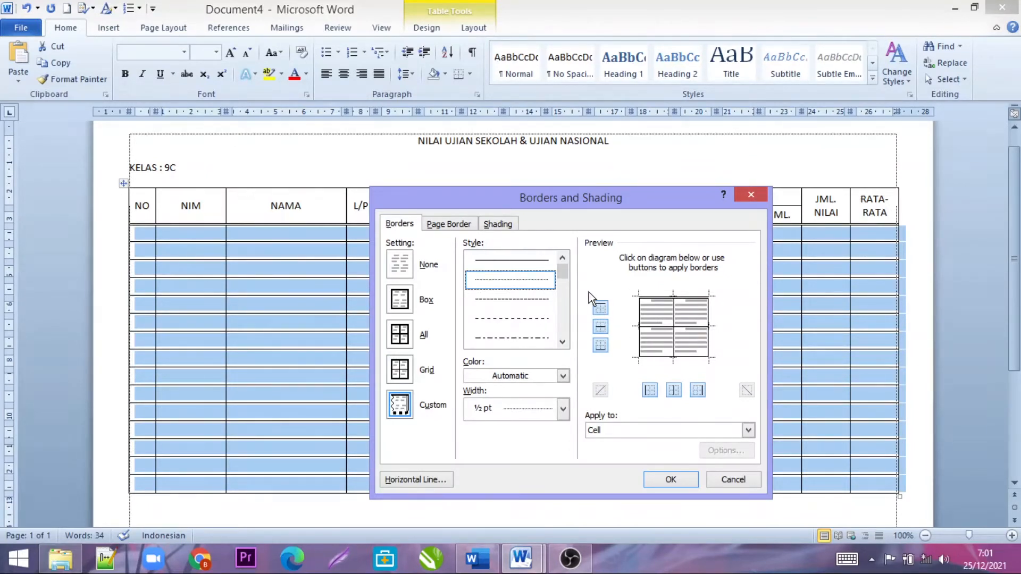
pyautogui.click(601, 307)
pyautogui.moveTo(616, 202); pyautogui.dragTo(660, 250)
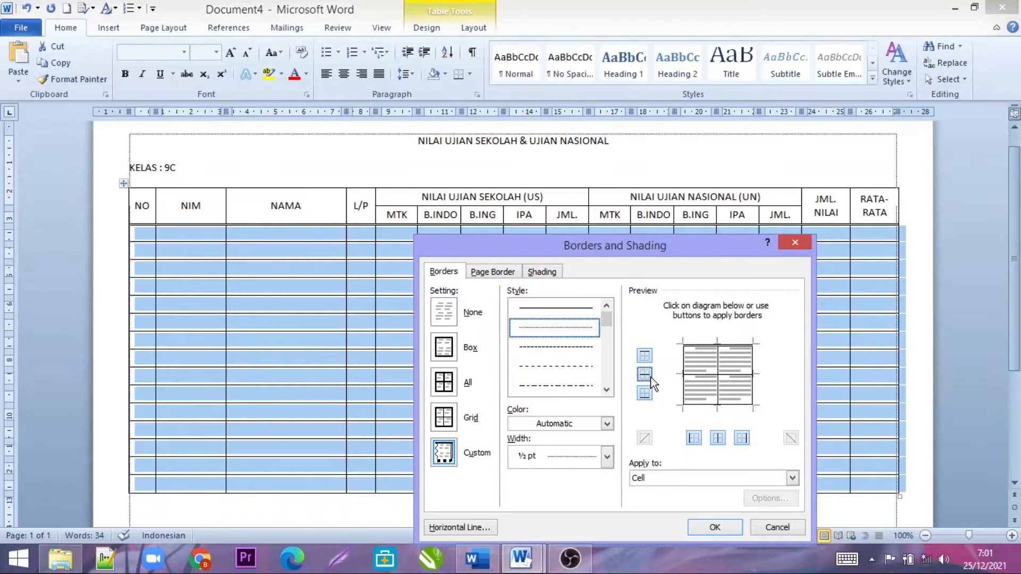
pyautogui.moveTo(633, 253); pyautogui.dragTo(632, 207)
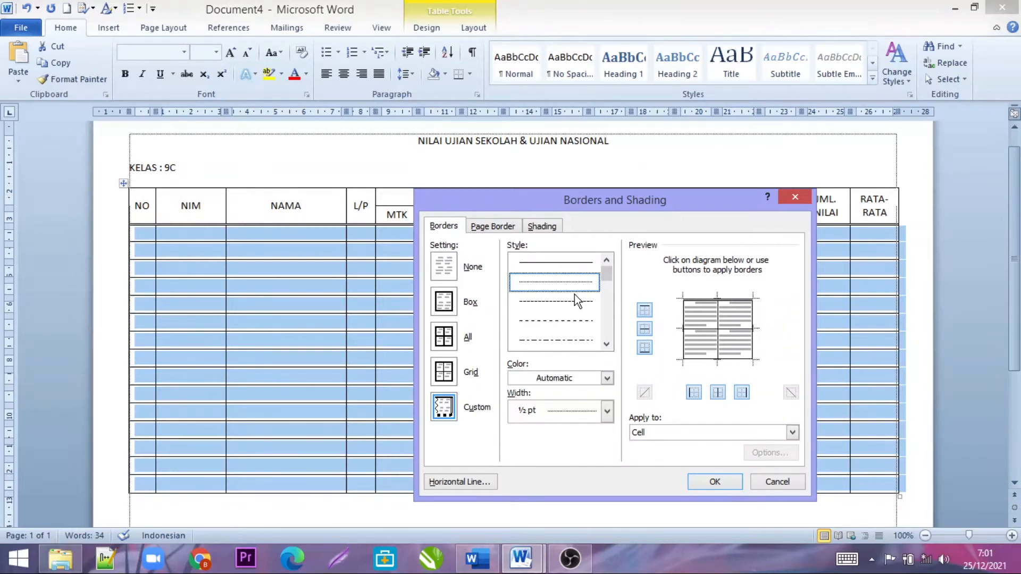
pyautogui.click(646, 331)
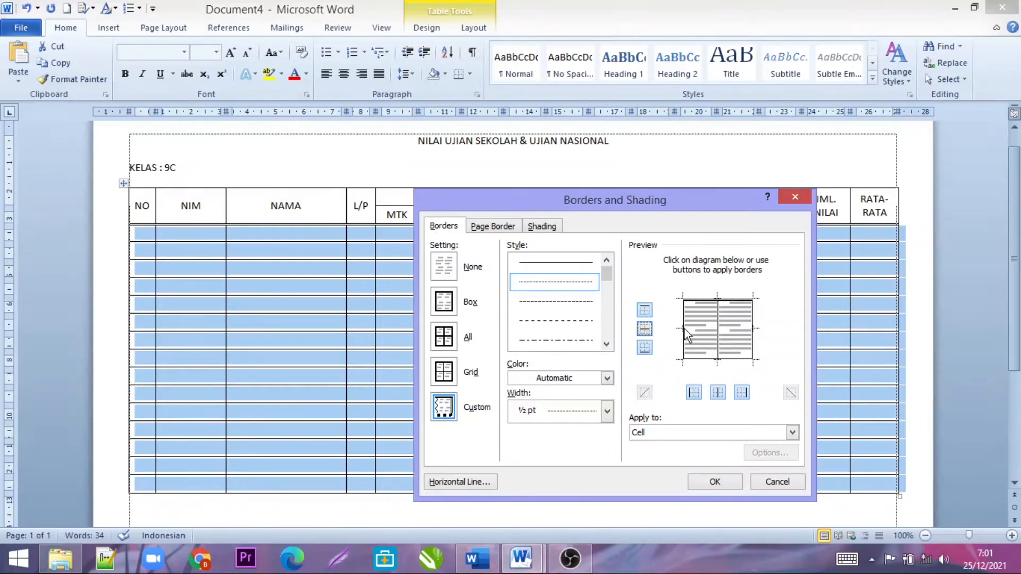
pyautogui.click(645, 331)
pyautogui.click(714, 481)
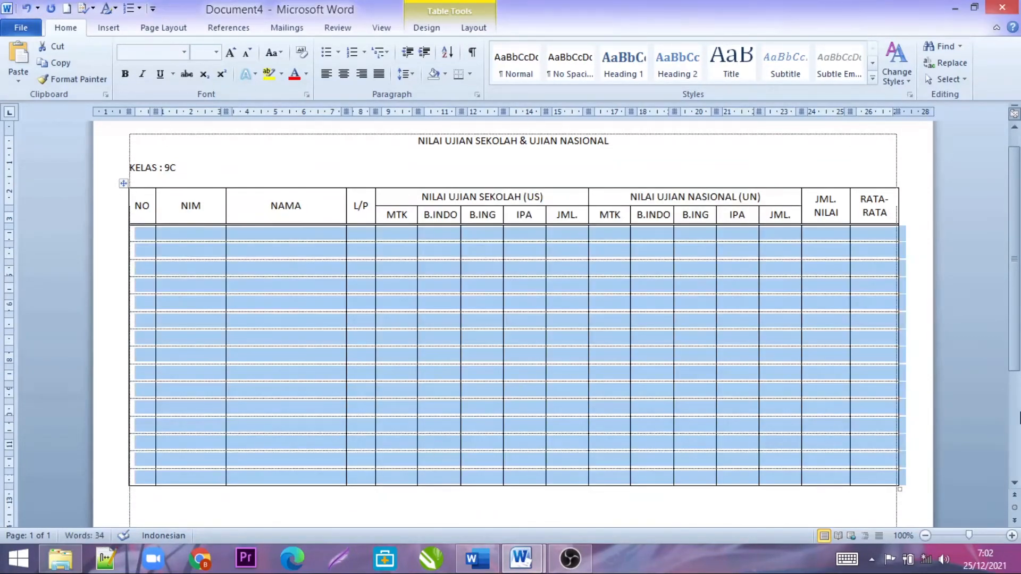
pyautogui.click(971, 356)
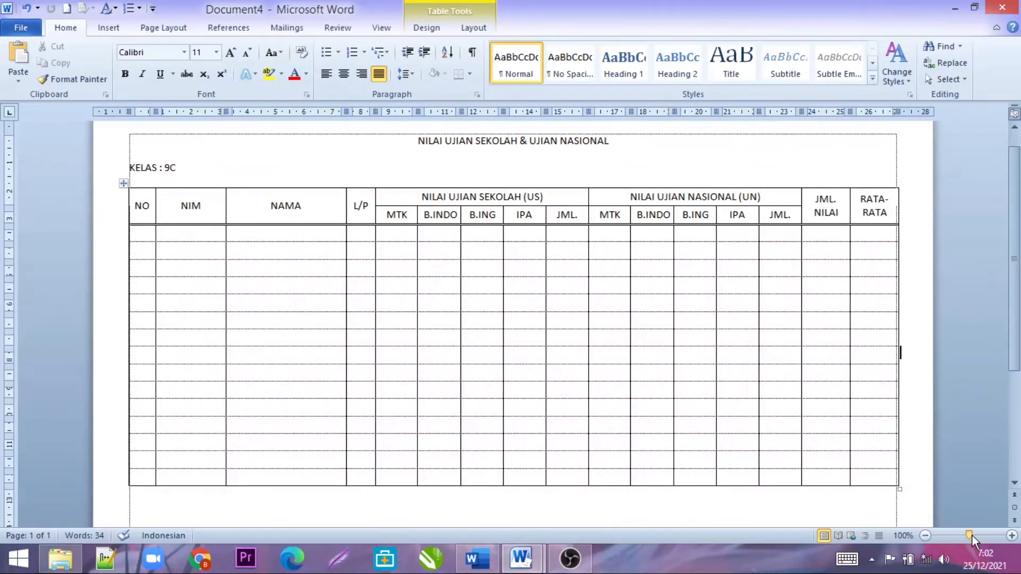
# Step: Examine the bordered table, compare it with the table in the NILAI UJIAN SEKOLAH reference document, and return to Document4
pyautogui.moveTo(971, 536); pyautogui.dragTo(974, 535)
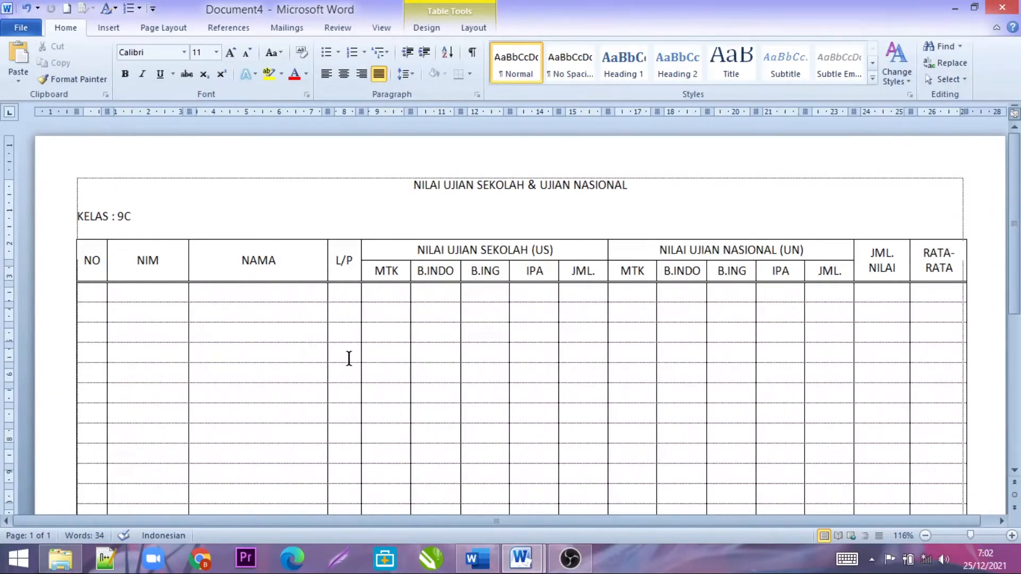
pyautogui.scroll(-1, 351, 361)
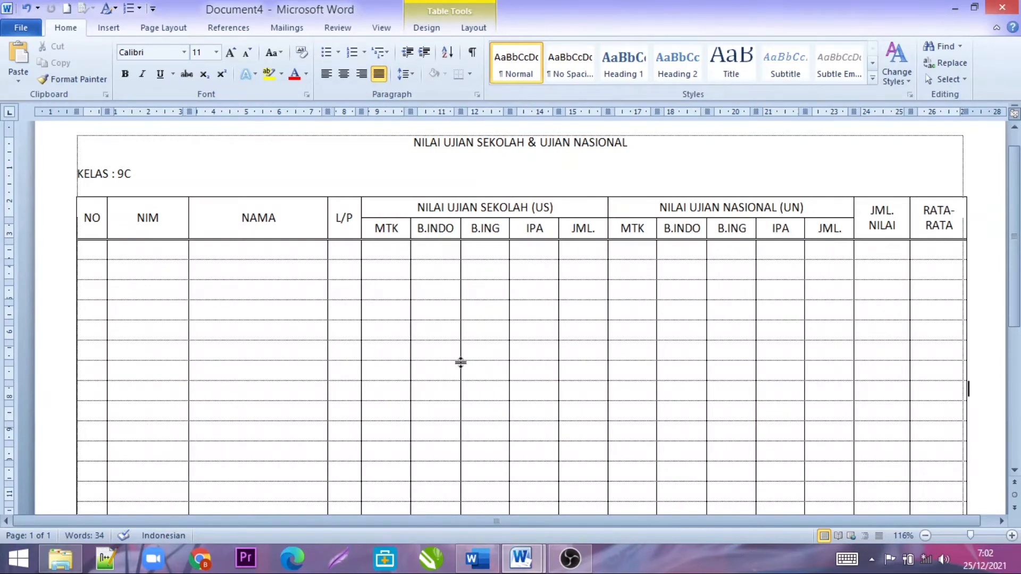
pyautogui.moveTo(521, 559)
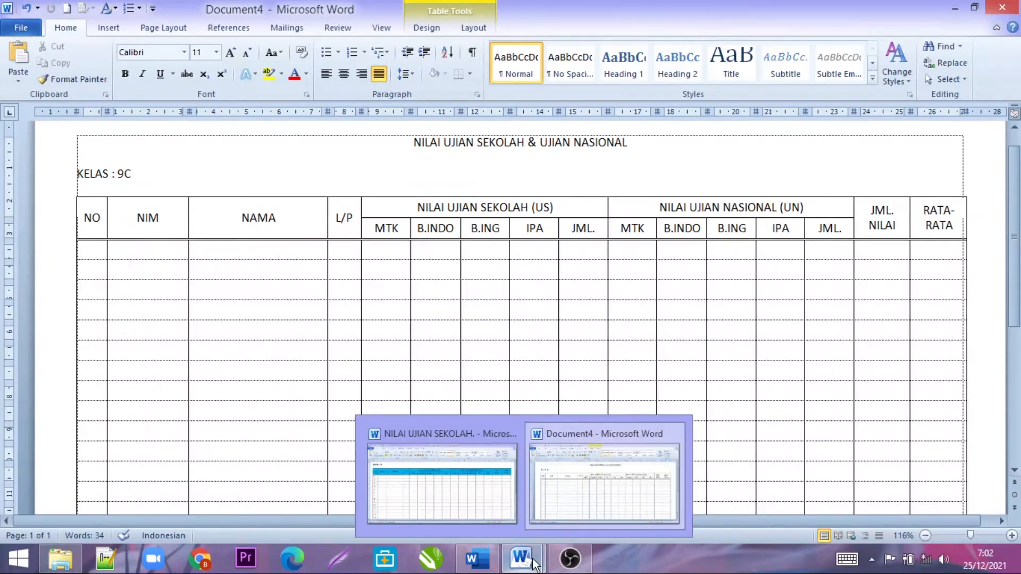
pyautogui.click(486, 487)
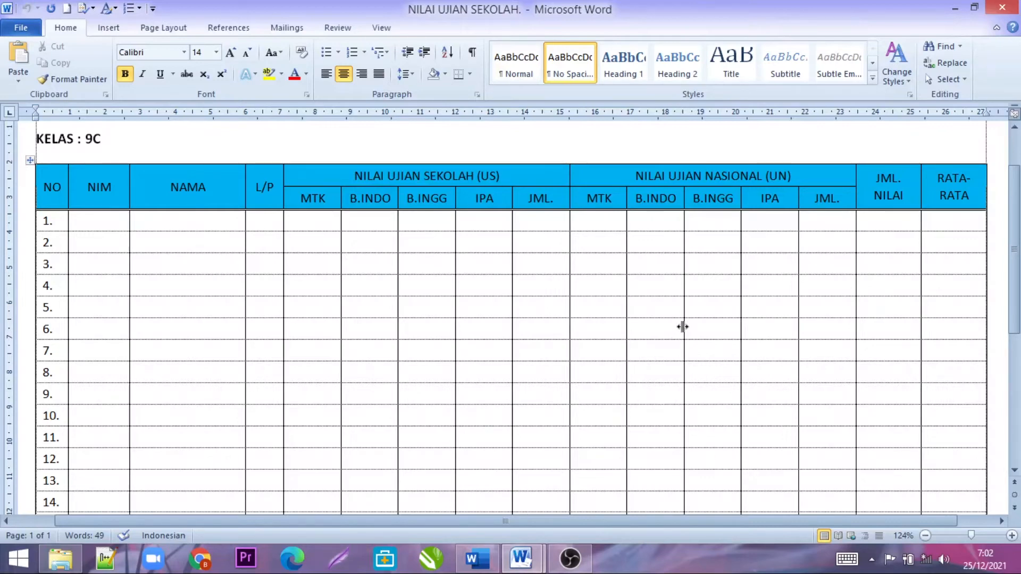
pyautogui.scroll(-4, 683, 326)
pyautogui.scroll(5, 683, 327)
pyautogui.scroll(-3, 684, 326)
pyautogui.scroll(-3, 684, 326)
pyautogui.scroll(4, 600, 422)
pyautogui.moveTo(562, 566)
pyautogui.moveTo(536, 551)
pyautogui.click(591, 484)
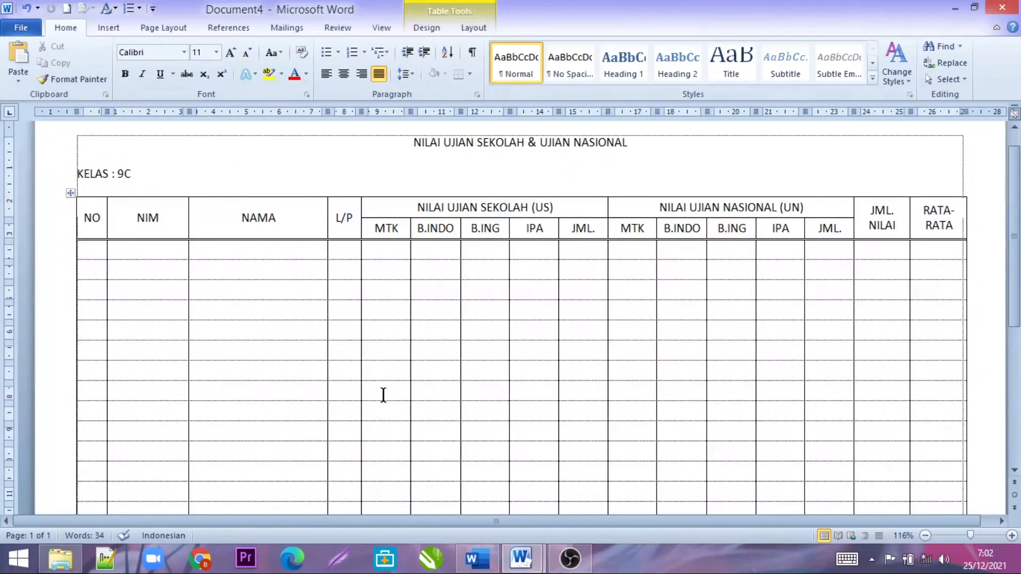
# Step: Apply a standard yellow fill to all cells of the two header rows using Borders and Shading
pyautogui.click(85, 202)
pyautogui.moveTo(91, 201); pyautogui.dragTo(970, 212)
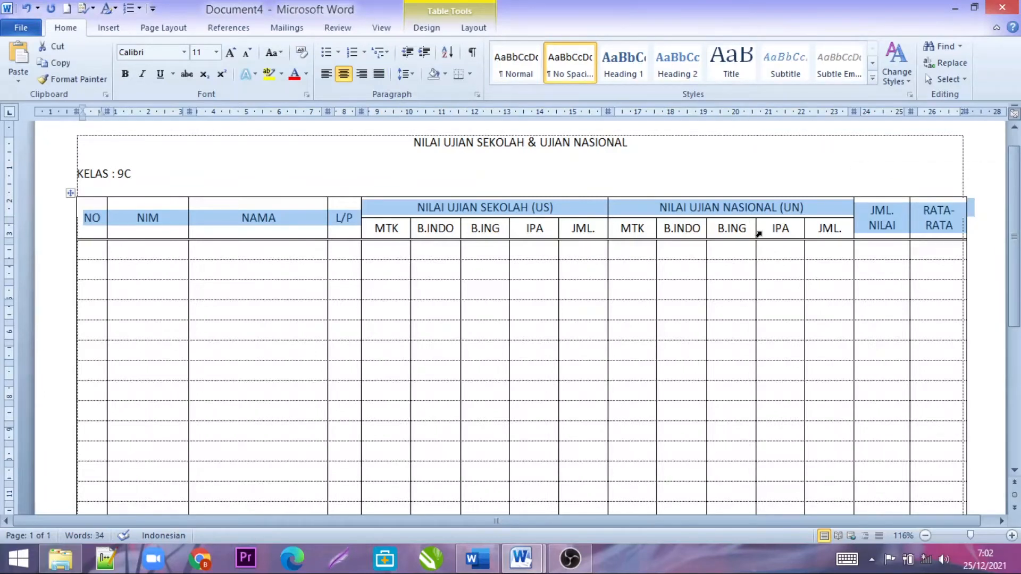
pyautogui.click(722, 169)
pyautogui.moveTo(91, 205); pyautogui.dragTo(982, 229)
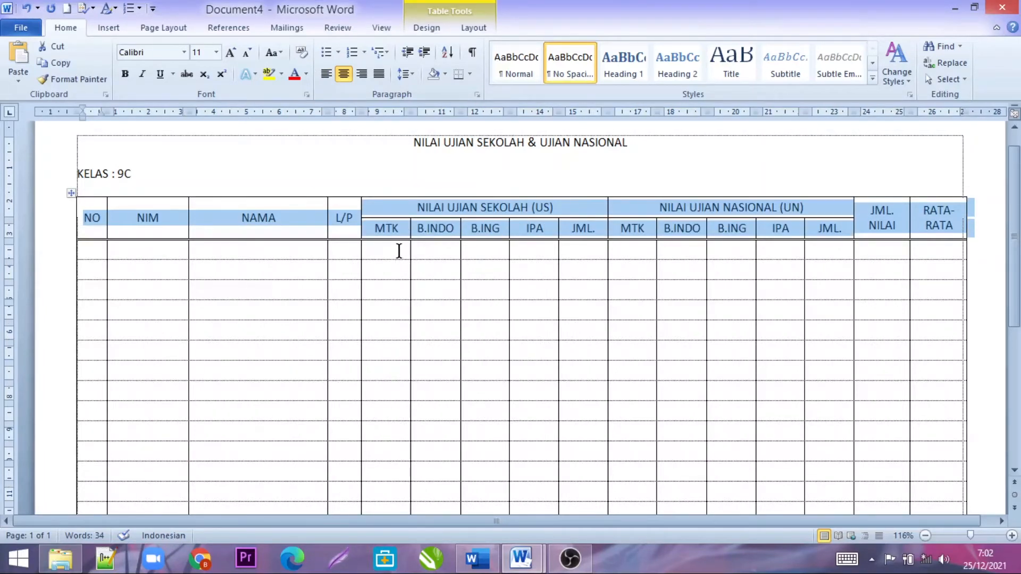
pyautogui.rightClick(398, 212)
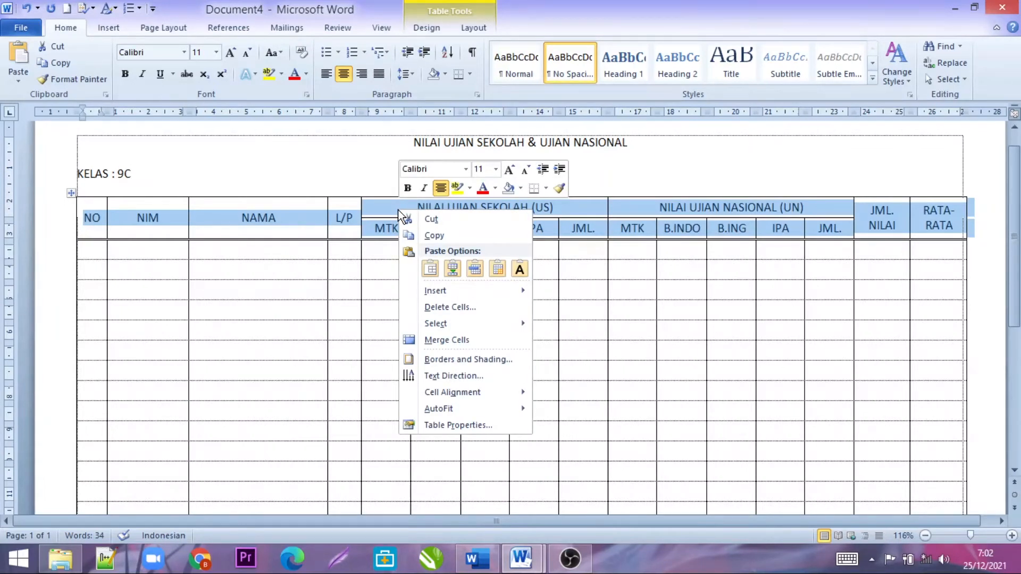
pyautogui.click(480, 361)
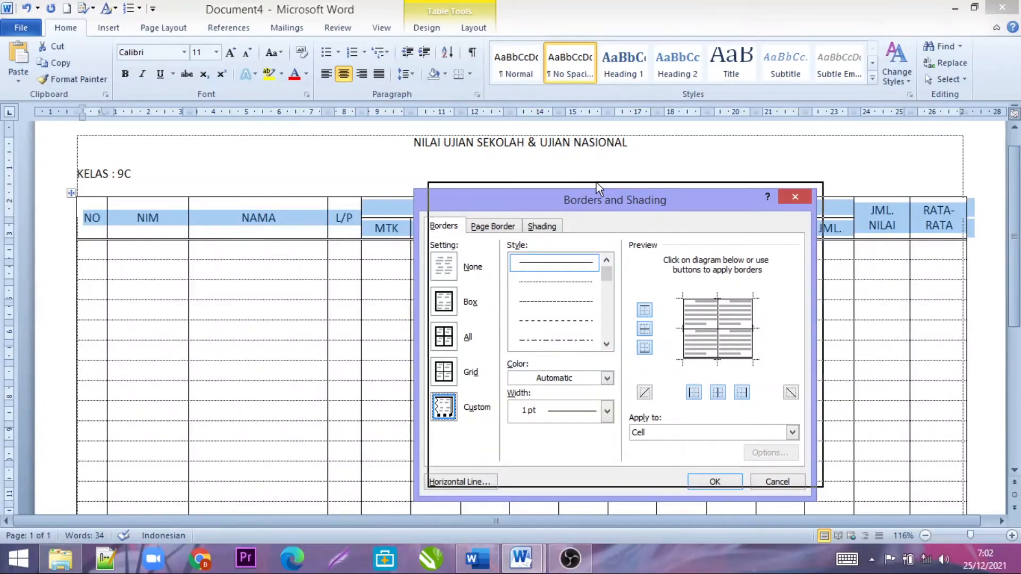
pyautogui.moveTo(587, 195); pyautogui.dragTo(617, 140)
pyautogui.click(560, 173)
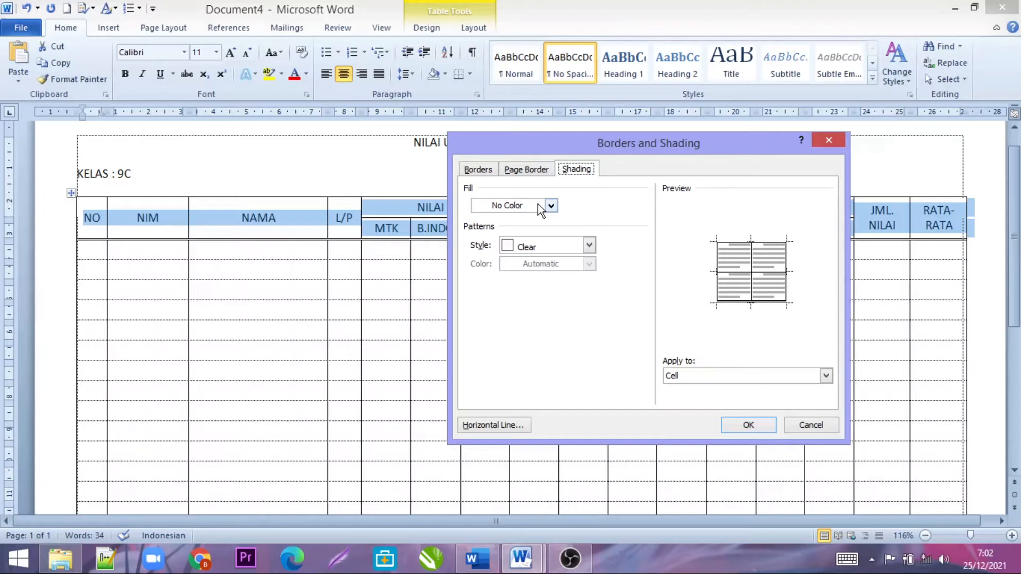
pyautogui.click(551, 205)
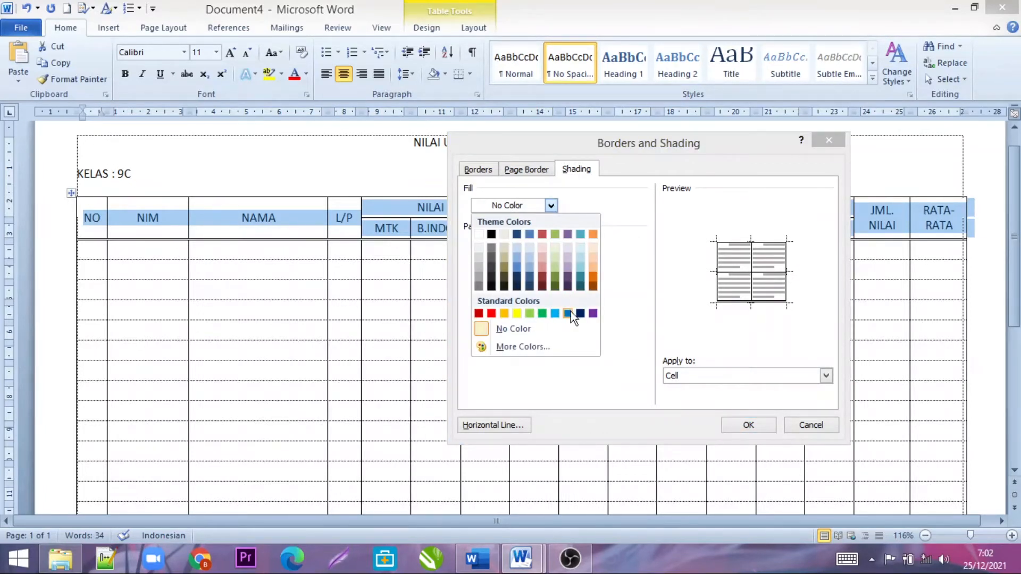
pyautogui.click(517, 313)
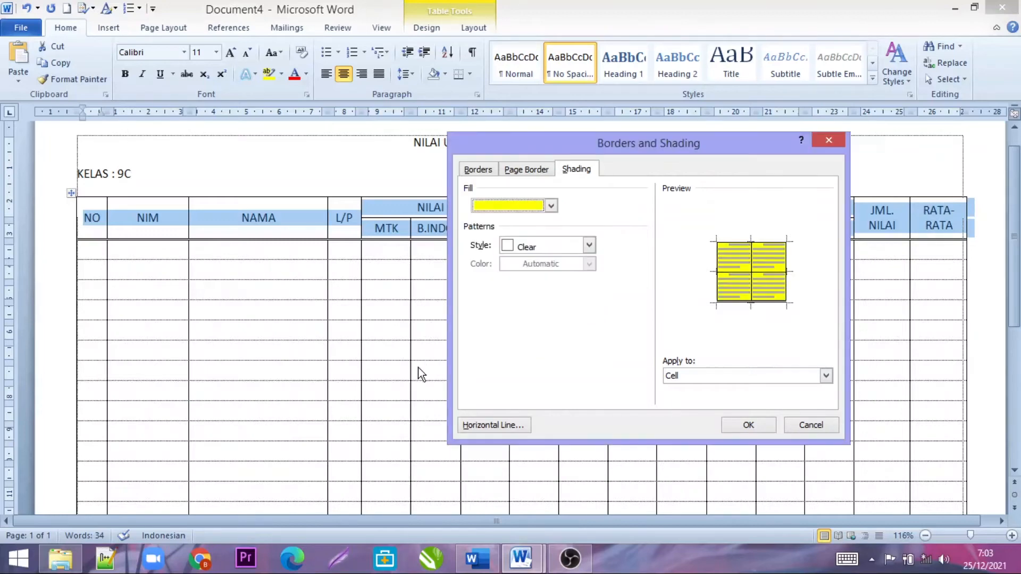
pyautogui.click(756, 431)
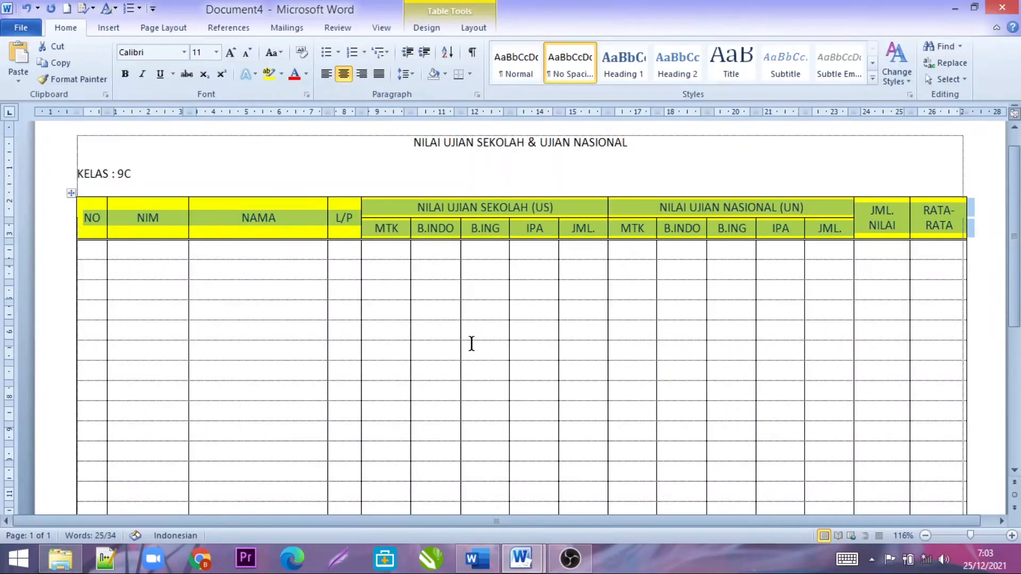
pyautogui.click(307, 167)
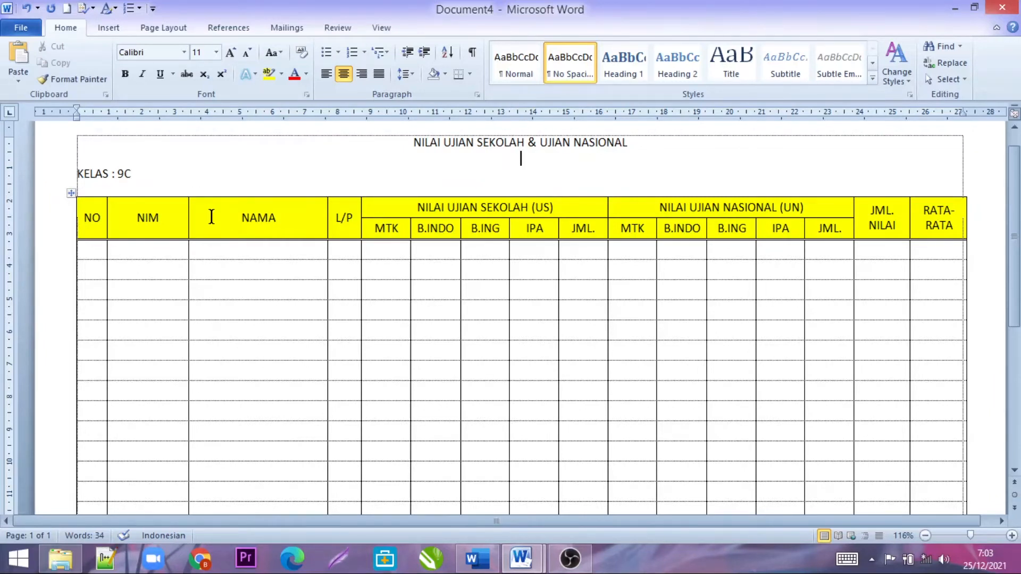
# Step: Shade all cells of the two header rows with the standard light blue color
pyautogui.moveTo(84, 210); pyautogui.dragTo(979, 236)
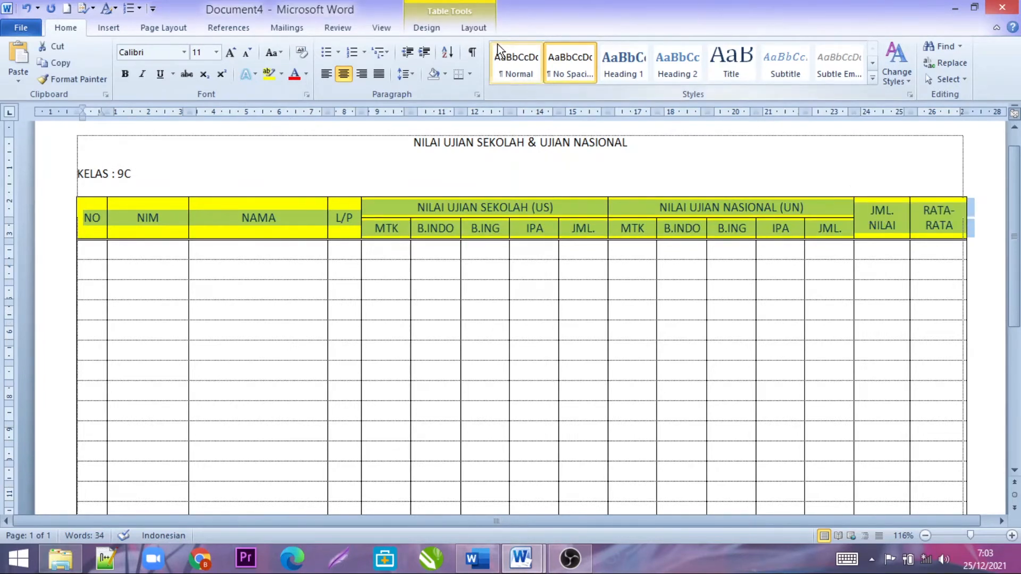
pyautogui.click(473, 28)
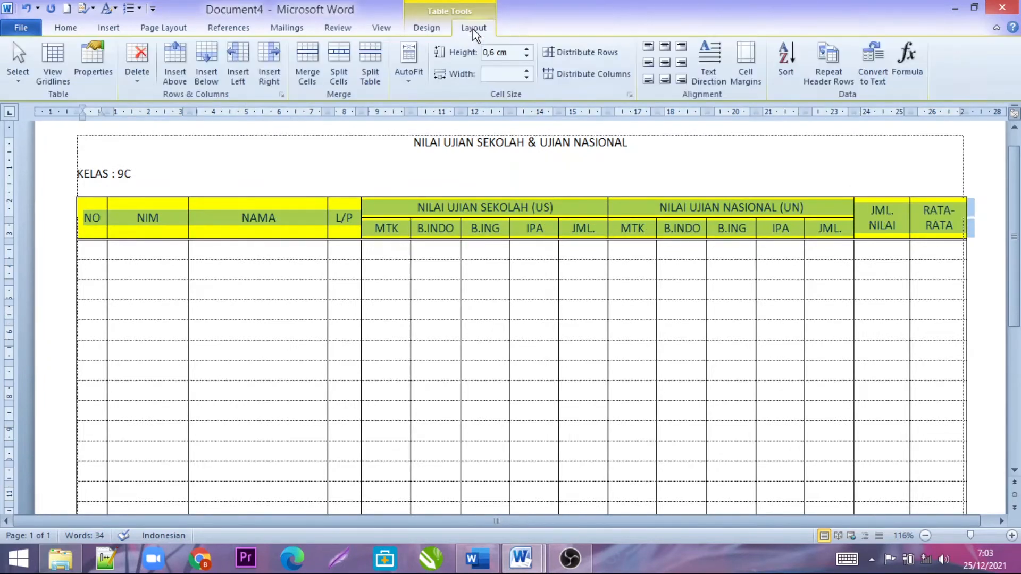
pyautogui.click(432, 30)
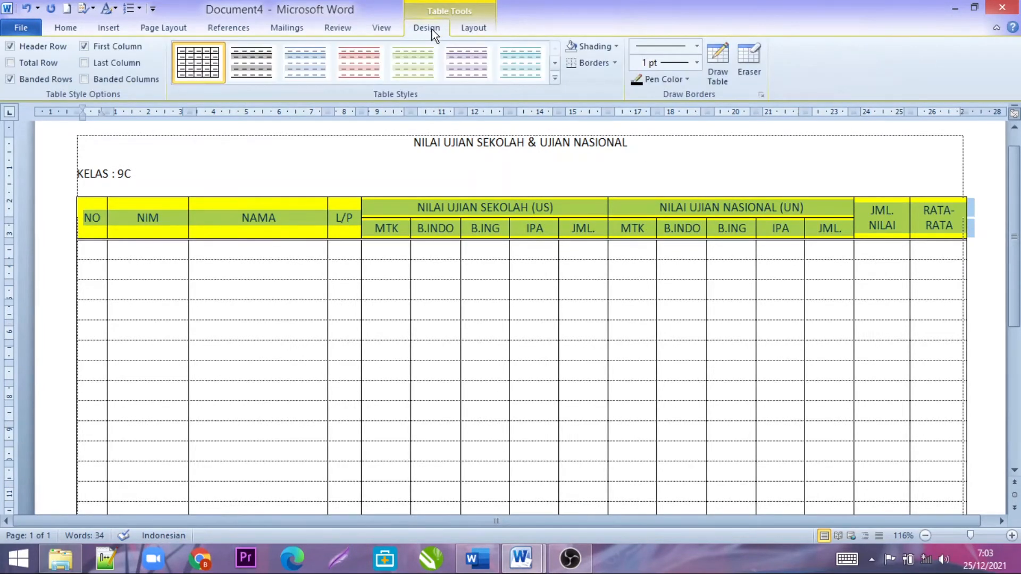
pyautogui.click(616, 46)
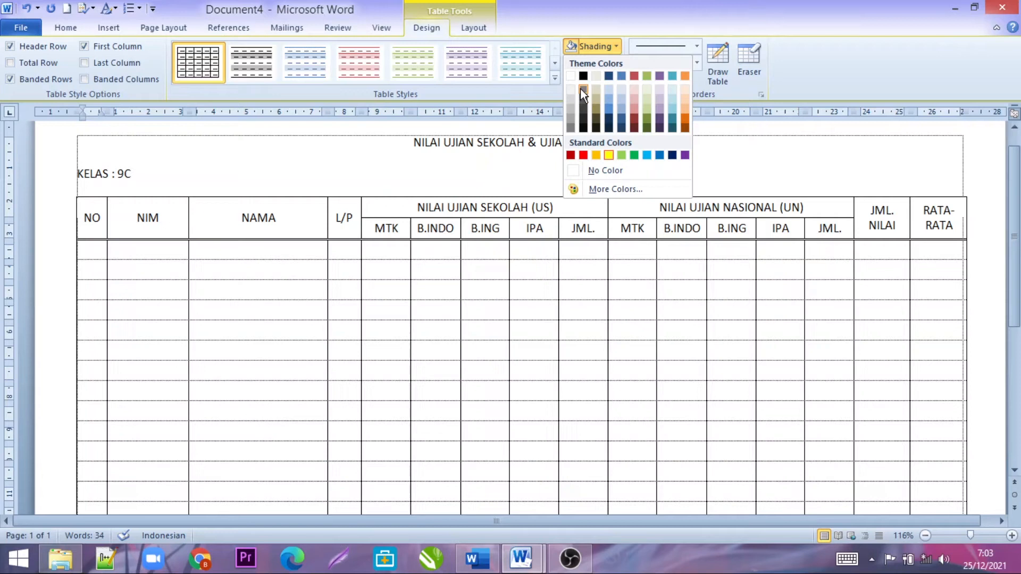
pyautogui.click(649, 153)
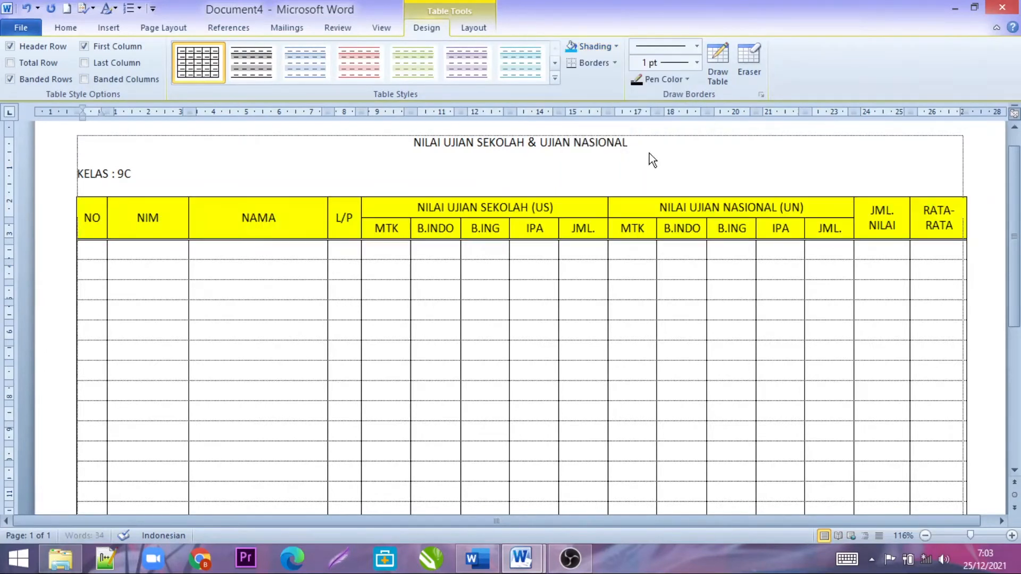
pyautogui.click(637, 210)
pyautogui.scroll(-2, 168, 182)
pyautogui.scroll(1, 205, 175)
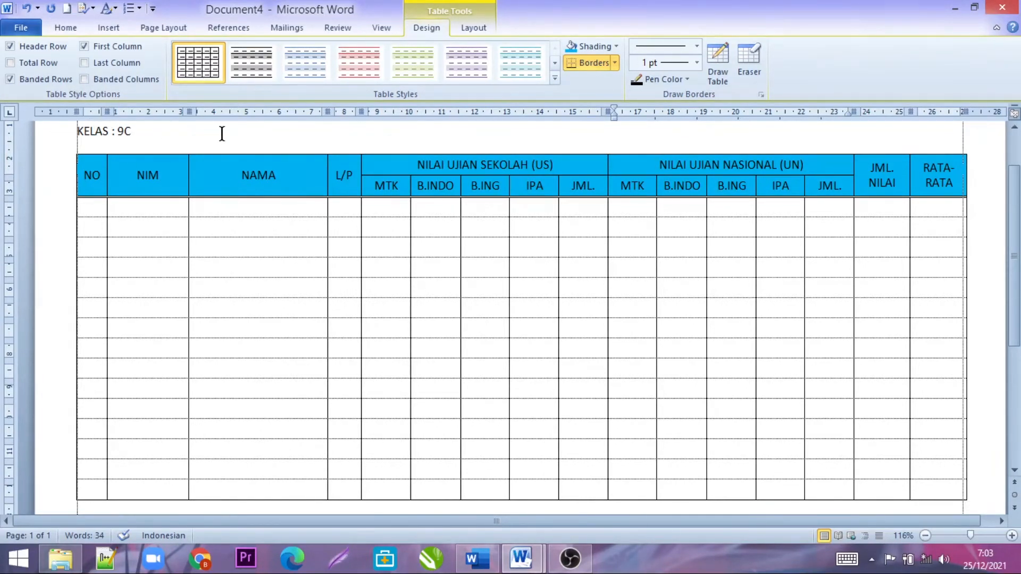
pyautogui.scroll(-1, 162, 169)
pyautogui.scroll(1, 181, 167)
pyautogui.scroll(-1, 160, 223)
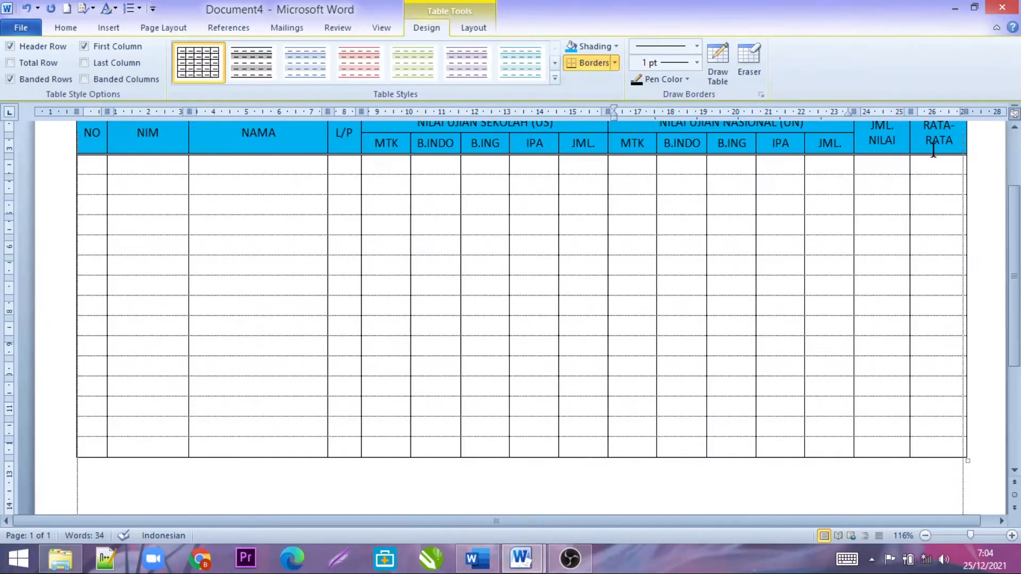
# Step: Enter 15 in the NO column of the table's last row
pyautogui.scroll(-3, 205, 371)
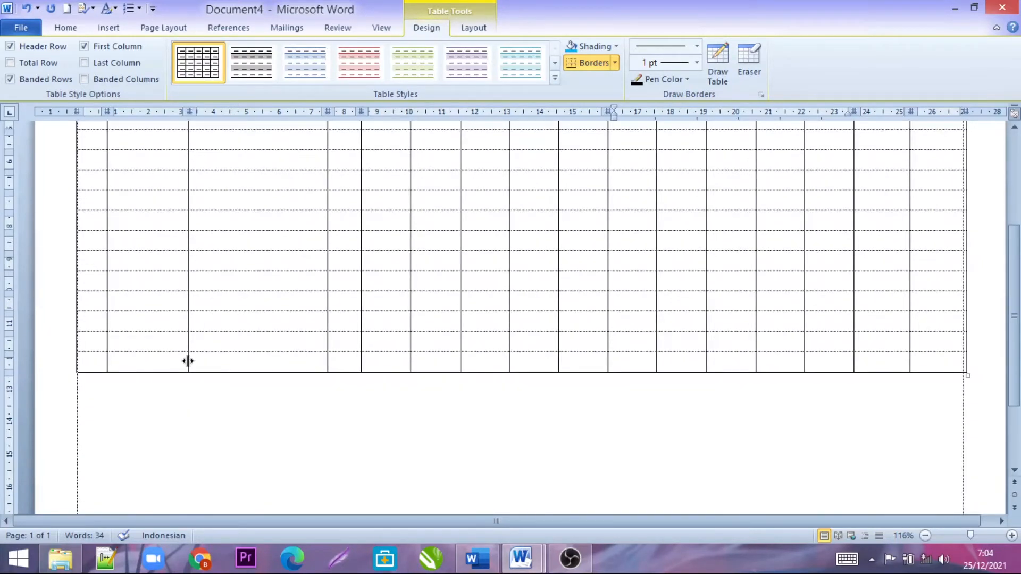
pyautogui.click(152, 360)
pyautogui.scroll(1, 153, 360)
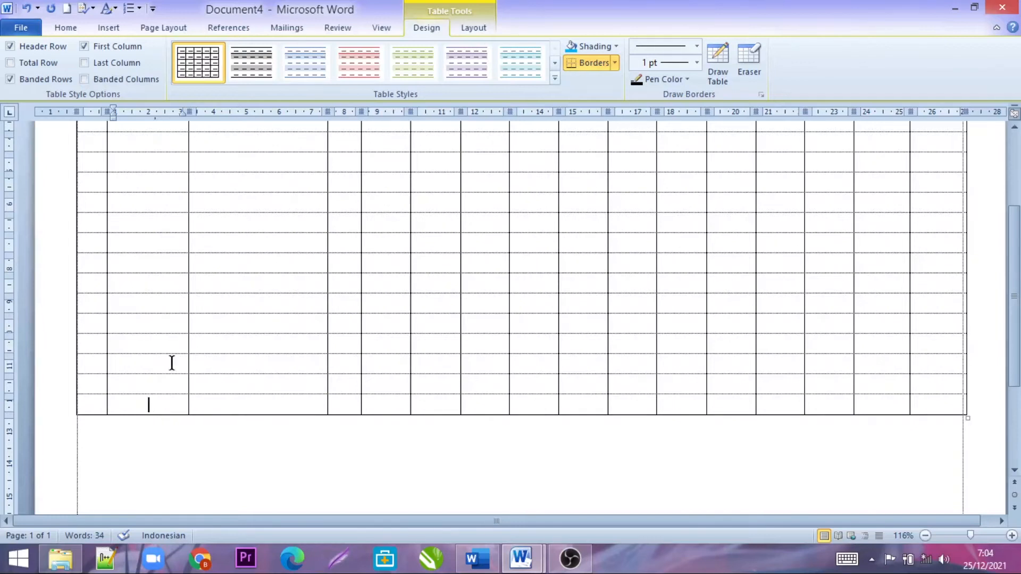
pyautogui.scroll(1, 174, 94)
pyautogui.scroll(3, 169, 131)
pyautogui.scroll(-3, 208, 287)
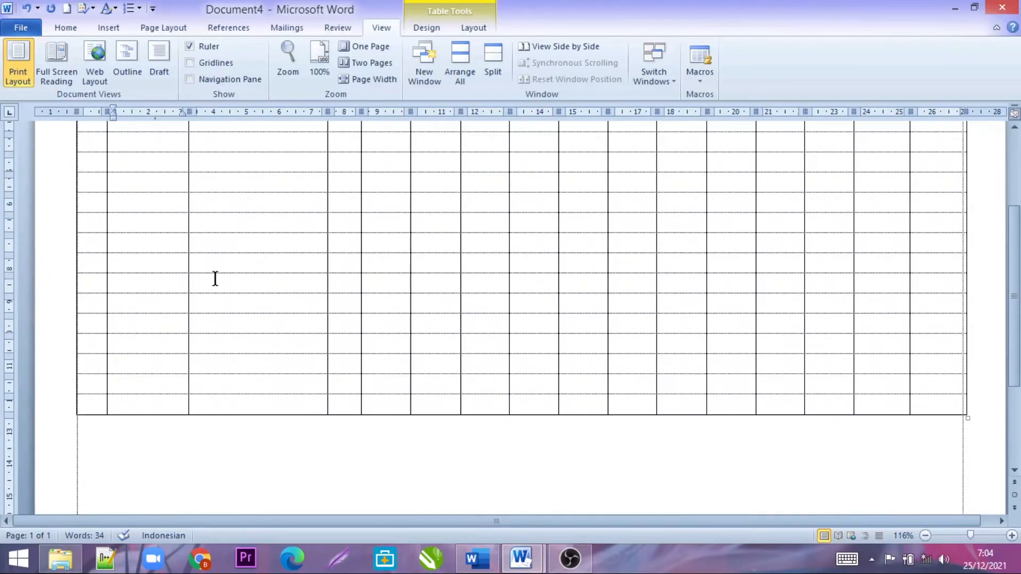
pyautogui.click(101, 406)
pyautogui.write('15')
# Step: Insert a blank table row directly below the row numbered 15
pyautogui.click(160, 405)
pyautogui.scroll(1, 163, 401)
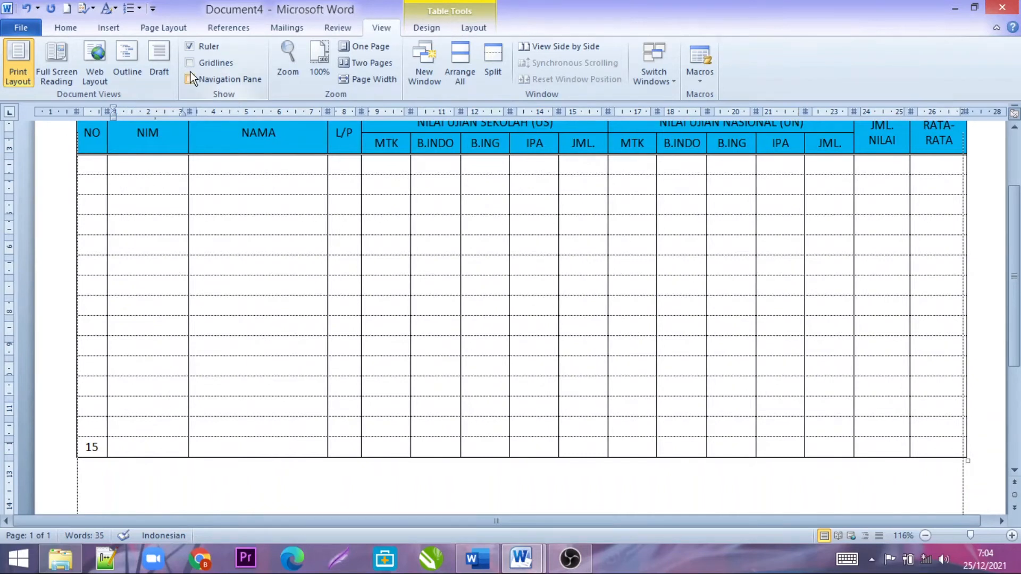
pyautogui.click(476, 29)
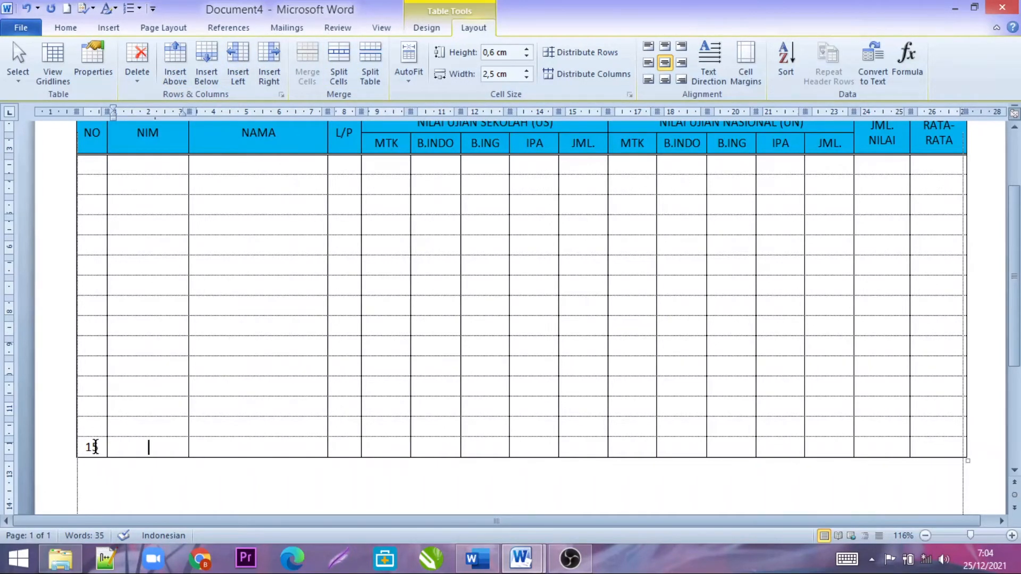
pyautogui.click(123, 440)
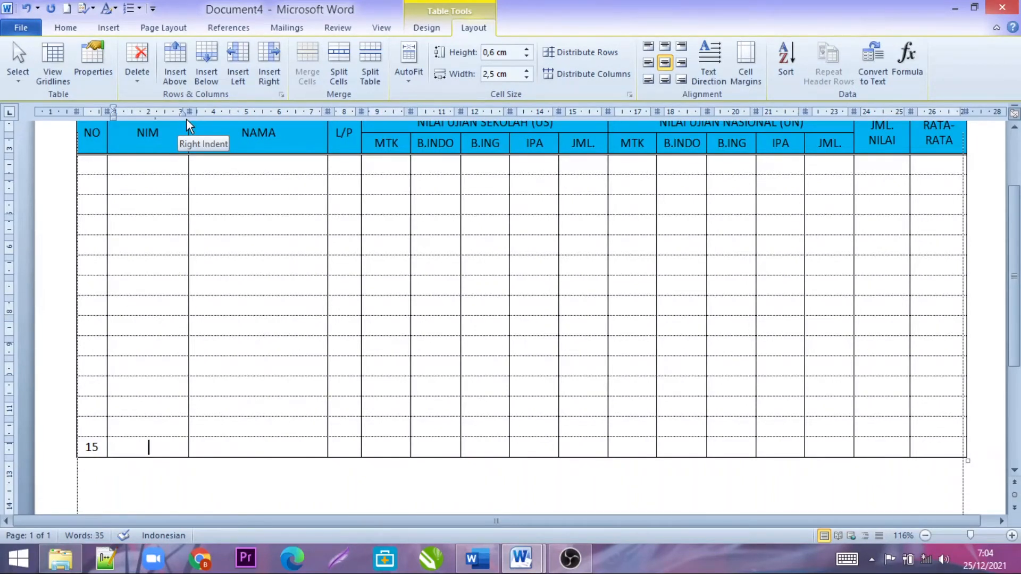
pyautogui.click(212, 62)
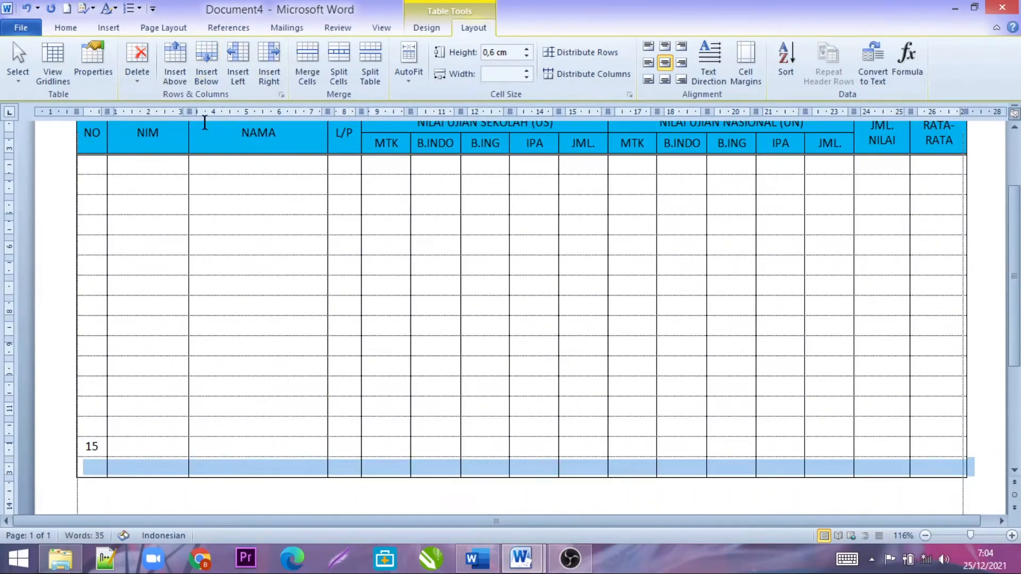
# Step: Number the row above 15 as 13 and insert a blank row between the two numbered rows
pyautogui.click(147, 448)
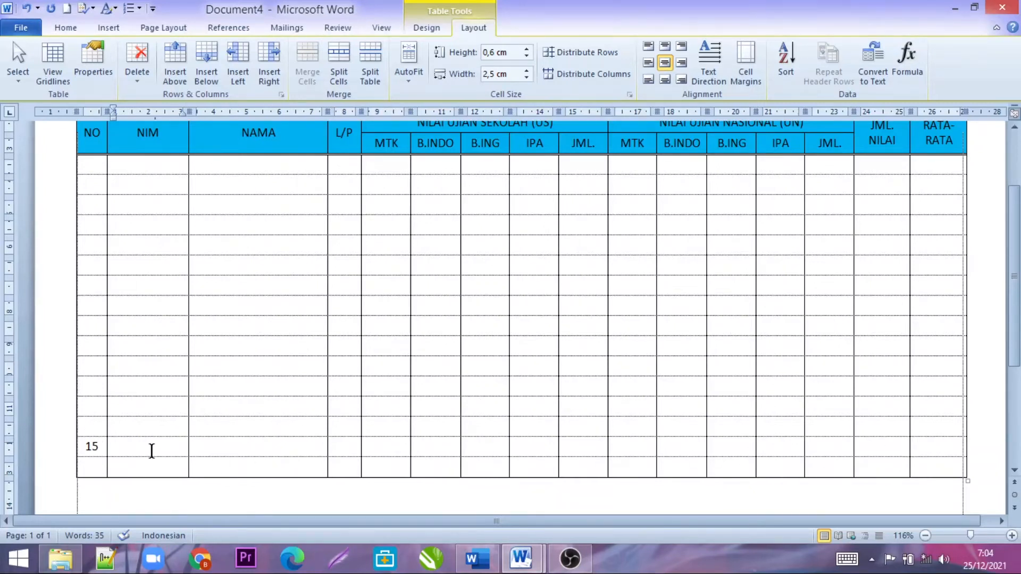
pyautogui.click(92, 428)
pyautogui.write('1')
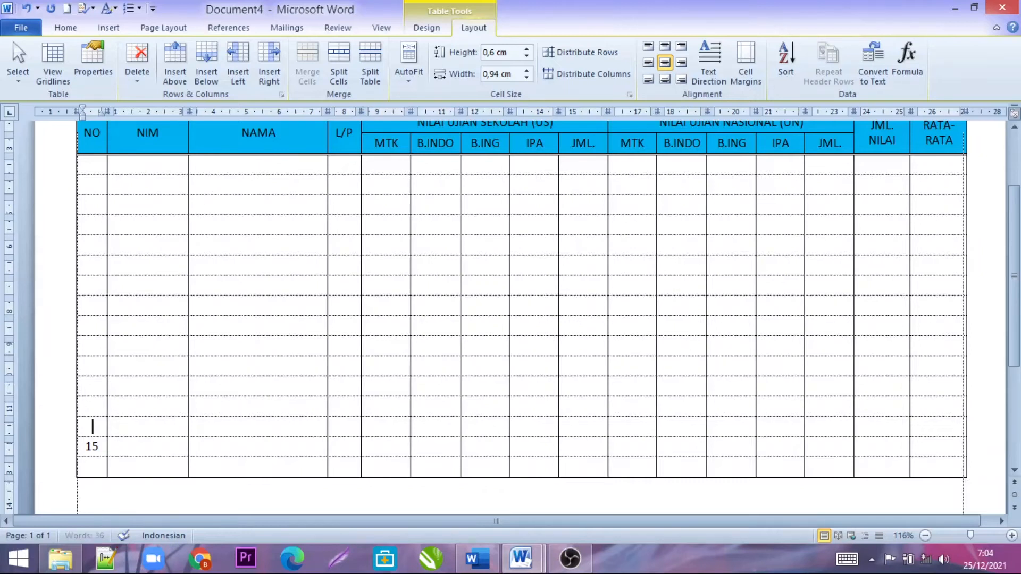
pyautogui.write('3')
pyautogui.click(148, 448)
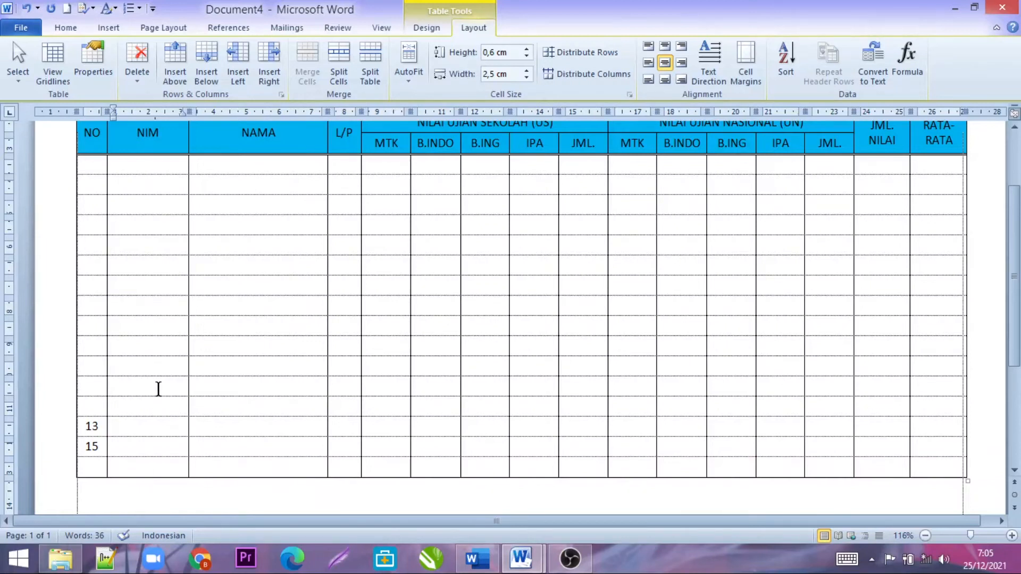
pyautogui.click(184, 56)
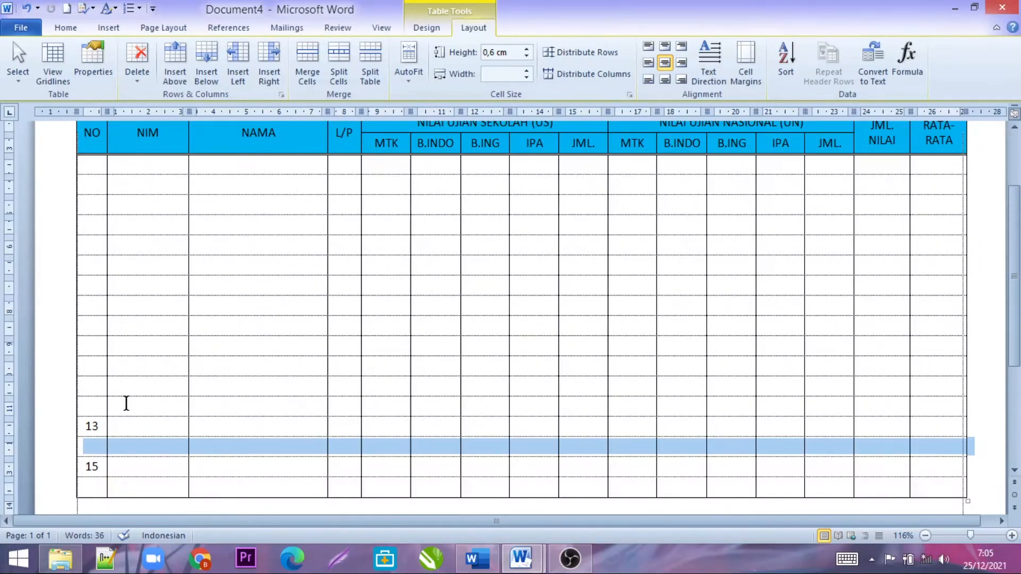
# Step: Add five blank rows at the end of the table by inserting below a selection of its last five rows
pyautogui.click(227, 386)
pyautogui.scroll(-1, 259, 378)
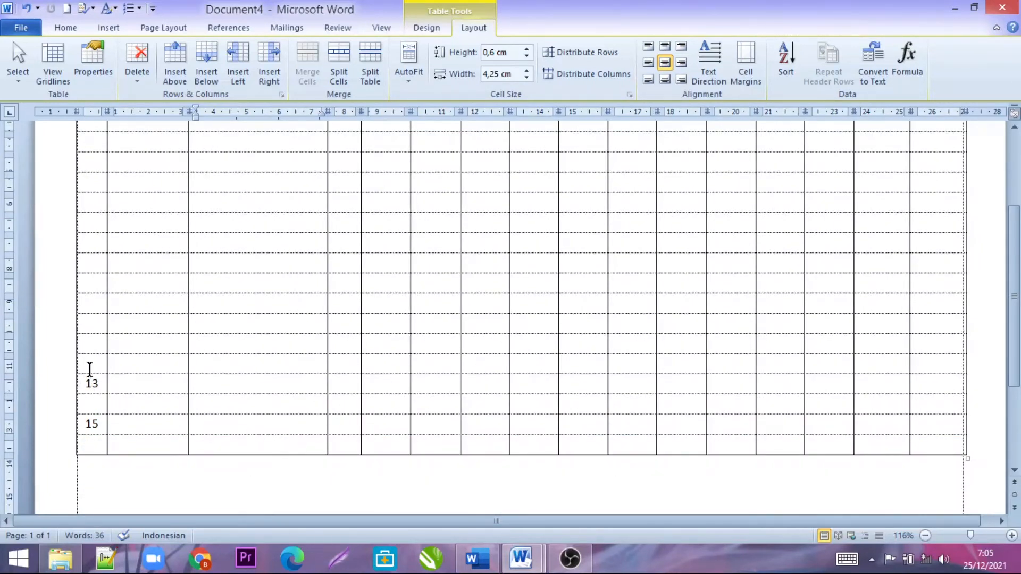
pyautogui.moveTo(88, 364); pyautogui.dragTo(942, 449)
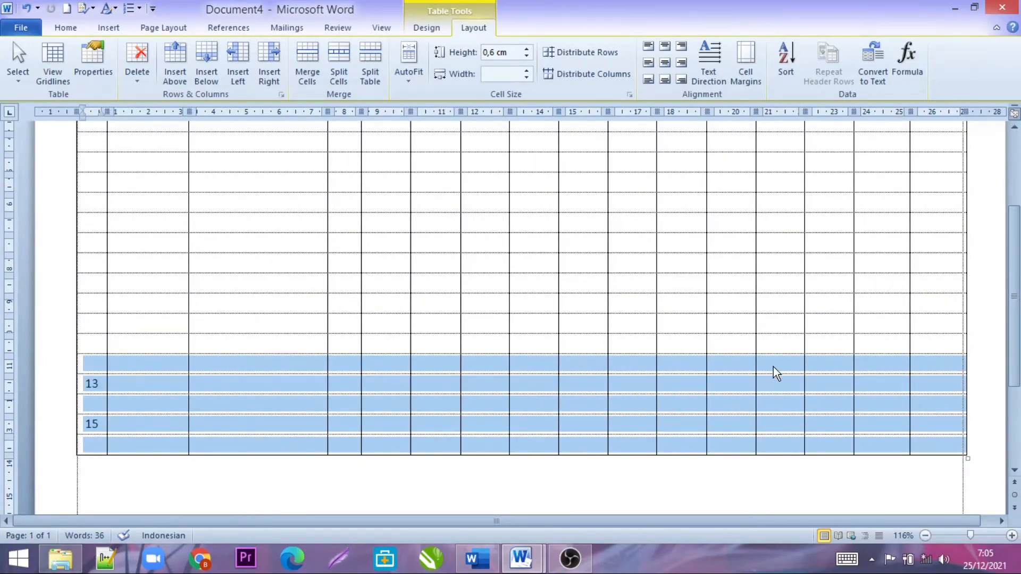
pyautogui.click(210, 56)
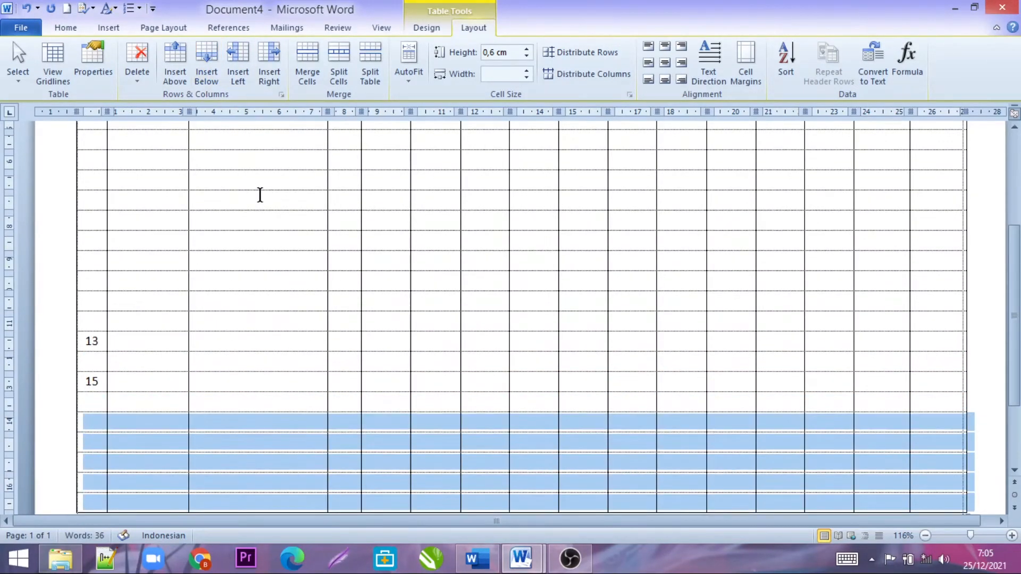
pyautogui.scroll(-3, 277, 207)
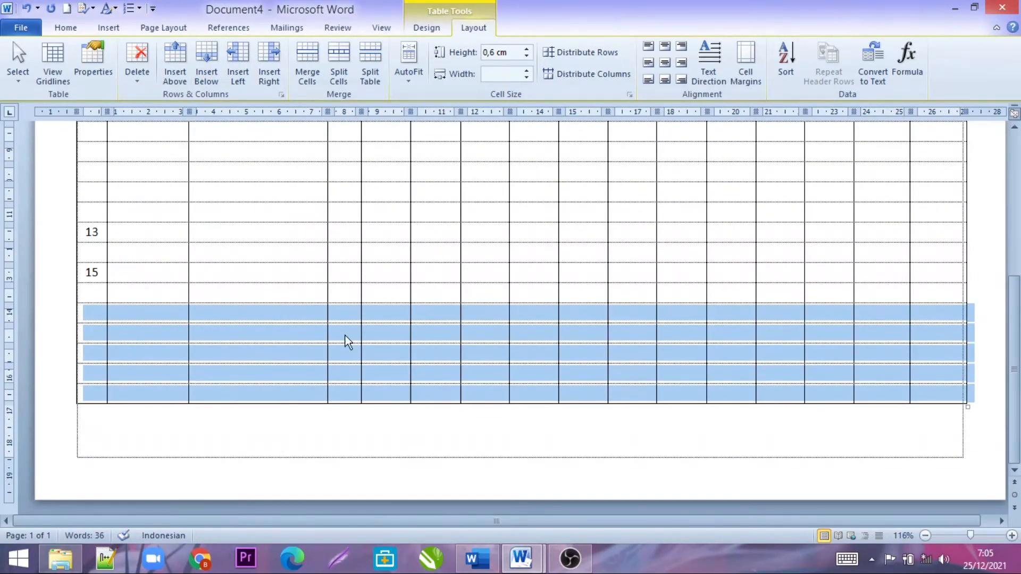
pyautogui.click(309, 351)
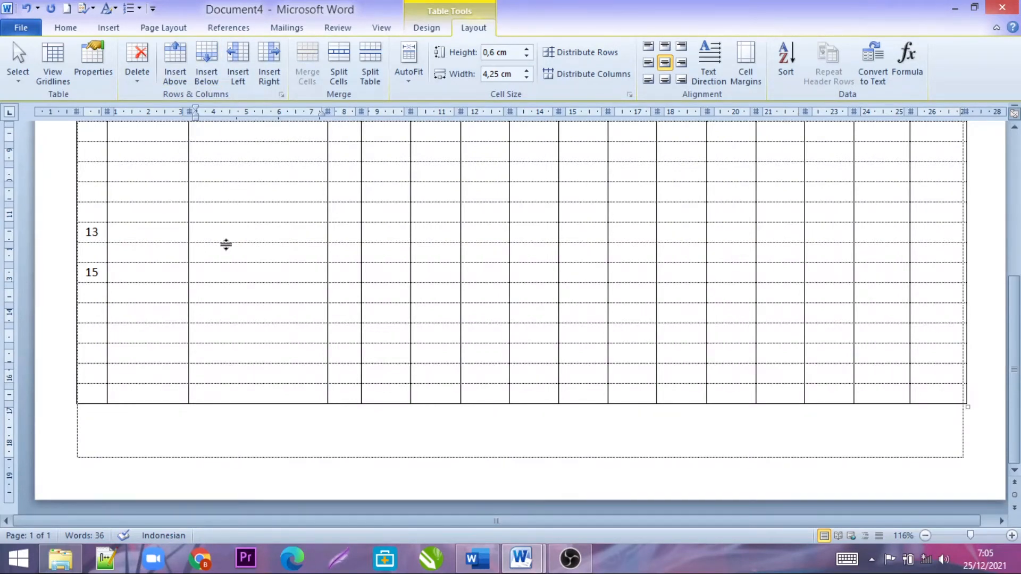
# Step: Try inserting a blank column after the NAMA column and another before it, undoing each insertion
pyautogui.scroll(3, 132, 280)
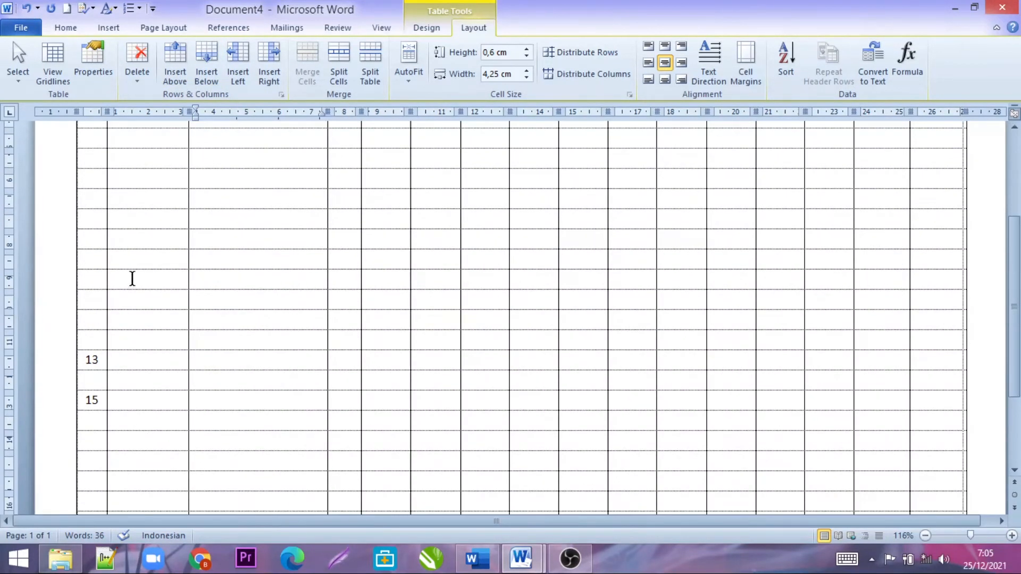
pyautogui.scroll(5, 137, 255)
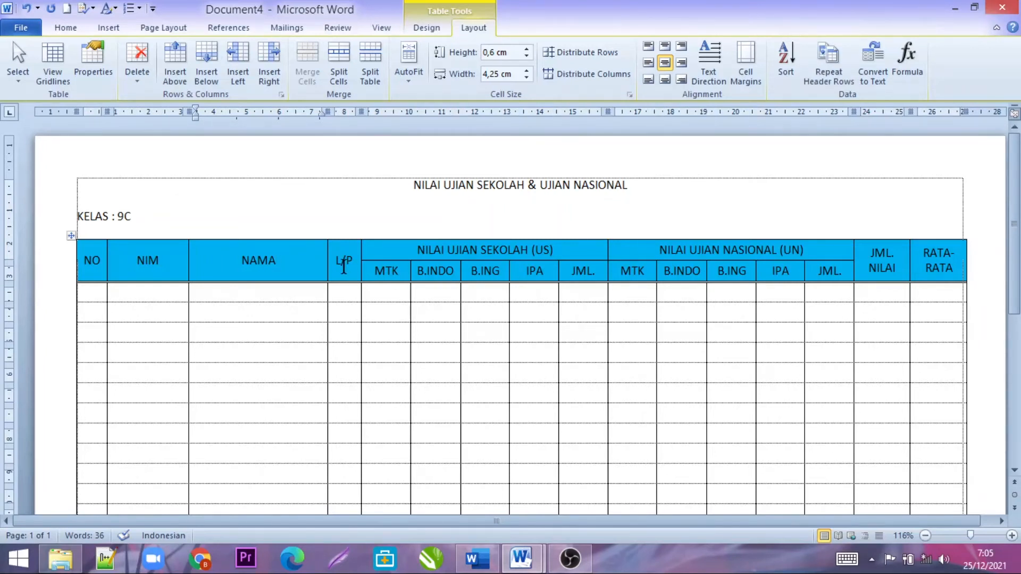
pyautogui.click(268, 68)
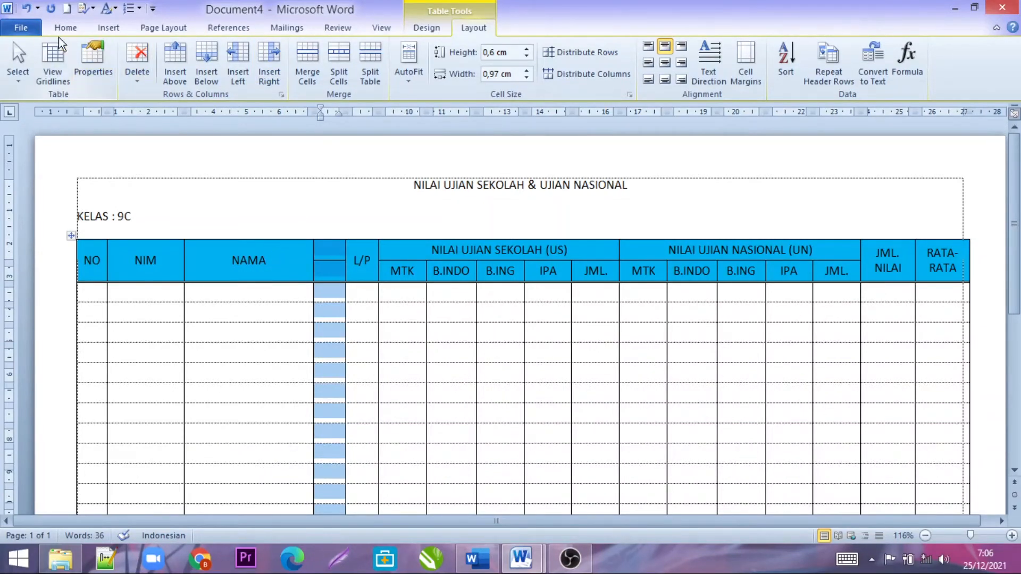
pyautogui.press('BackSpace')
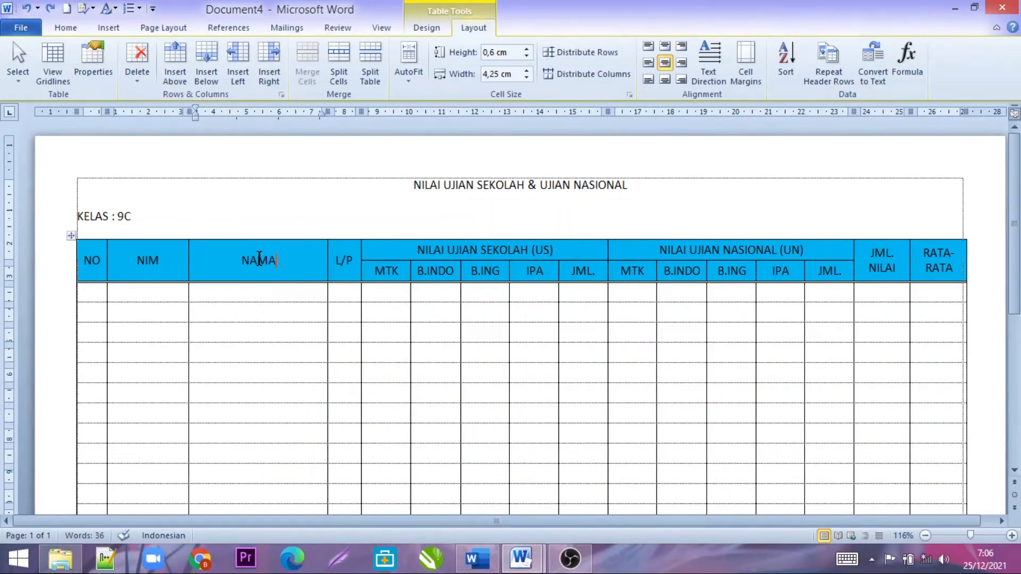
pyautogui.click(247, 53)
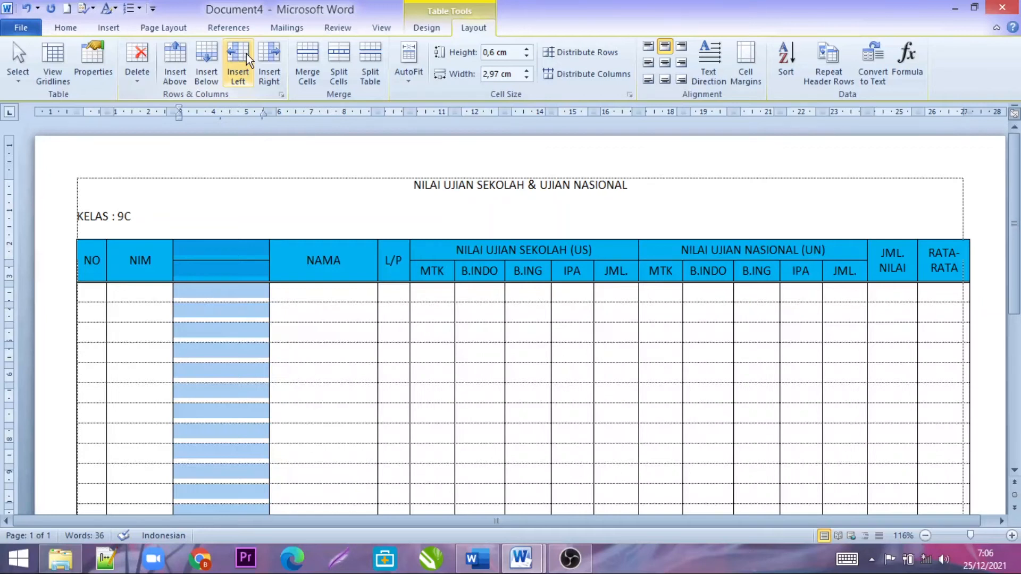
pyautogui.click(27, 9)
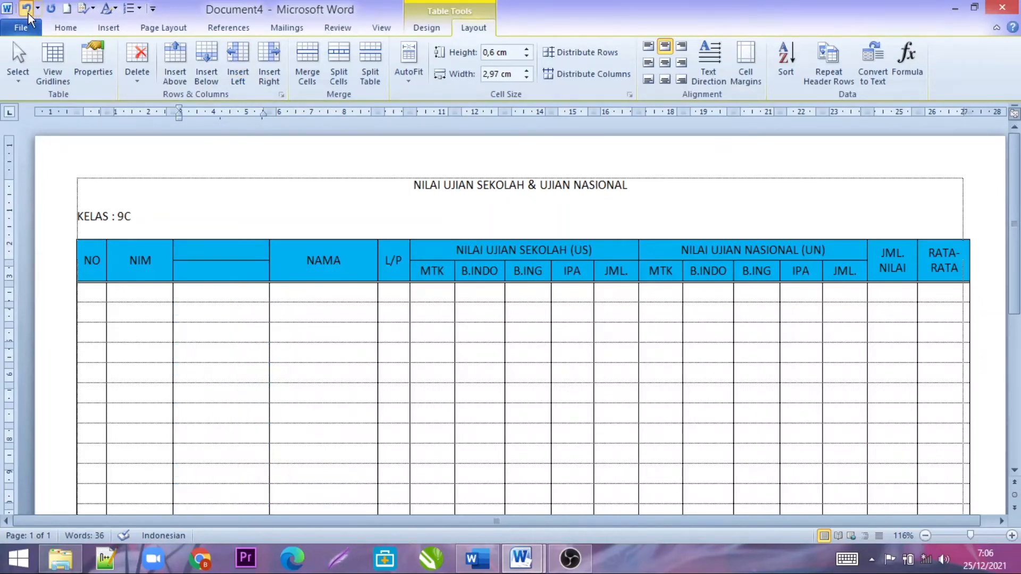
# Step: Try inserting two blank columns after L/P from a selection of the NAMA and L/P columns, and undo the insertion
pyautogui.moveTo(271, 250); pyautogui.dragTo(341, 409)
pyautogui.scroll(8, 307, 292)
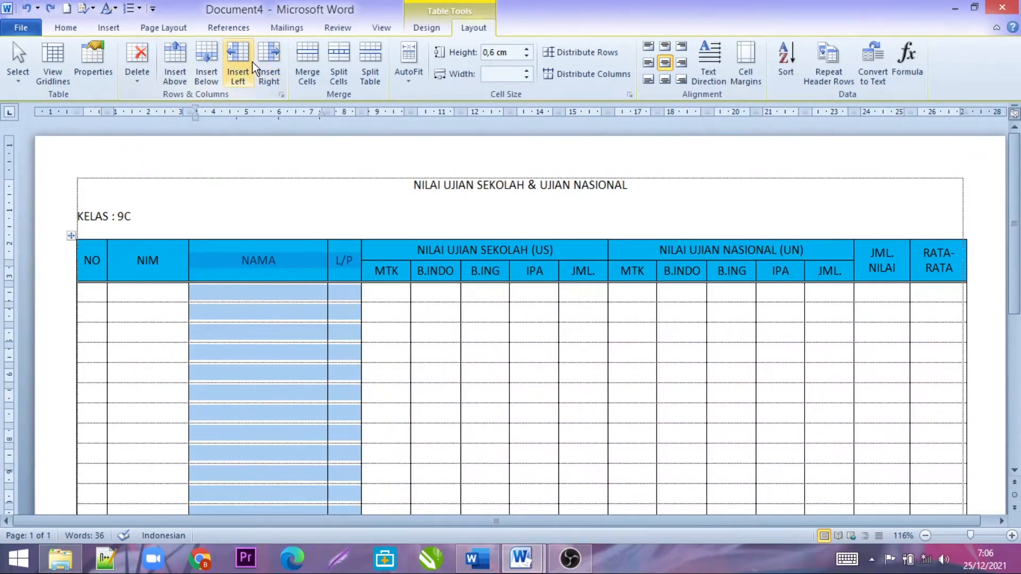
pyautogui.click(276, 68)
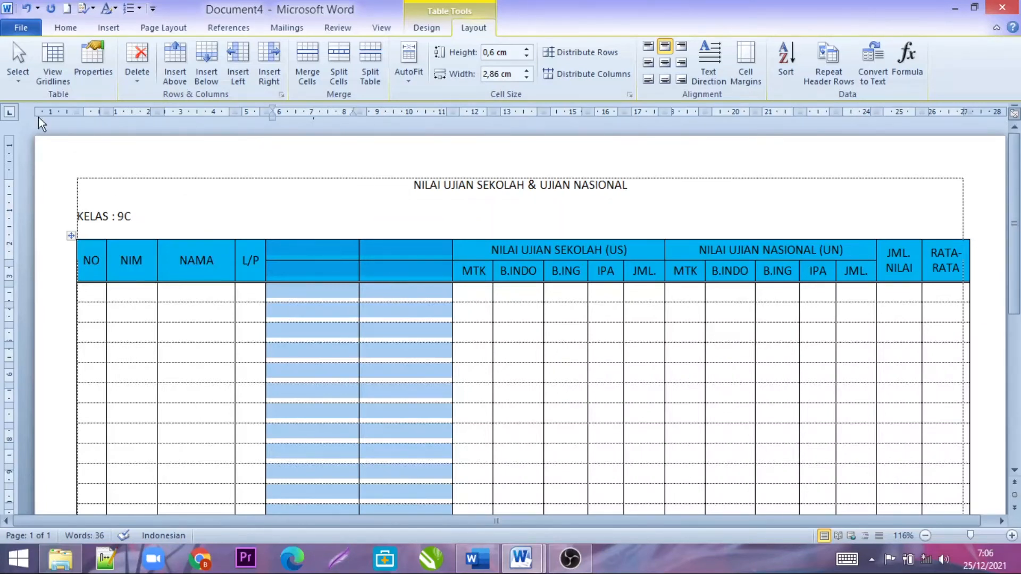
pyautogui.click(26, 8)
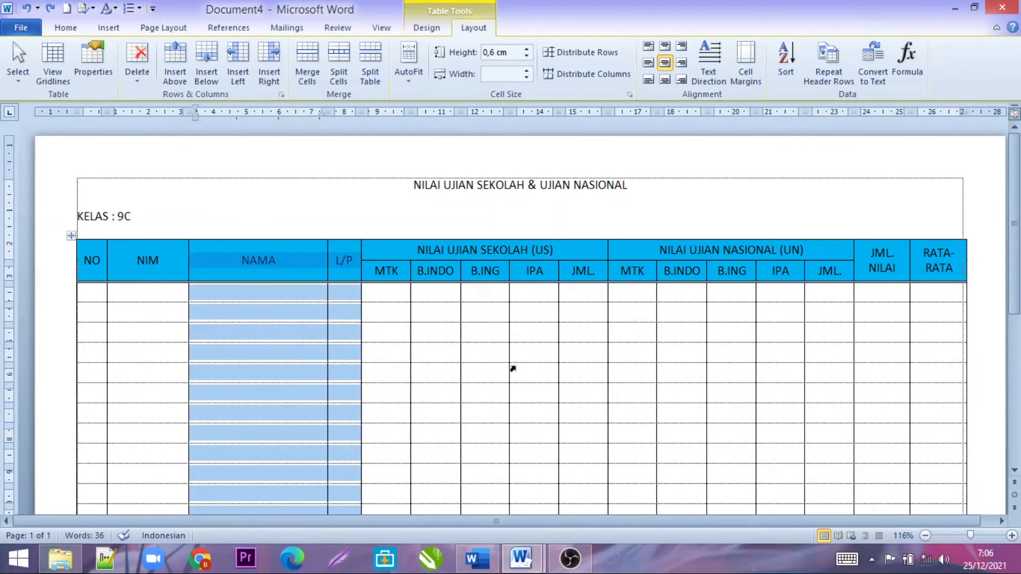
pyautogui.click(531, 379)
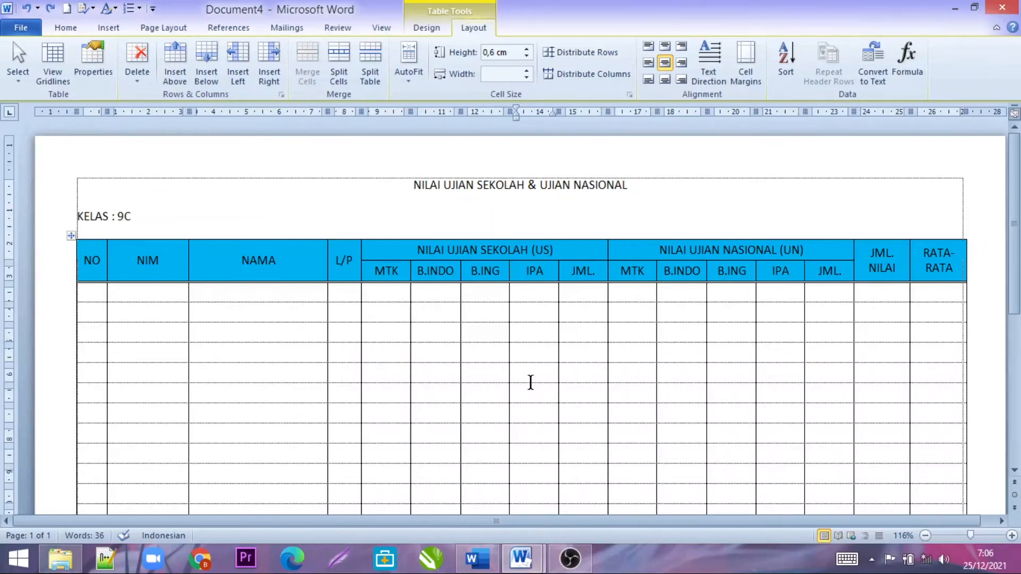
# Step: Delete the third blank row below the row numbered 15
pyautogui.scroll(-6, 530, 381)
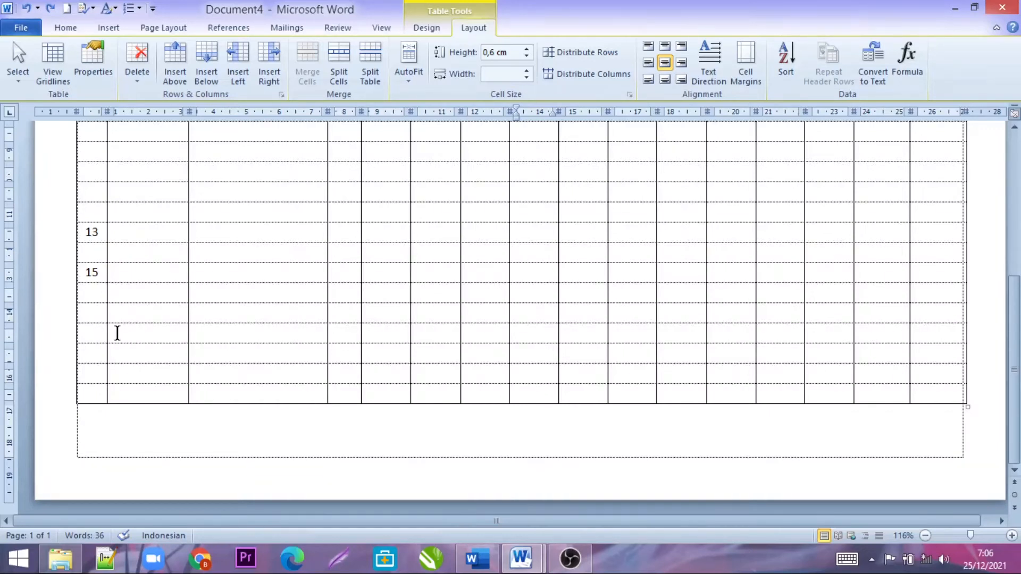
pyautogui.moveTo(88, 335); pyautogui.dragTo(876, 336)
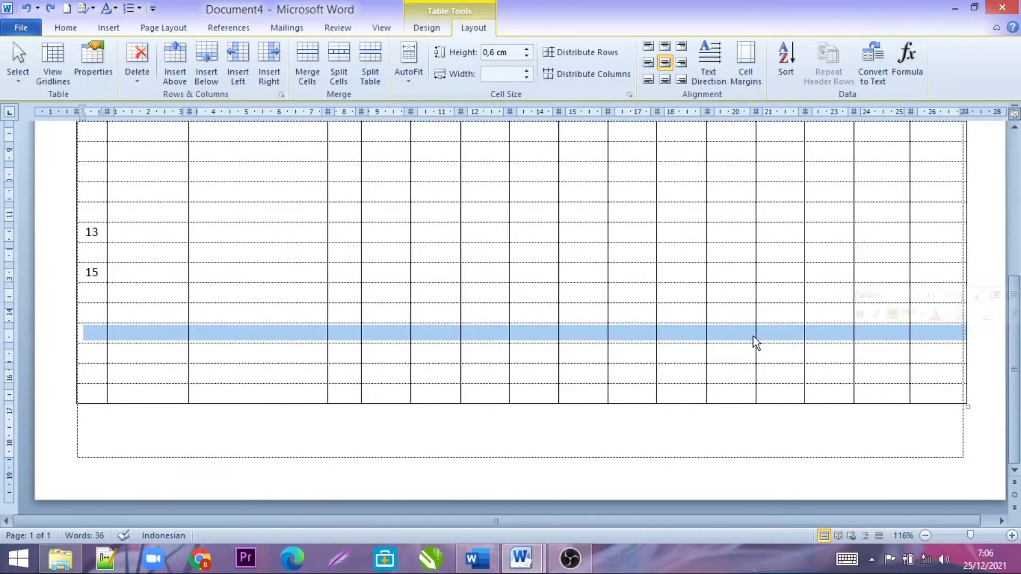
pyautogui.click(152, 62)
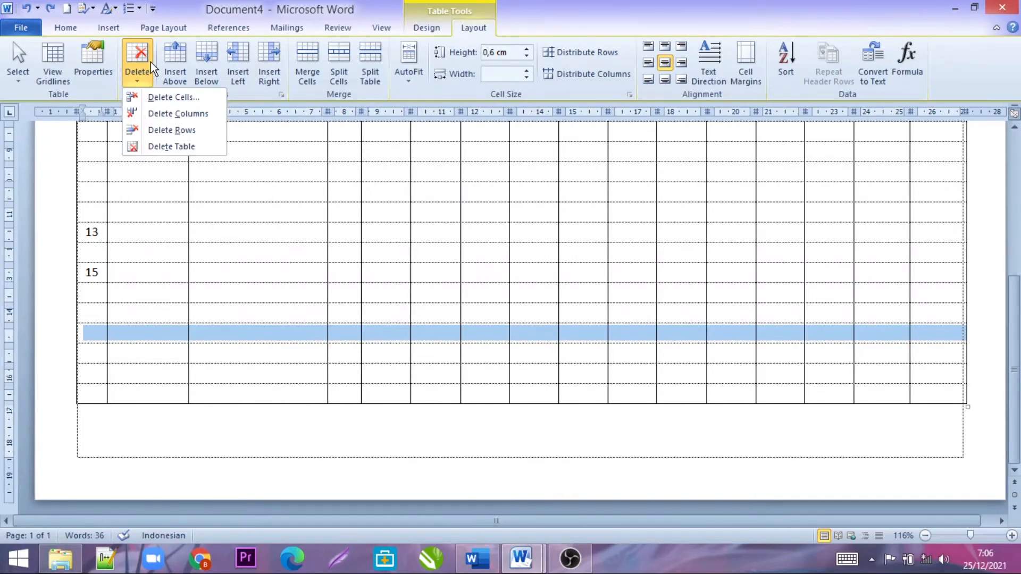
pyautogui.click(160, 131)
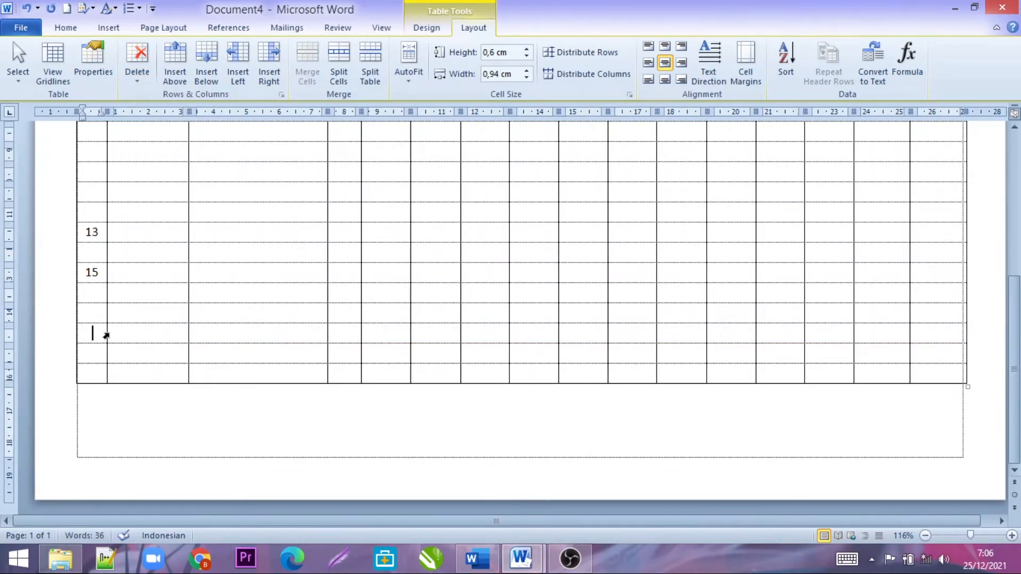
# Step: Enter 14 in the NO column between rows 13 and 15, and delete that row
pyautogui.click(94, 254)
pyautogui.write('14')
pyautogui.click(142, 254)
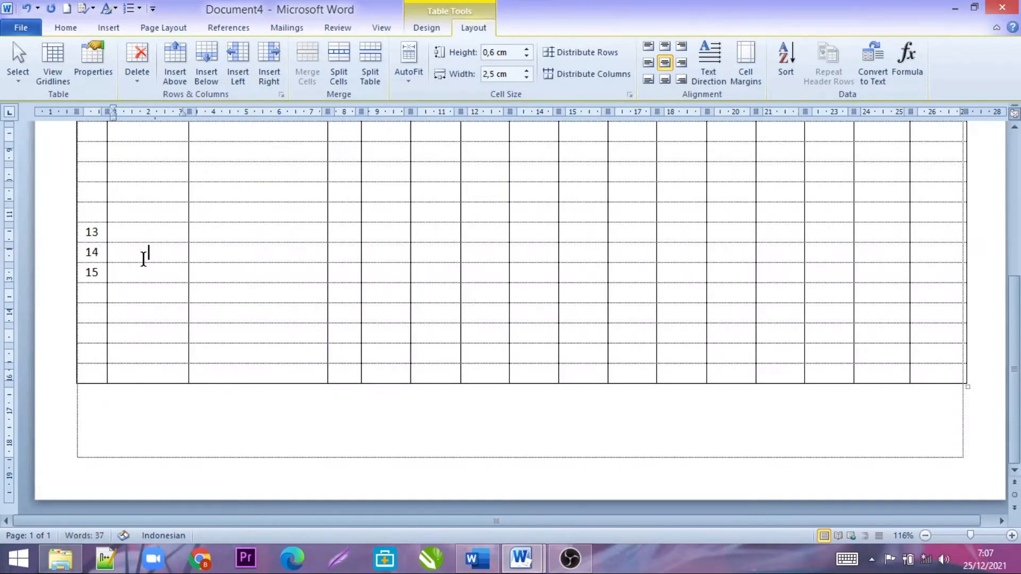
pyautogui.click(144, 77)
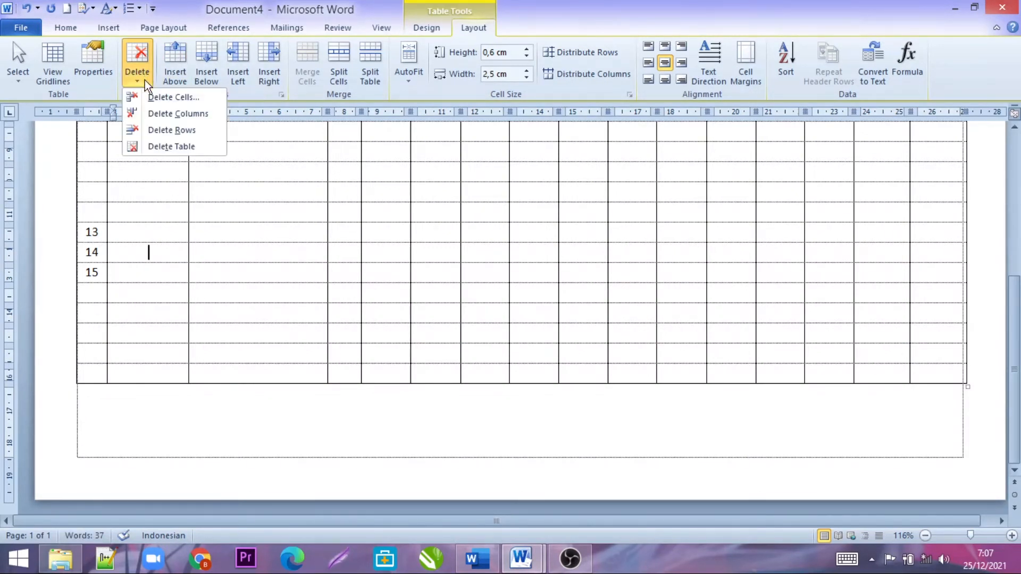
pyautogui.click(186, 139)
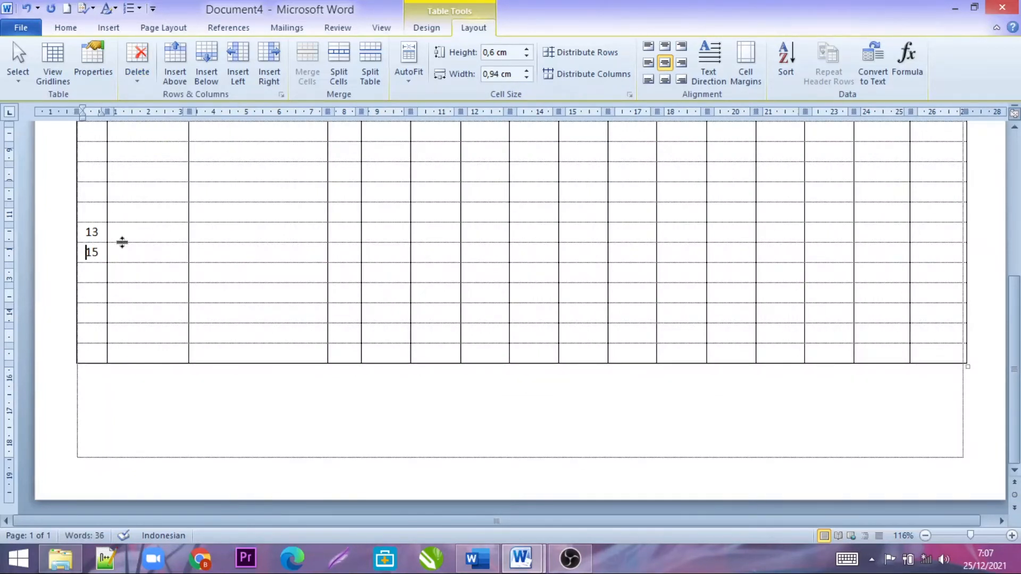
# Step: Try deleting the NAMA column from the score table, and undo the deletion
pyautogui.scroll(6, 158, 237)
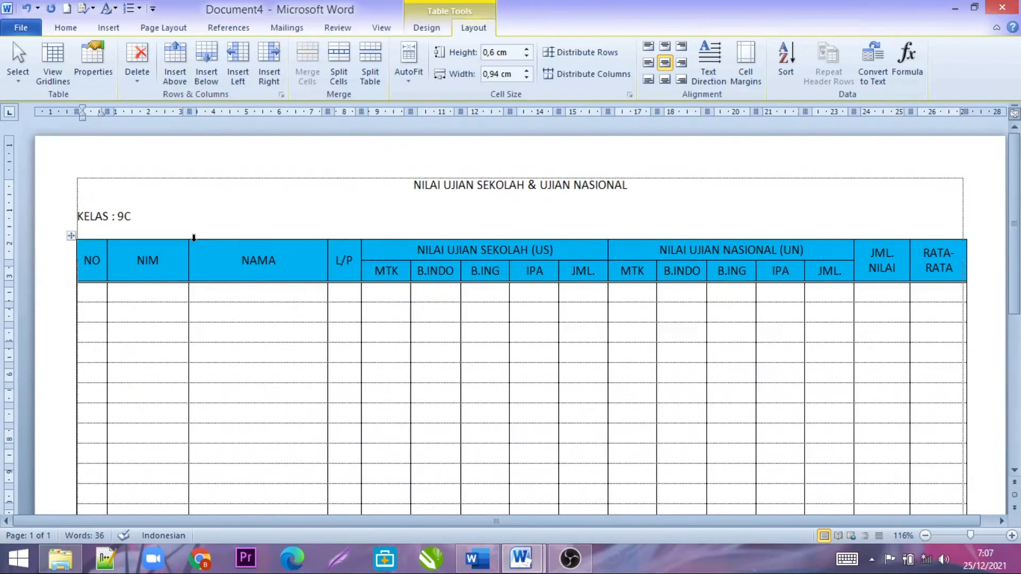
pyautogui.click(301, 255)
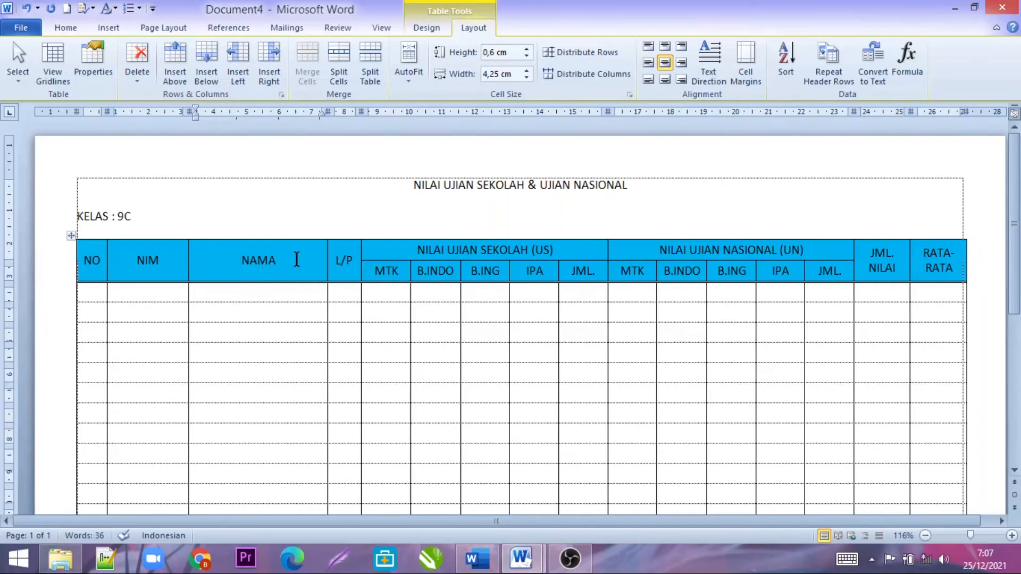
pyautogui.click(134, 64)
pyautogui.click(173, 114)
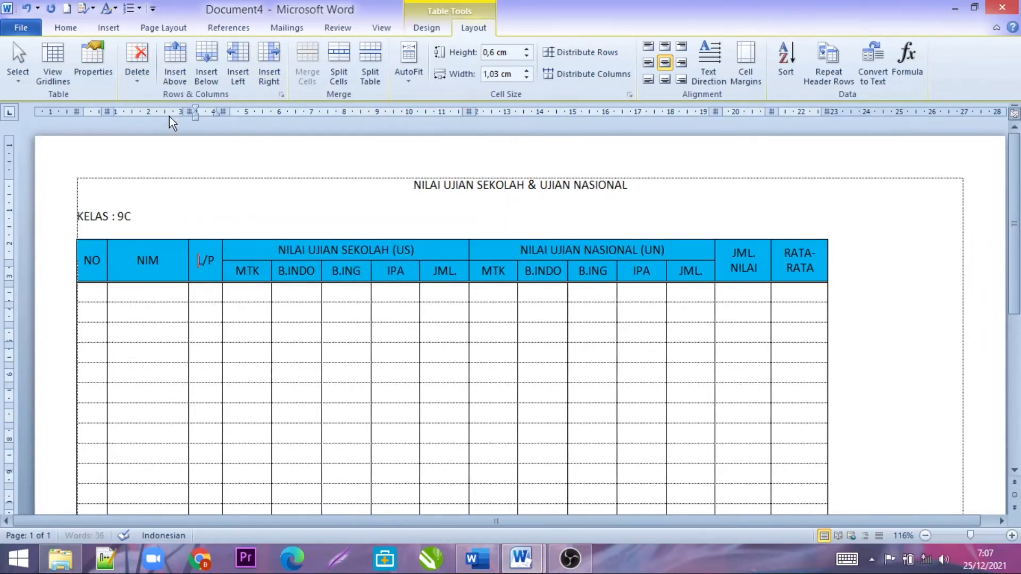
pyautogui.scroll(-3, 230, 360)
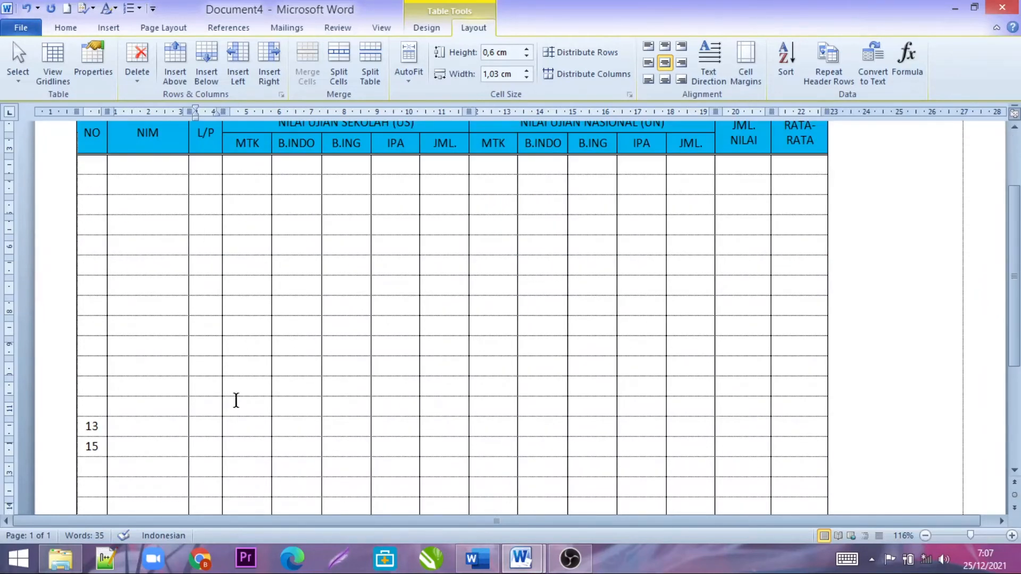
pyautogui.scroll(3, 240, 405)
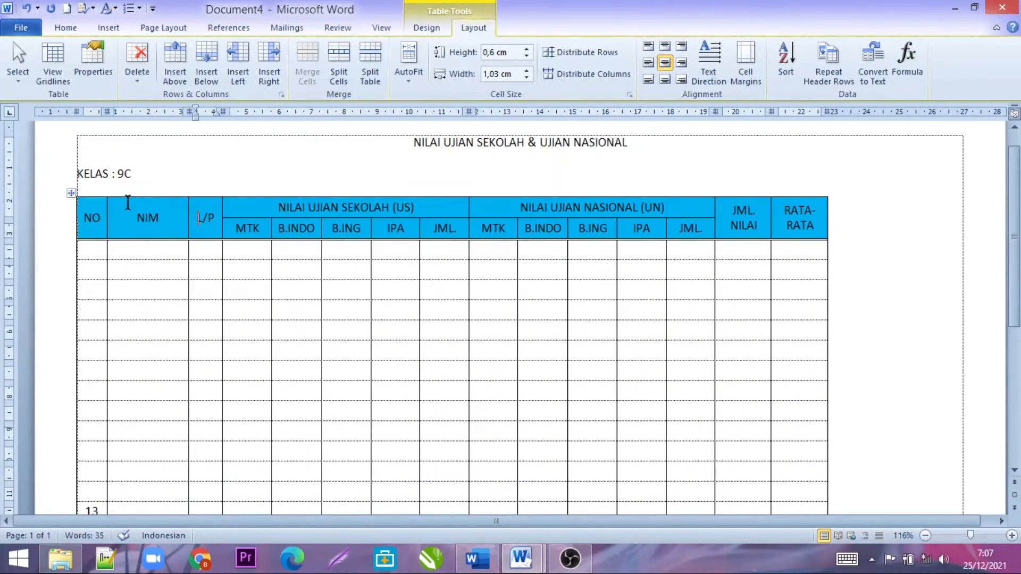
pyautogui.click(25, 8)
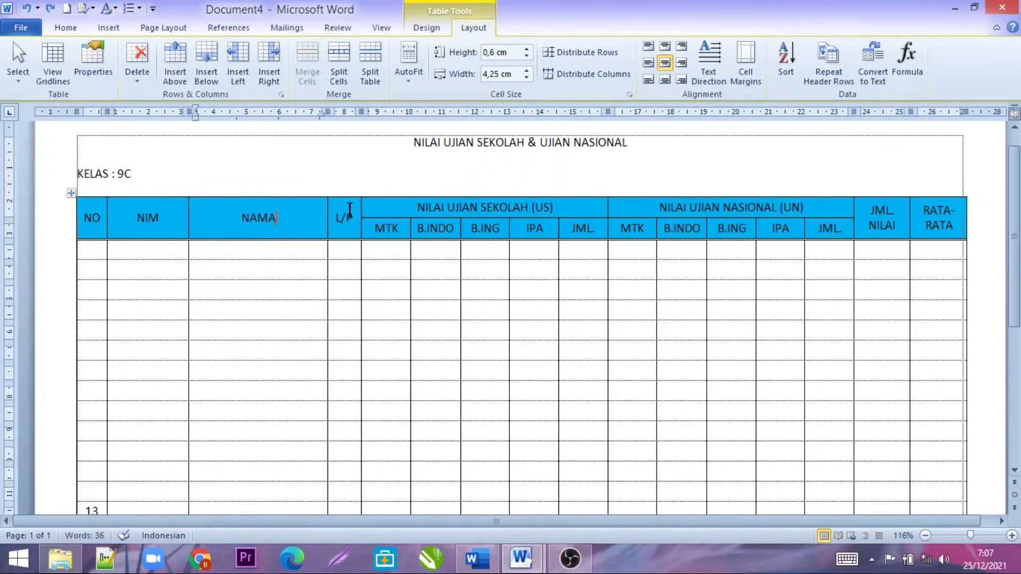
pyautogui.scroll(-3, 340, 221)
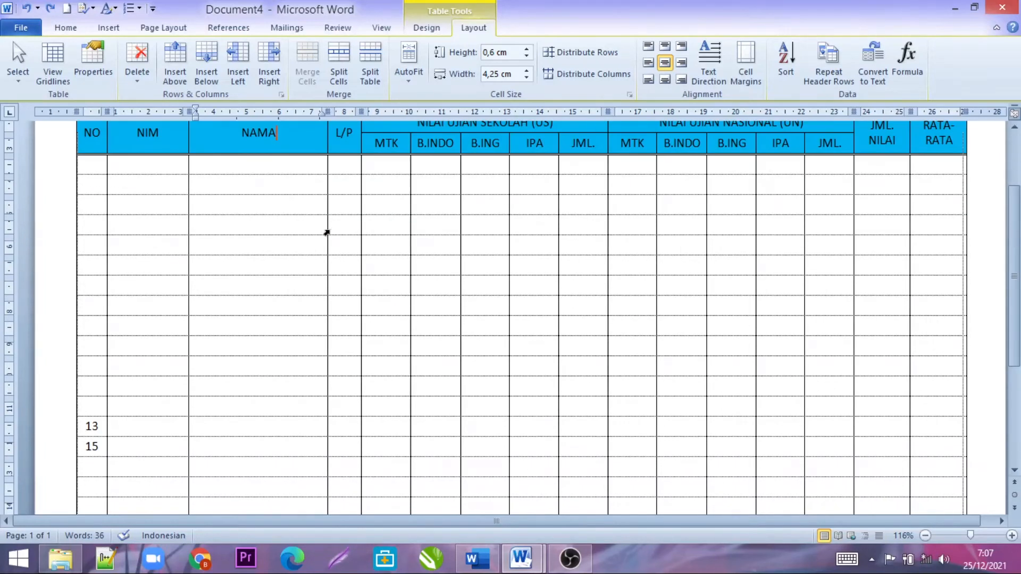
pyautogui.scroll(-3, 149, 396)
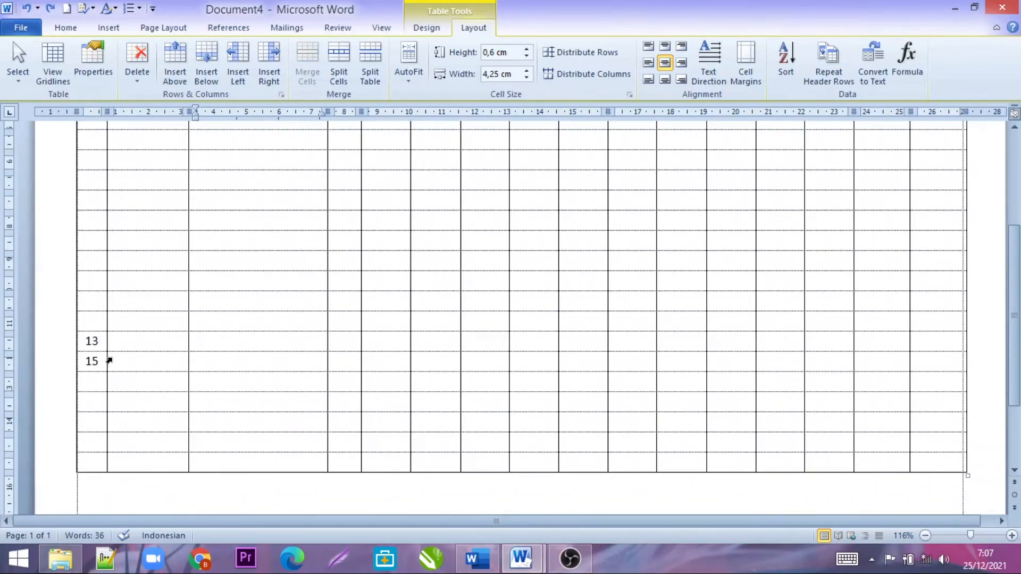
pyautogui.scroll(3, 107, 355)
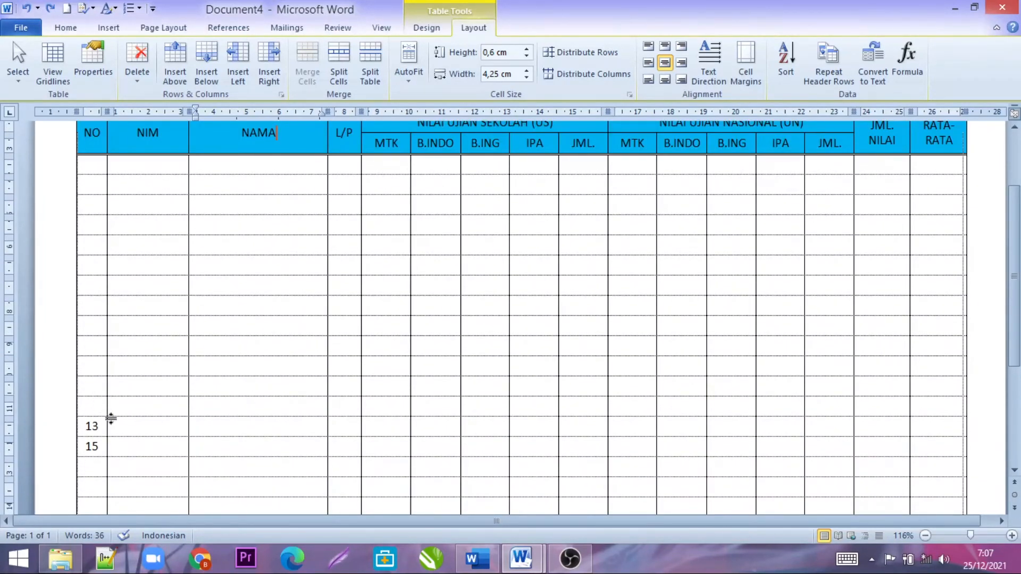
pyautogui.moveTo(103, 448); pyautogui.dragTo(92, 433)
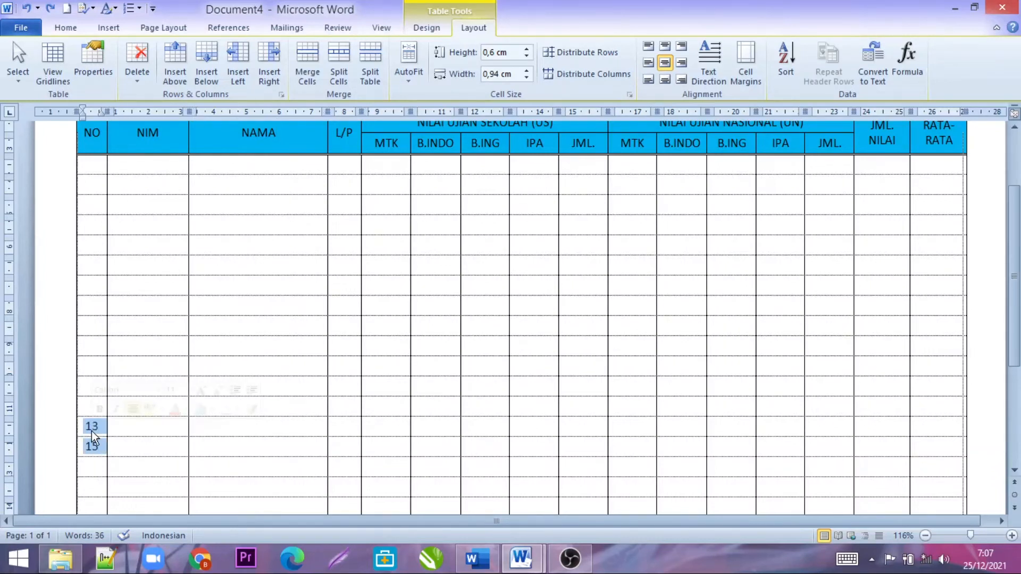
pyautogui.press('BackSpace')
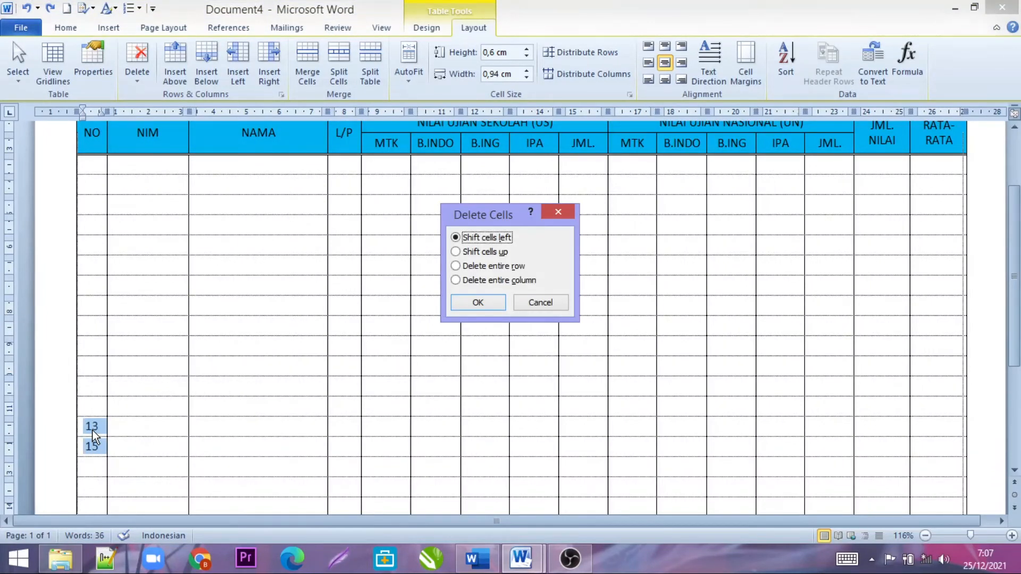
pyautogui.click(558, 212)
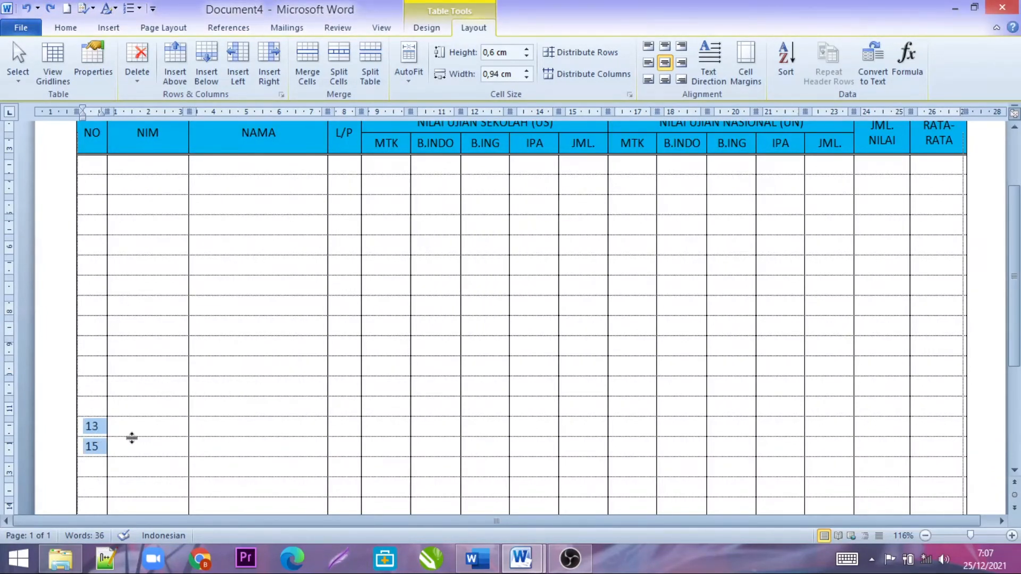
# Step: Clear the numbers 13 and 15 from their NO column cells without removing the cells
pyautogui.click(84, 425)
pyautogui.moveTo(98, 425); pyautogui.dragTo(87, 433)
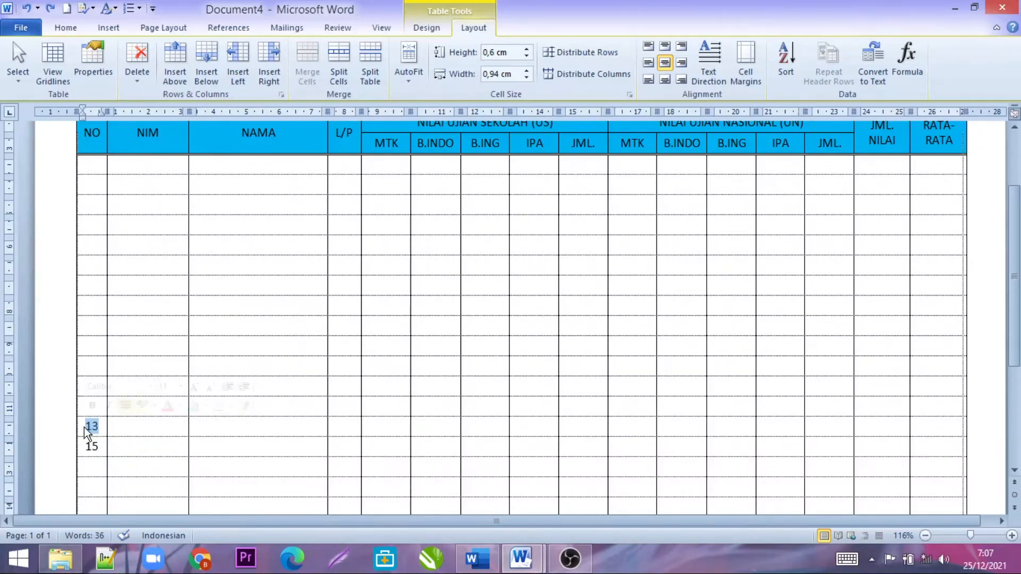
pyautogui.press('BackSpace')
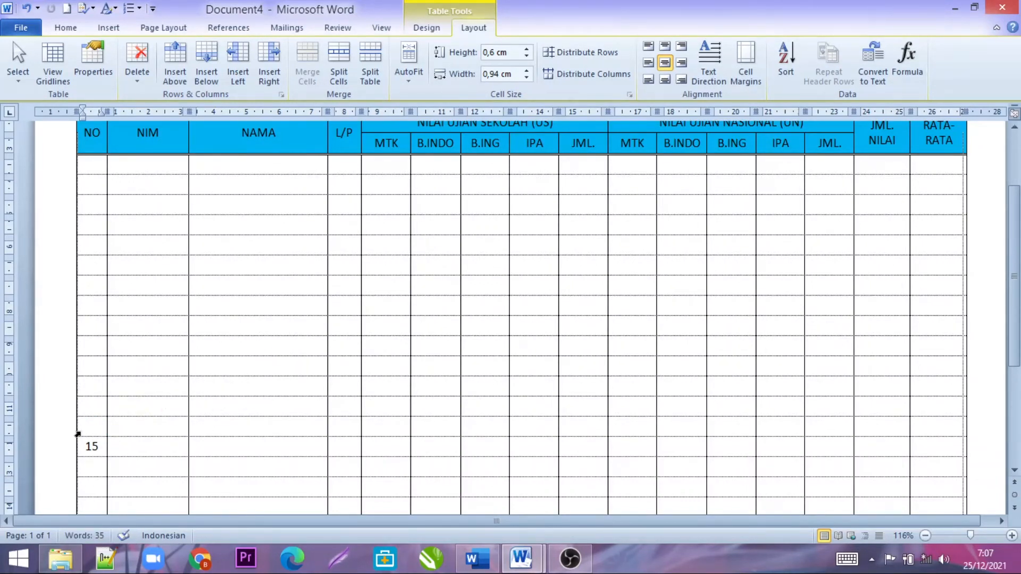
pyautogui.moveTo(97, 447); pyautogui.dragTo(87, 451)
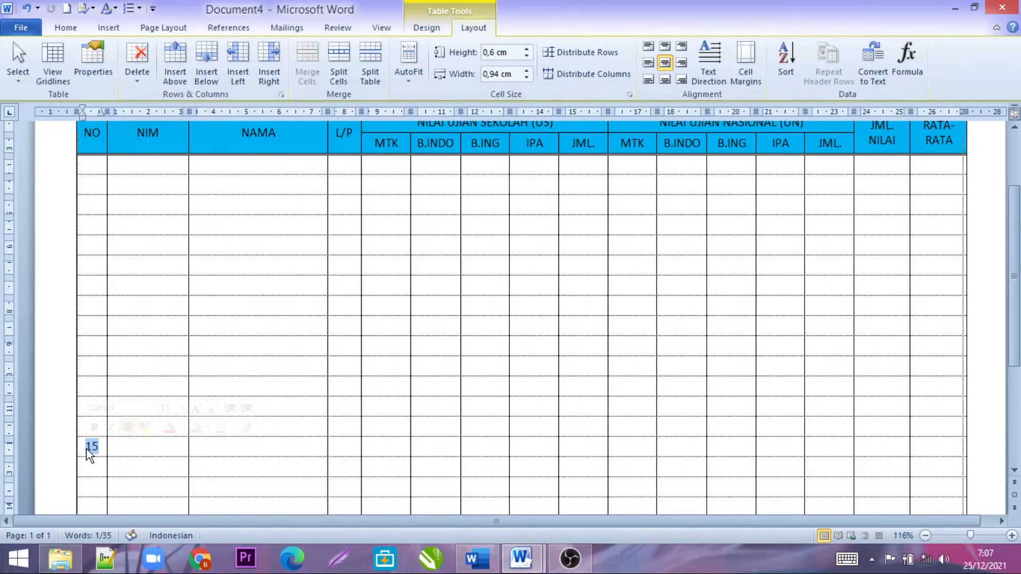
pyautogui.press('BackSpace')
# Step: Check the row numbering in the reference document NILAI UJIAN SEKOLAH, and return to Document4
pyautogui.moveTo(520, 557)
pyautogui.scroll(3, 503, 371)
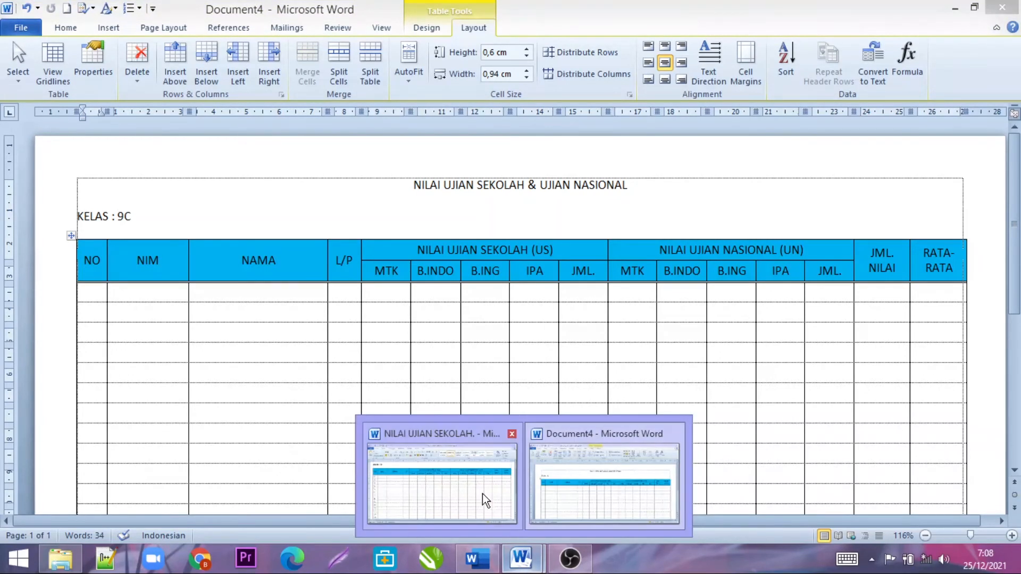
pyautogui.click(463, 493)
pyautogui.scroll(-2, 116, 285)
pyautogui.scroll(2, 116, 286)
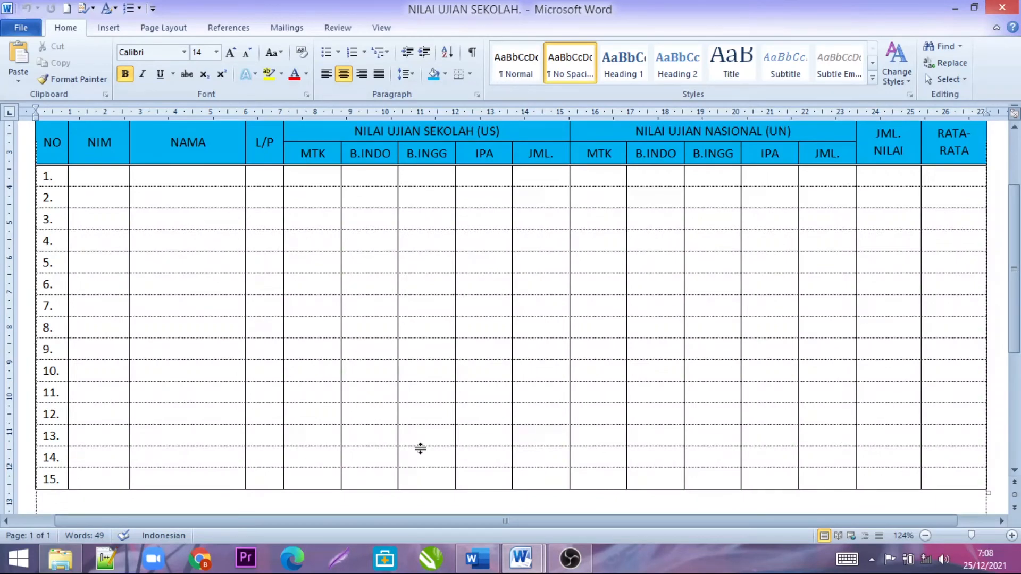
pyautogui.moveTo(520, 558)
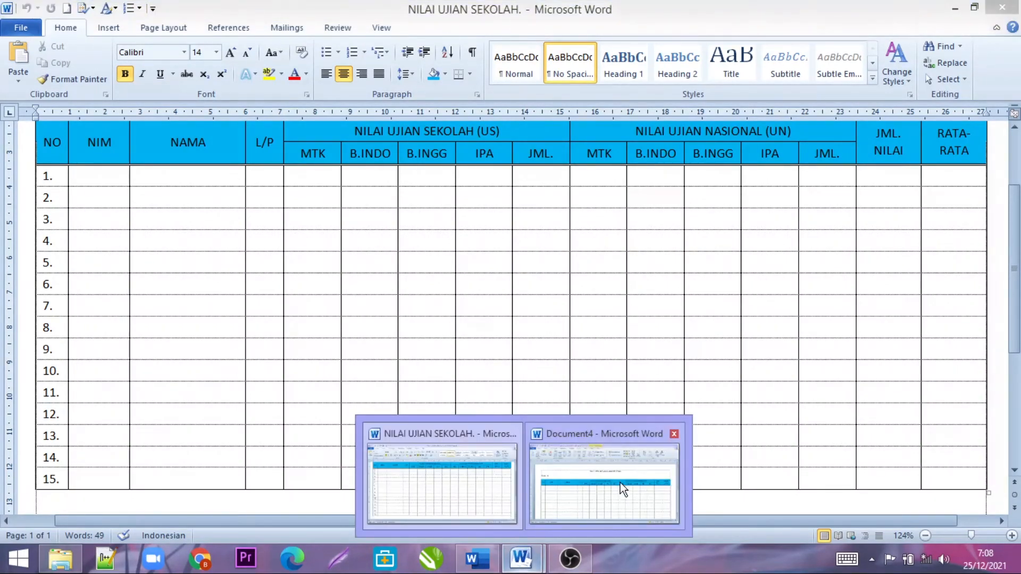
pyautogui.click(560, 474)
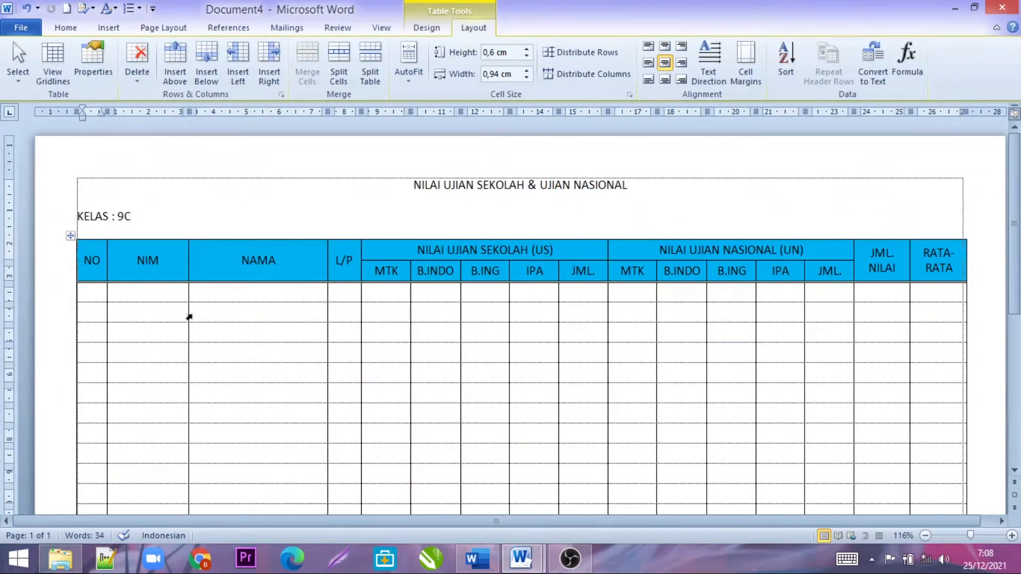
# Step: Number all blank cells under the NO heading automatically with the 1. 2. 3. format
pyautogui.scroll(-2, 189, 317)
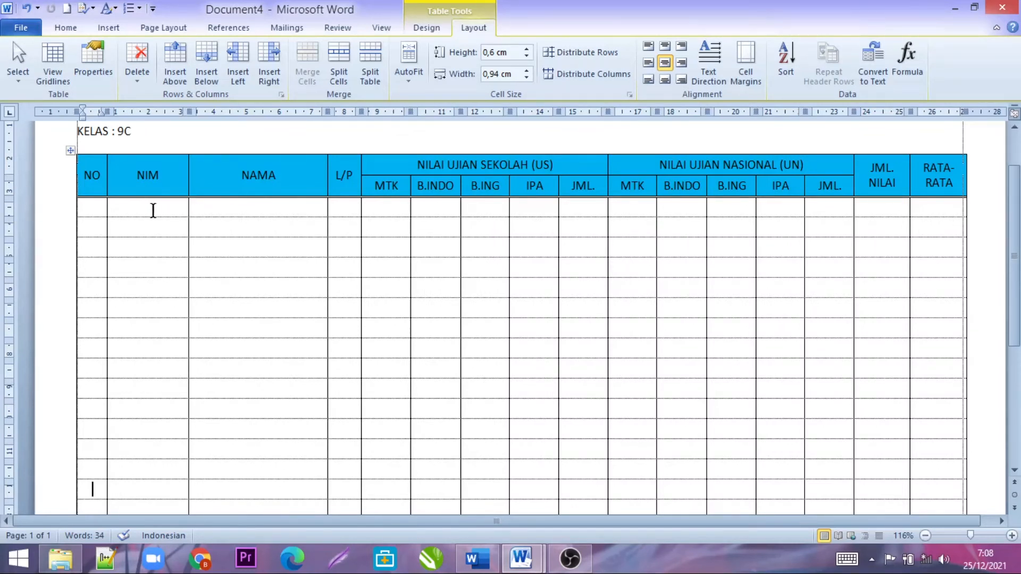
pyautogui.moveTo(91, 204); pyautogui.dragTo(100, 452)
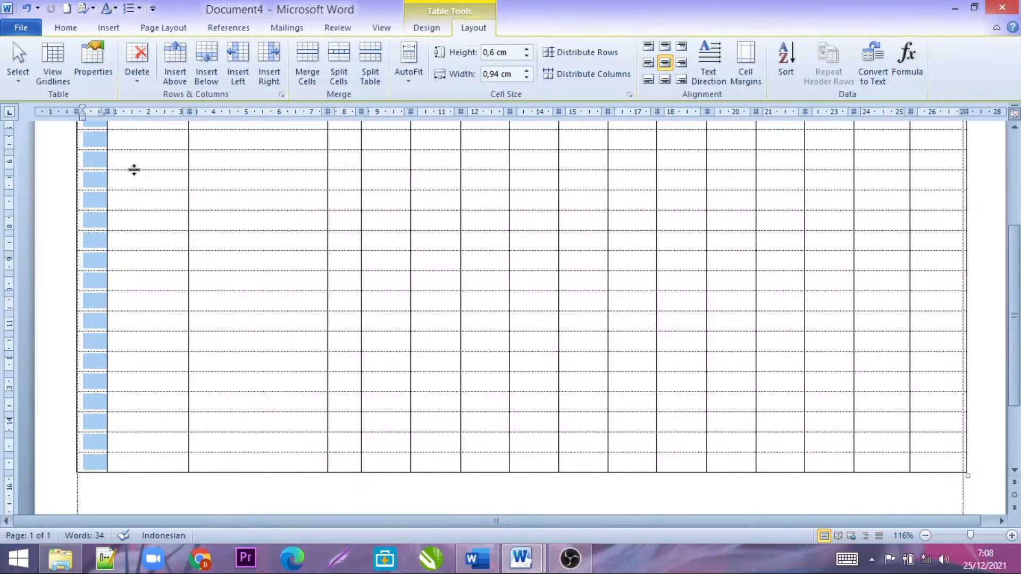
pyautogui.click(75, 30)
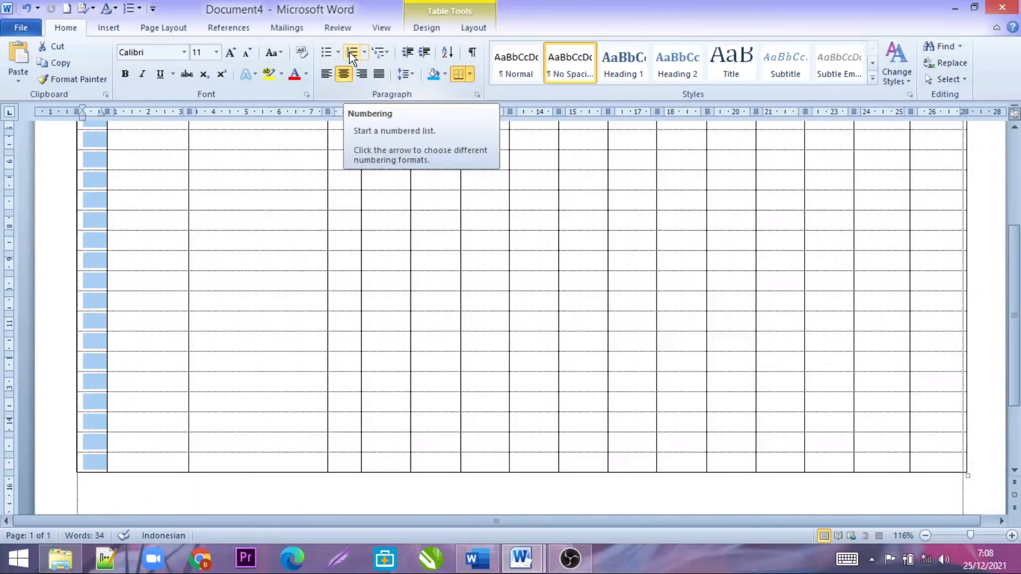
pyautogui.click(364, 53)
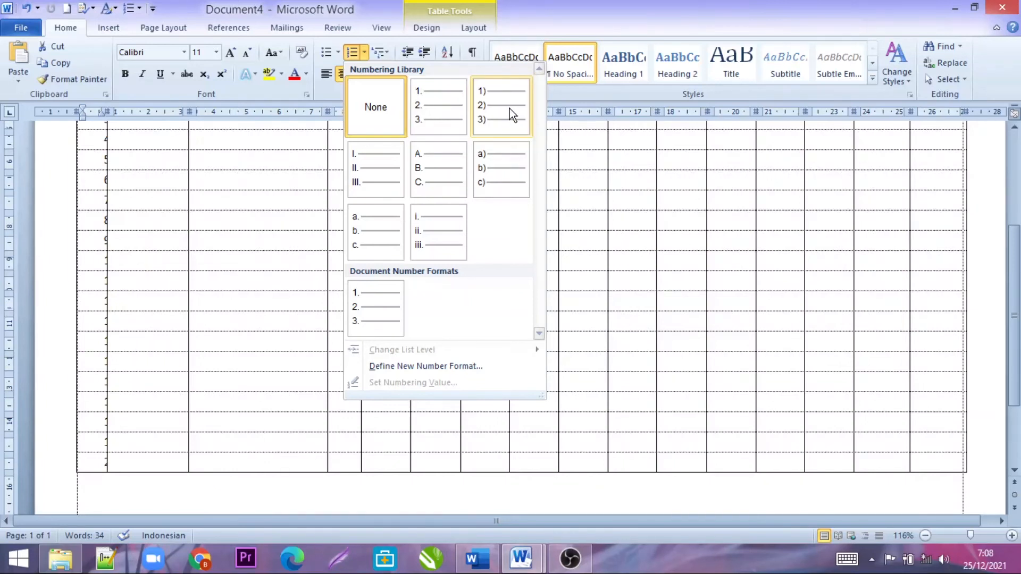
pyautogui.click(439, 106)
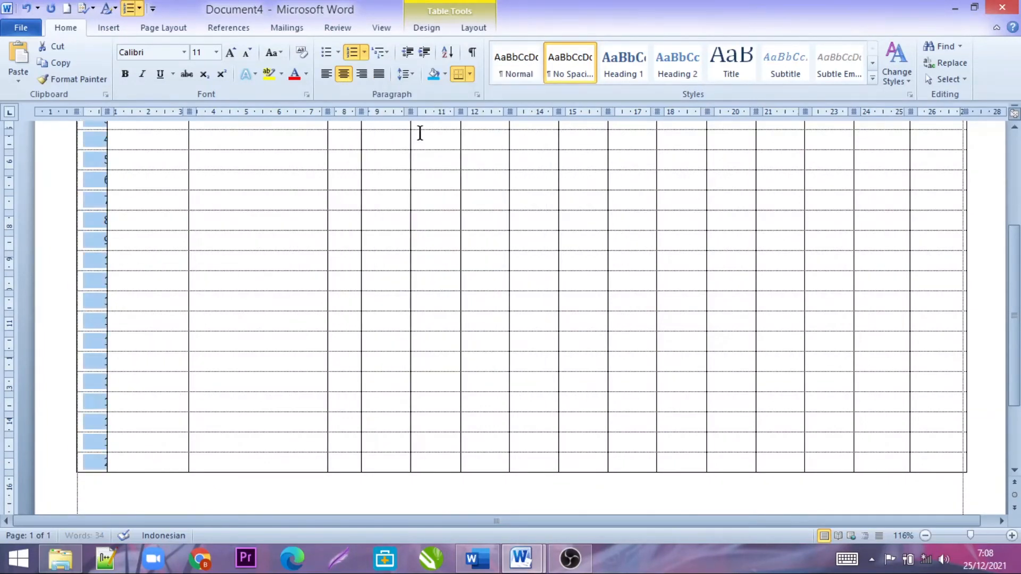
pyautogui.scroll(3, 282, 238)
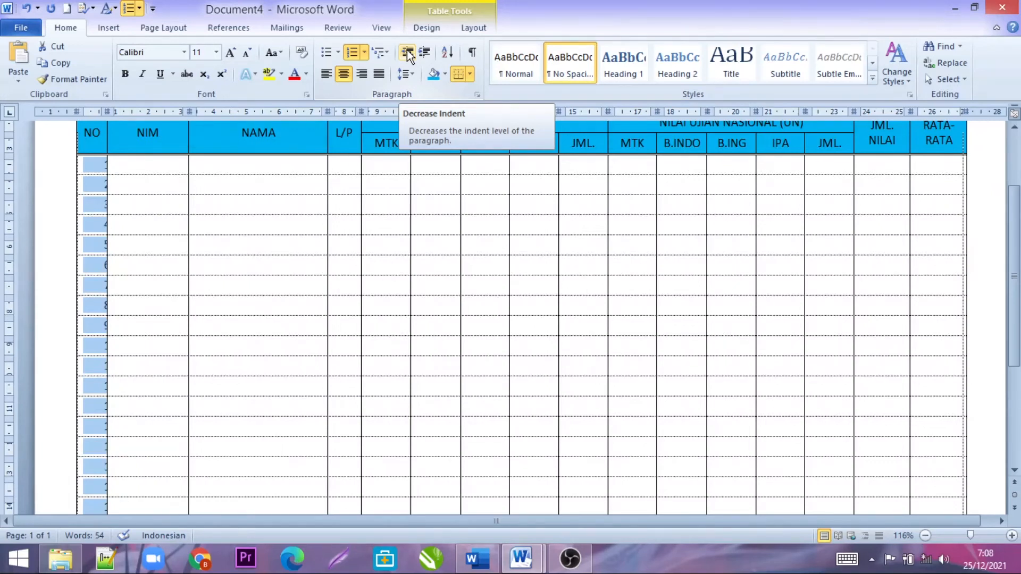
# Step: Compare the number placement in the DAFTAR NILAI UJIAN SEKOLAH and NILAI UJIAN SEKOLAH documents, and return to Document4
pyautogui.click(478, 563)
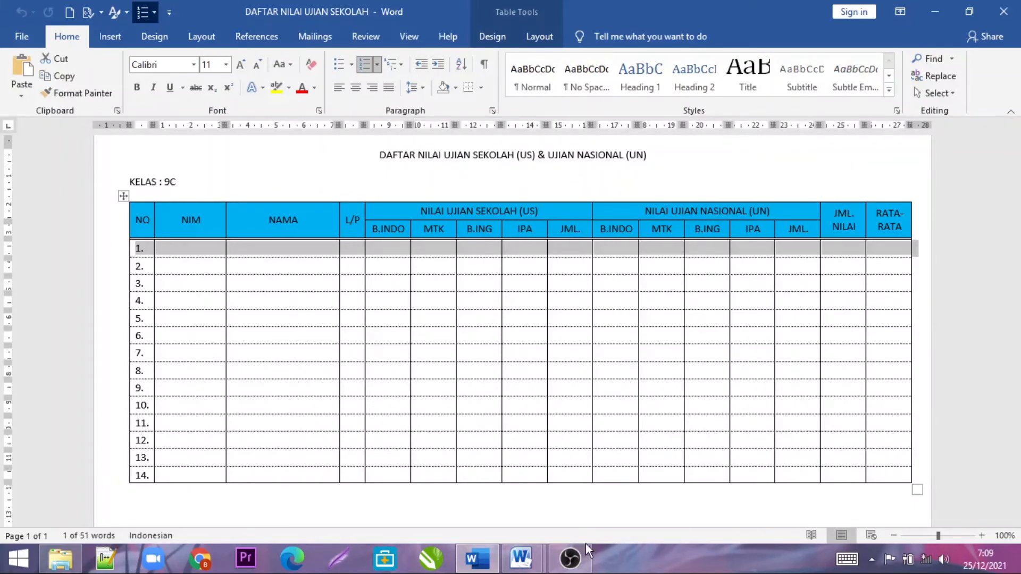
pyautogui.moveTo(521, 558)
pyautogui.click(486, 514)
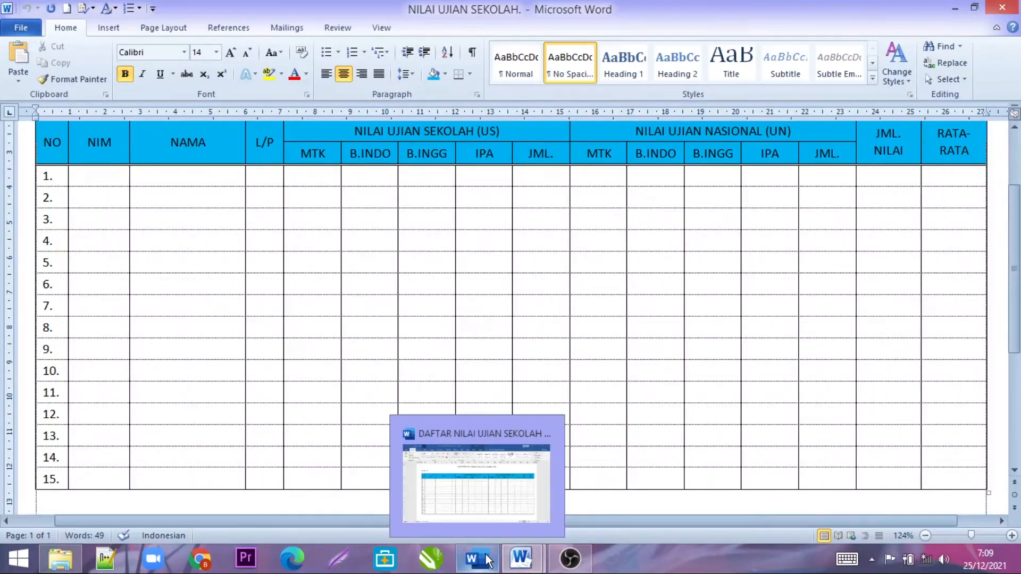
pyautogui.moveTo(521, 558)
pyautogui.click(572, 502)
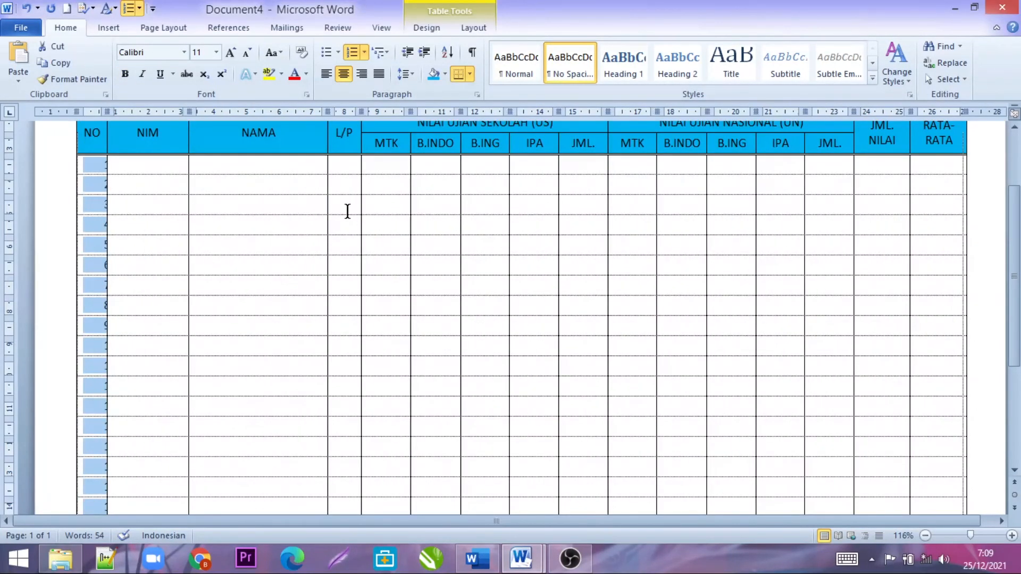
# Step: Decrease the indent of the NO column's numbers by one level, and review the numbering down the table
pyautogui.click(404, 52)
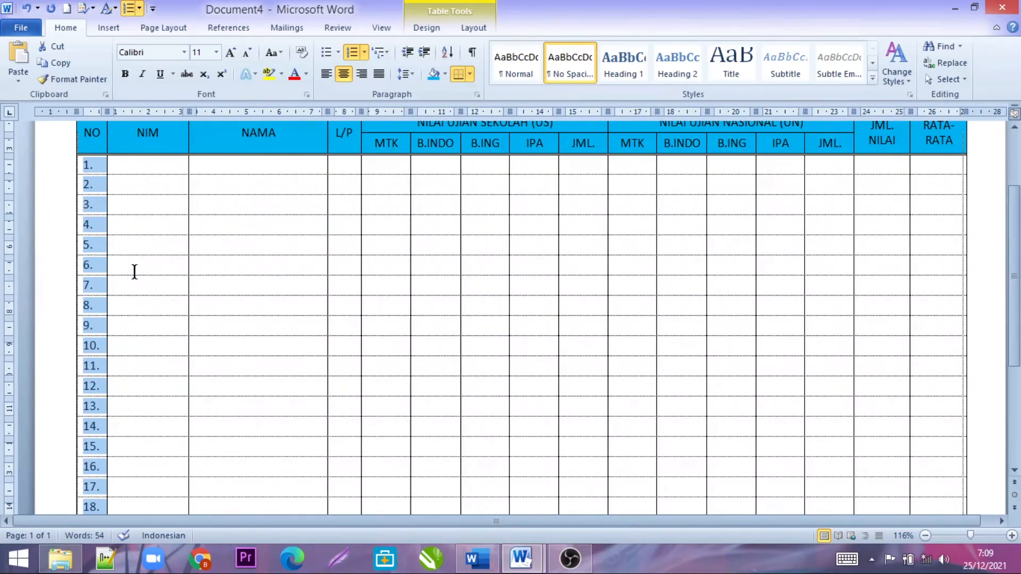
pyautogui.scroll(-1, 133, 269)
pyautogui.click(202, 271)
pyautogui.scroll(-2, 111, 285)
pyautogui.scroll(6, 119, 287)
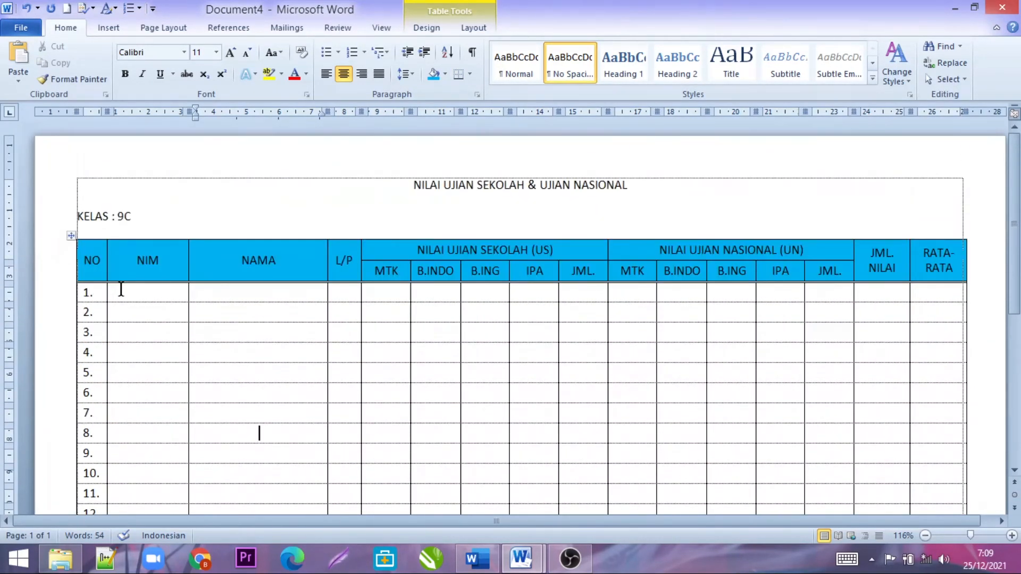
pyautogui.scroll(-2, 121, 289)
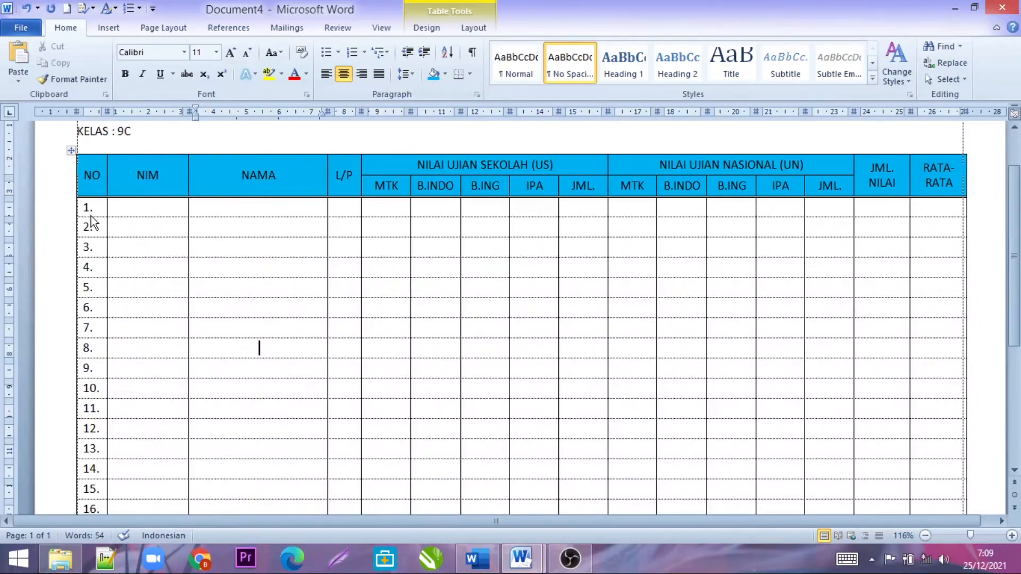
# Step: Undo the indent decrease and the automatic numbering in the NO column
pyautogui.click(27, 9)
pyautogui.click(27, 9)
pyautogui.click(26, 9)
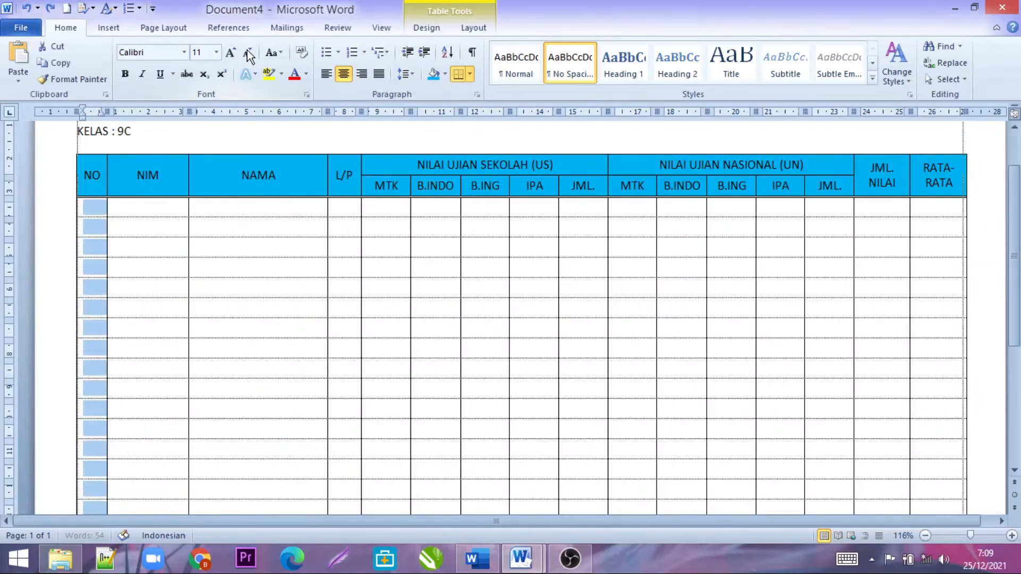
# Step: Preview the A. B. C. numbering format on the NO column without applying it, and undo the clearing of number 15
pyautogui.click(367, 52)
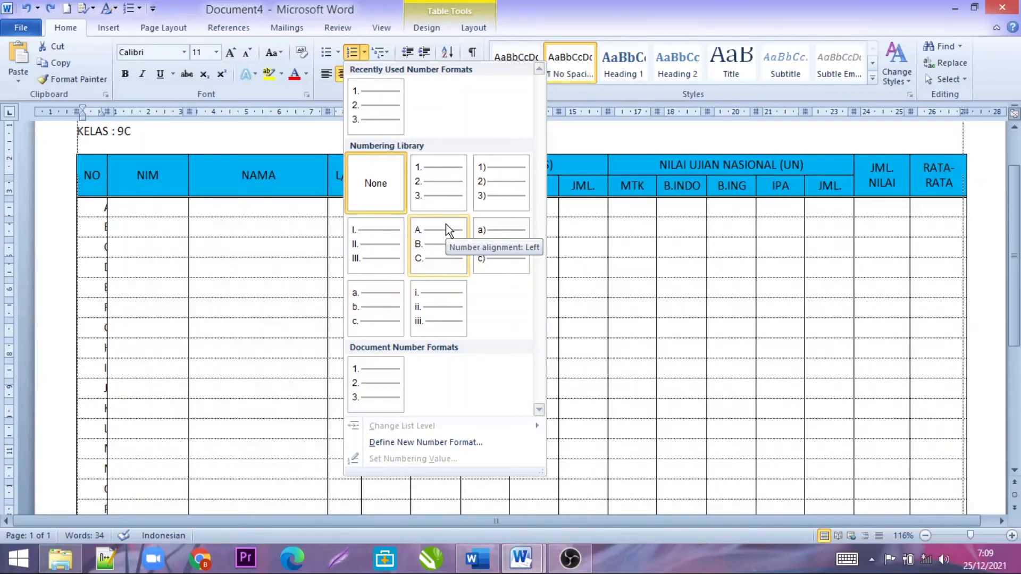
pyautogui.click(236, 132)
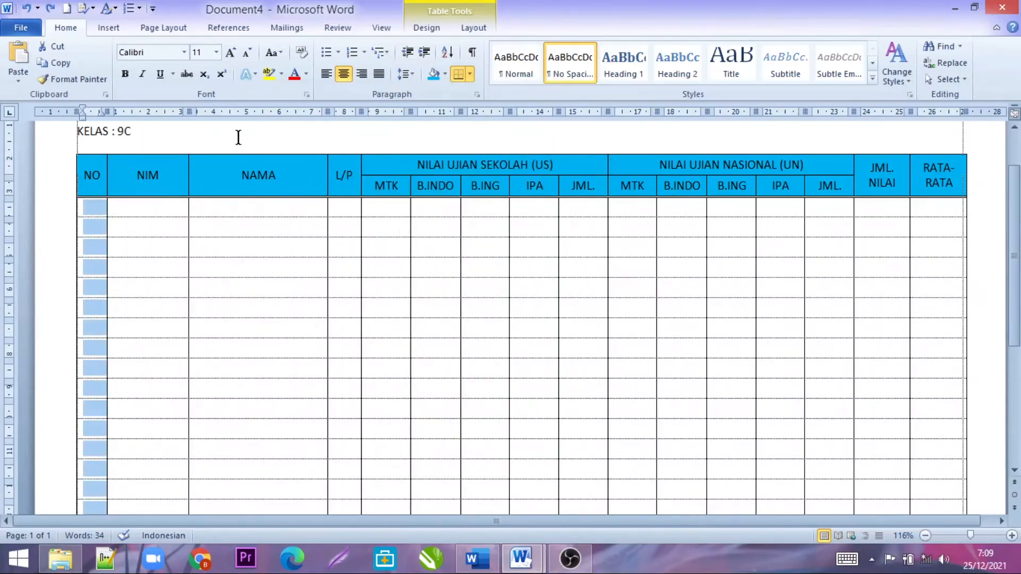
pyautogui.click(22, 10)
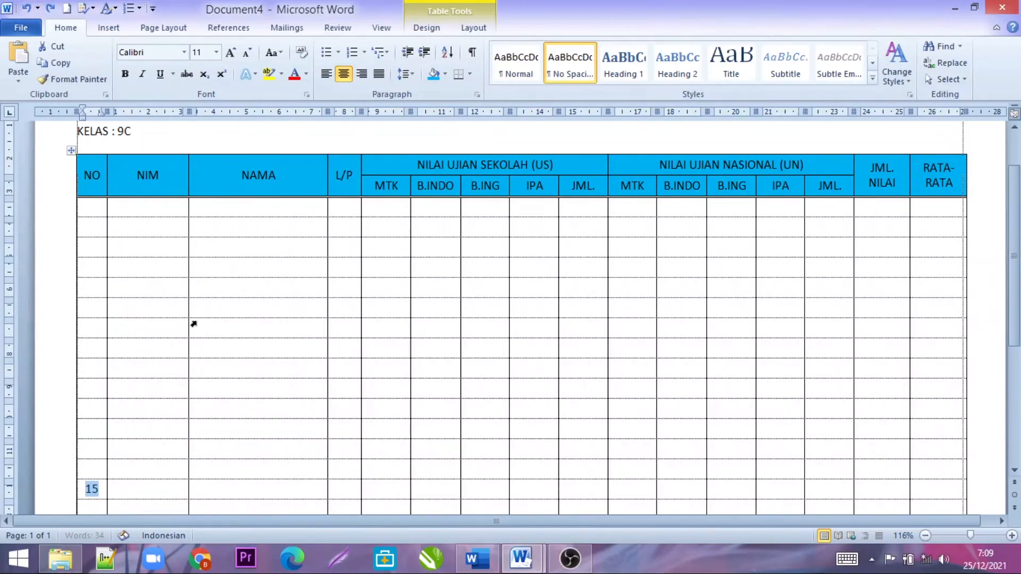
# Step: Clear the number 15 from the NO column
pyautogui.scroll(-2, 191, 303)
pyautogui.press('Delete')
pyautogui.scroll(3, 117, 283)
# Step: Define a new number format in the 1, 2, 3 style without the trailing period for all empty NO column cells
pyautogui.moveTo(91, 209); pyautogui.dragTo(87, 460)
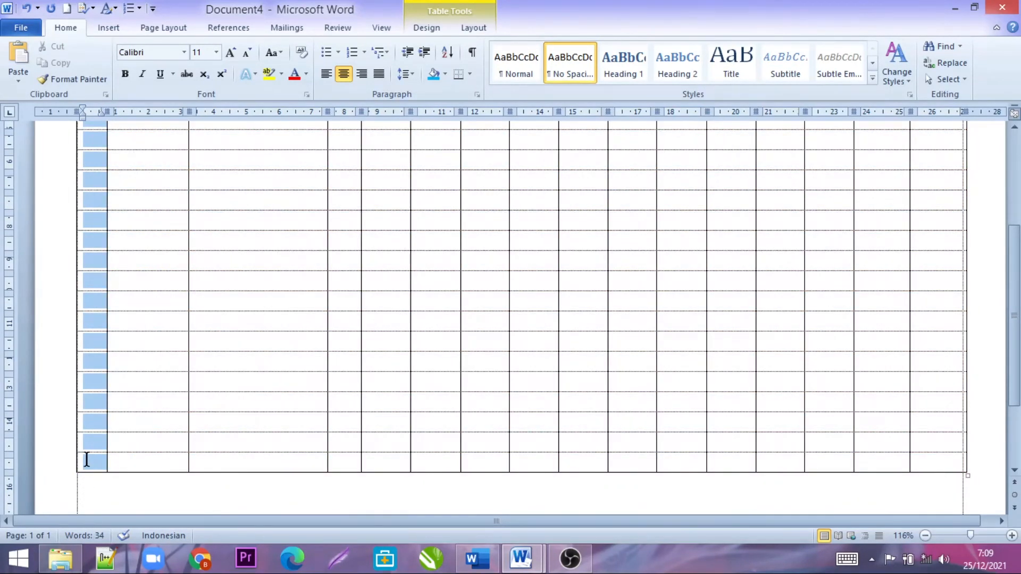
pyautogui.click(364, 59)
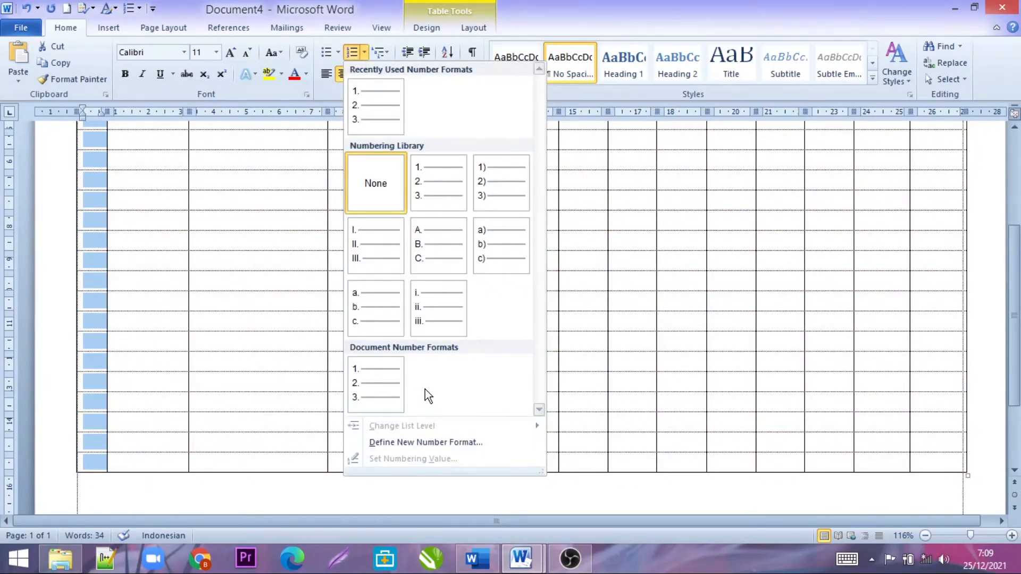
pyautogui.click(425, 442)
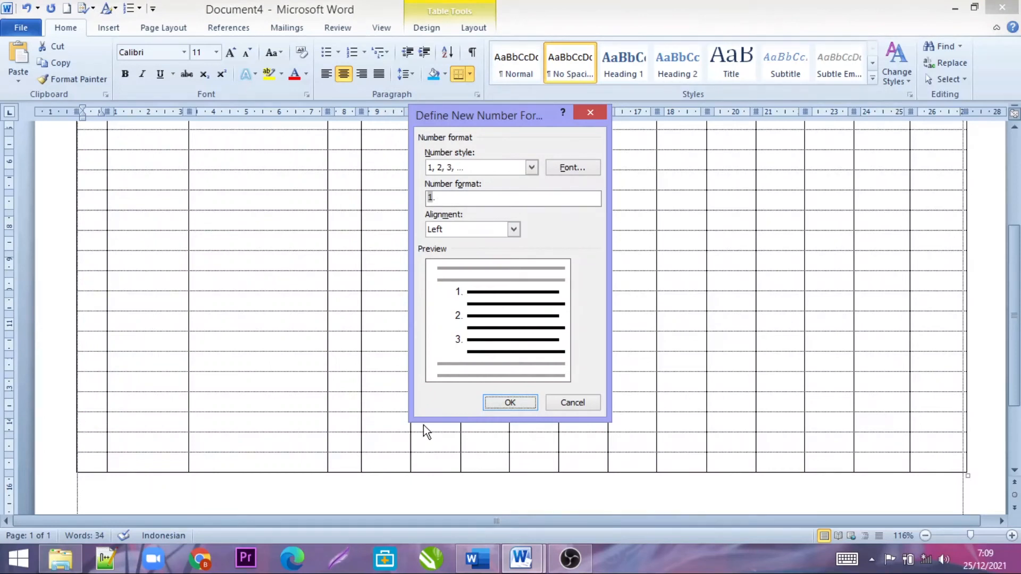
pyautogui.click(531, 168)
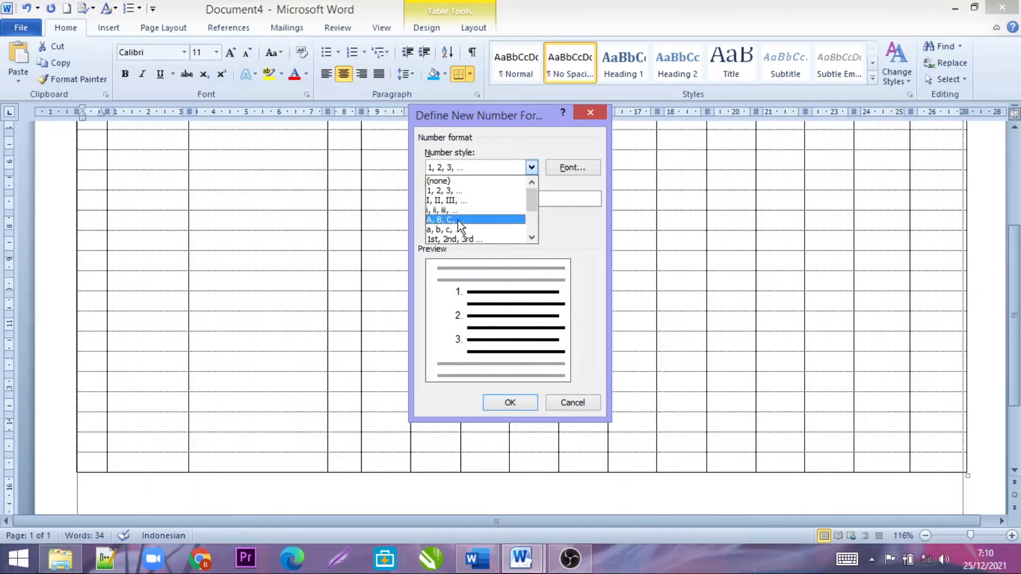
pyautogui.click(462, 190)
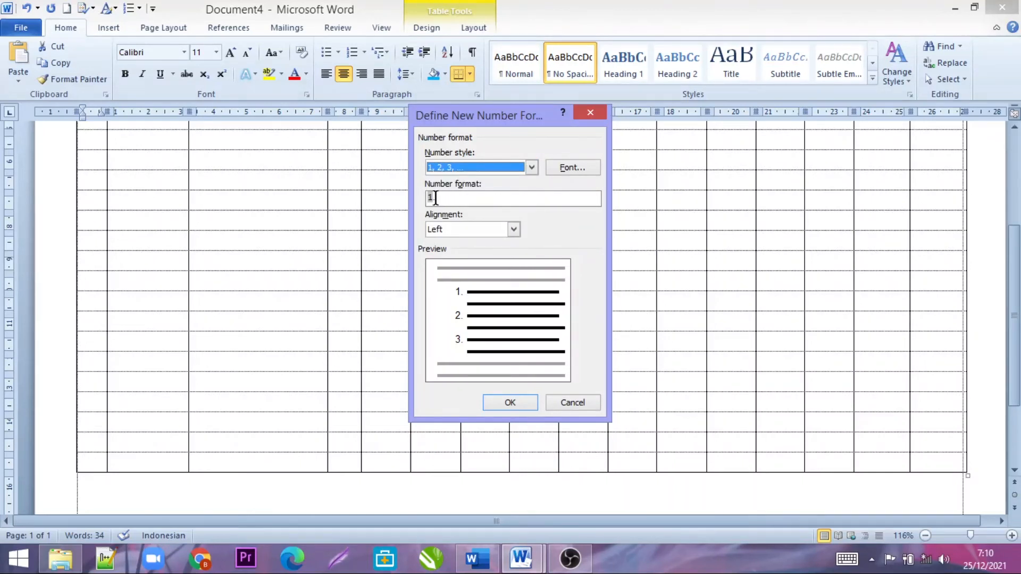
pyautogui.click(439, 198)
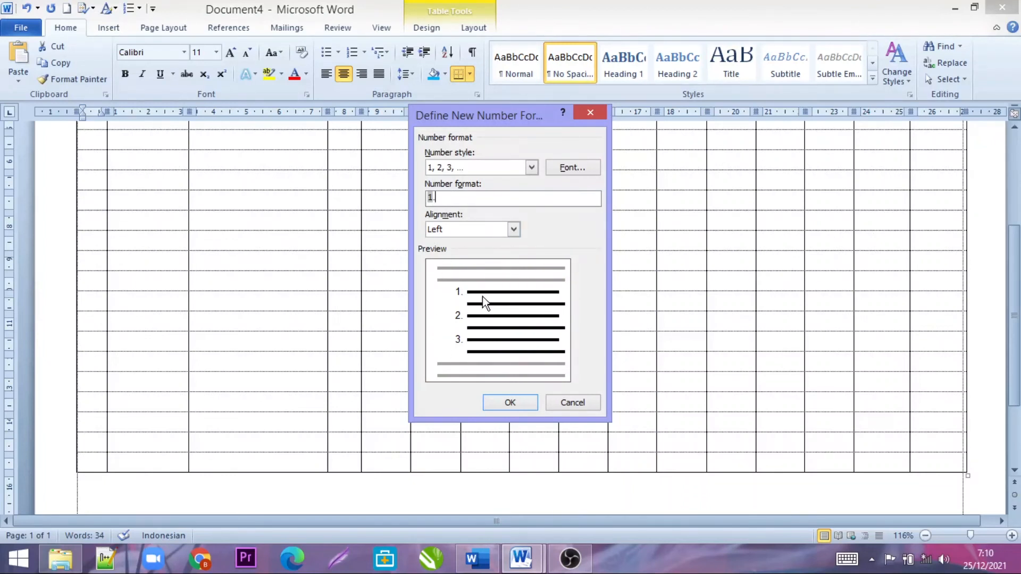
pyautogui.press('BackSpace')
pyautogui.click(506, 403)
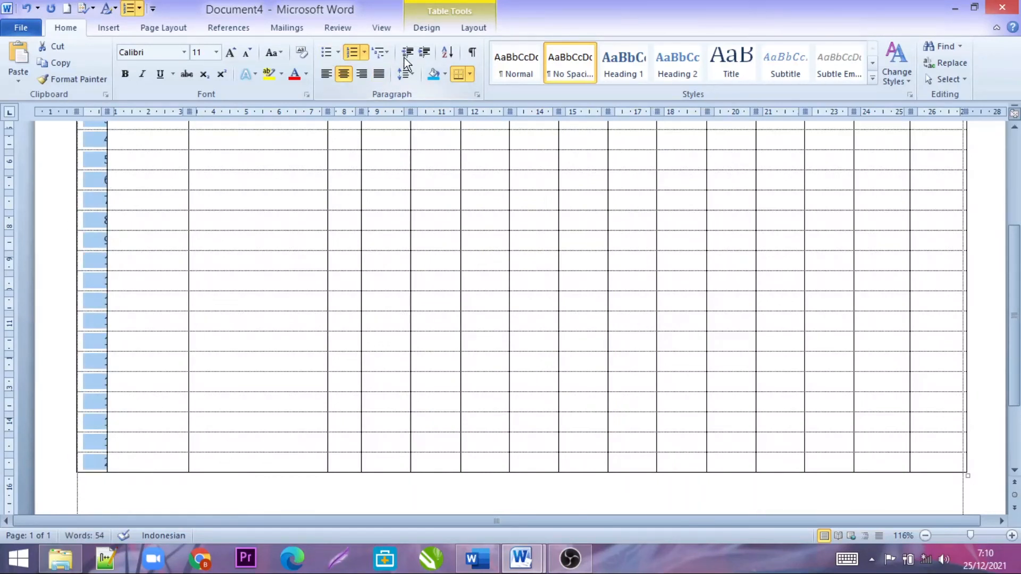
# Step: Decrease the indent of the NO column's numbers by one level so they show fully in their cells
pyautogui.click(365, 53)
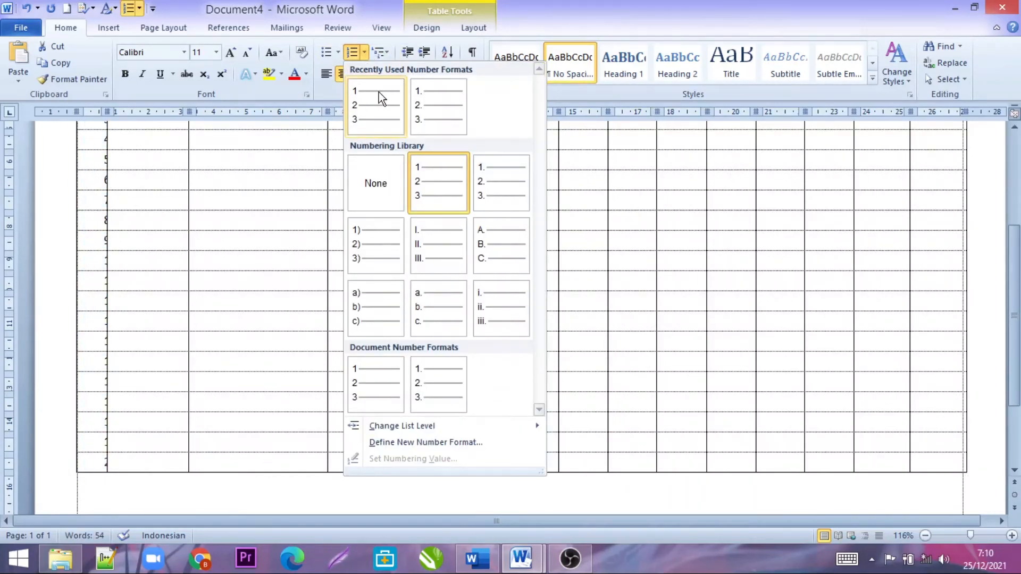
pyautogui.click(408, 51)
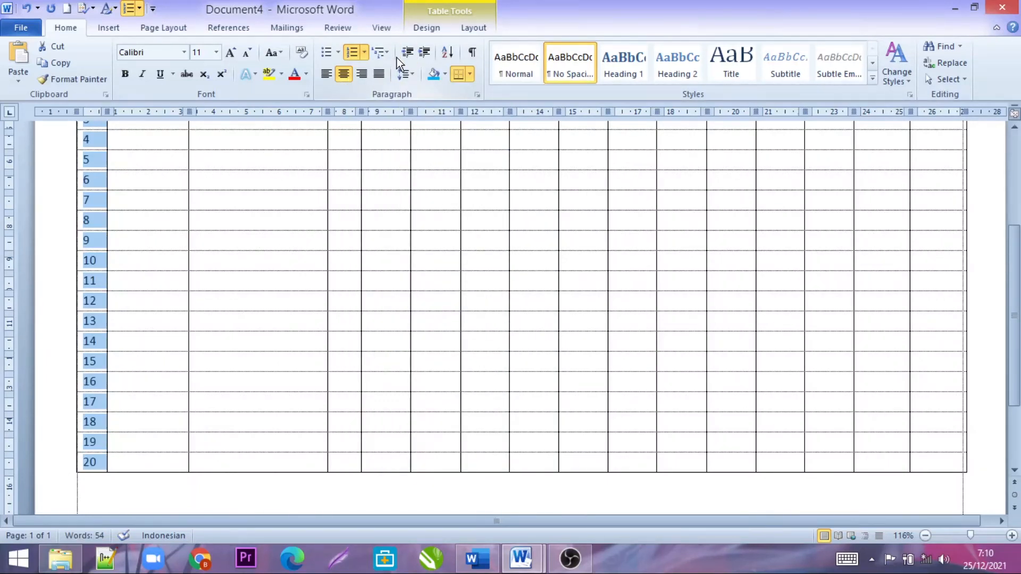
pyautogui.scroll(3, 121, 210)
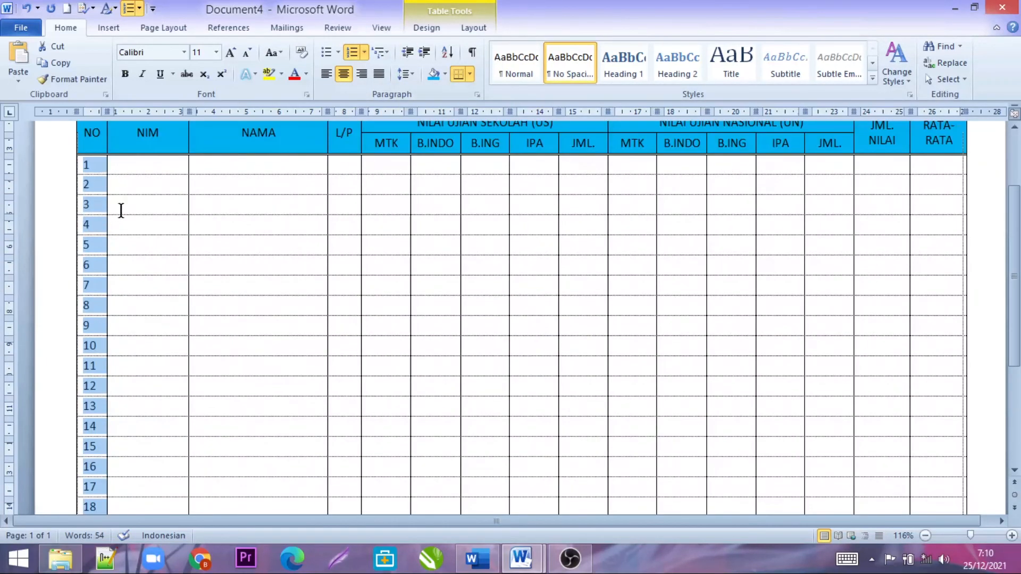
pyautogui.click(149, 190)
# Step: Insert 15 rows below row 20 at the end of the table
pyautogui.scroll(-3, 224, 287)
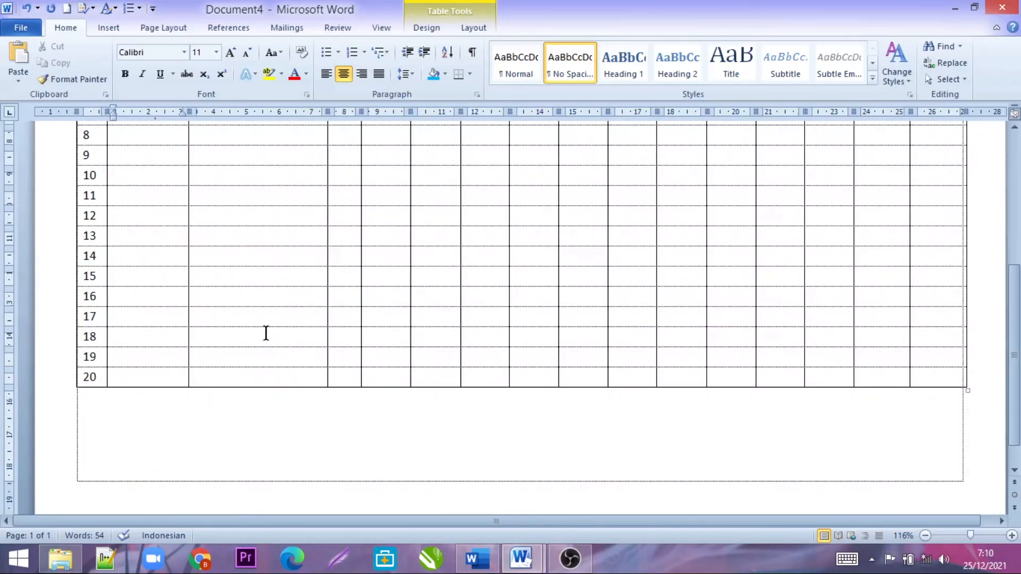
pyautogui.click(145, 378)
pyautogui.click(461, 30)
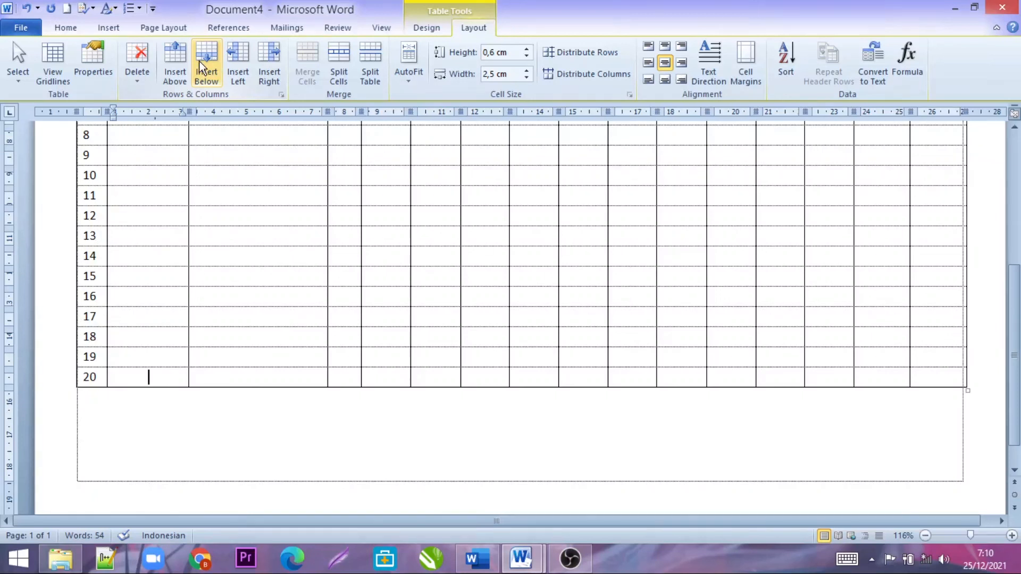
pyautogui.click(211, 71)
pyautogui.click(211, 70)
pyautogui.click(210, 71)
pyautogui.click(211, 71)
pyautogui.click(210, 71)
pyautogui.click(211, 70)
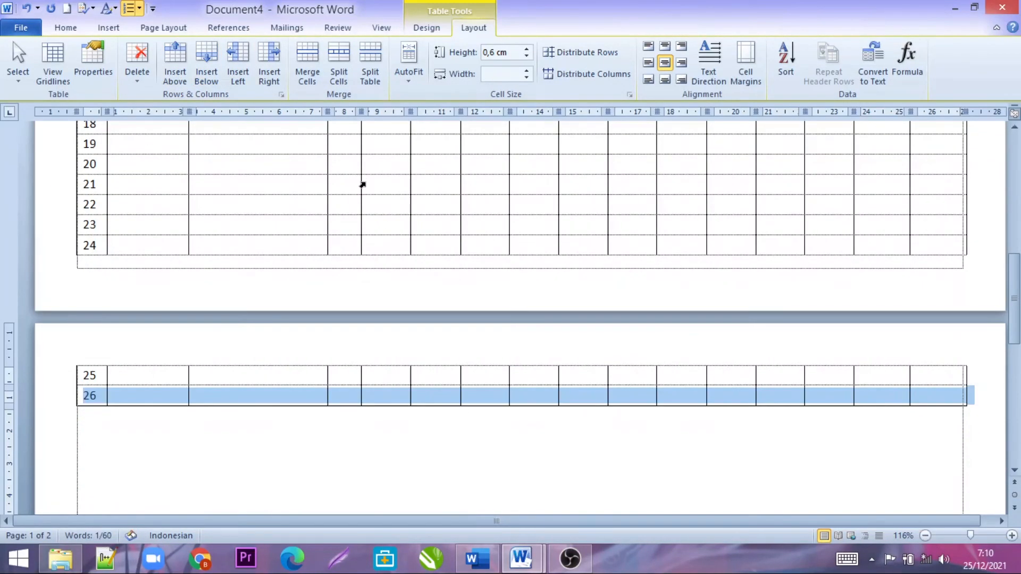
pyautogui.scroll(-3, 361, 185)
pyautogui.click(208, 64)
pyautogui.click(209, 64)
pyautogui.click(209, 63)
pyautogui.click(210, 63)
pyautogui.click(211, 63)
pyautogui.click(208, 63)
pyautogui.click(208, 63)
pyautogui.click(208, 63)
pyautogui.click(209, 62)
# Step: Insert three rows above row 12, and check the automatic numbering down to the table's last row
pyautogui.scroll(3, 267, 191)
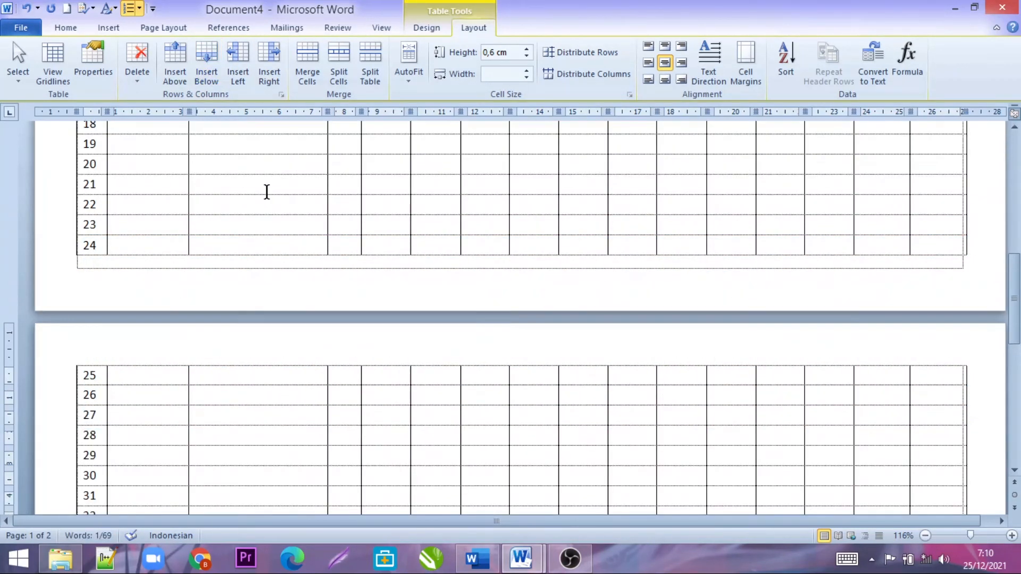
pyautogui.scroll(5, 237, 196)
pyautogui.click(128, 175)
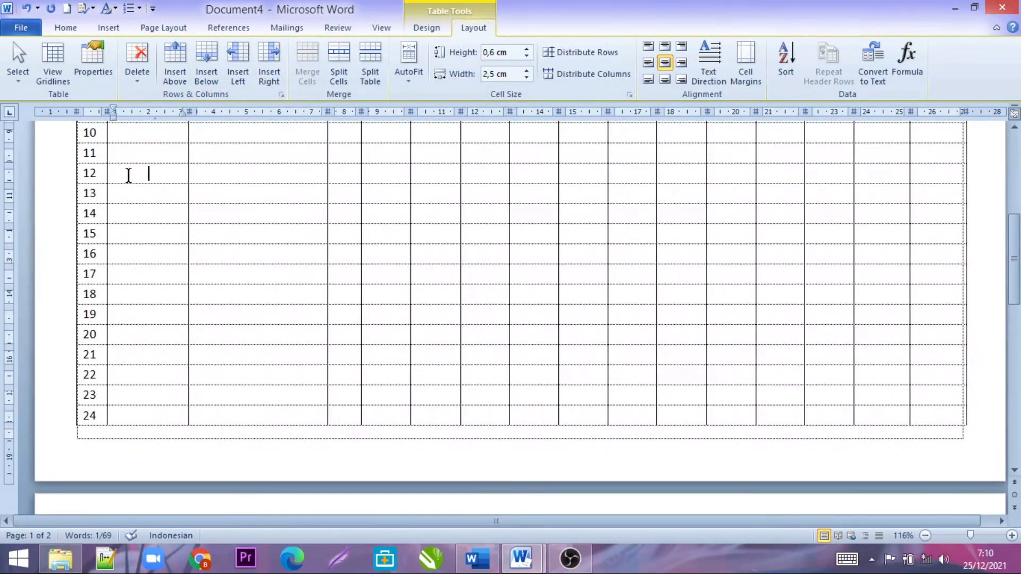
pyautogui.click(177, 68)
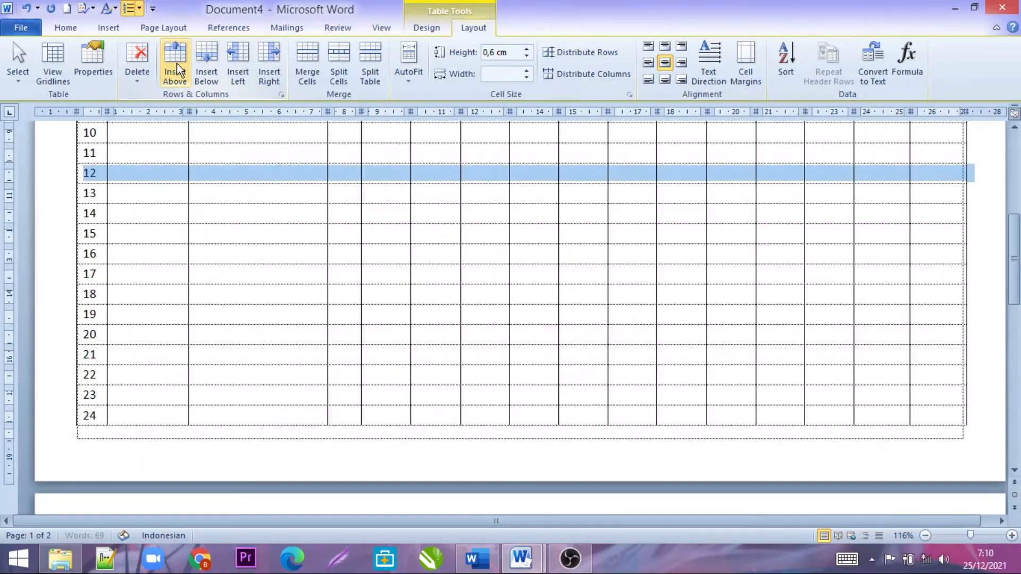
pyautogui.click(207, 232)
pyautogui.scroll(-10, 244, 321)
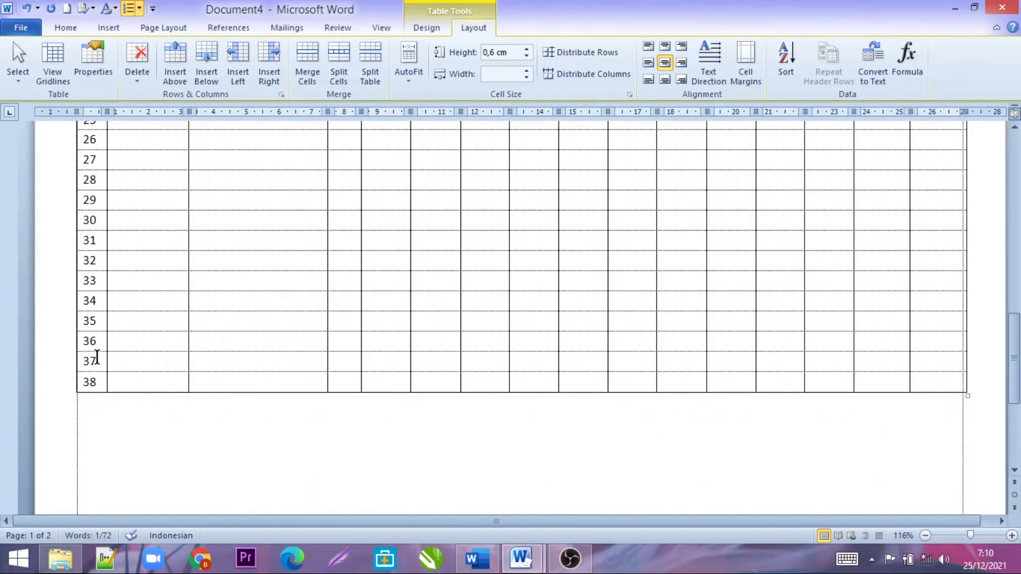
pyautogui.scroll(10, 238, 347)
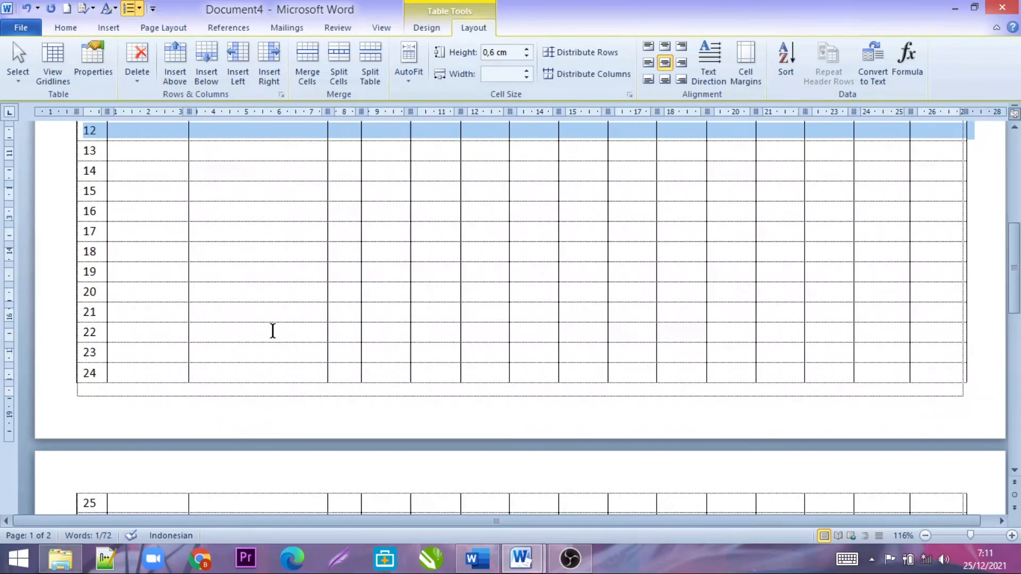
# Step: Select the table's two header rows, from NO through RATA-RATA
pyautogui.scroll(12, 272, 331)
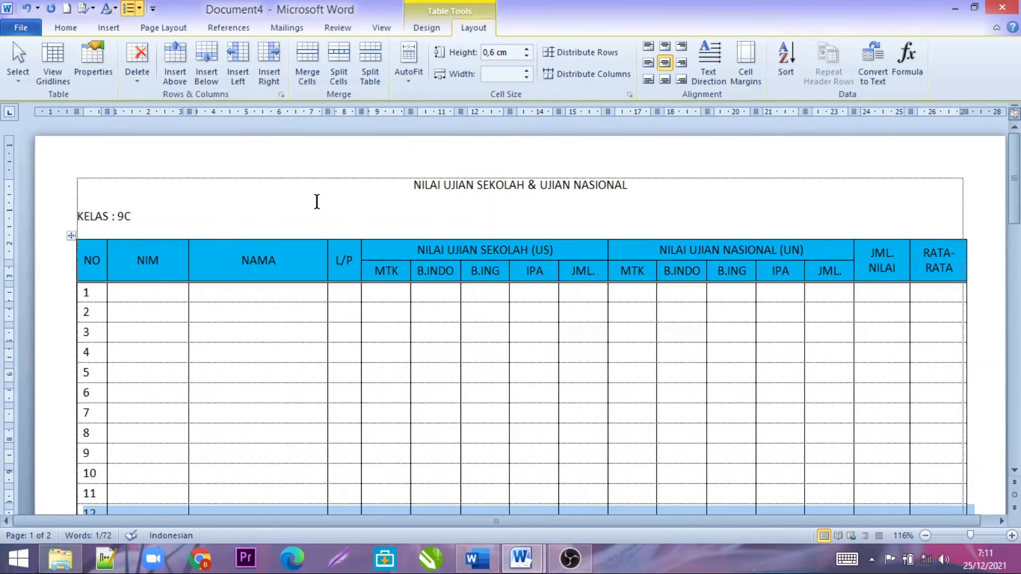
pyautogui.scroll(-10, 963, 209)
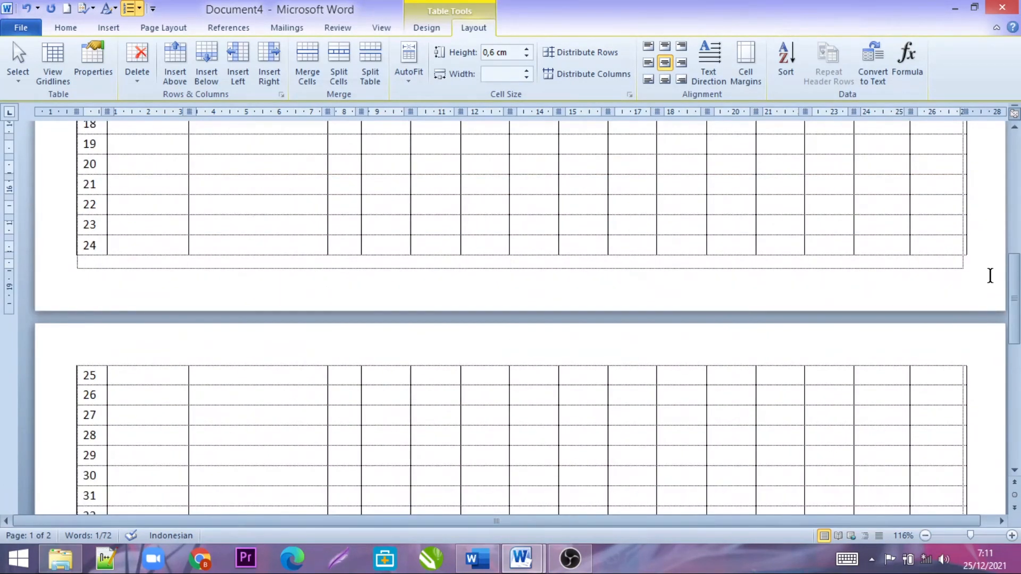
pyautogui.click(982, 330)
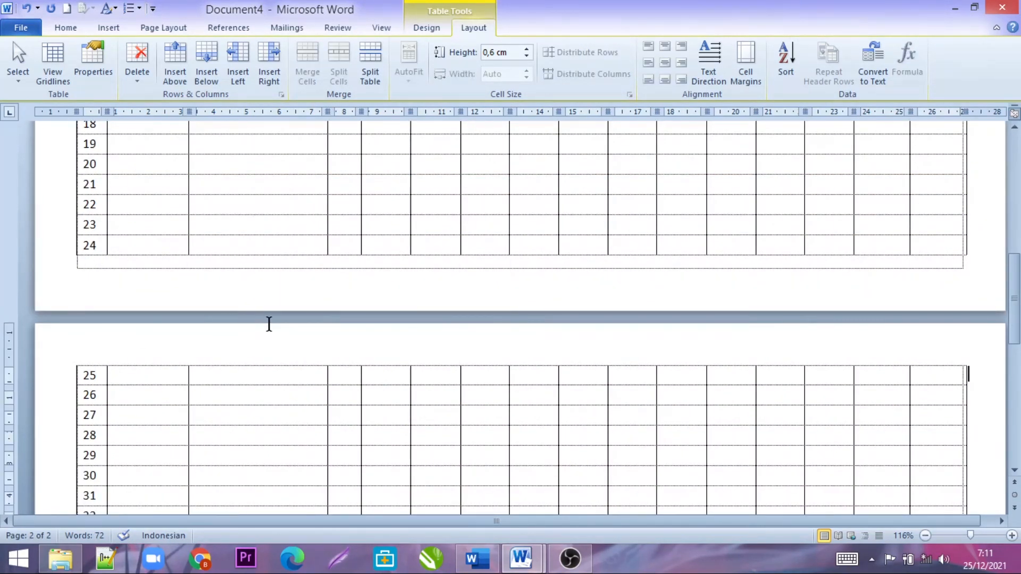
pyautogui.scroll(10, 880, 305)
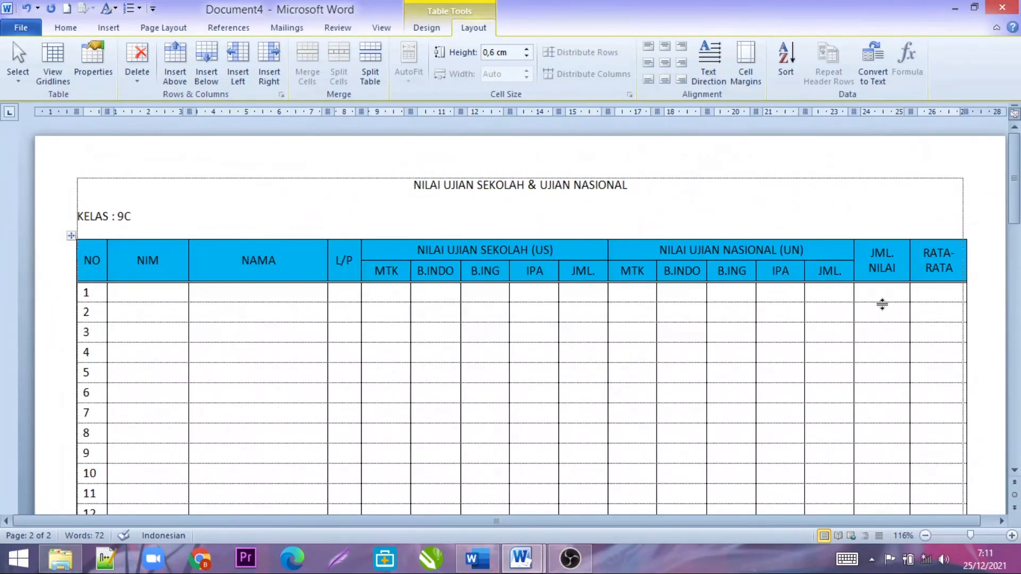
pyautogui.click(95, 259)
pyautogui.moveTo(83, 249); pyautogui.dragTo(993, 285)
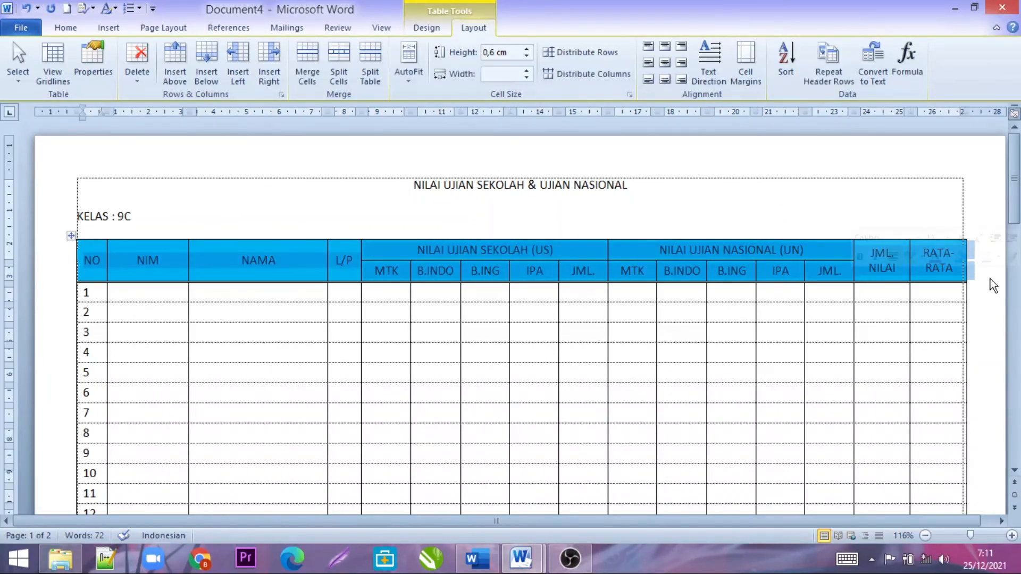
pyautogui.rightClick(631, 262)
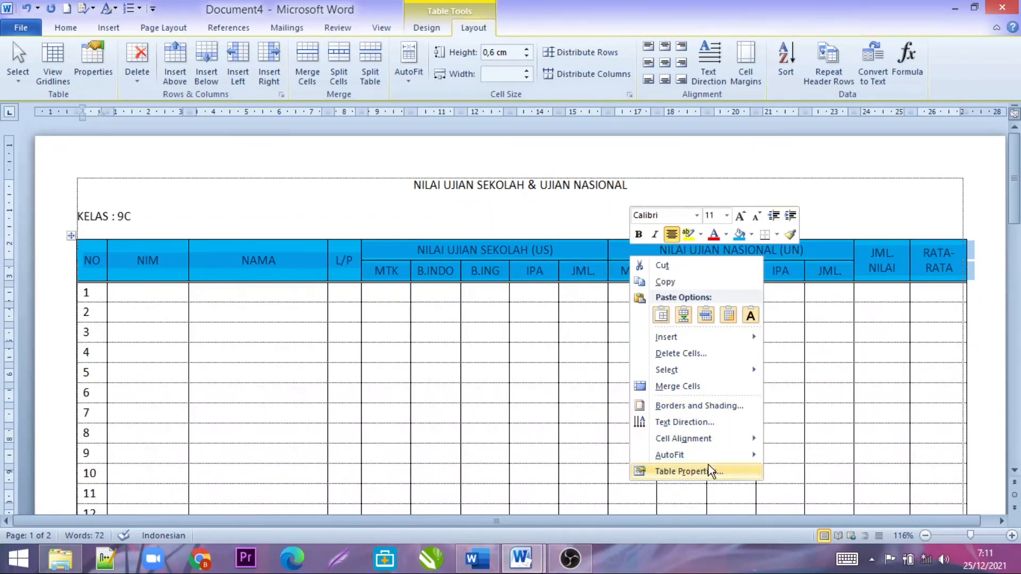
pyautogui.click(690, 406)
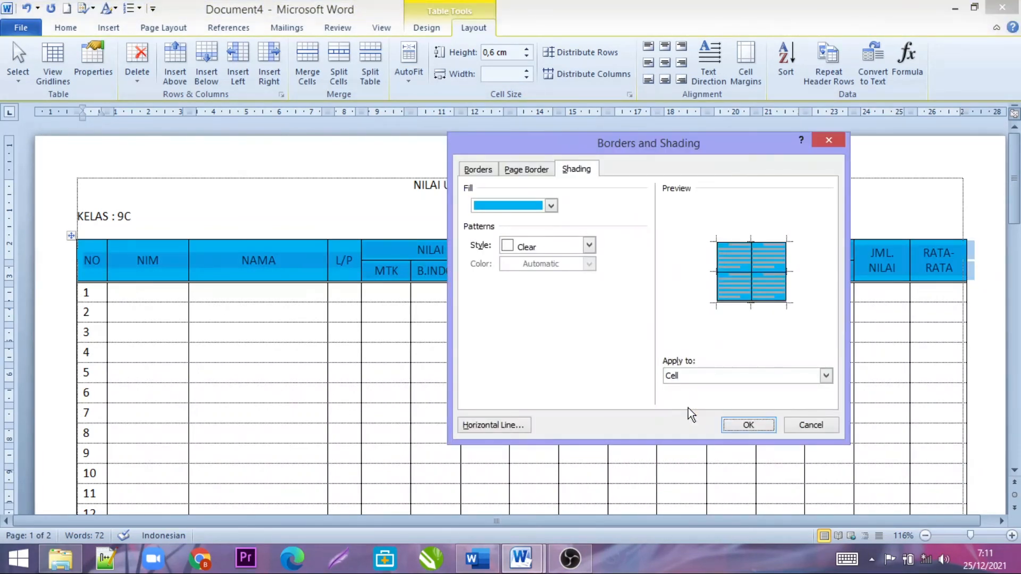
pyautogui.click(829, 141)
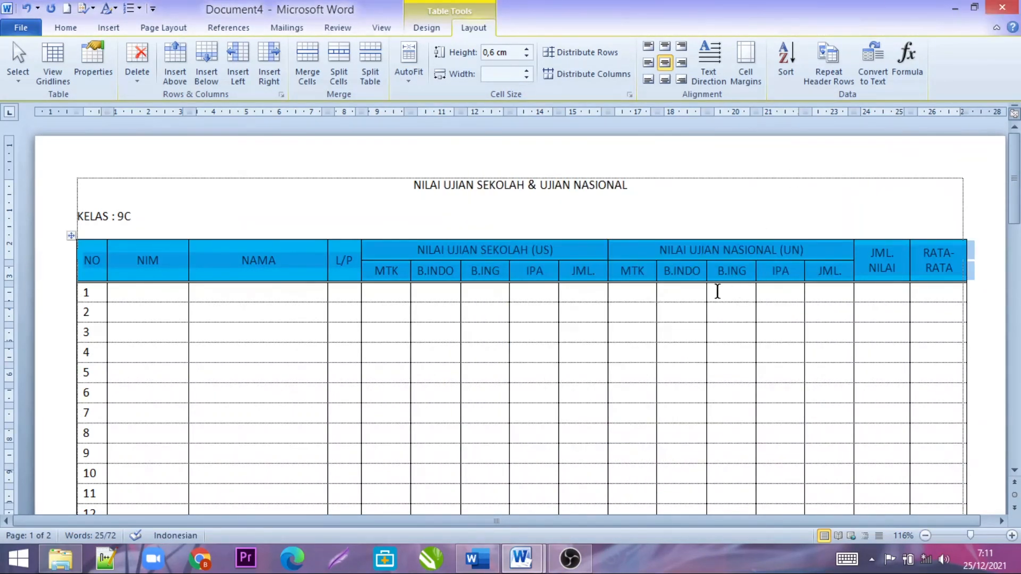
# Step: Set the selected header rows to repeat at the top of each page, and check the table on page 2
pyautogui.rightClick(627, 253)
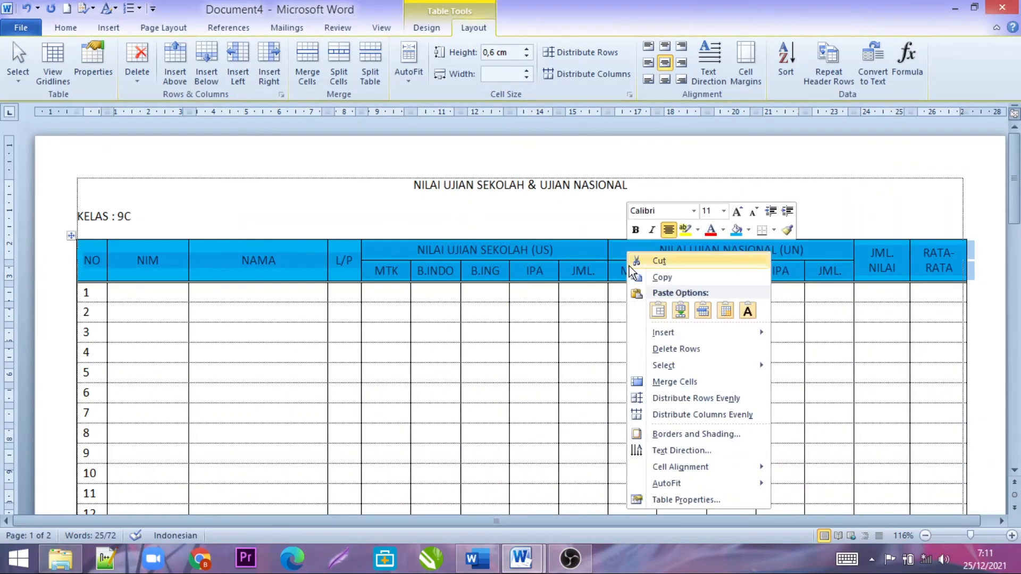
pyautogui.click(710, 501)
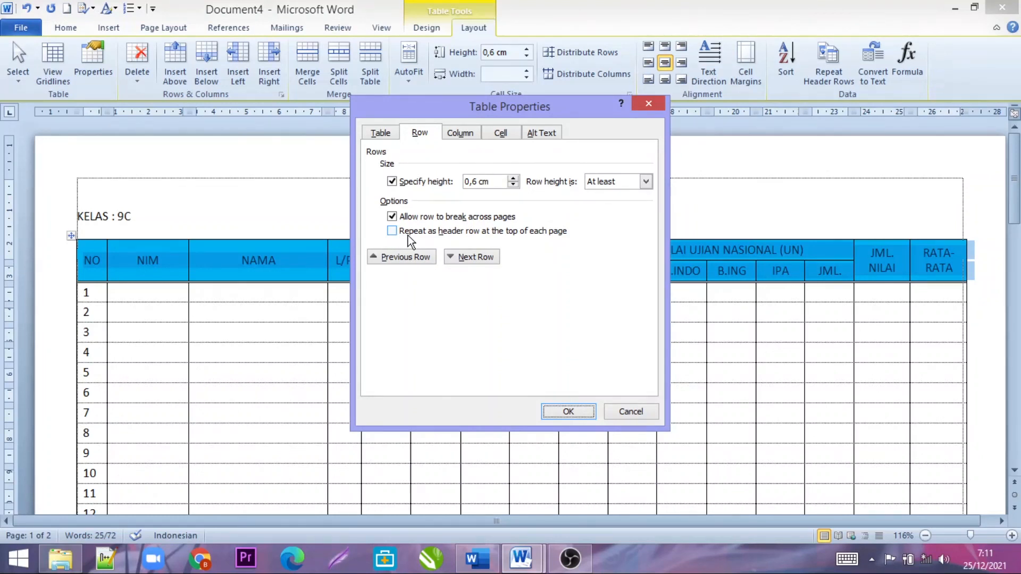
pyautogui.click(392, 232)
pyautogui.click(567, 412)
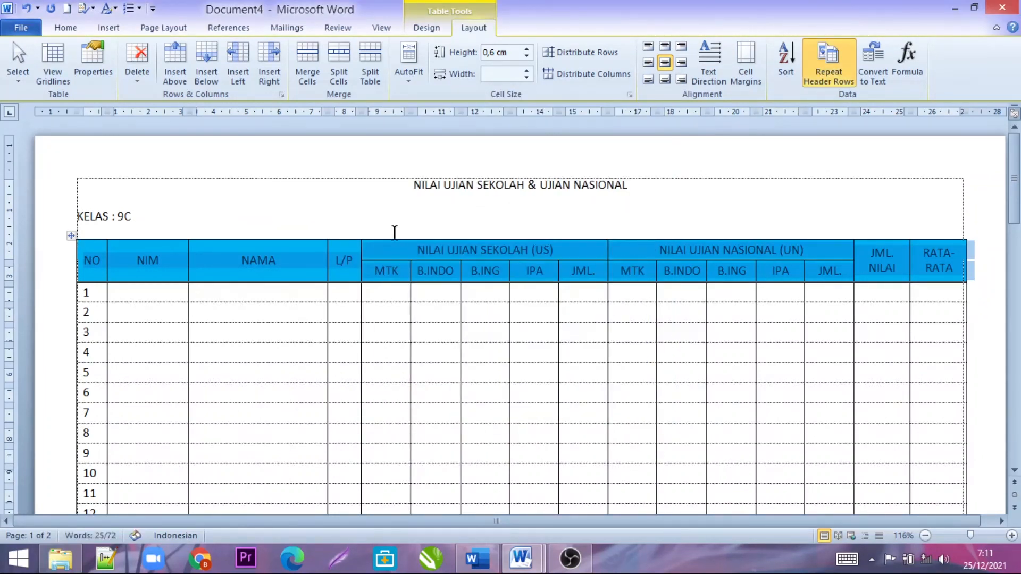
pyautogui.click(360, 216)
pyautogui.scroll(-3, 362, 214)
pyautogui.scroll(-10, 362, 215)
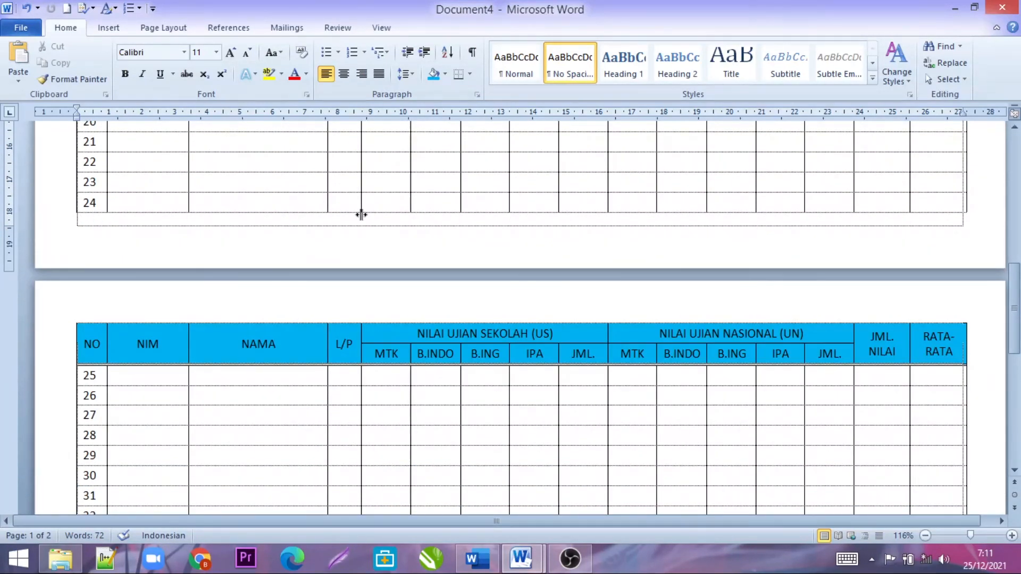
pyautogui.scroll(-5, 362, 215)
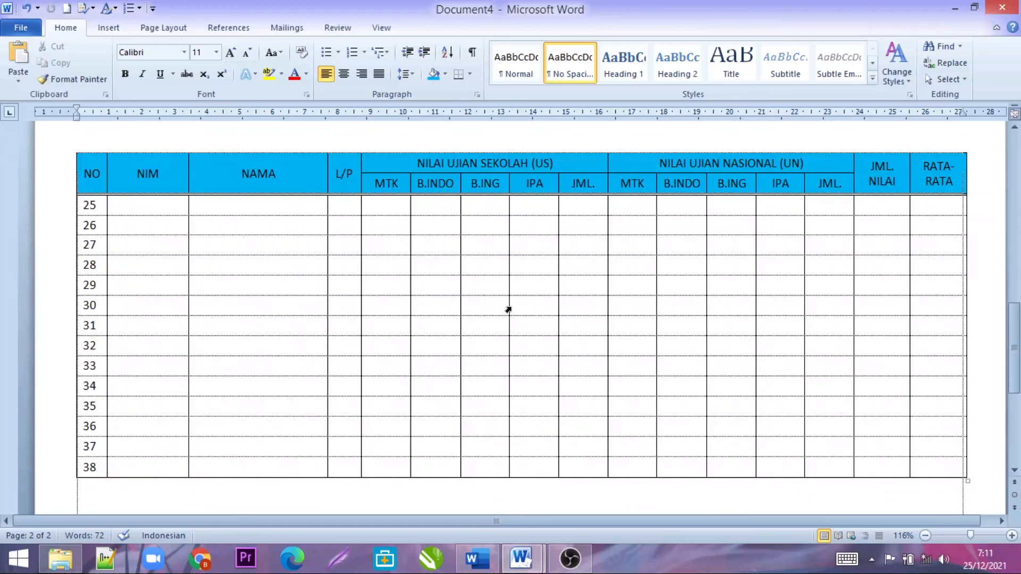
pyautogui.scroll(3, 283, 177)
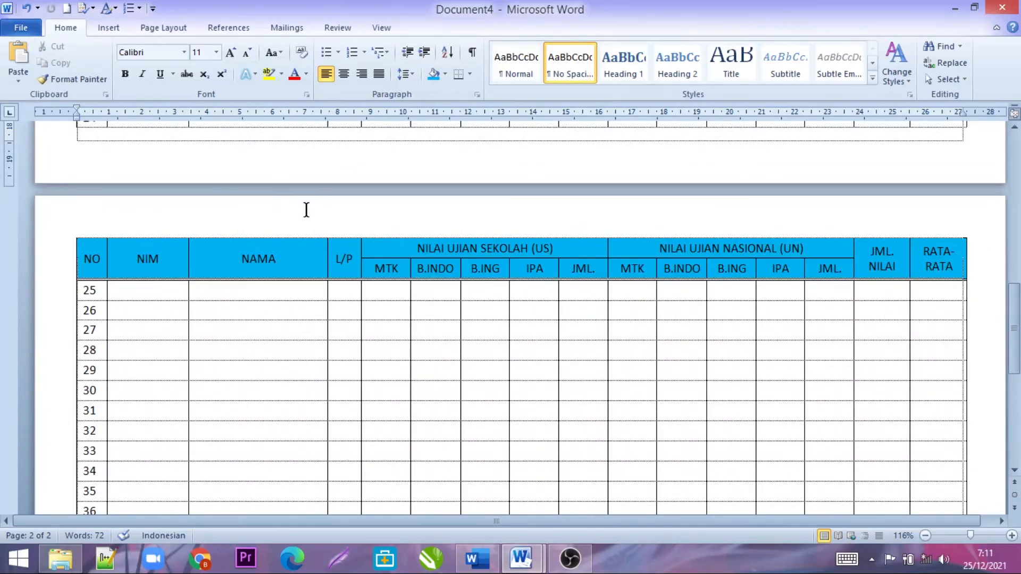
pyautogui.click(304, 209)
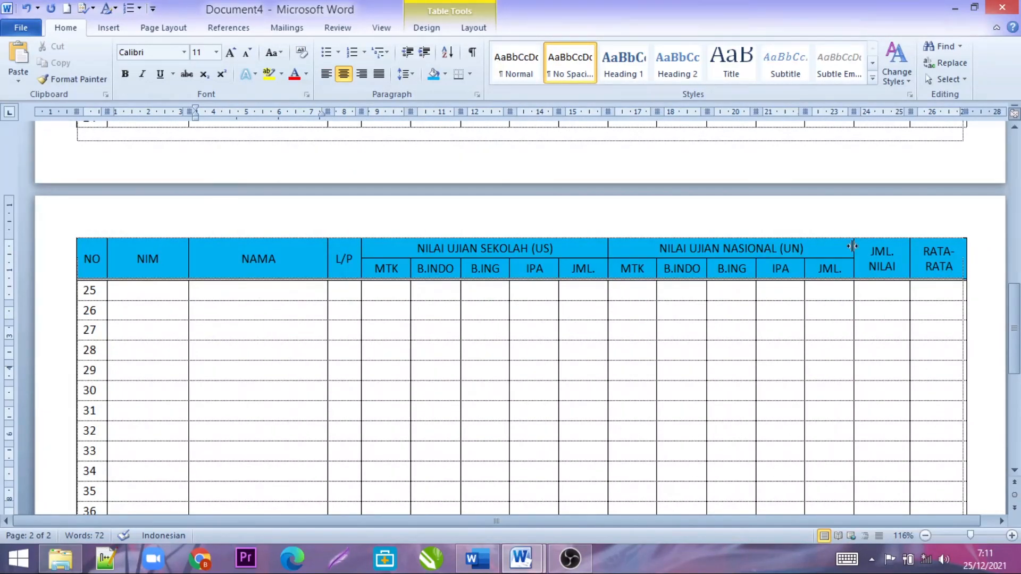
# Step: Turn off the display of the document's text boundary lines in the advanced Word options
pyautogui.click(23, 31)
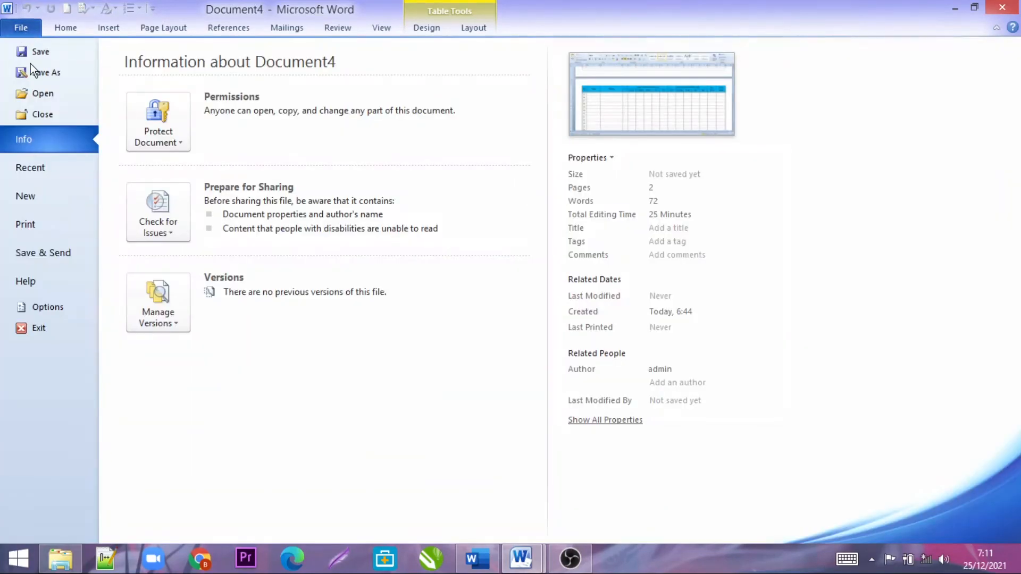
pyautogui.click(65, 312)
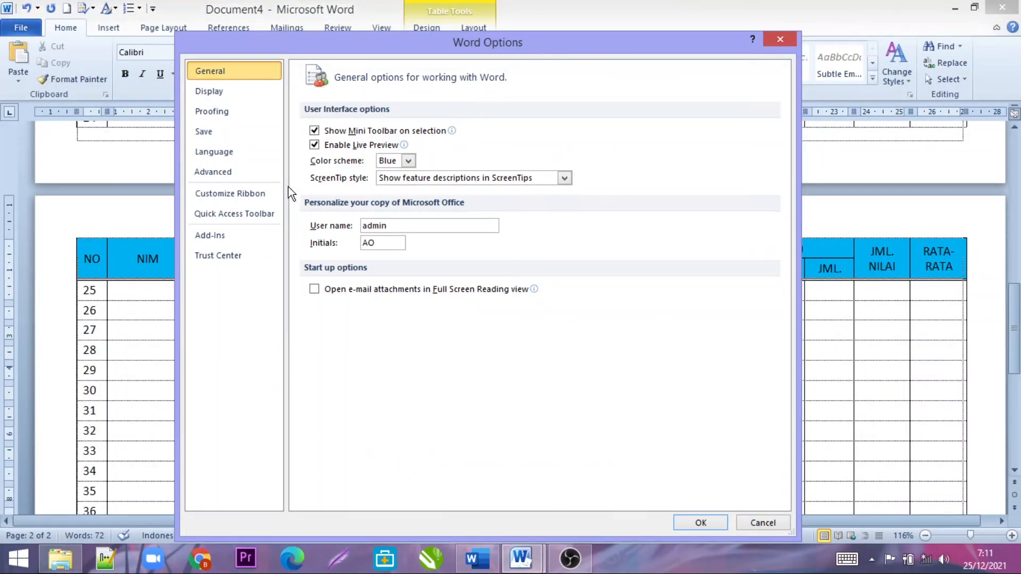
pyautogui.click(220, 155)
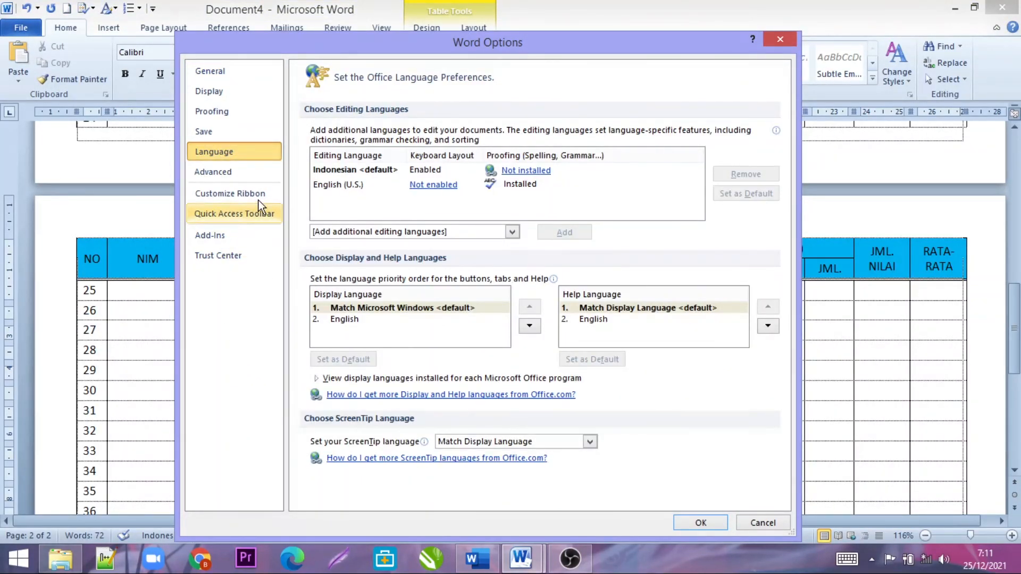
pyautogui.click(220, 175)
pyautogui.scroll(-3, 477, 304)
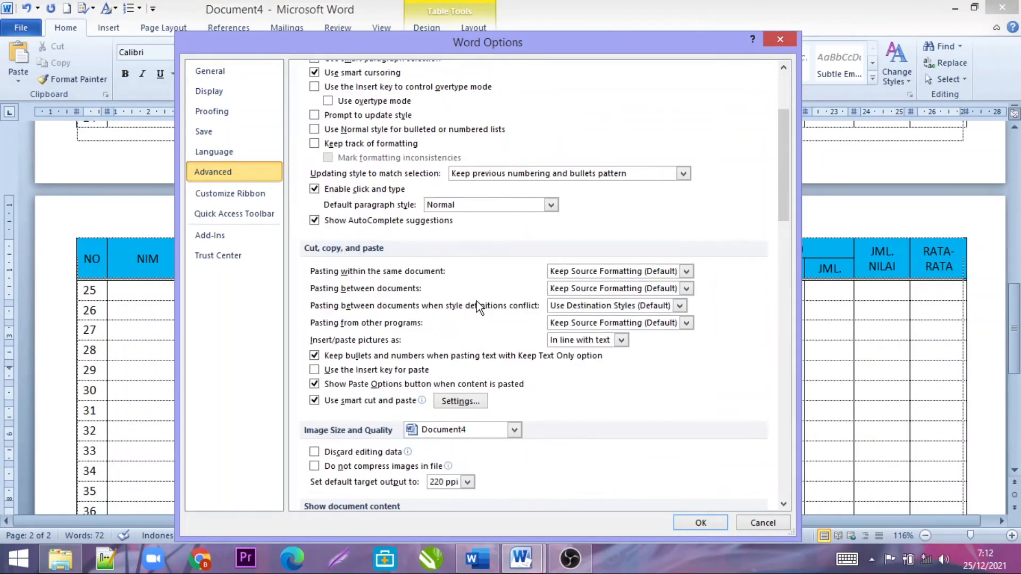
pyautogui.scroll(-3, 470, 301)
pyautogui.click(314, 470)
pyautogui.click(701, 523)
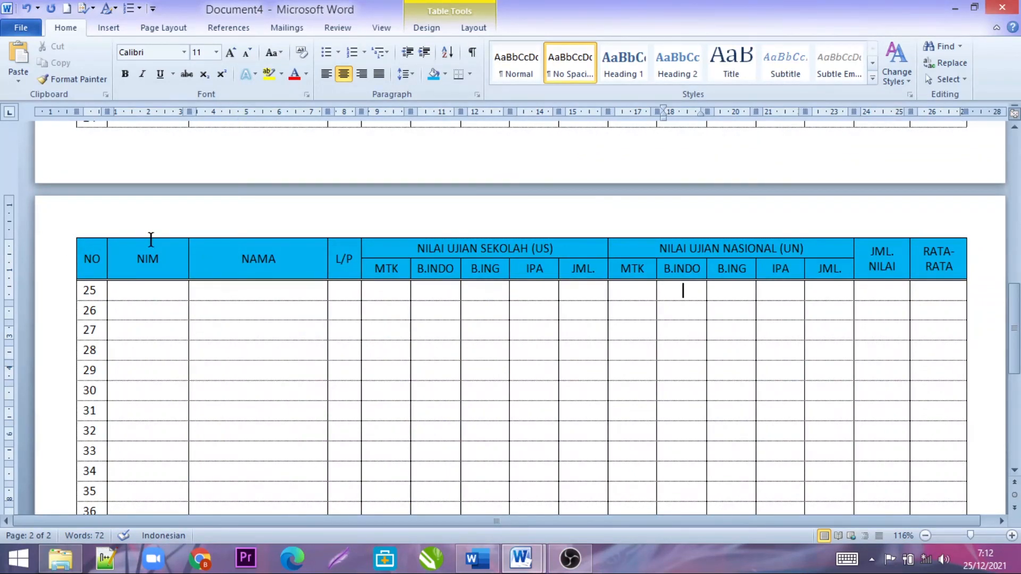
# Step: Make the title NILAI UJIAN SEKOLAH & UJIAN NASIONAL bold and set its font size to 16
pyautogui.scroll(-6, 745, 240)
pyautogui.scroll(20, 747, 243)
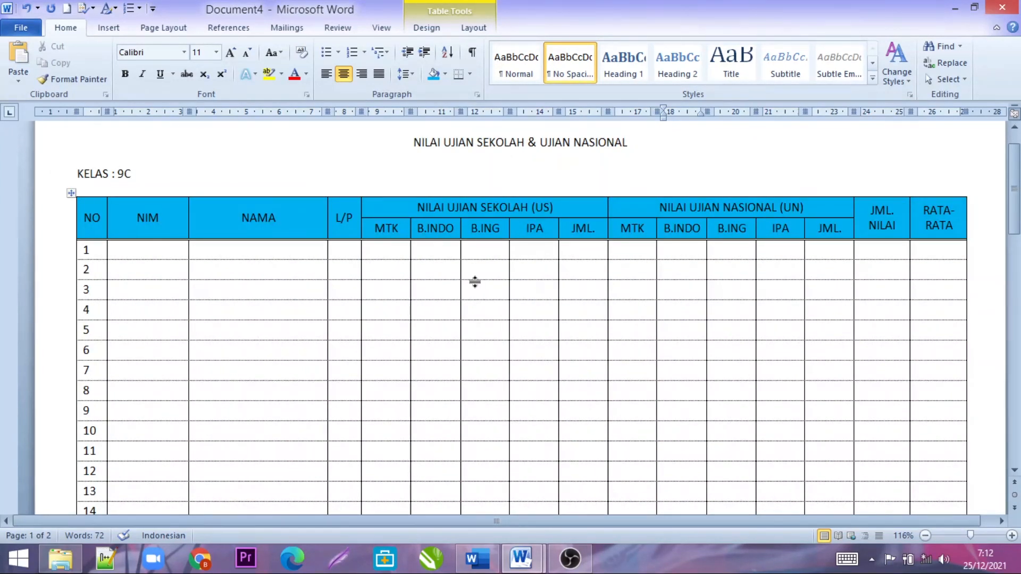
pyautogui.scroll(-12, 474, 282)
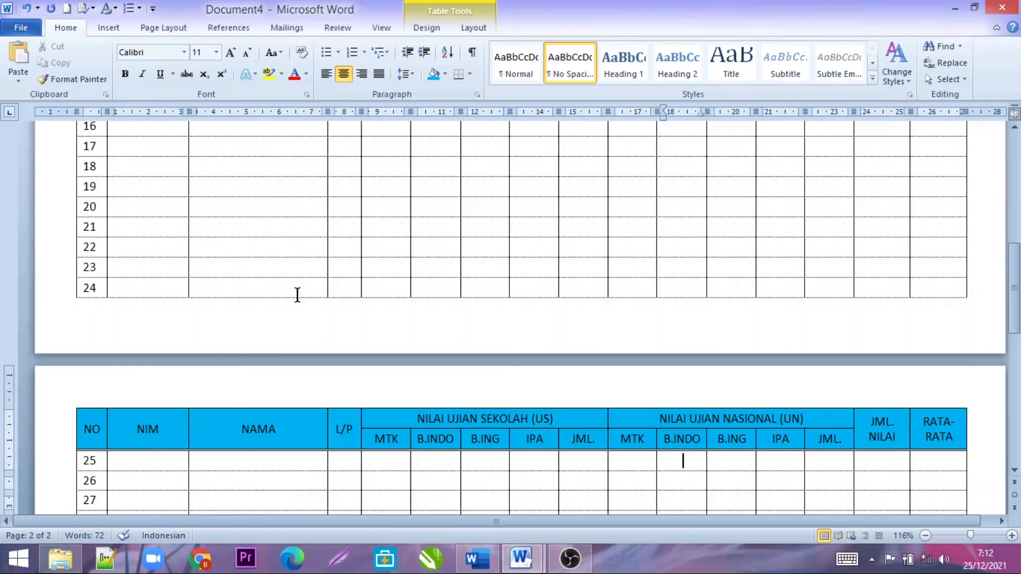
pyautogui.scroll(12, 297, 295)
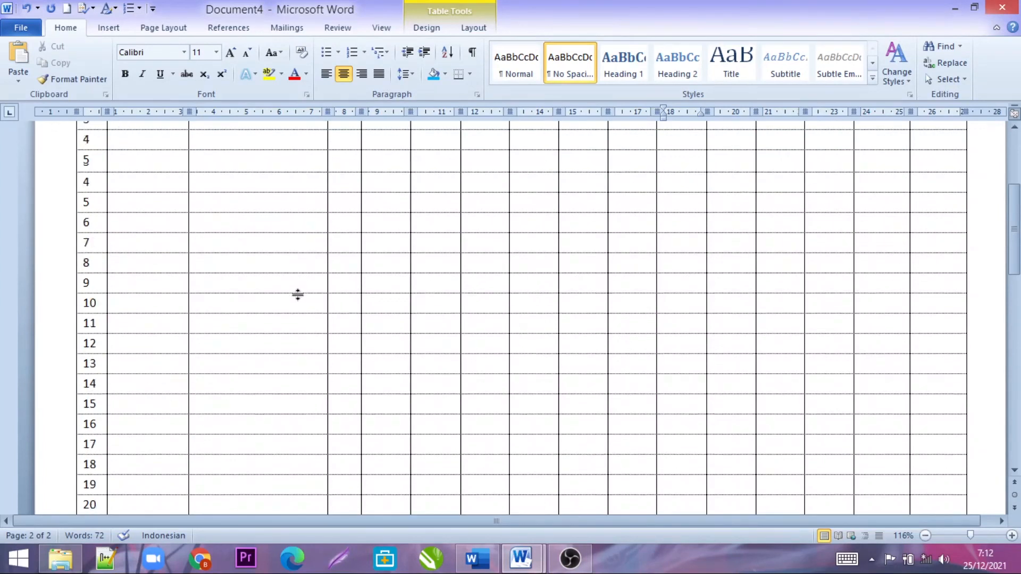
pyautogui.scroll(1, 301, 294)
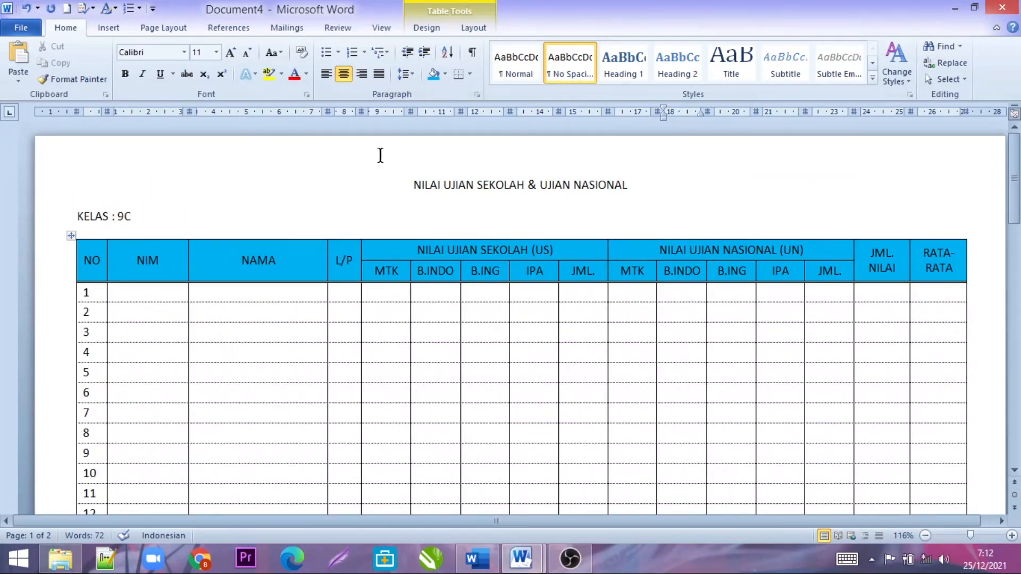
pyautogui.moveTo(393, 189); pyautogui.dragTo(677, 188)
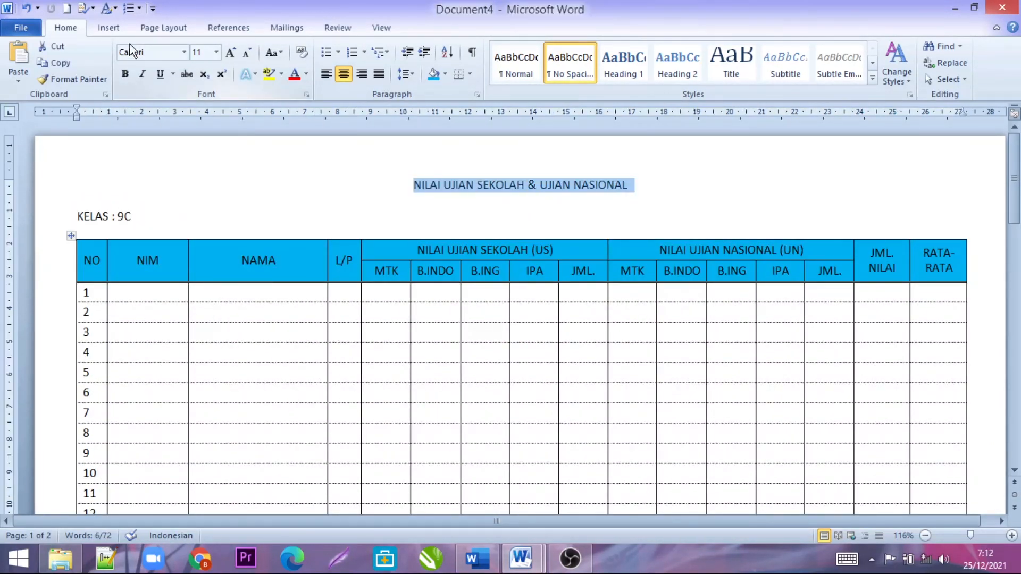
pyautogui.click(126, 74)
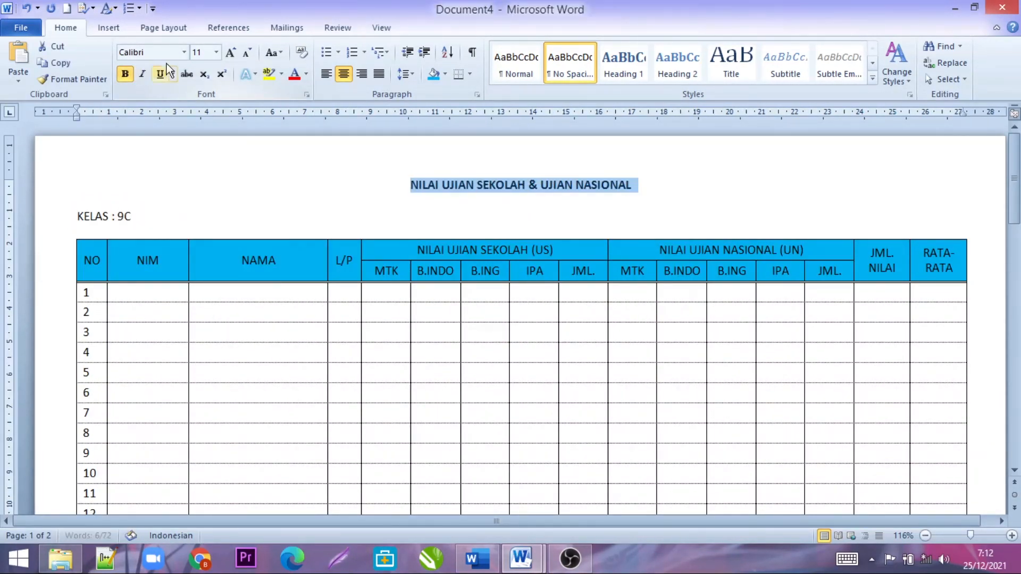
pyautogui.click(216, 52)
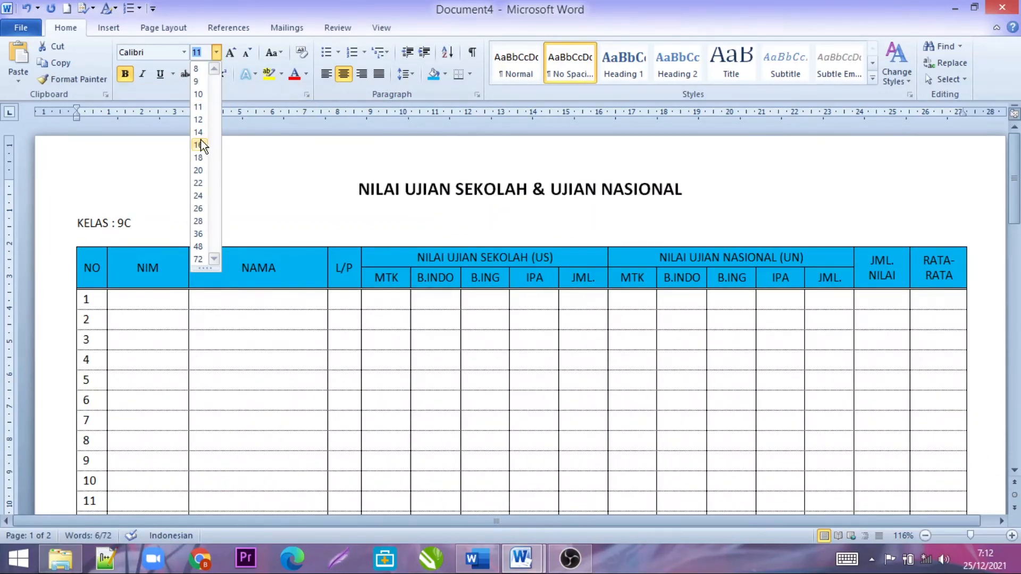
pyautogui.click(200, 144)
# Step: Set the line KELAS : 9C above the table to size 14 bold, and review the table on both pages
pyautogui.moveTo(142, 225); pyautogui.dragTo(76, 225)
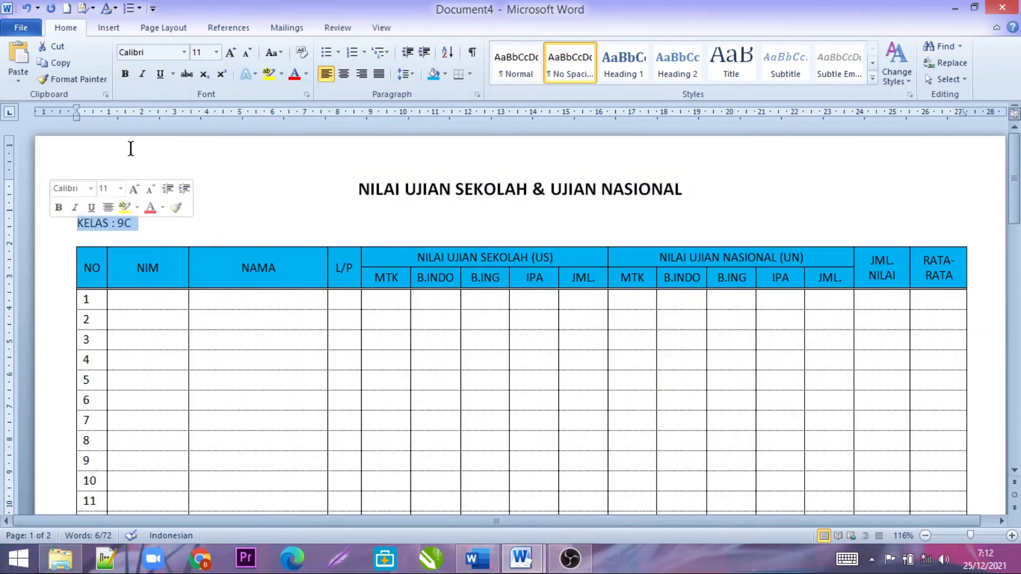
pyautogui.click(216, 53)
pyautogui.click(199, 136)
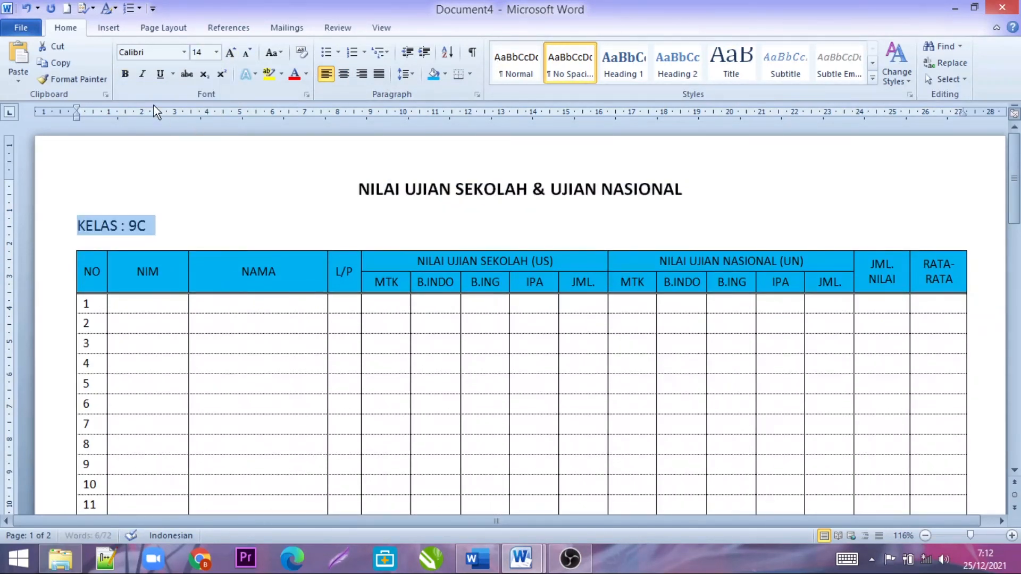
pyautogui.click(124, 74)
pyautogui.click(205, 223)
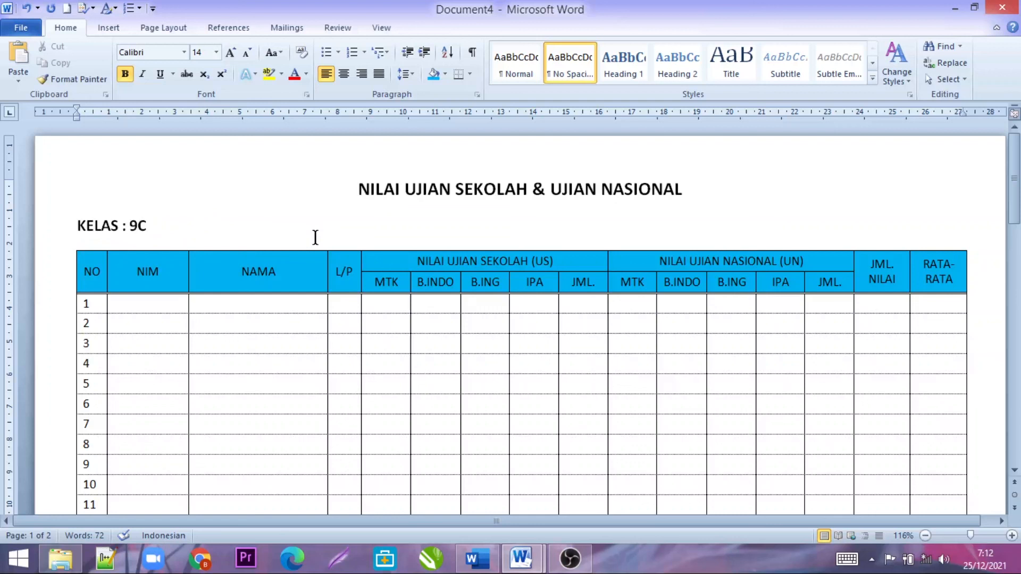
pyautogui.scroll(-10, 330, 216)
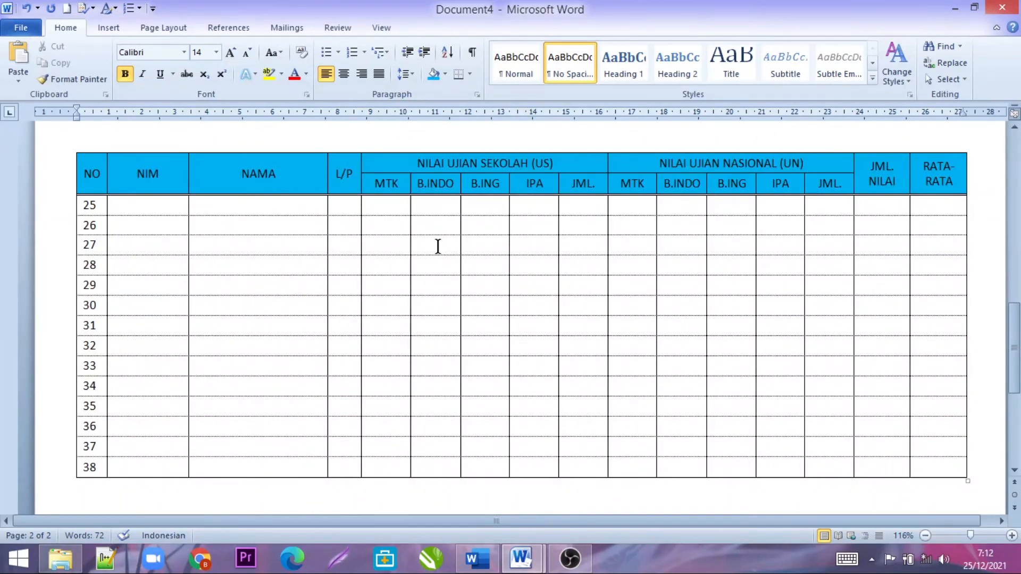
pyautogui.scroll(10, 496, 254)
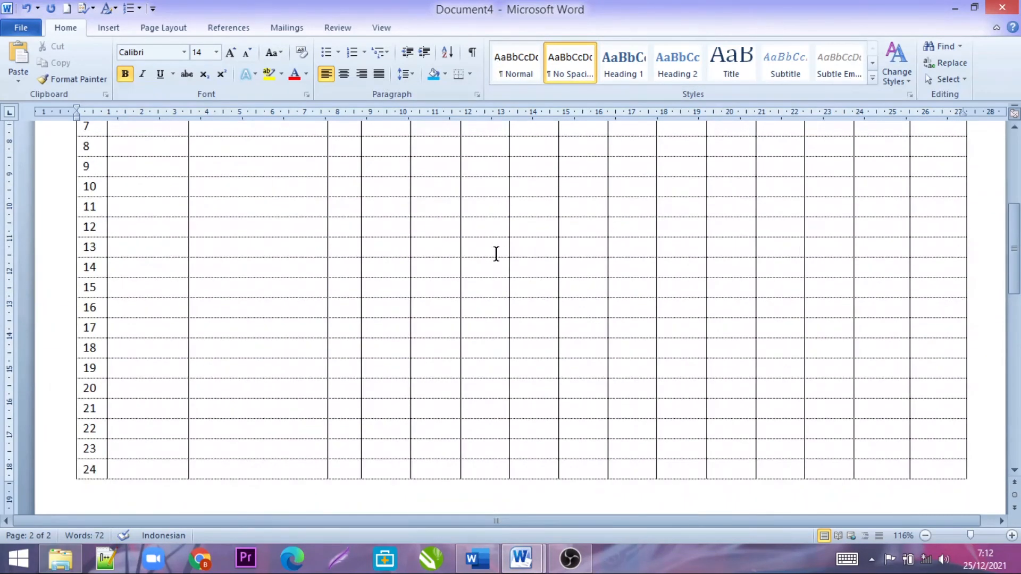